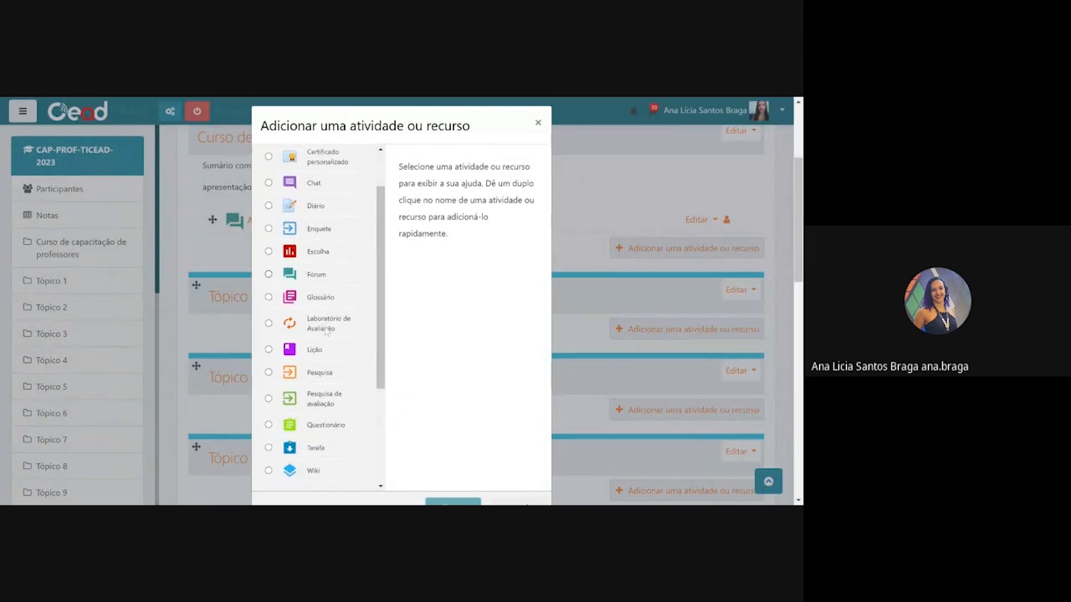
- Show the descriptions of the Arquivo and Livro resources in the list of activities and resources
scroll(327, 333, "up", 1)
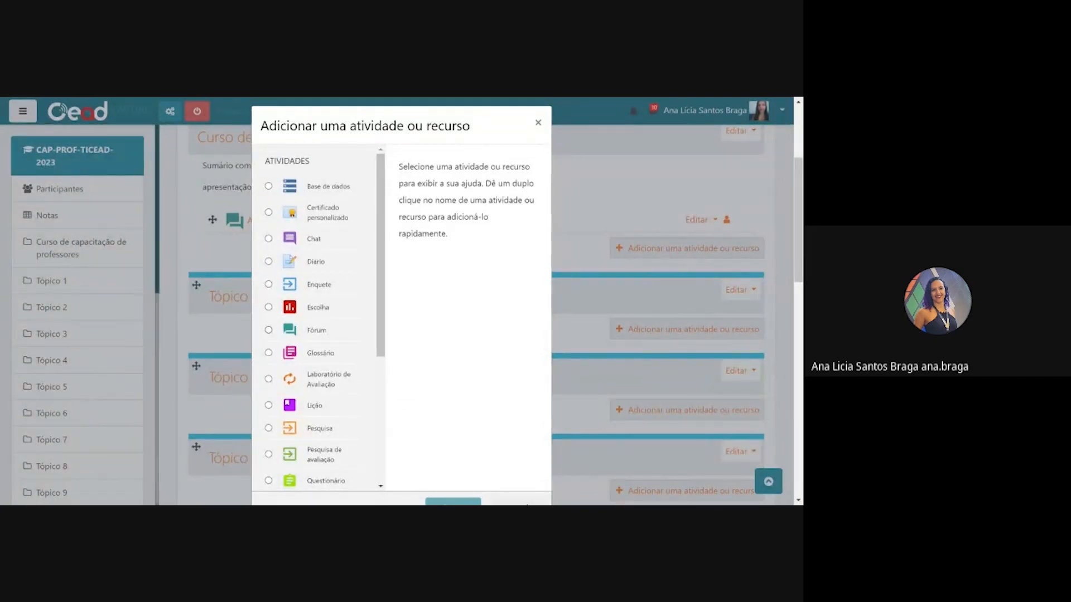
scroll(354, 351, "down", 1)
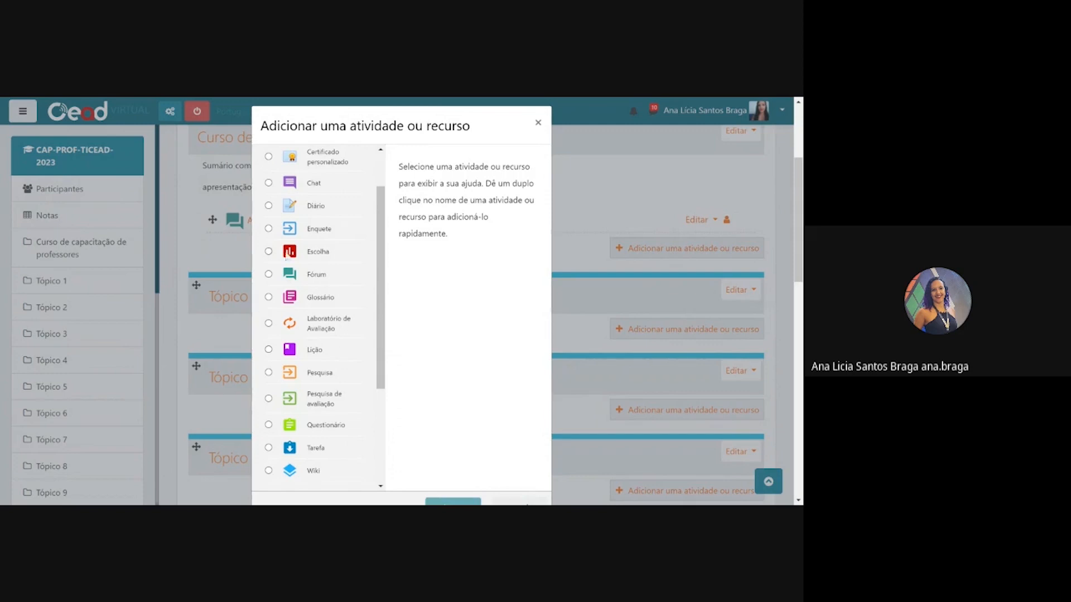
scroll(284, 277, "up", 1)
scroll(299, 315, "down", 5)
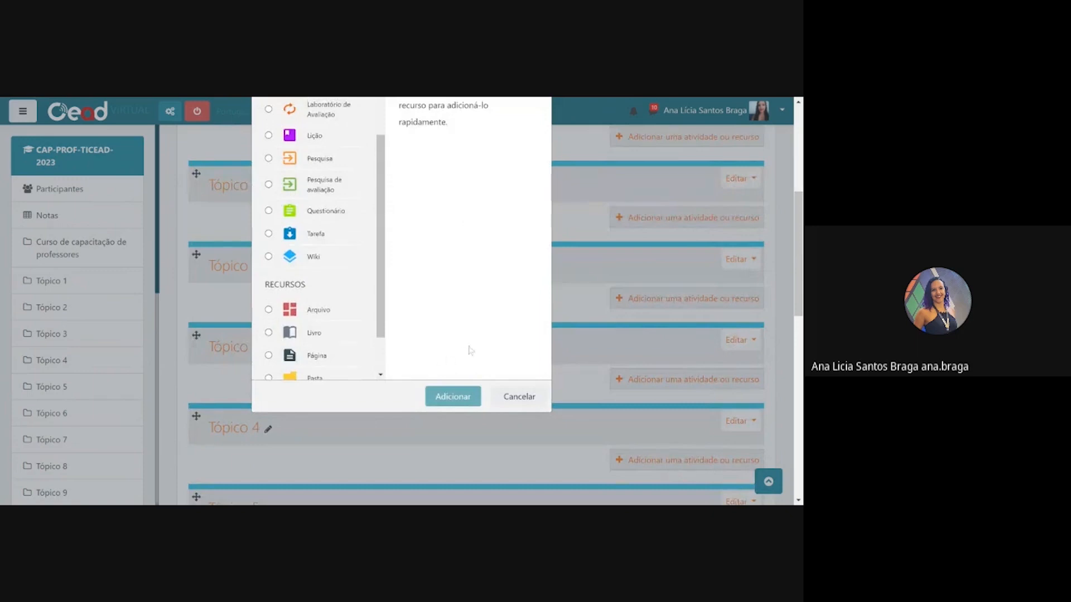
scroll(471, 351, "up", 1)
scroll(343, 362, "down", 1)
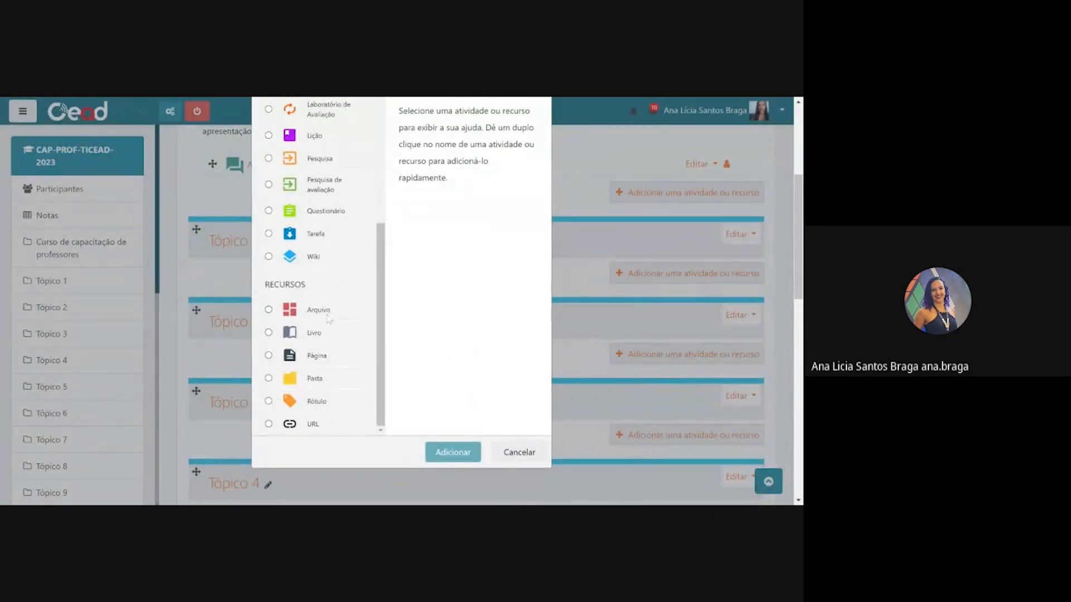
left_click_drag(326, 311, 306, 310)
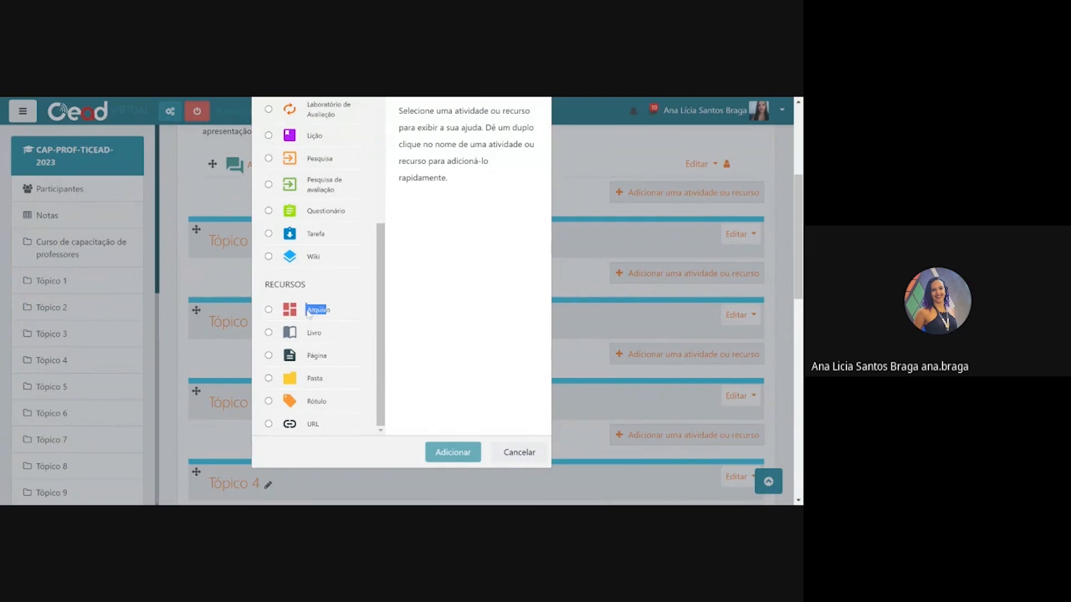
left_click(339, 320)
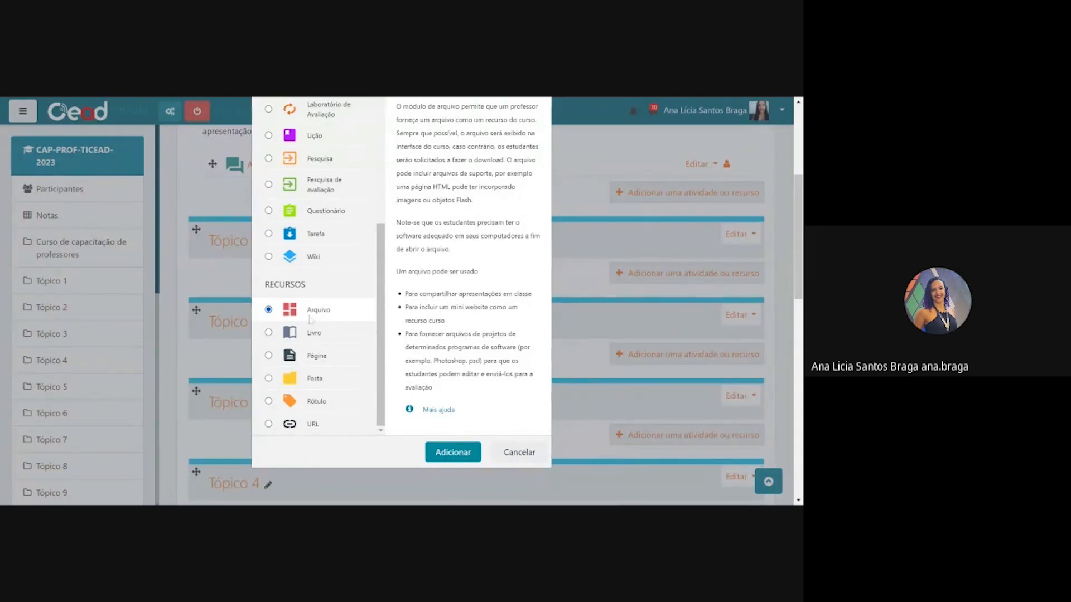
left_click_drag(336, 313, 311, 316)
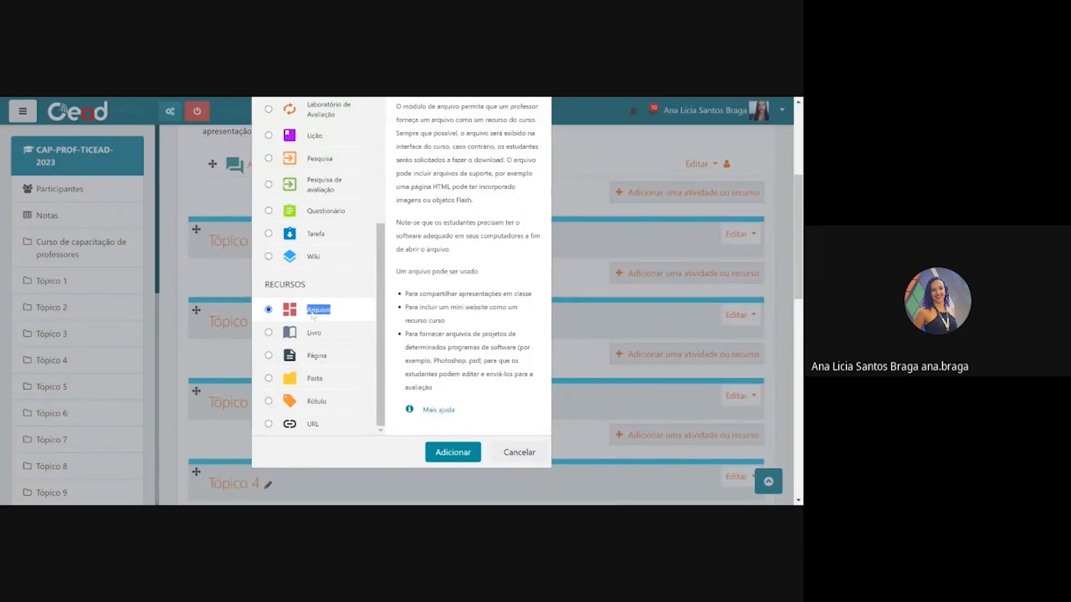
left_click(326, 338)
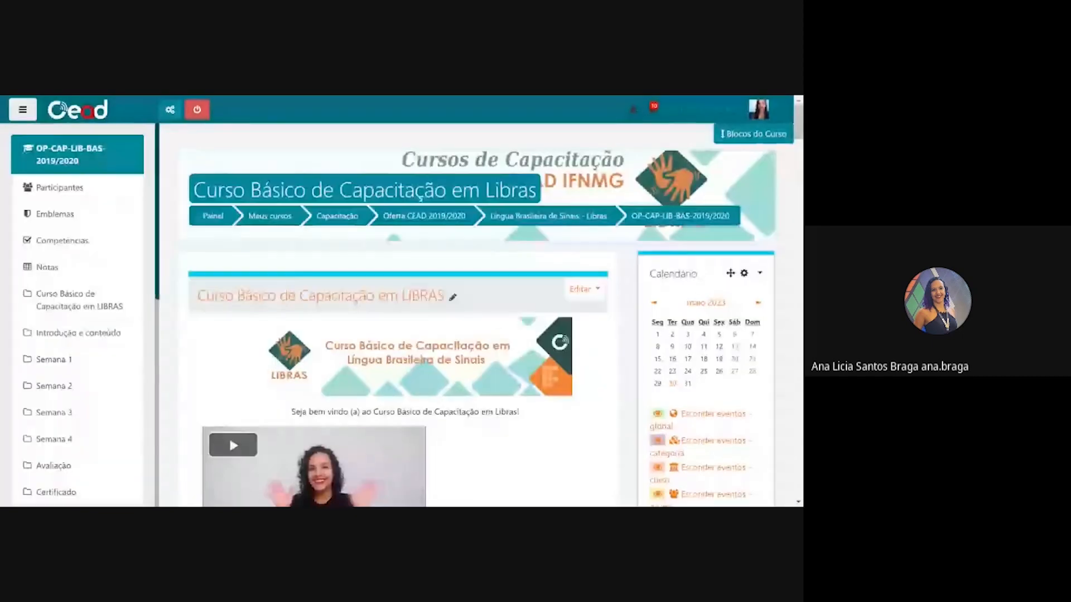
- Open the Guia do Participante book in the Introdução e conteúdo section of the Libras course
scroll(369, 316, "down", 15)
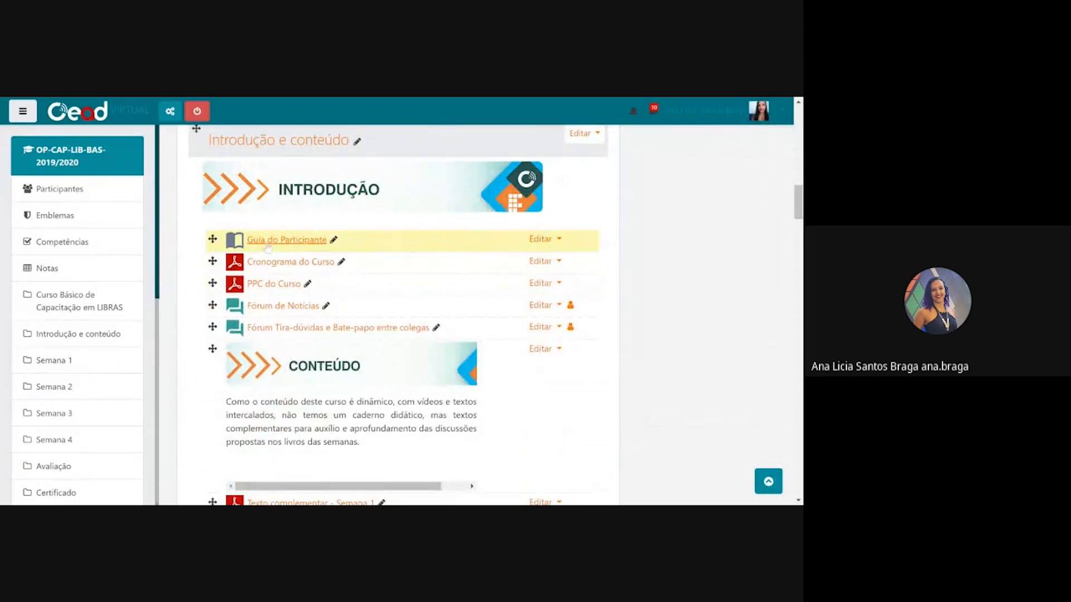
left_click(269, 245)
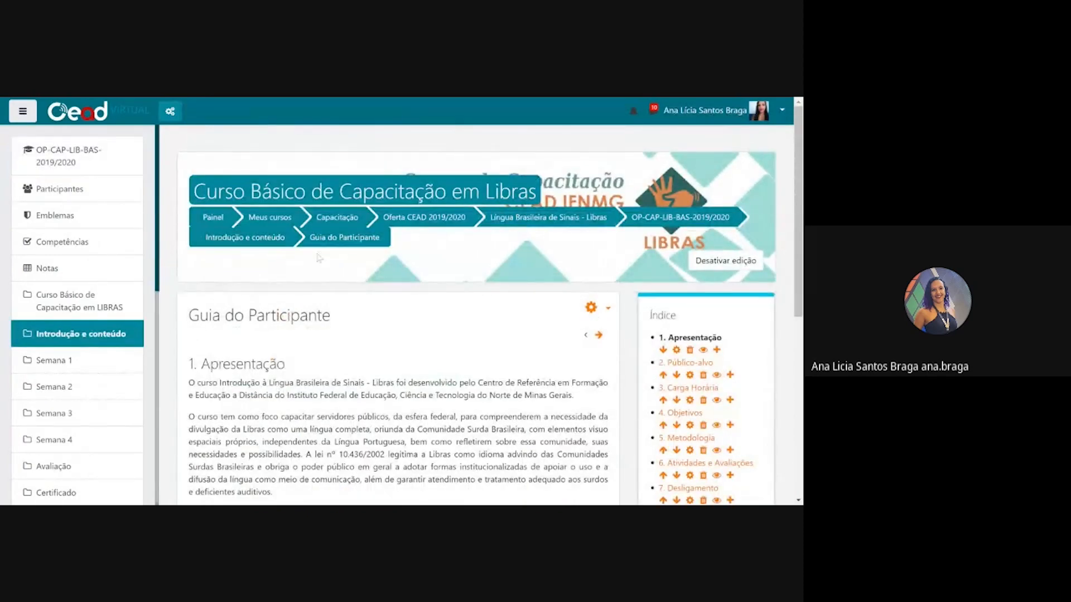
scroll(403, 287, "down", 1)
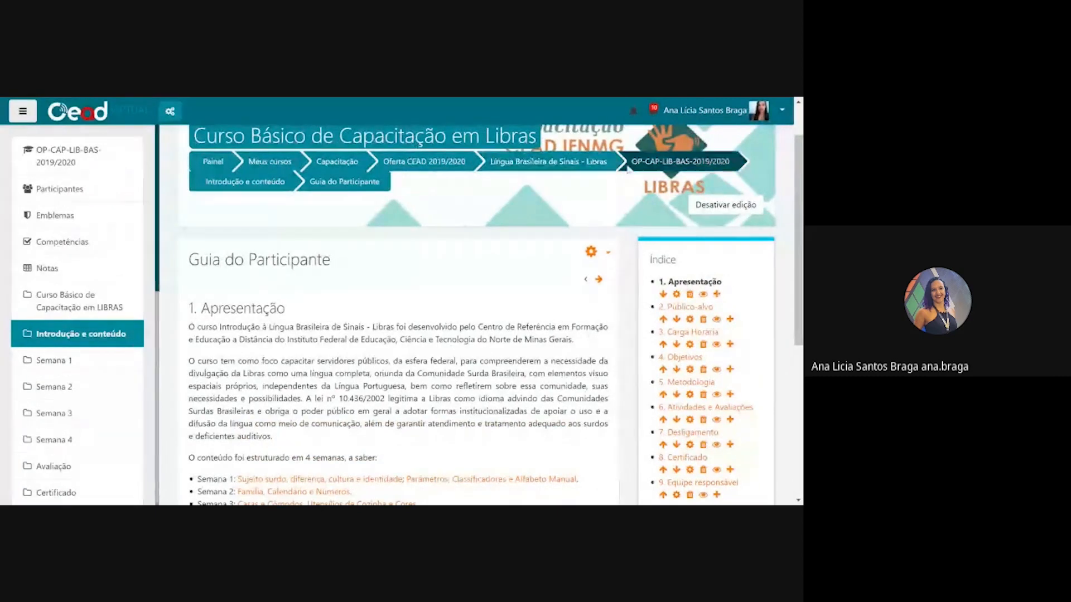
- Turn off editing in the Guia do Participante book and read through its Apresentação chapter
left_click(725, 204)
scroll(552, 259, "down", 2)
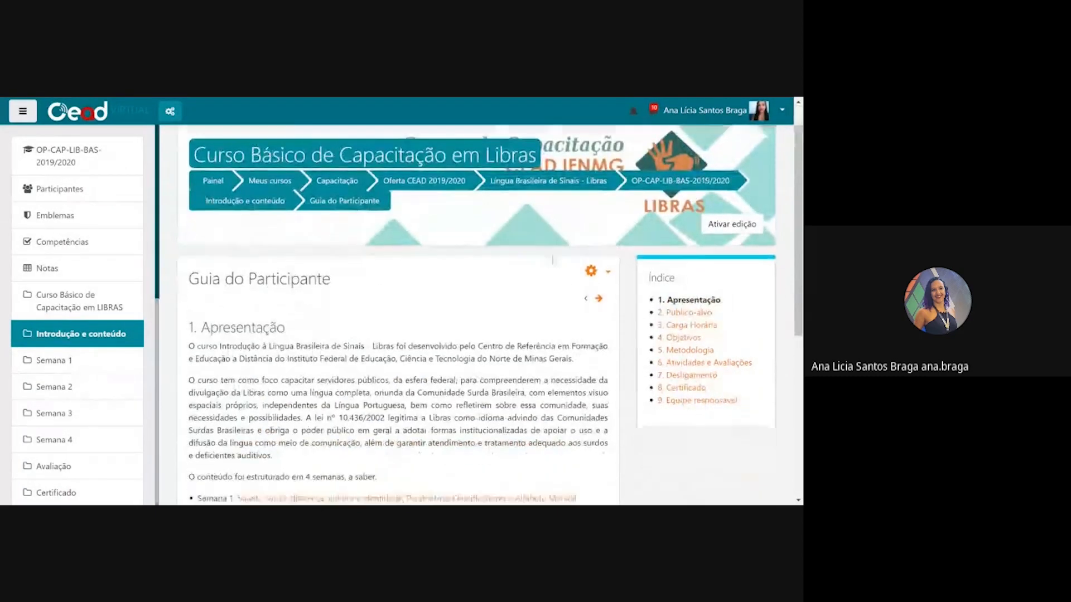
scroll(553, 260, "down", 2)
scroll(446, 223, "up", 3)
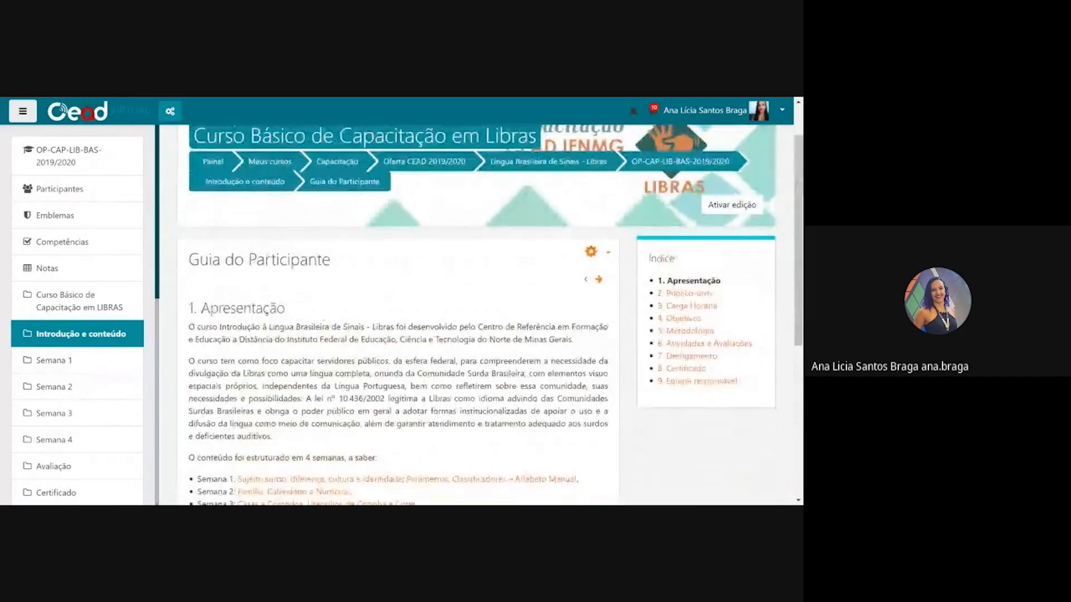
scroll(400, 272, "down", 1)
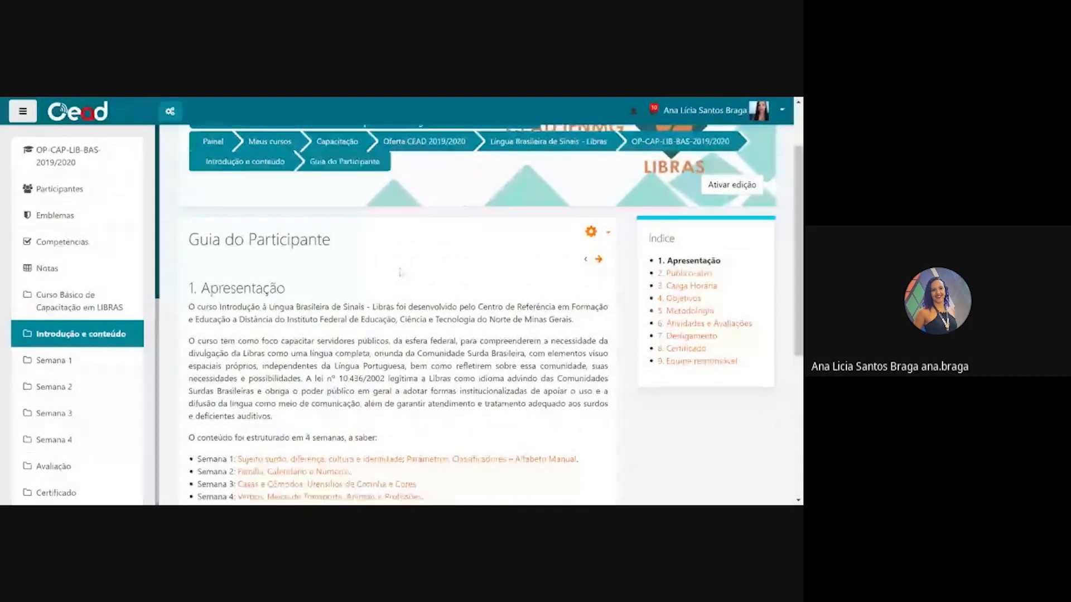
scroll(399, 272, "down", 2)
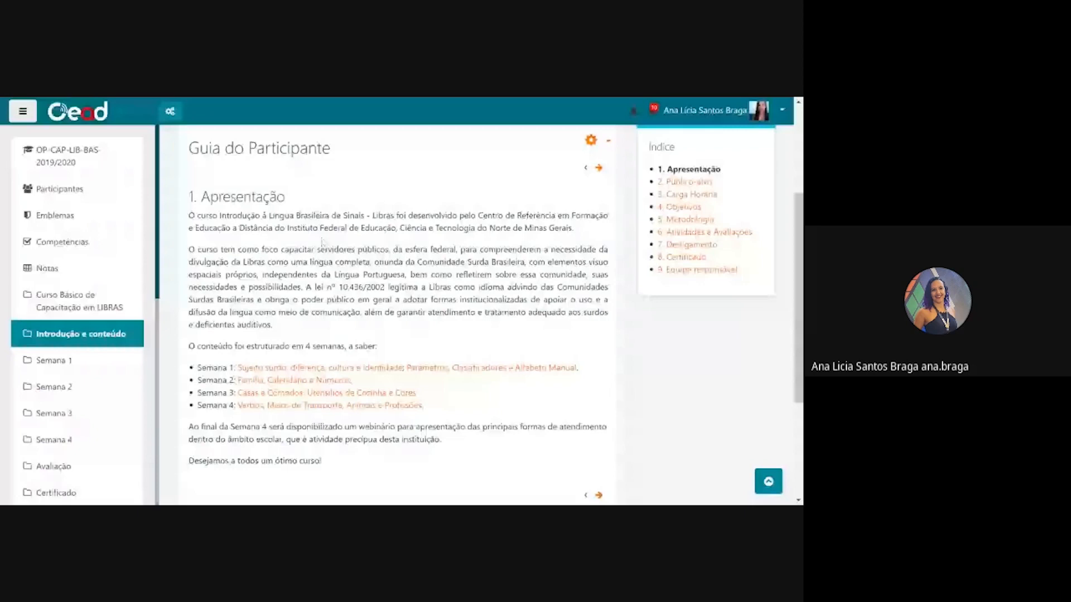
- Advance the book to chapter 2, Público-alvo, and view it alongside the chapter index
left_click(599, 168)
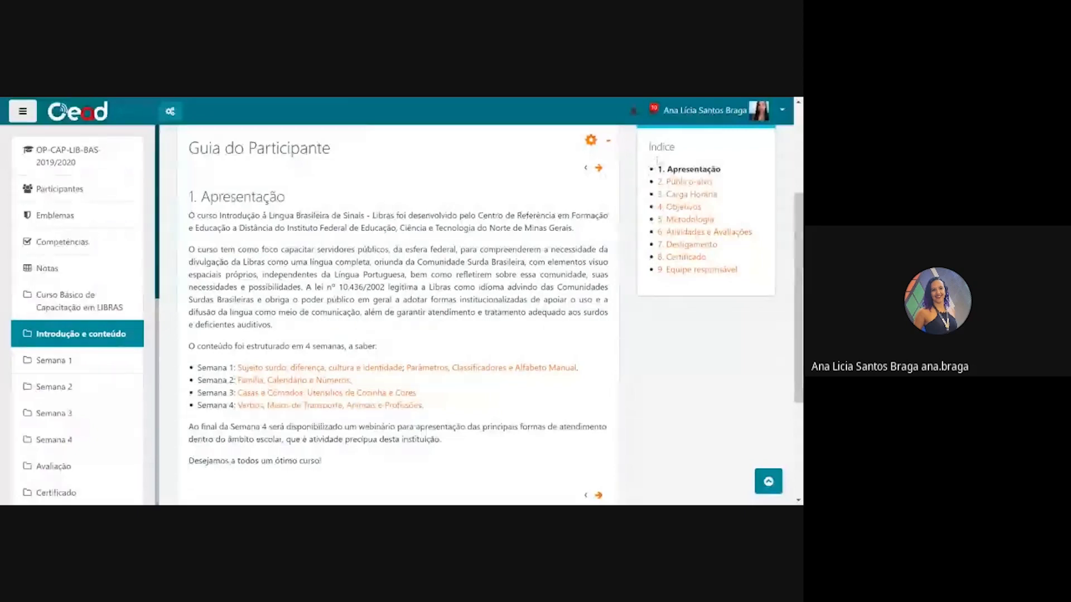
scroll(506, 265, "down", 2)
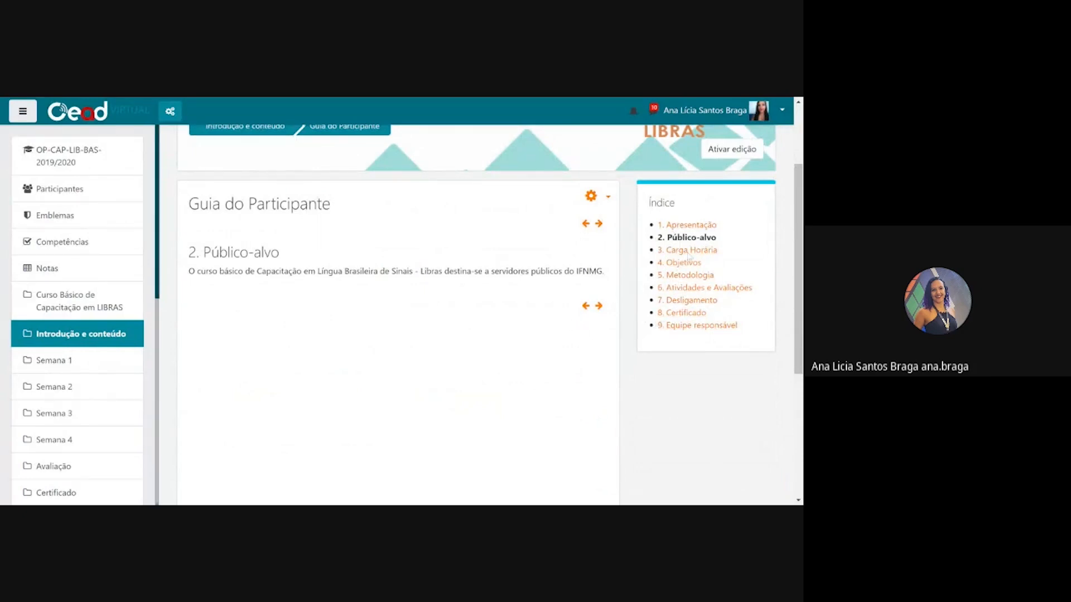
scroll(653, 285, "up", 1)
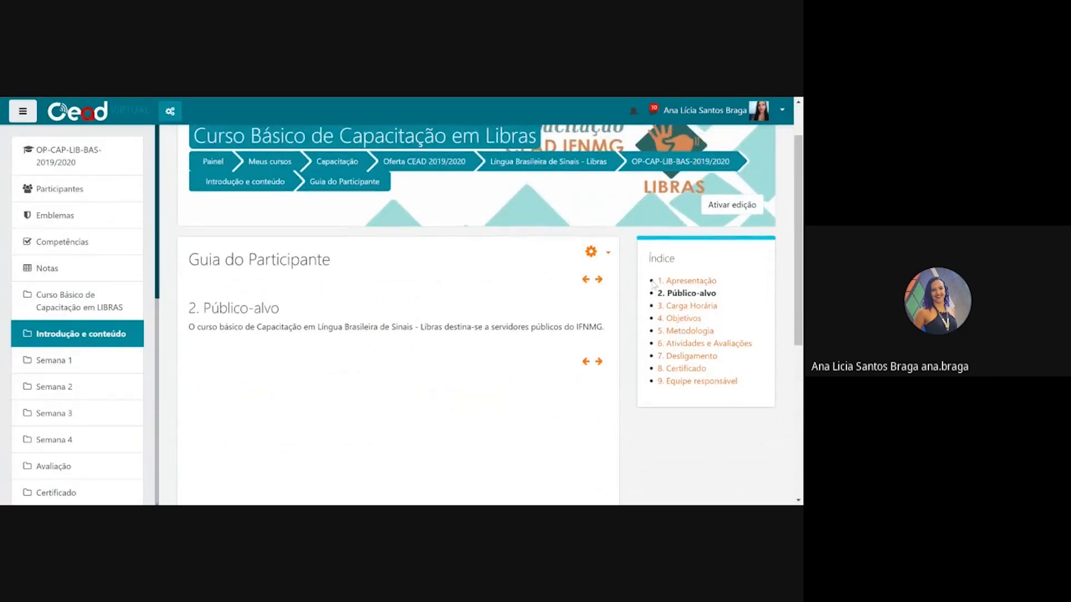
- Turn on editing for the book, then examine the chapter controls in the index and the book's administration options
left_click(606, 253)
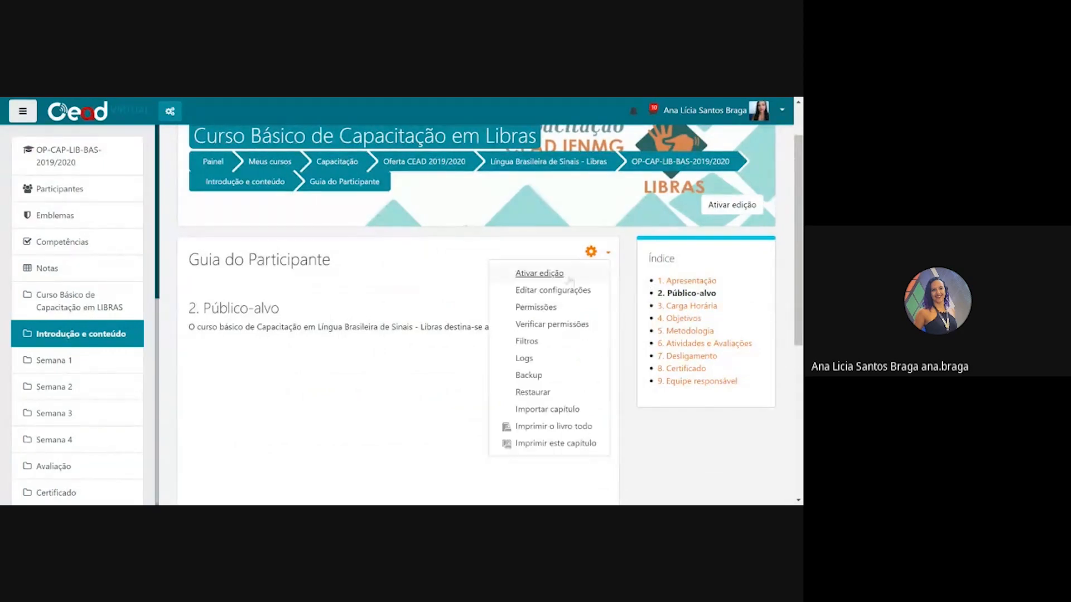
left_click(538, 273)
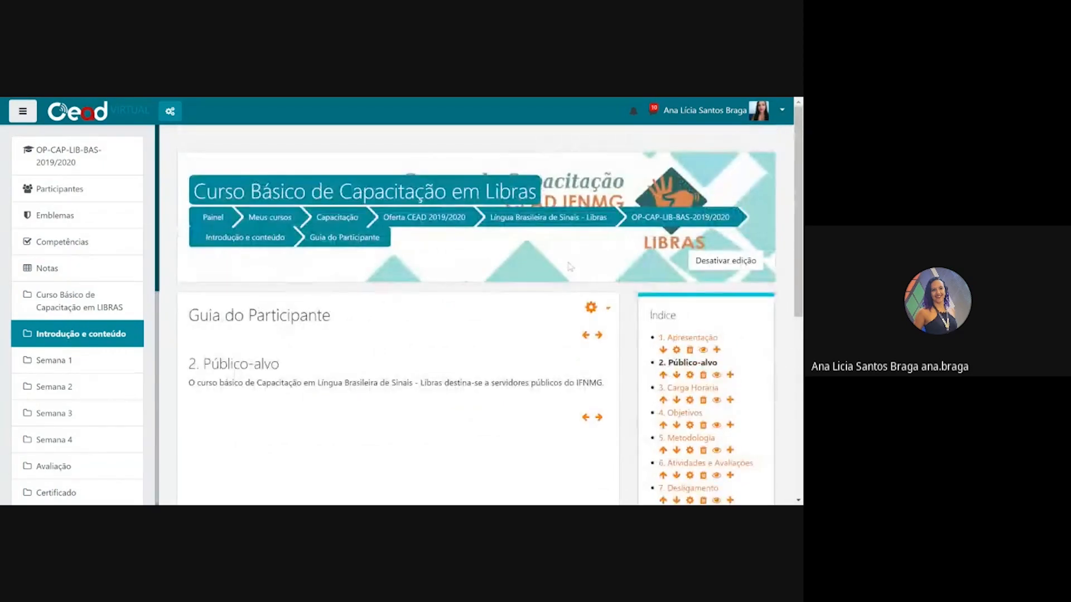
scroll(569, 266, "down", 1)
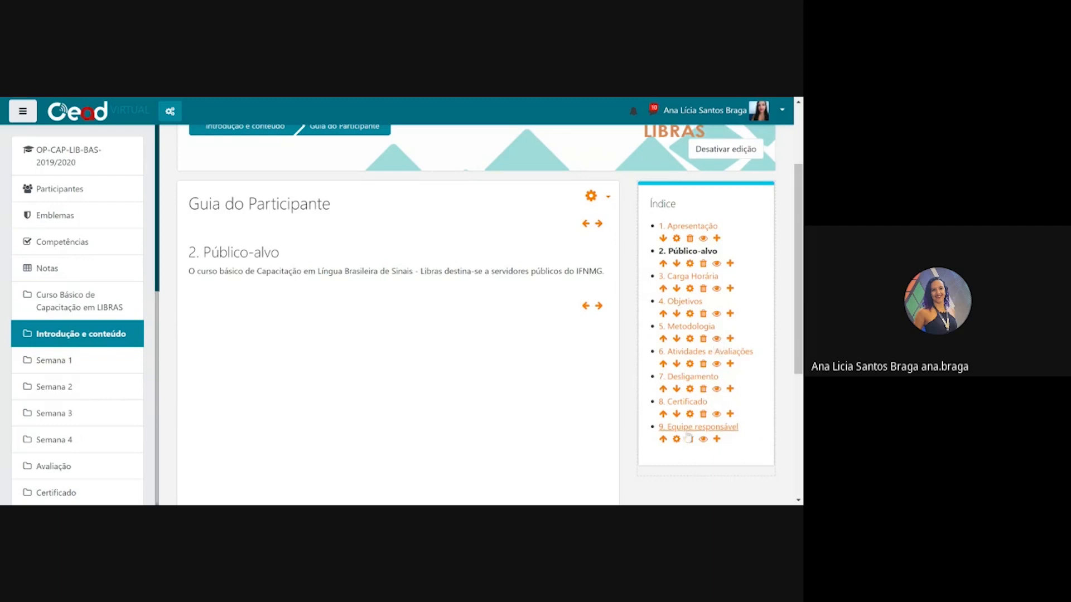
scroll(618, 335, "up", 1)
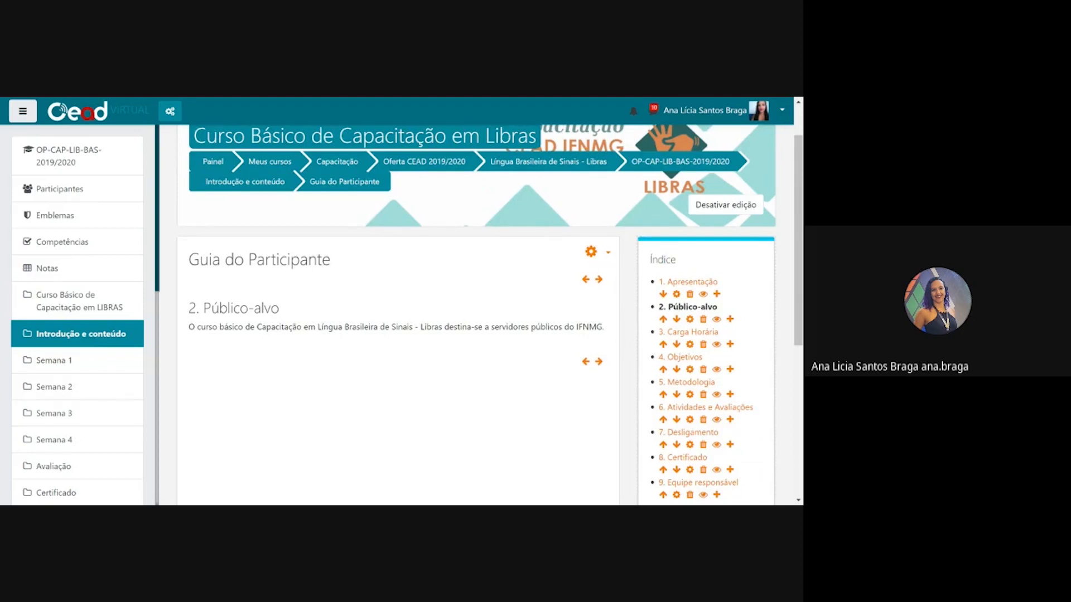
left_click(608, 253)
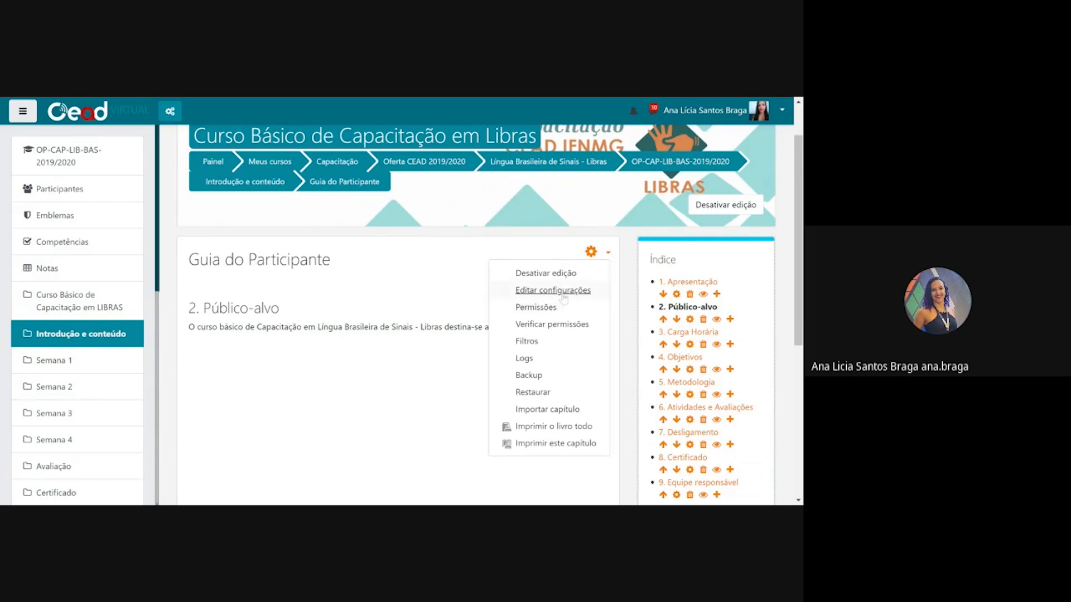
left_click(625, 266)
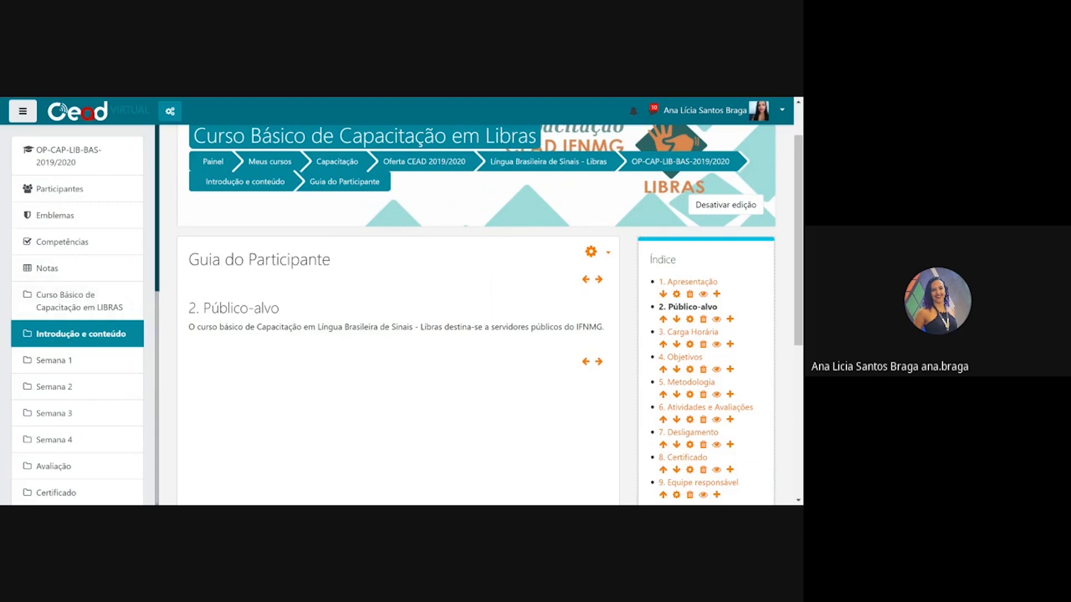
- Open the Público-alvo chapter's editing form, review its fields and cancel without saving
left_click(690, 319)
scroll(652, 332, "down", 2)
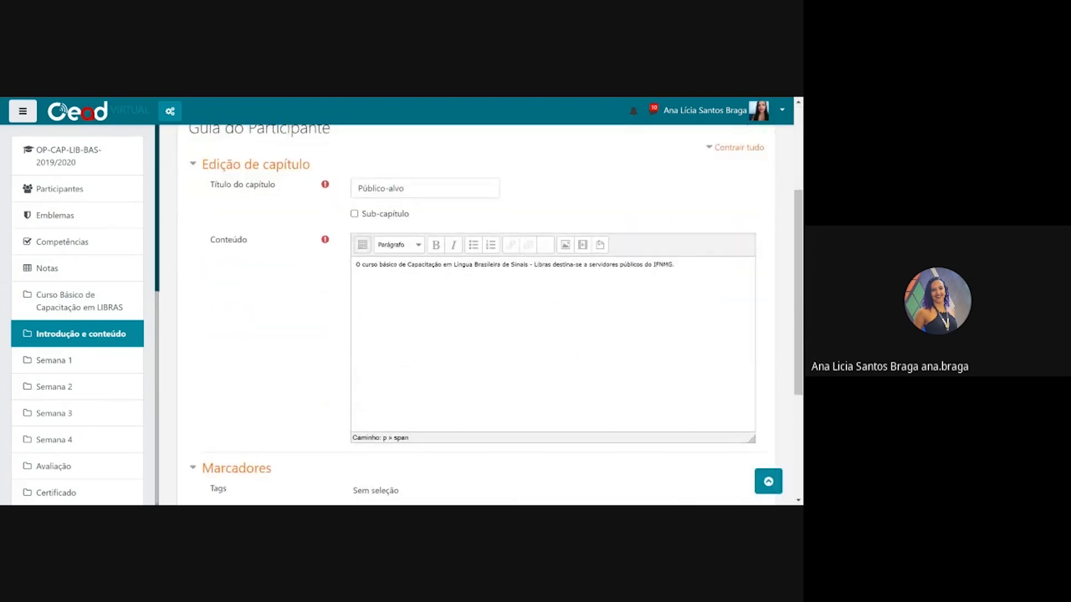
scroll(371, 254, "down", 3)
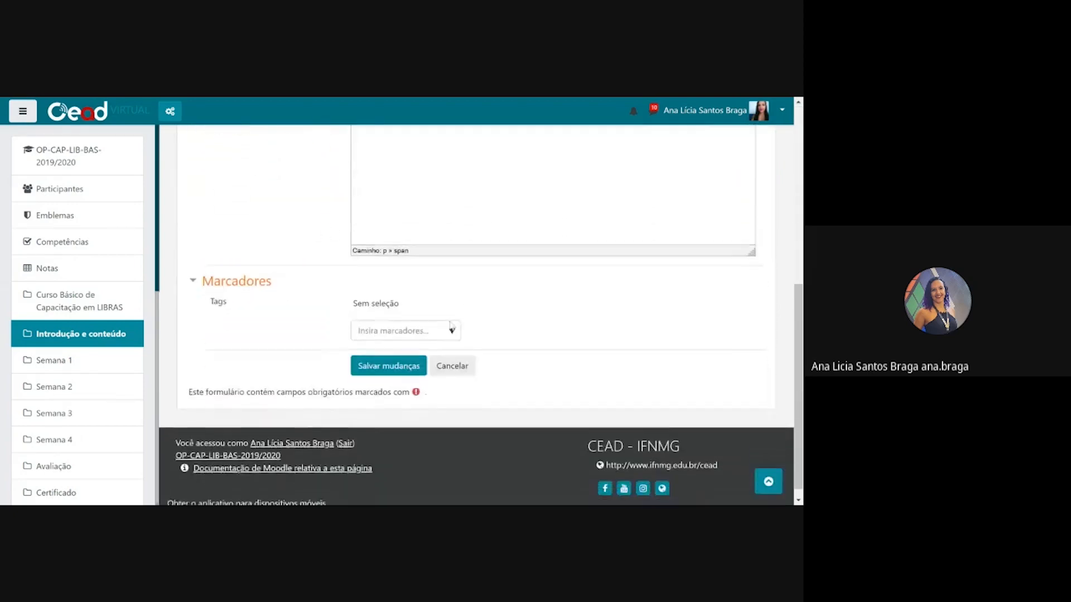
left_click(460, 357)
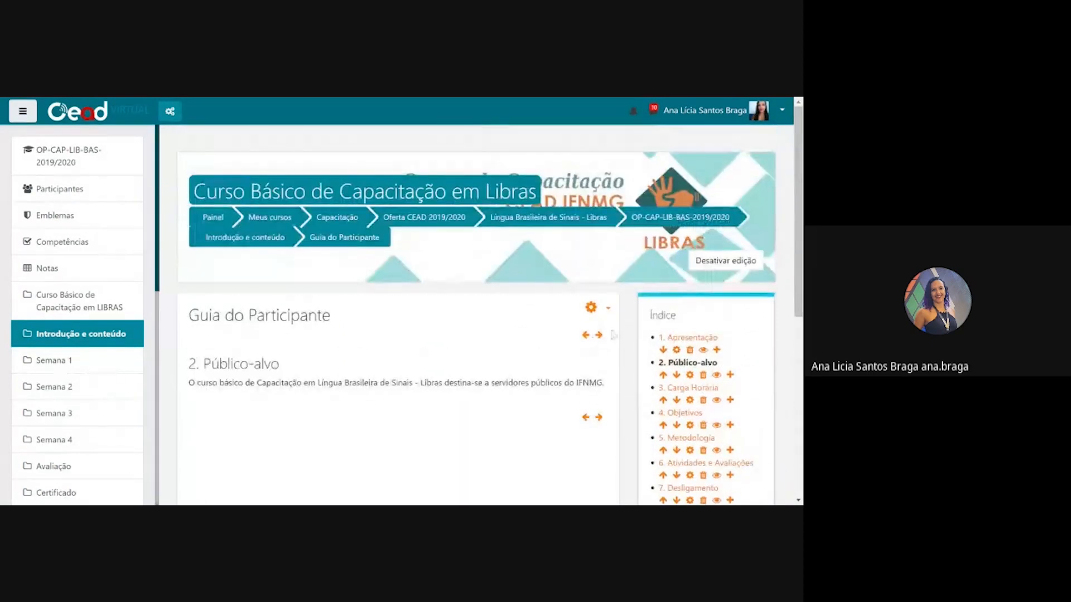
- Turn off editing and open the Semana 1 book "Sujeito surdo, diferença, cultura e identidade"
left_click(725, 260)
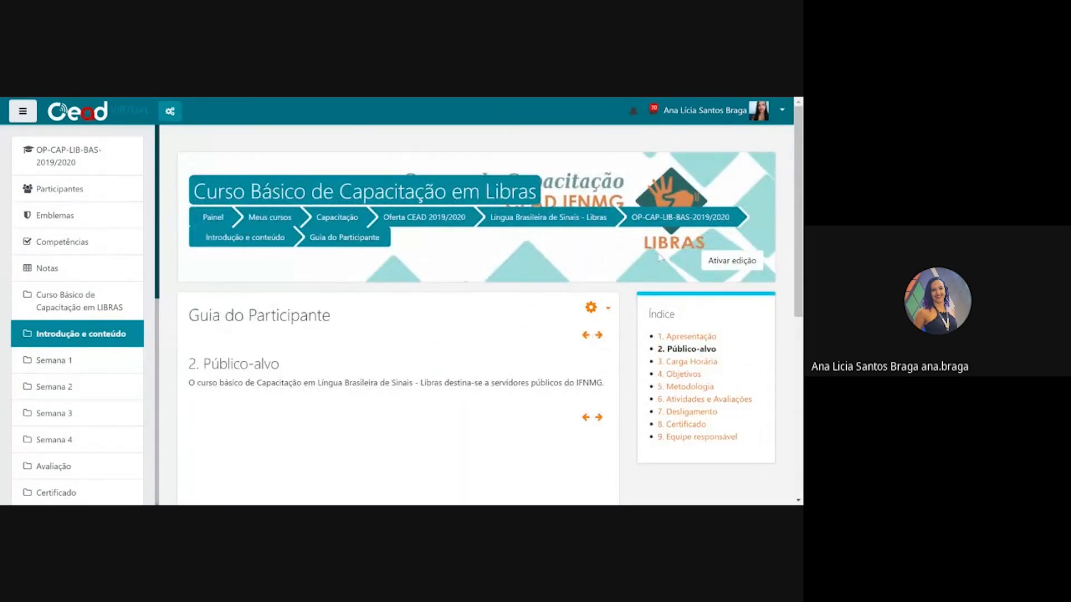
left_click(246, 237)
scroll(558, 322, "down", 3)
scroll(399, 316, "down", 15)
scroll(360, 305, "down", 3)
scroll(514, 304, "down", 3)
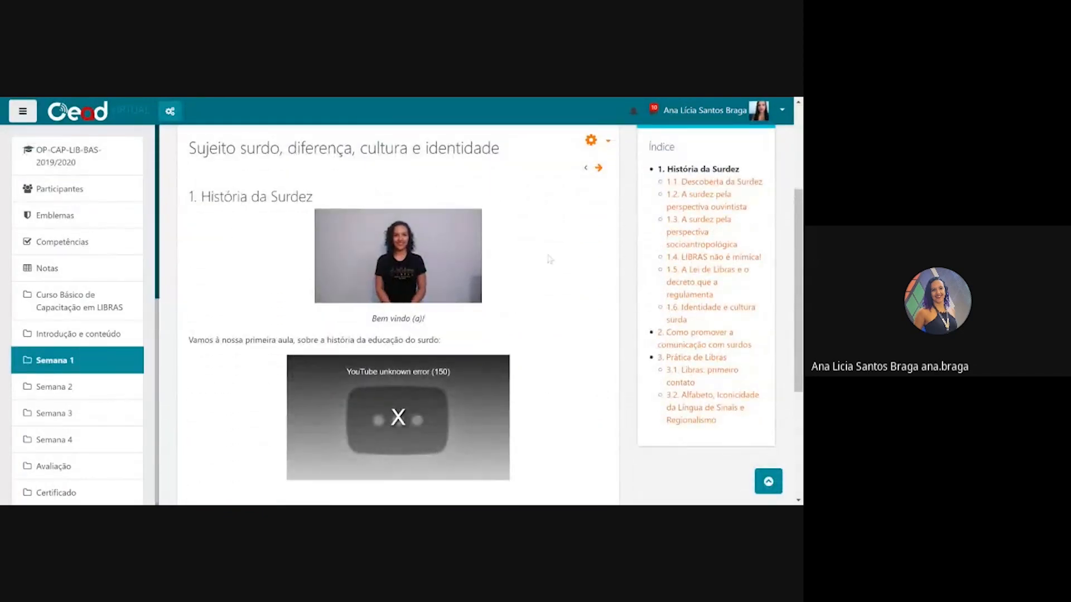
- Go from the História da Surdez chapter to subchapter 1.1, Descoberta da Surdez, and examine its text and video
scroll(600, 217, "down", 3)
scroll(601, 219, "up", 3)
left_click(598, 168)
scroll(528, 213, "down", 3)
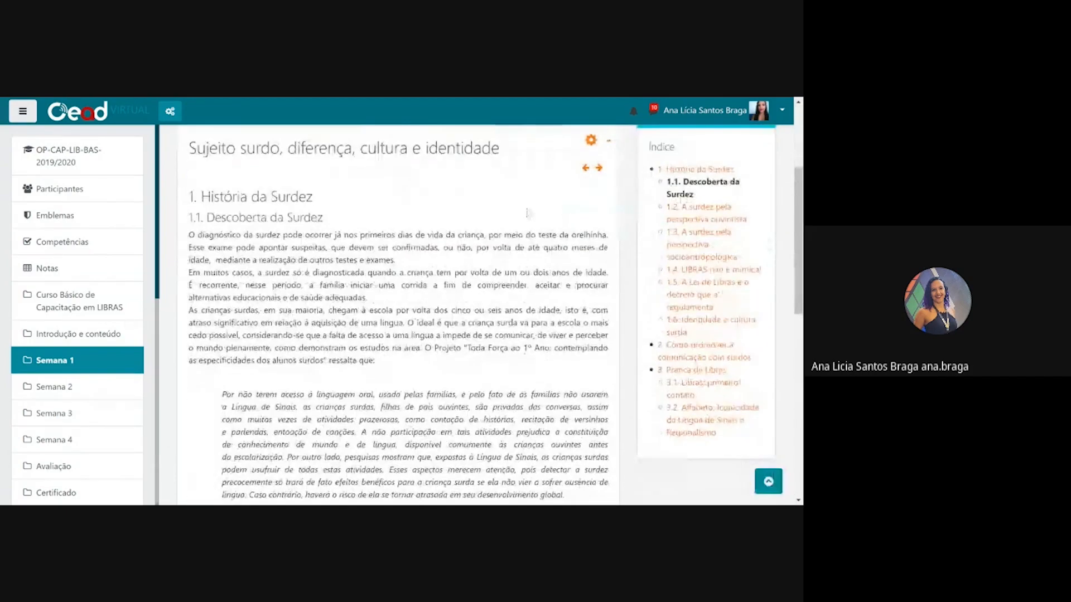
scroll(528, 213, "down", 8)
scroll(527, 212, "up", 4)
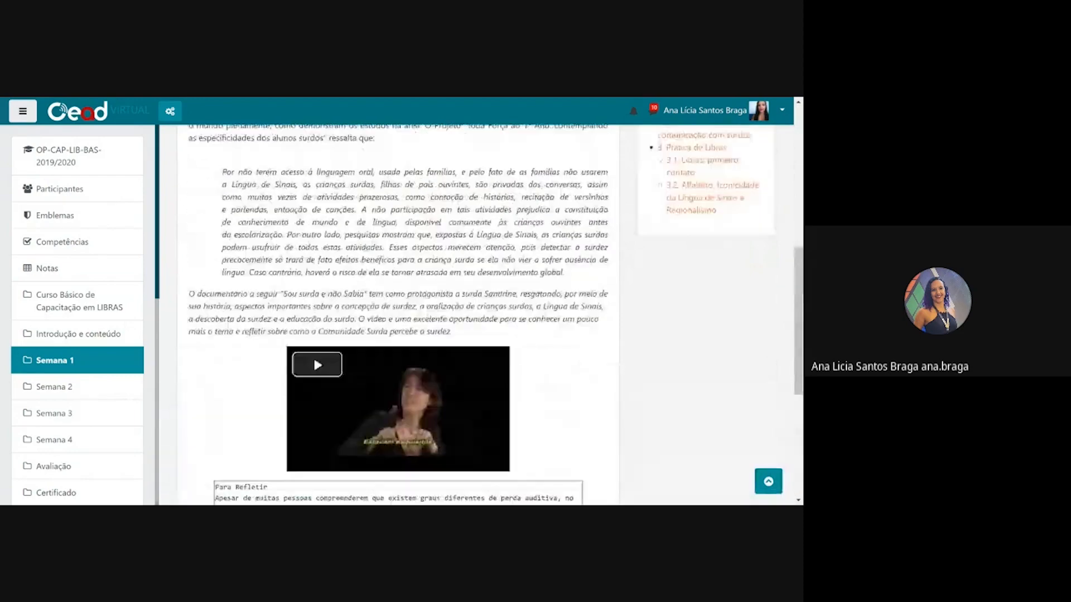
scroll(398, 315, "up", 4)
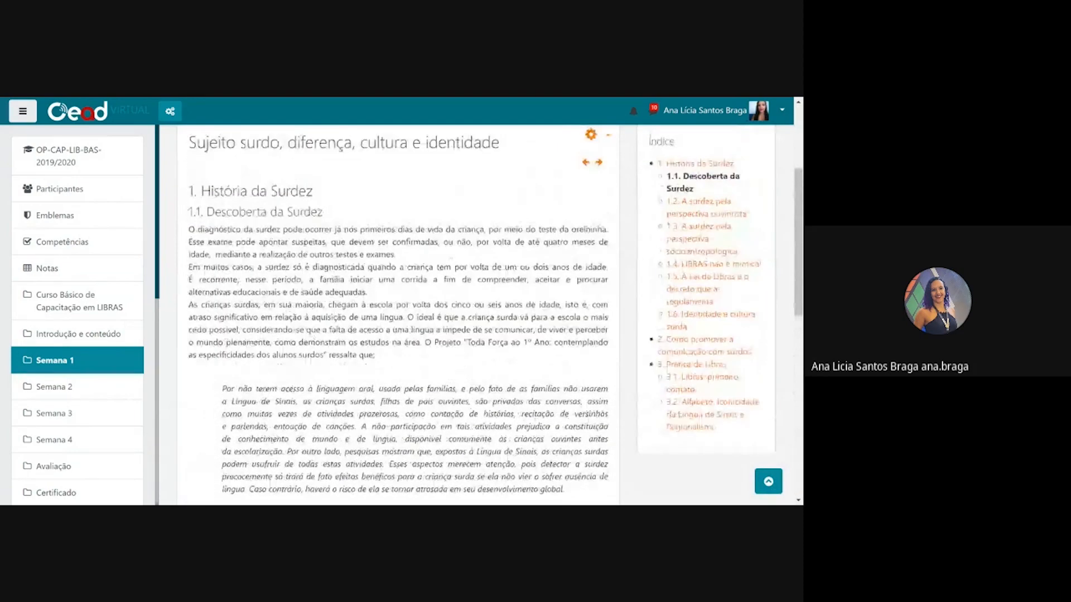
scroll(398, 315, "up", 1)
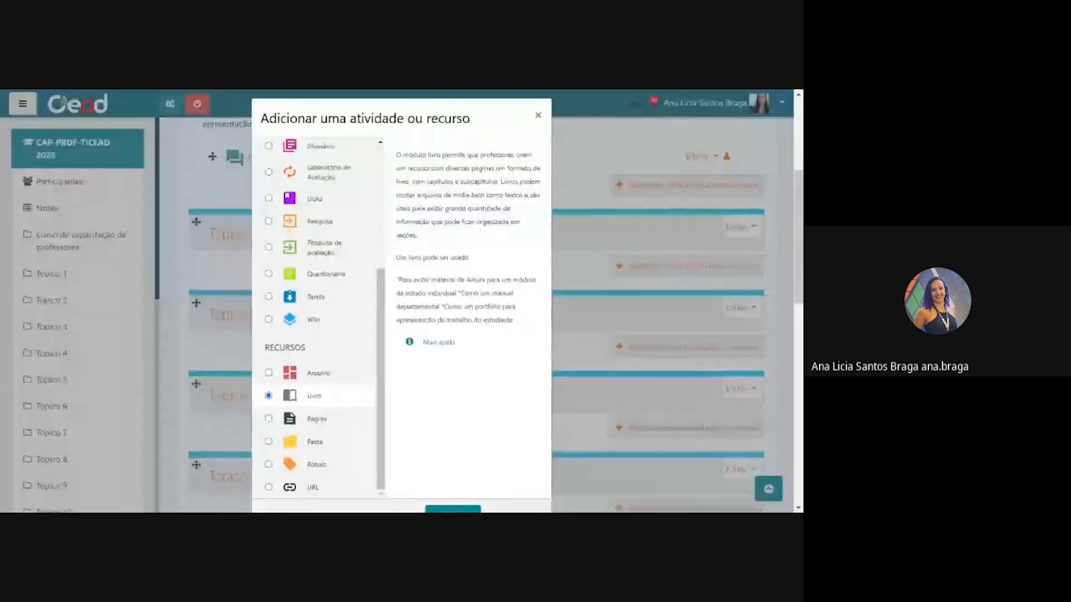
- Show the description of the Página resource in the CAP-PROF-TICEAD-2023 course's list of activities and resources
scroll(321, 390, "down", 1)
left_click(321, 408)
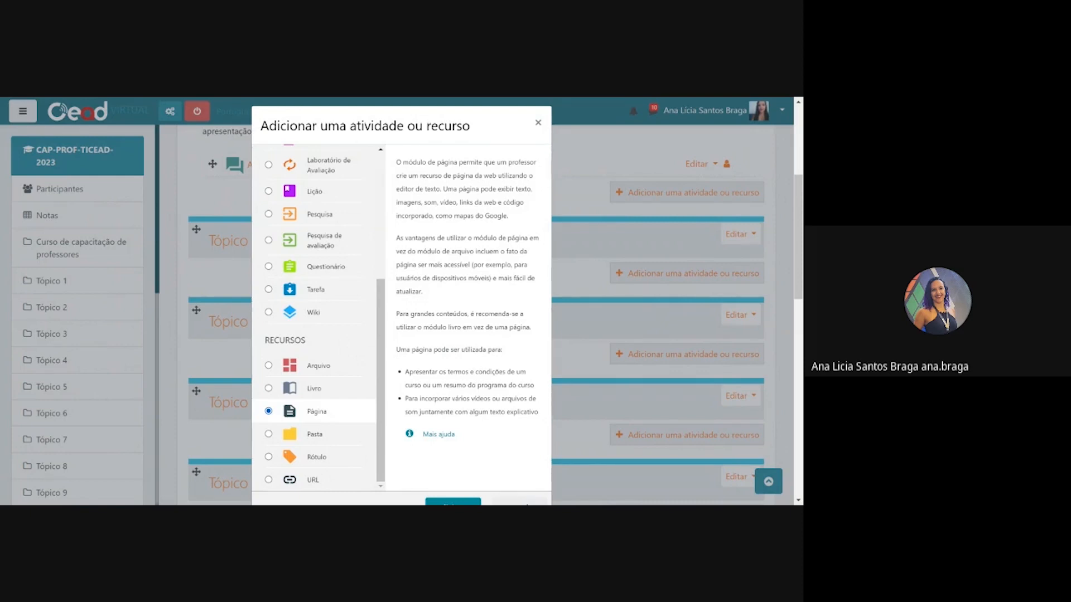
scroll(386, 386, "down", 1)
scroll(387, 386, "up", 1)
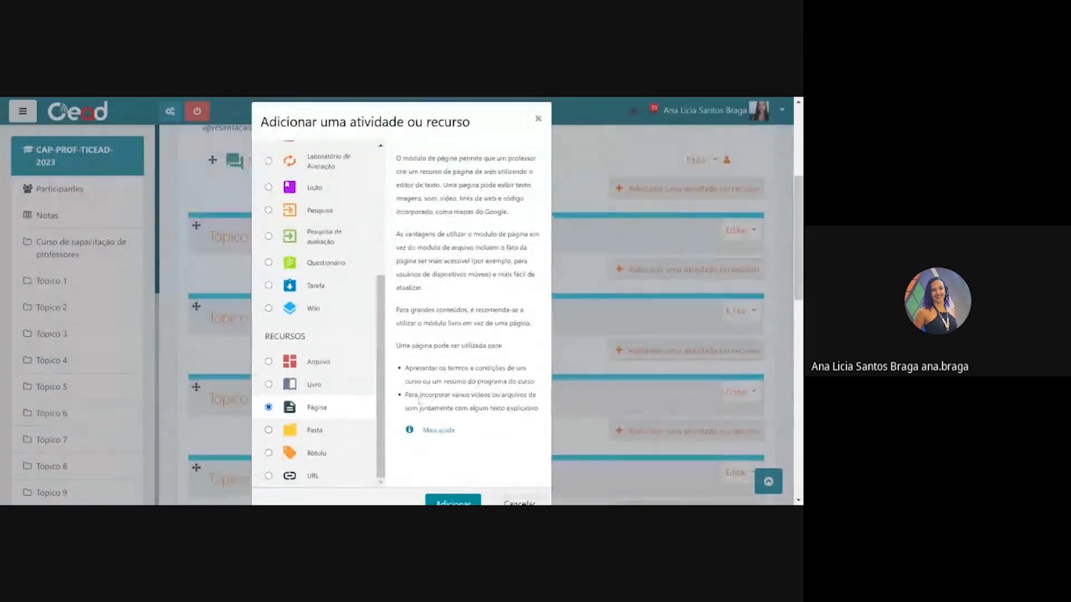
- Show the descriptions of the Pasta and Rótulo resources in the list of activities and resources
scroll(387, 385, "up", 3)
scroll(387, 385, "down", 3)
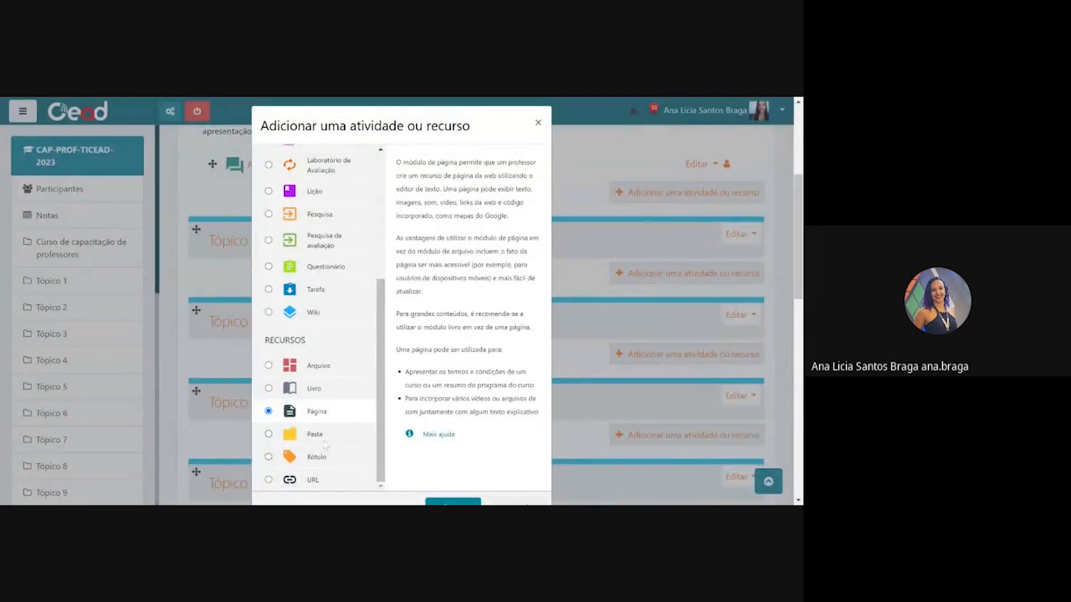
double_click(316, 414)
double_click(314, 389)
left_click(347, 418)
left_click(326, 441)
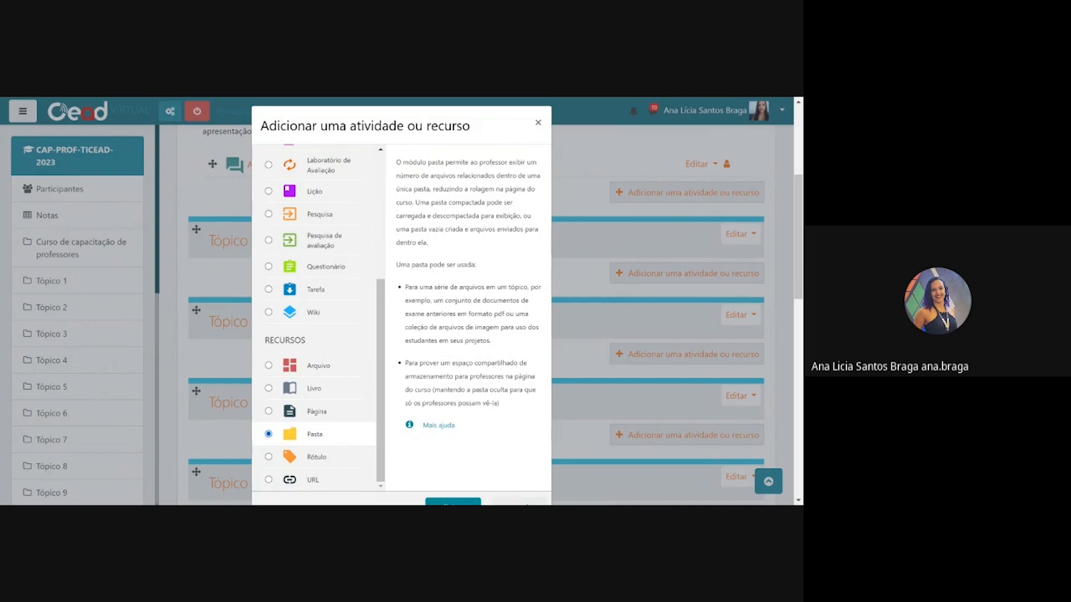
left_click(318, 466)
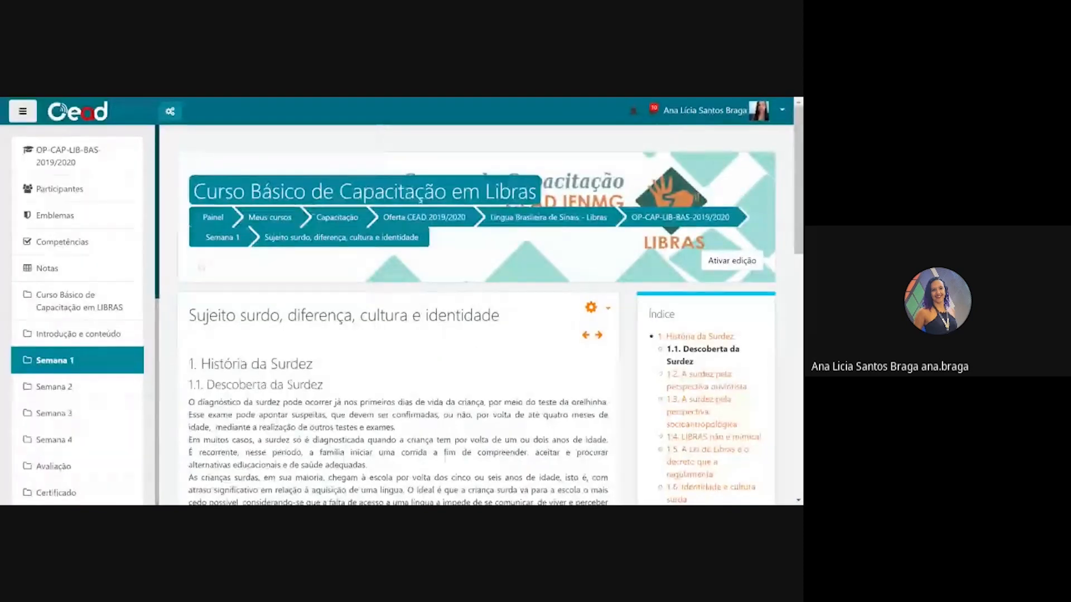
- Return from the book to the Libras course's Semana 1 section and examine its introductory text
left_click(230, 239)
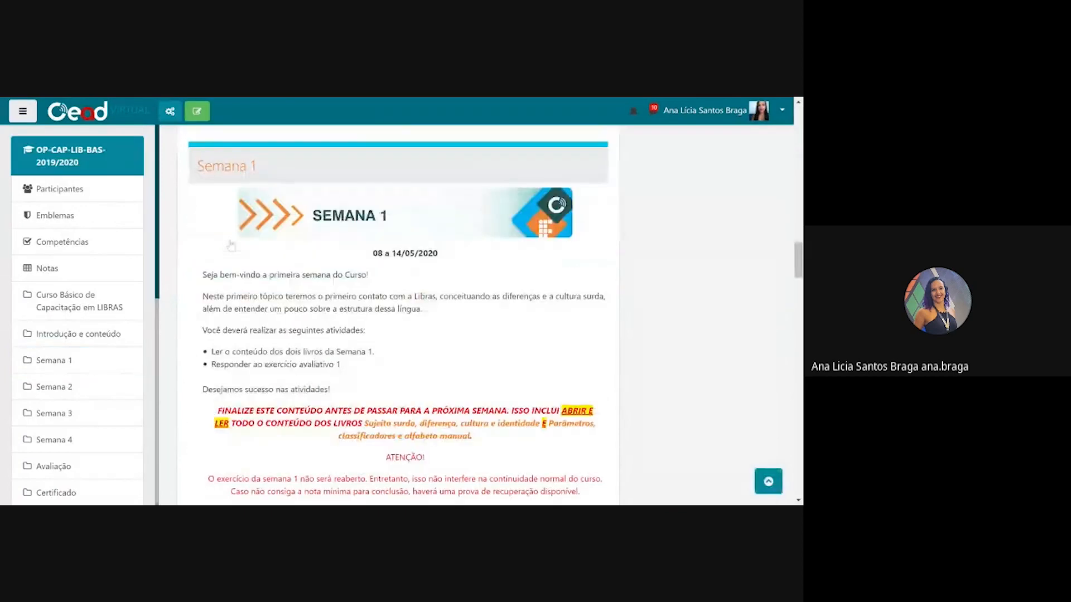
scroll(548, 320, "down", 2)
scroll(547, 321, "up", 2)
scroll(518, 393, "down", 1)
scroll(518, 397, "down", 3)
scroll(485, 402, "up", 5)
scroll(451, 408, "down", 1)
scroll(451, 407, "down", 1)
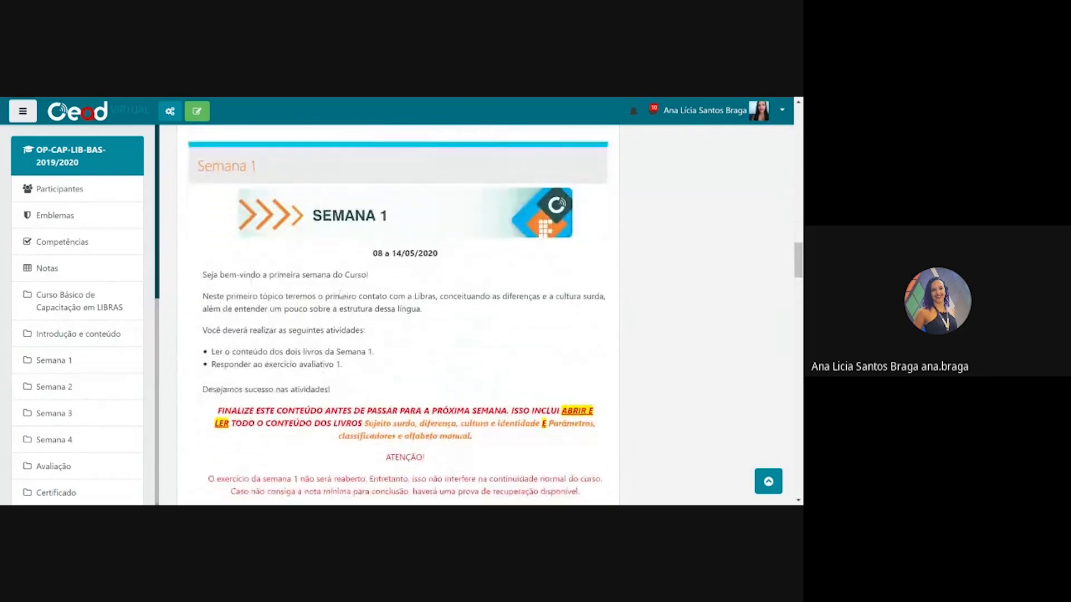
- Find the CONTEÚDO label in the Introdução e conteúdo section and highlight its banner and text
scroll(396, 418, "up", 12)
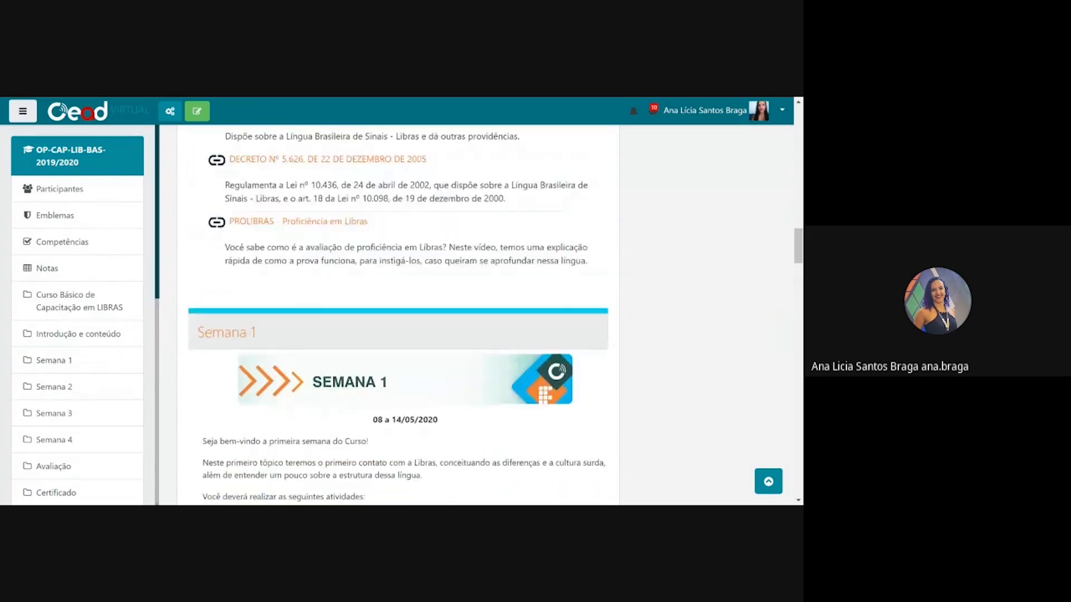
scroll(395, 419, "down", 6)
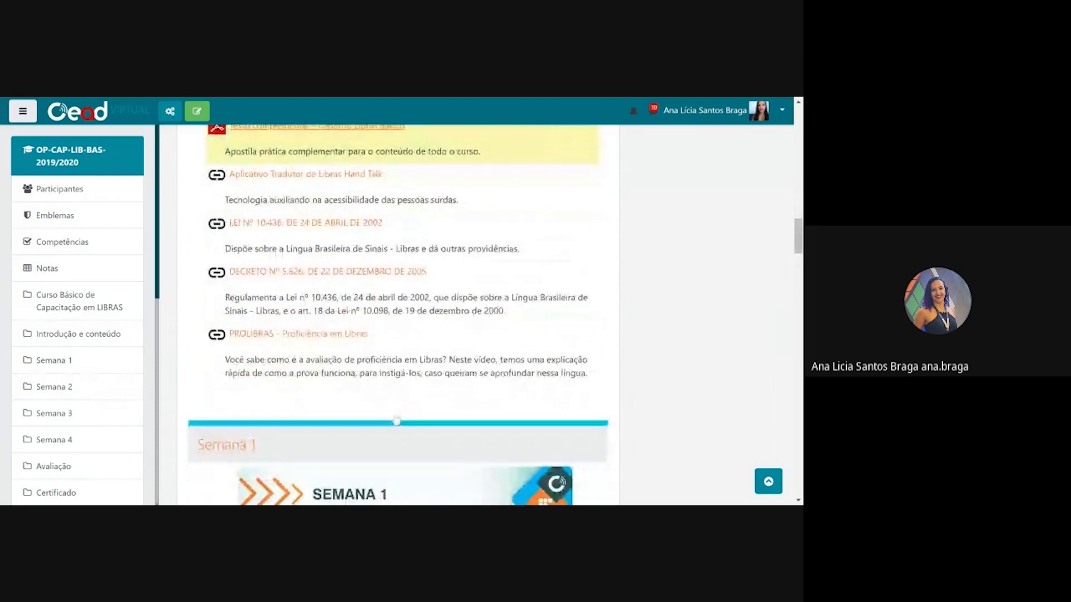
scroll(395, 419, "up", 13)
scroll(396, 417, "down", 2)
scroll(395, 417, "down", 2)
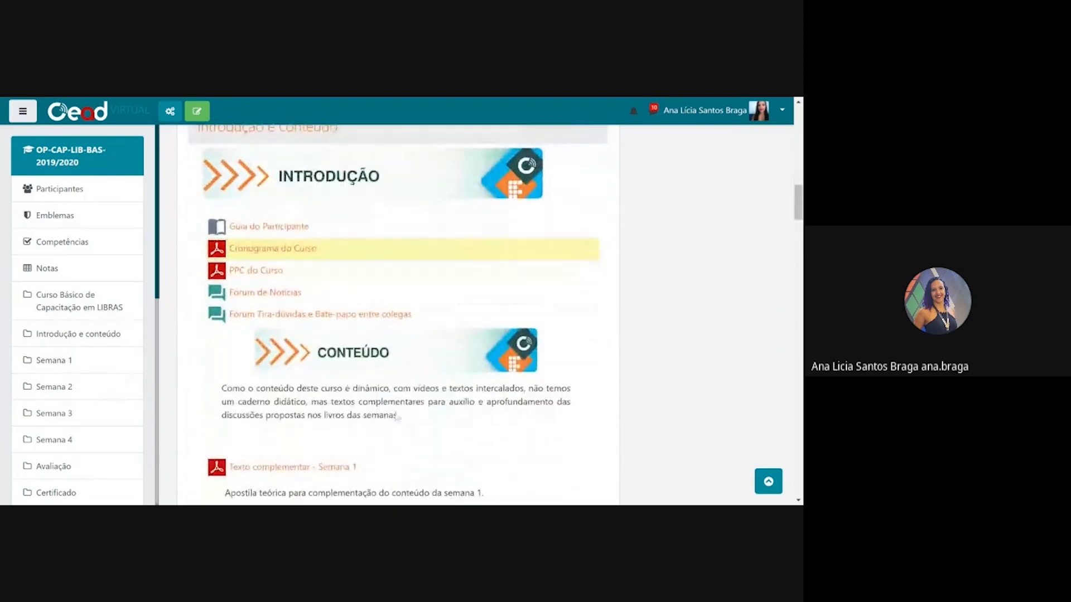
left_click_drag(408, 418, 266, 356)
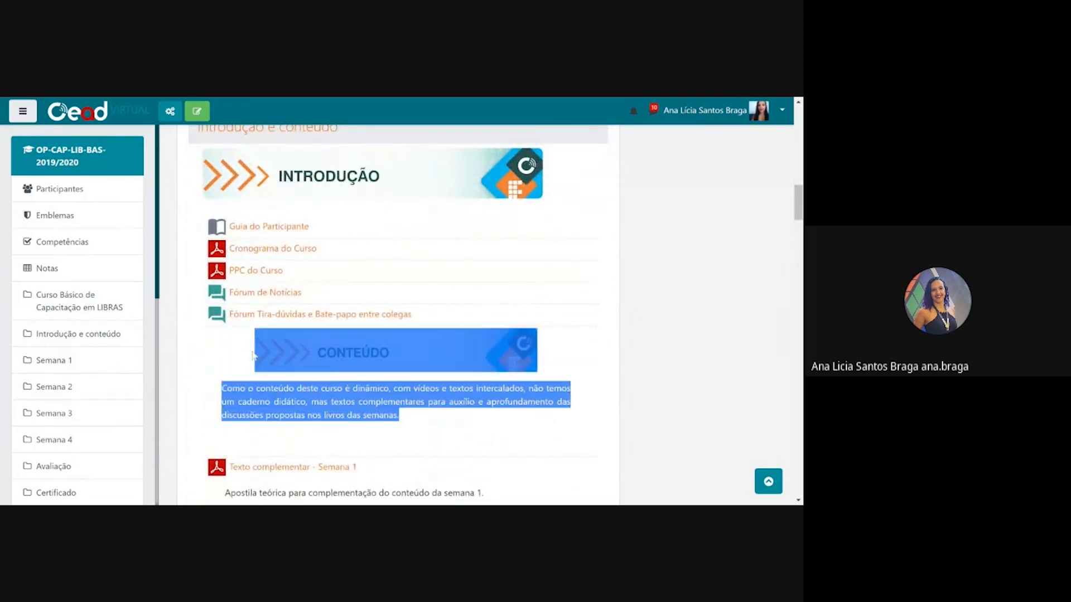
left_click(228, 356)
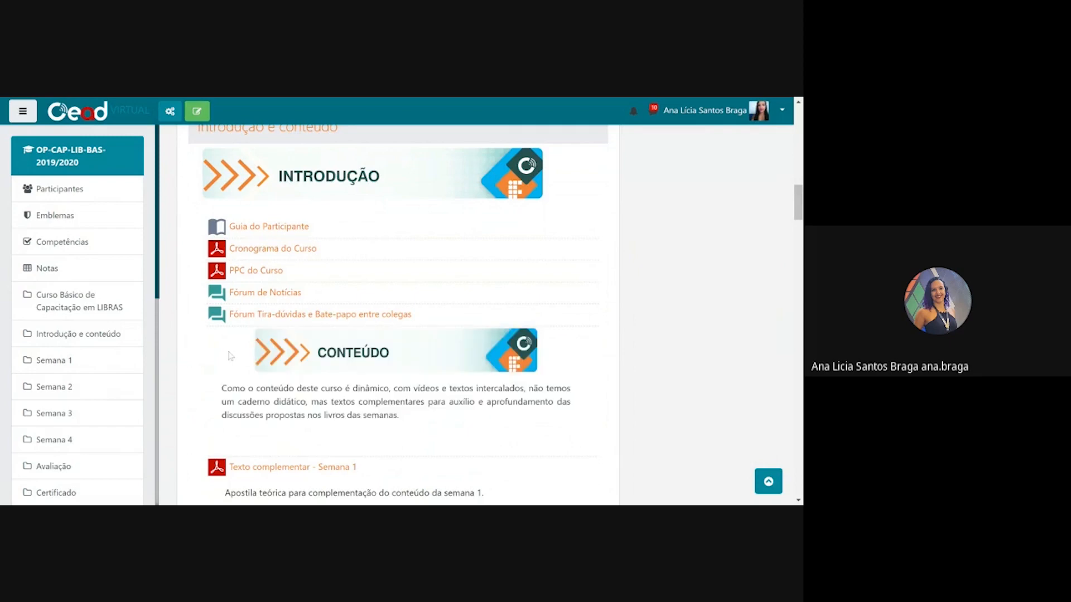
- Turn on editing in the Libras course and open the settings of the CONTEÚDO label
left_click(196, 111)
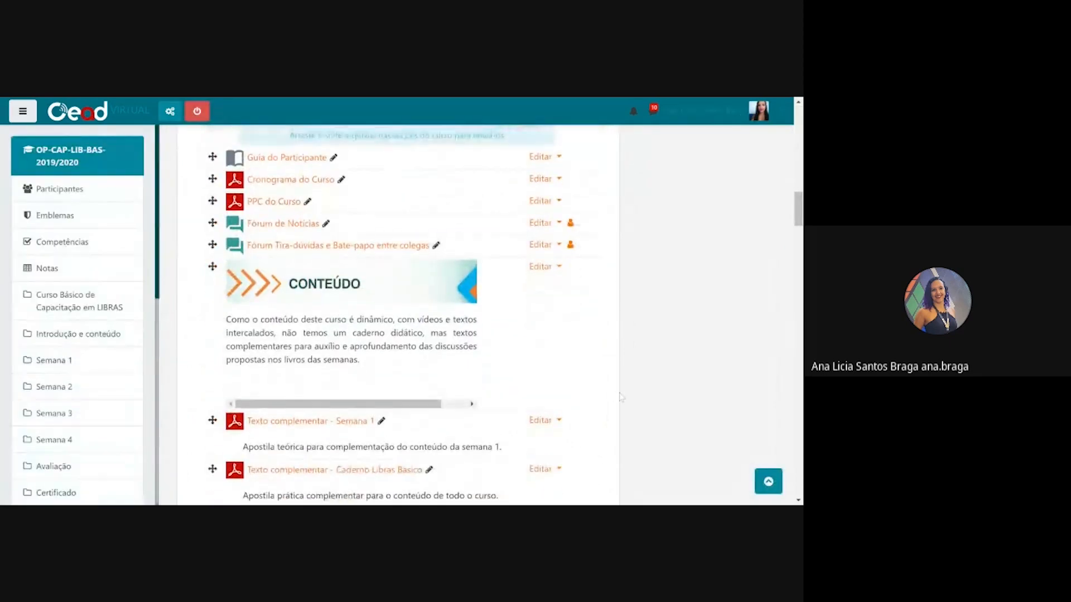
left_click(553, 271)
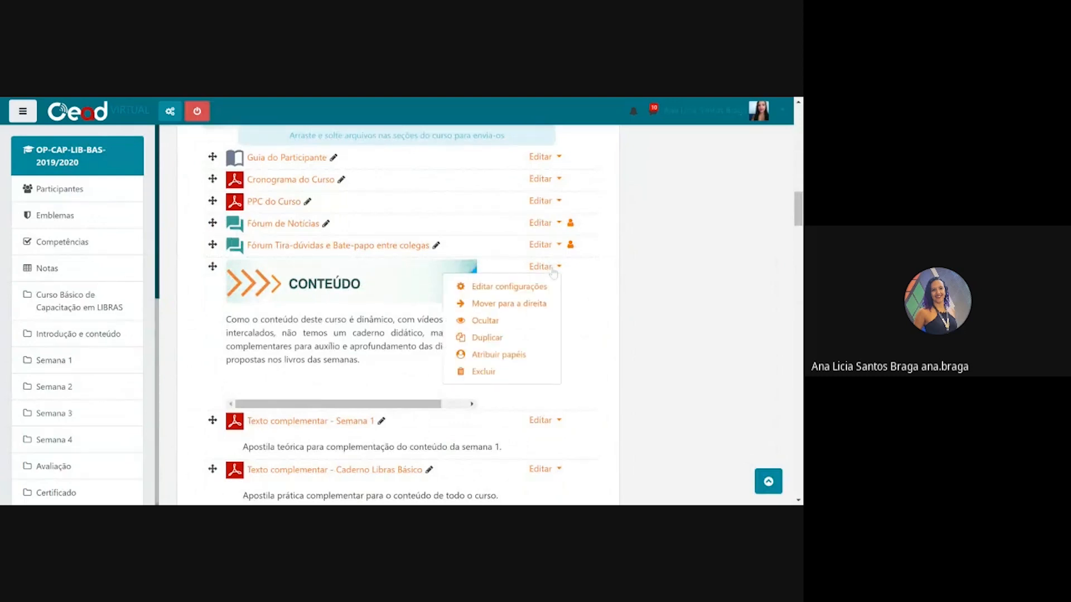
left_click(503, 289)
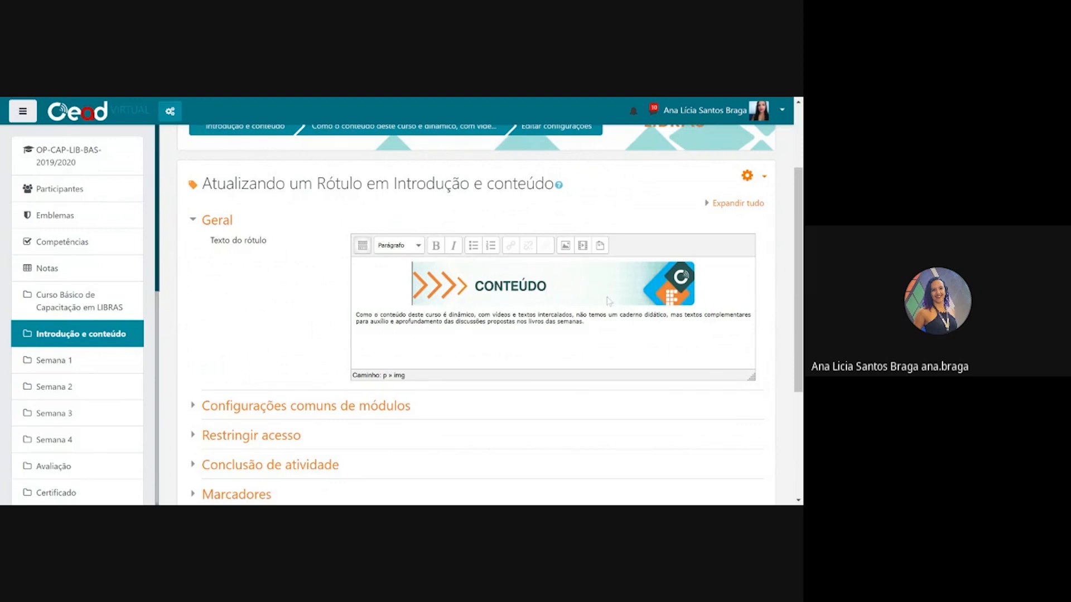
- Review the label's text editor and the form's other settings sections, and close the form
left_click(585, 322)
scroll(253, 351, "down", 5)
scroll(296, 301, "up", 8)
scroll(295, 301, "down", 3)
scroll(295, 301, "up", 1)
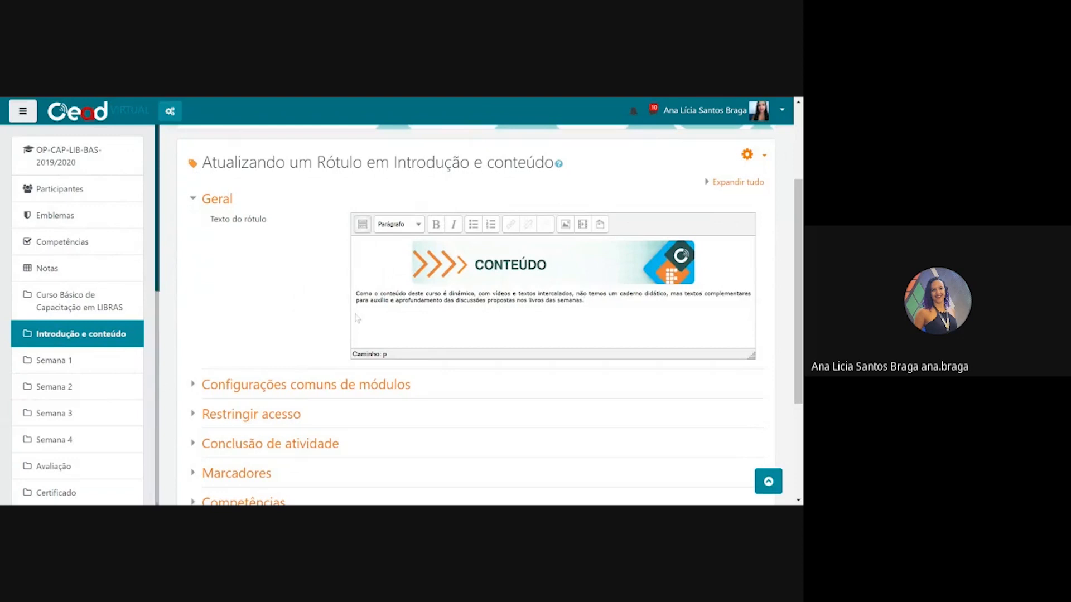
scroll(359, 320, "down", 3)
scroll(406, 381, "down", 2)
left_click(473, 375)
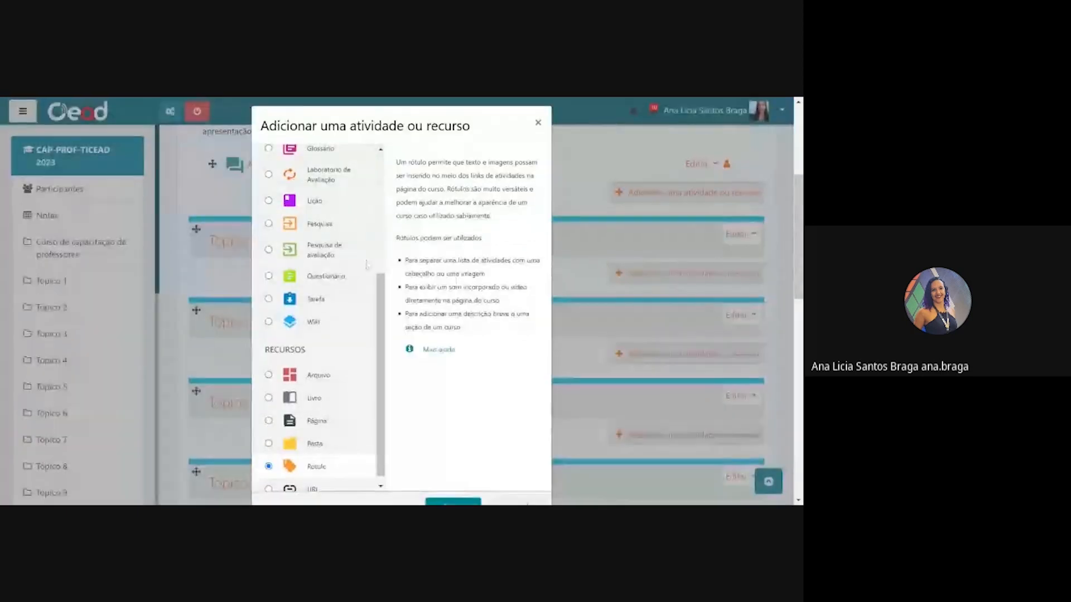
- Show the description of the URL resource in the CAP-PROF-TICEAD-2023 course's list of activities and resources and read through it
scroll(346, 346, "down", 3)
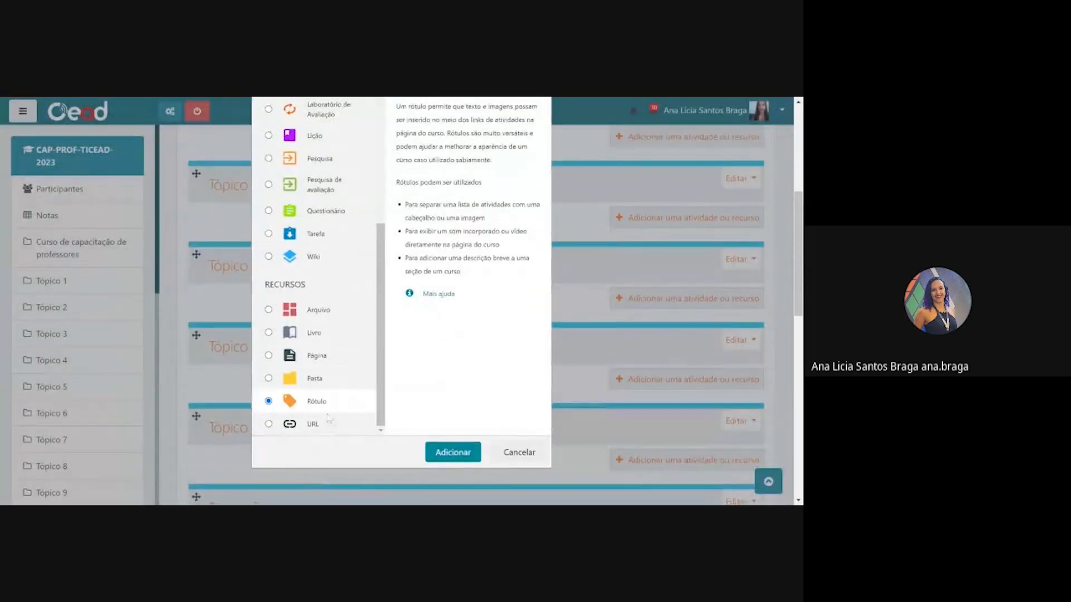
left_click(328, 424)
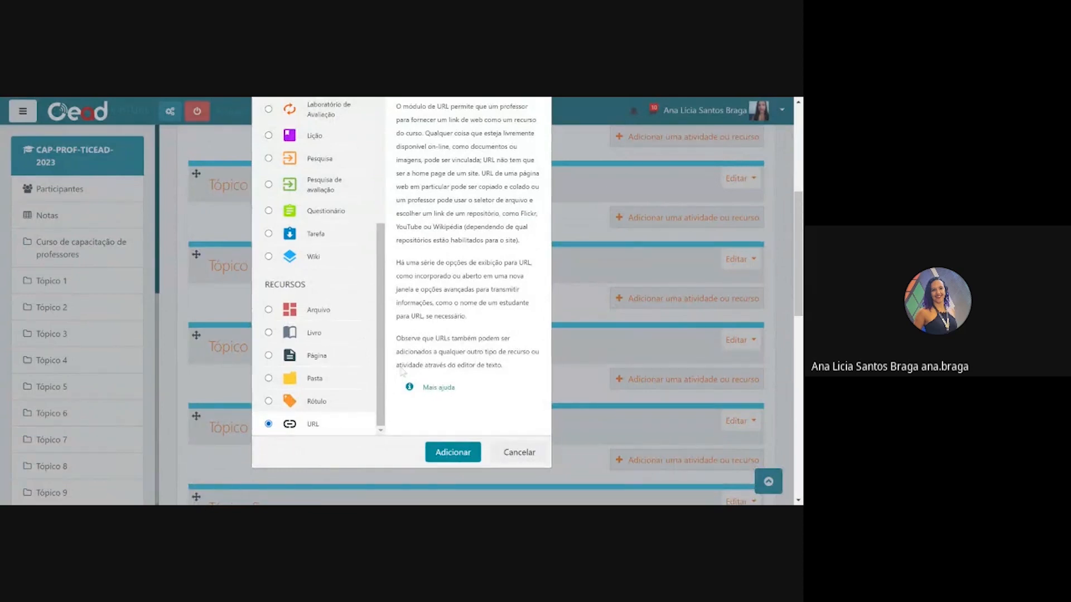
scroll(393, 376, "up", 1)
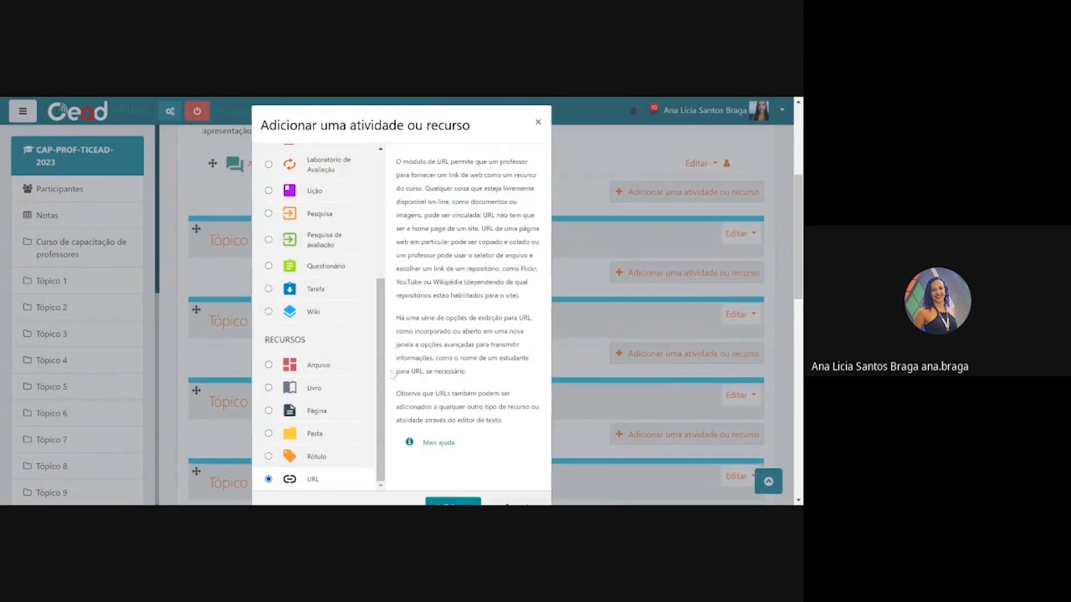
scroll(393, 376, "down", 1)
scroll(392, 374, "up", 1)
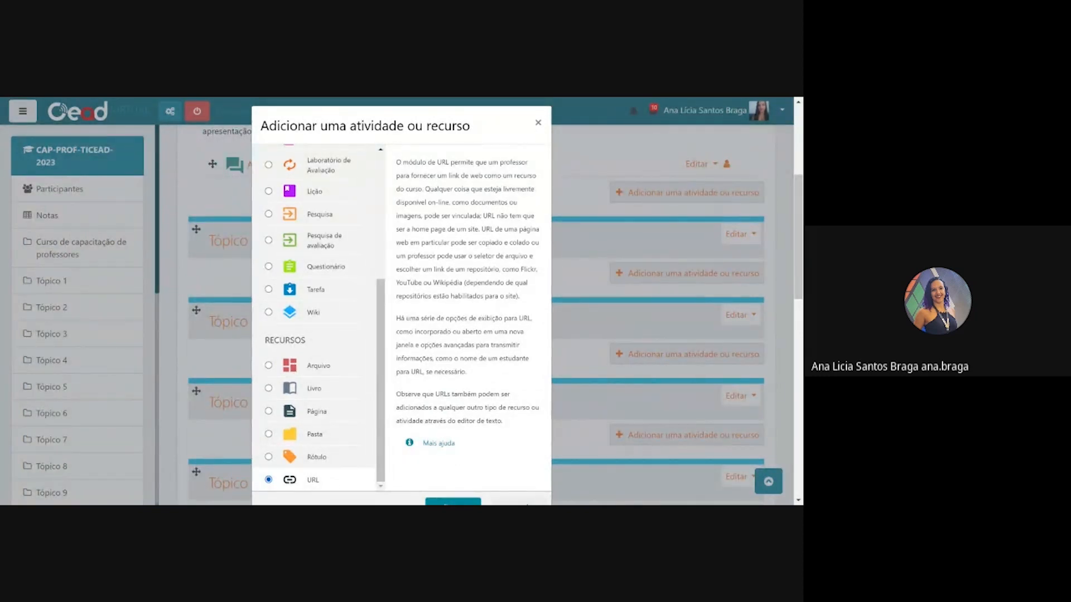
scroll(394, 340, "down", 1)
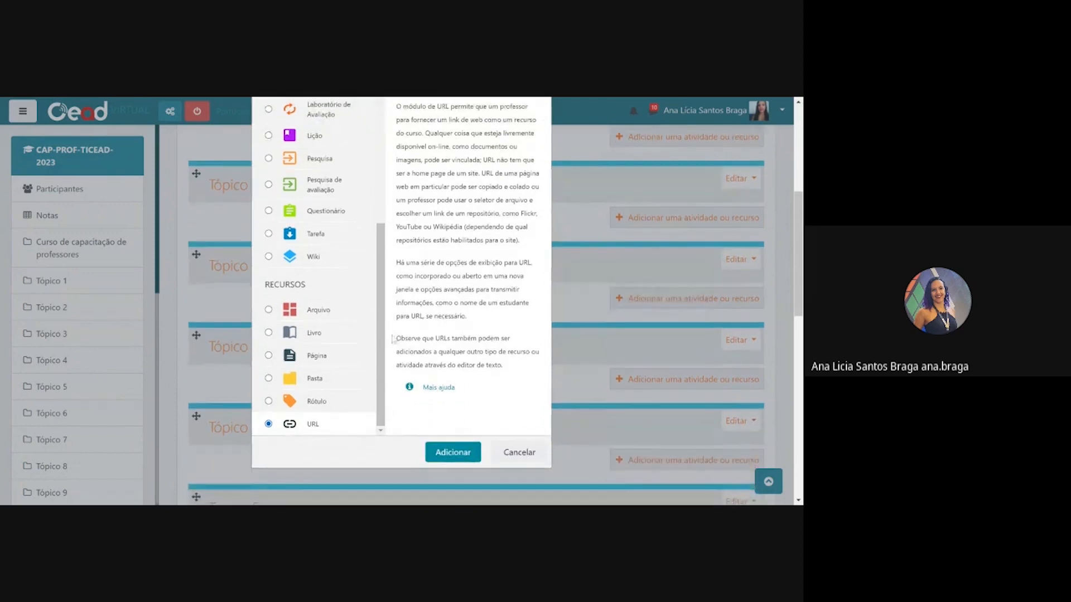
scroll(394, 339, "up", 1)
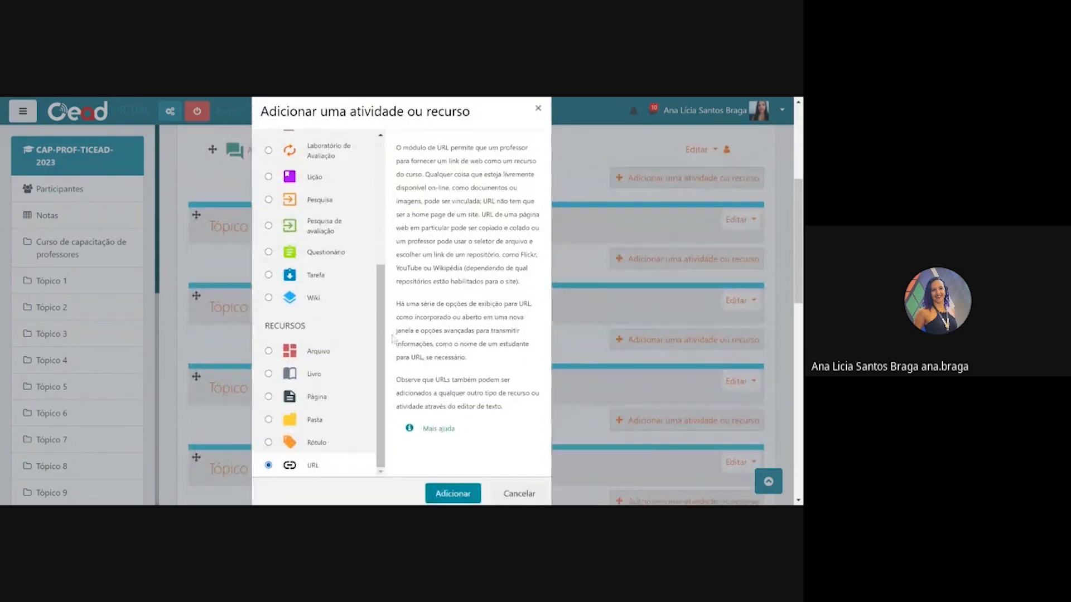
scroll(518, 485, "down", 1)
scroll(412, 390, "up", 1)
scroll(335, 335, "down", 1)
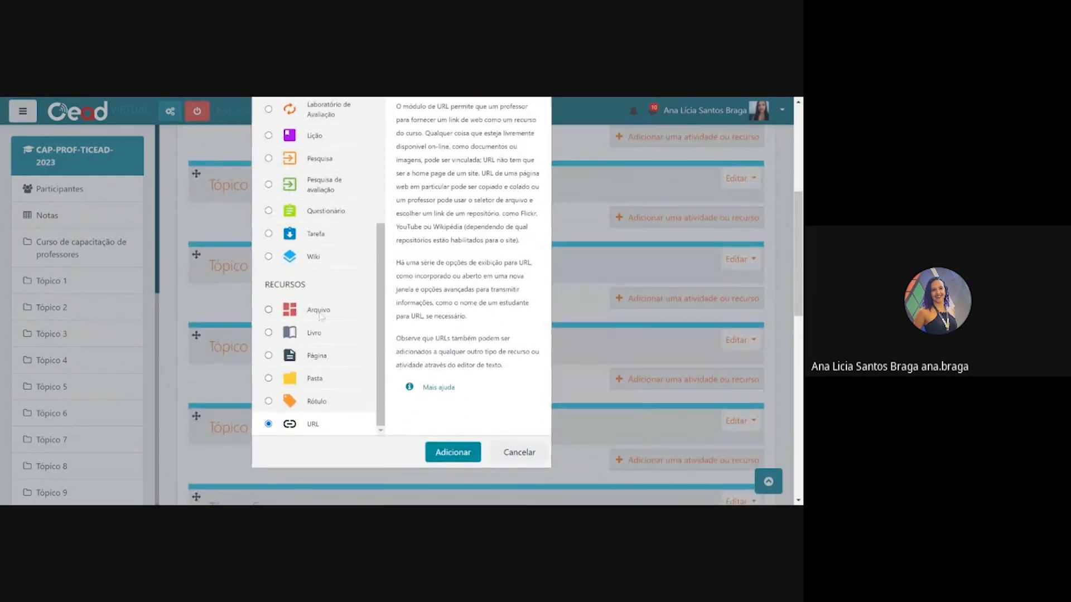
- Start adding a new Arquivo resource to the Curso de capacitação de professores section
left_click(313, 314)
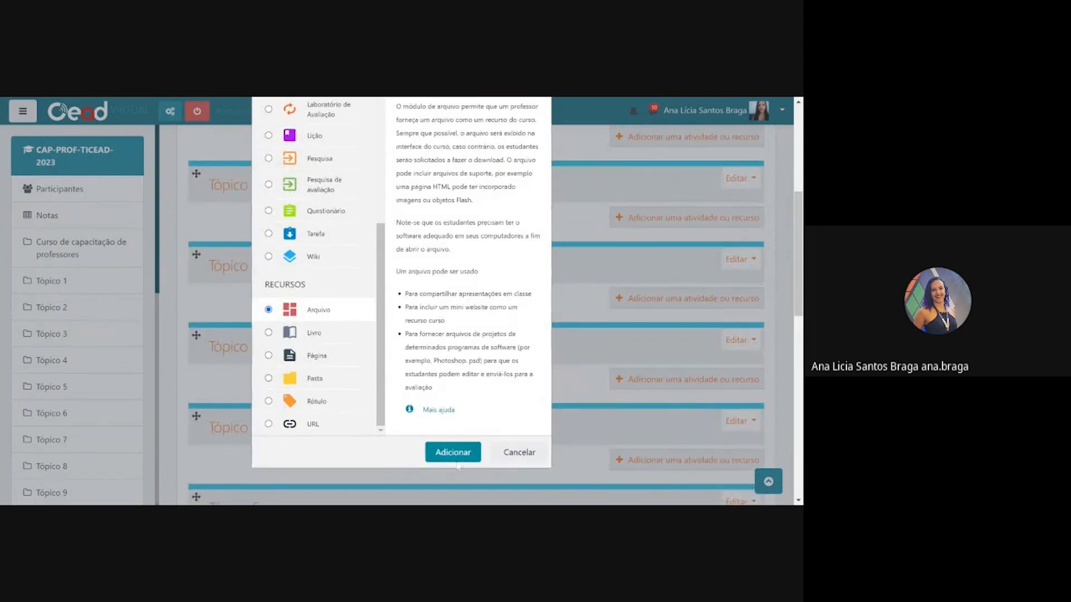
scroll(468, 351, "up", 1)
scroll(463, 391, "down", 1)
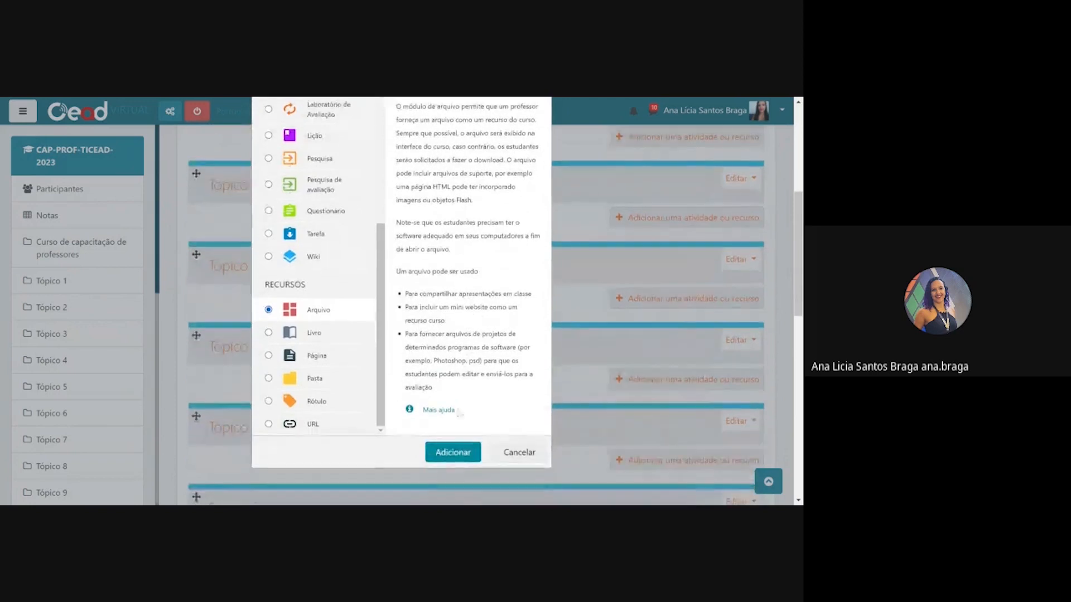
left_click(456, 456)
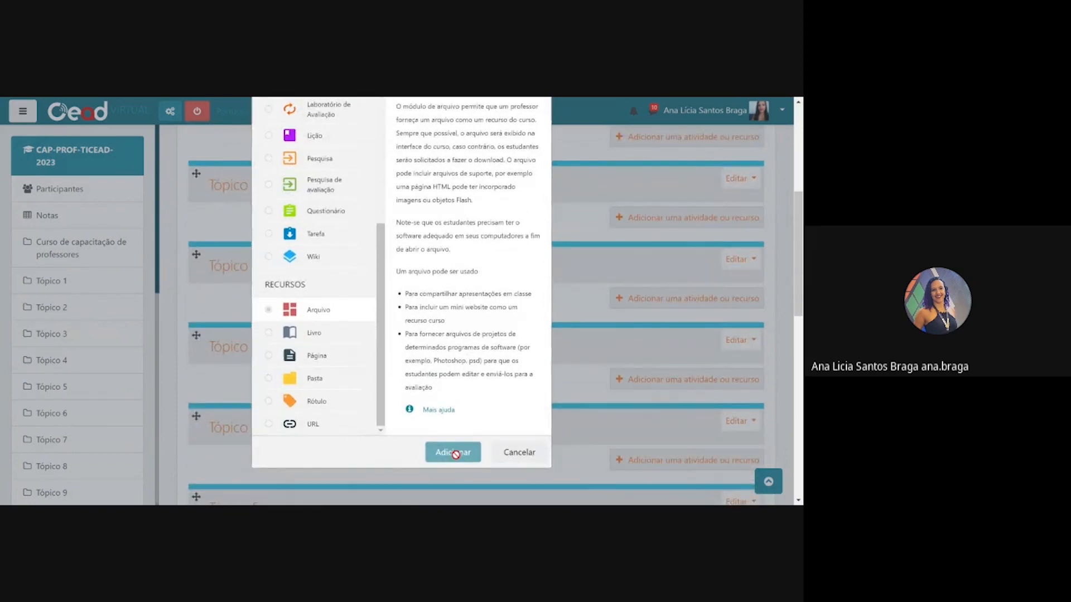
scroll(418, 285, "down", 1)
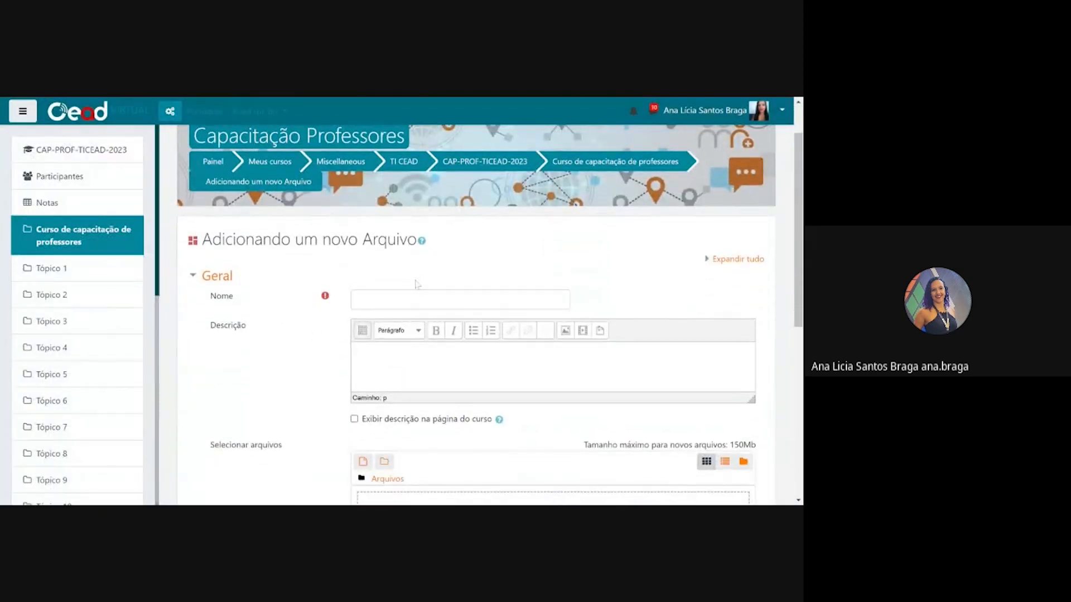
- Name the new Arquivo resource "Apostila" and place the cursor in its description
left_click(429, 300)
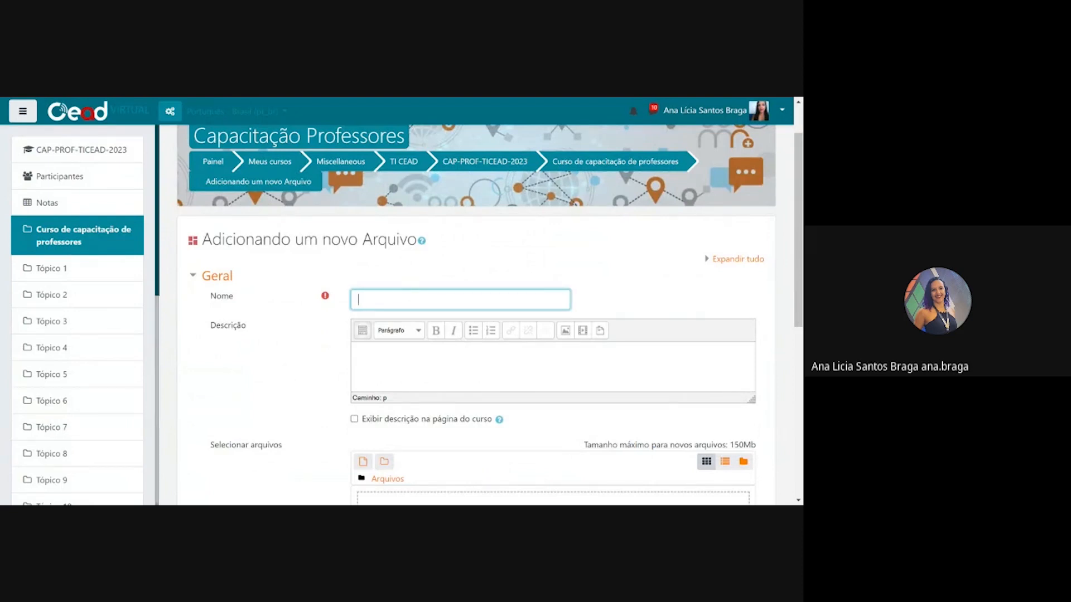
type("Apostila")
scroll(476, 315, "down", 2)
left_click(357, 239)
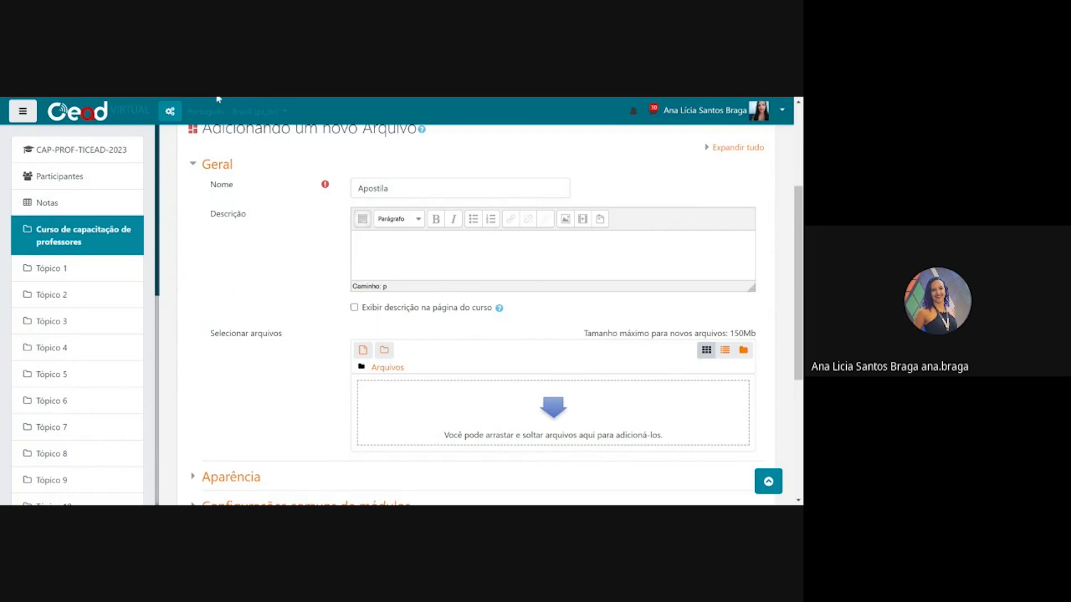
- In the Libras course, turn off editing and highlight the descriptions under the two Texto complementar files and the Hand Talk link
left_click(219, 98)
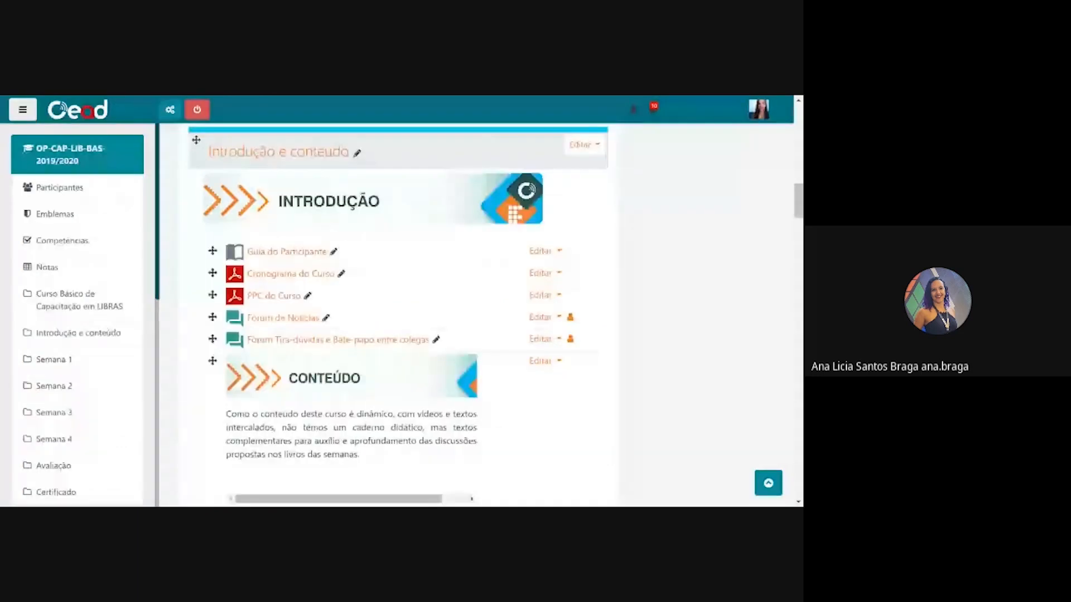
scroll(418, 357, "down", 1)
scroll(396, 312, "down", 4)
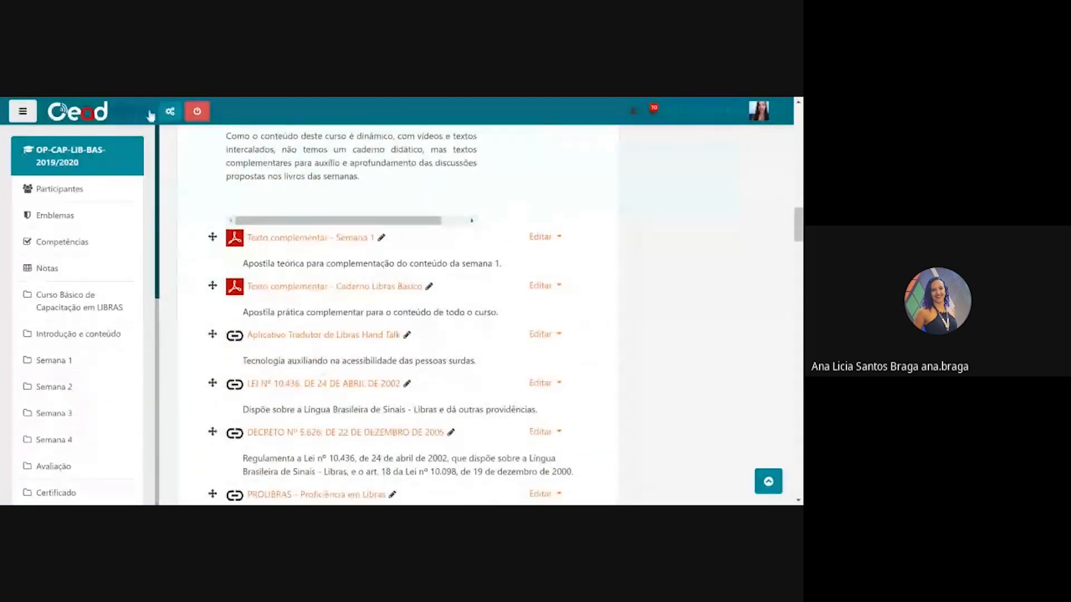
left_click(208, 119)
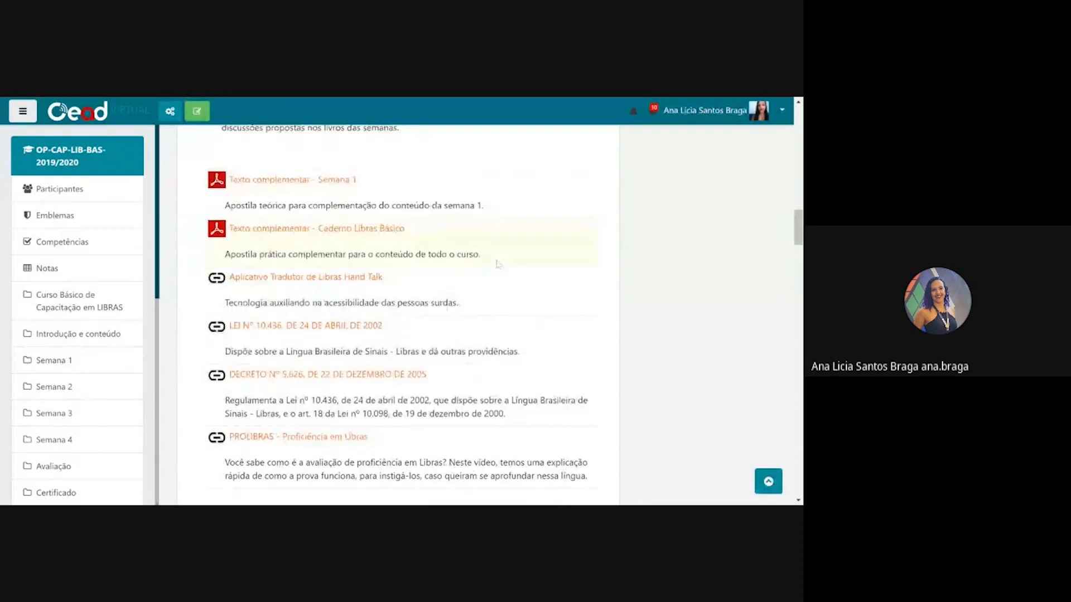
left_click_drag(225, 206, 486, 206)
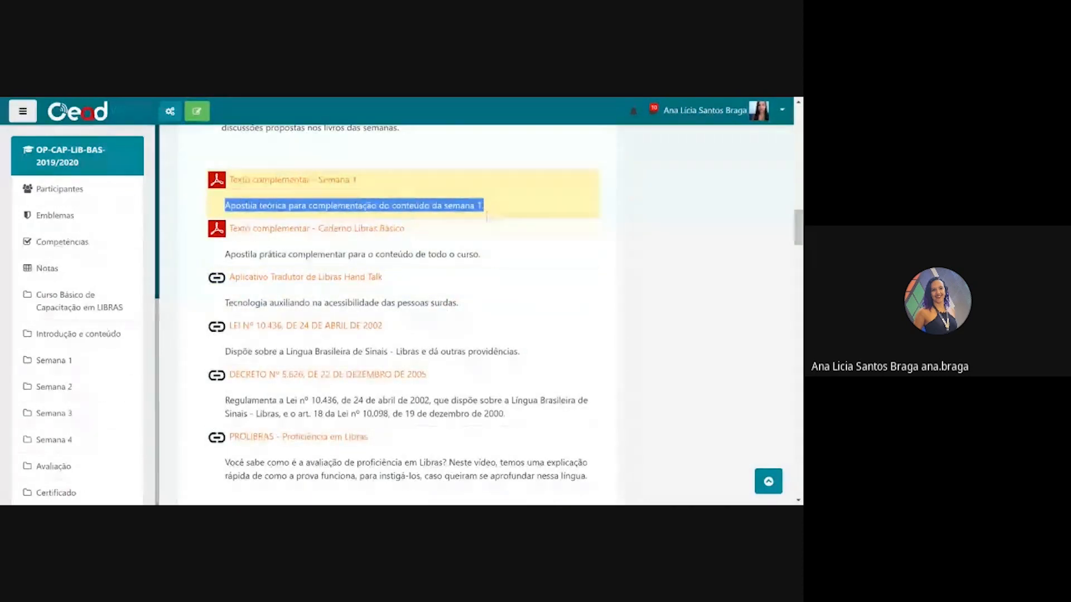
left_click(225, 255)
left_click_drag(225, 255, 481, 254)
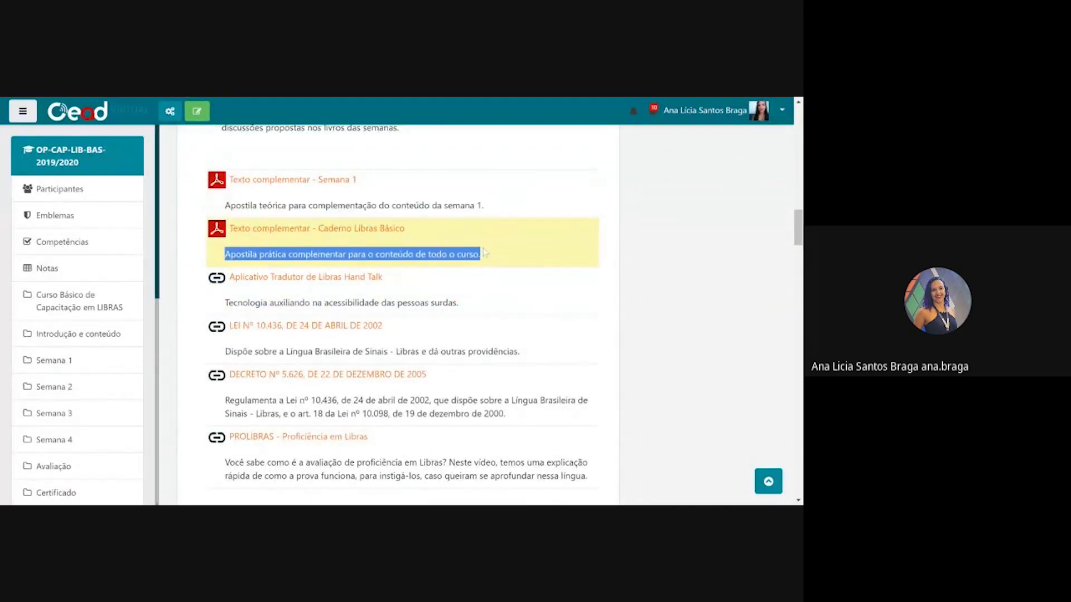
left_click_drag(225, 303, 461, 303)
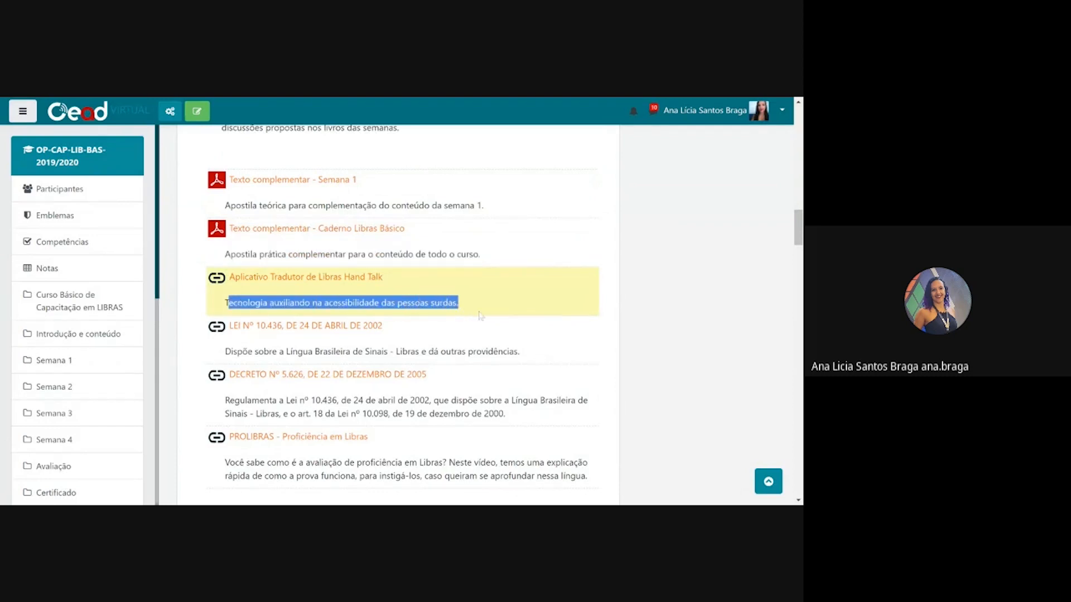
left_click(499, 312)
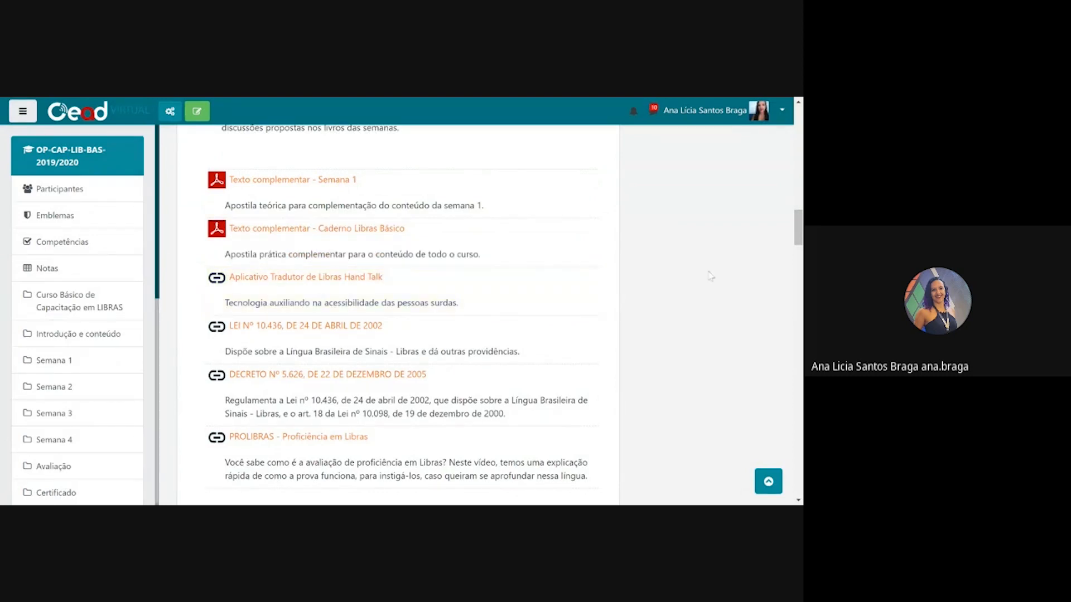
- In the Libras course, highlight the description under the DECRETO Nº 5.626 link and clear the highlight
scroll(346, 302, "up", 2)
scroll(345, 301, "down", 2)
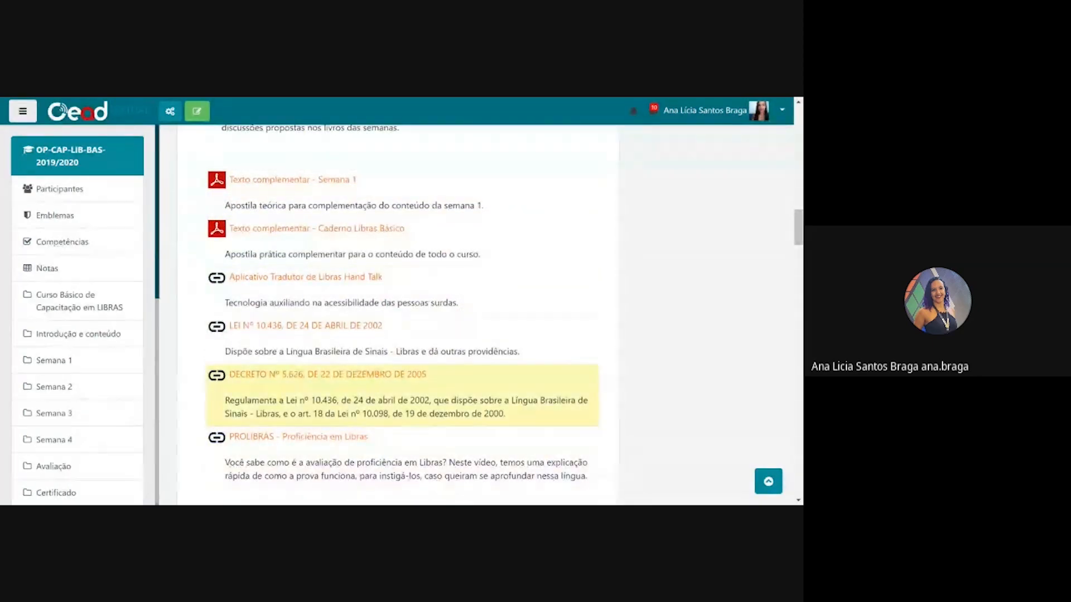
scroll(413, 373, "down", 1)
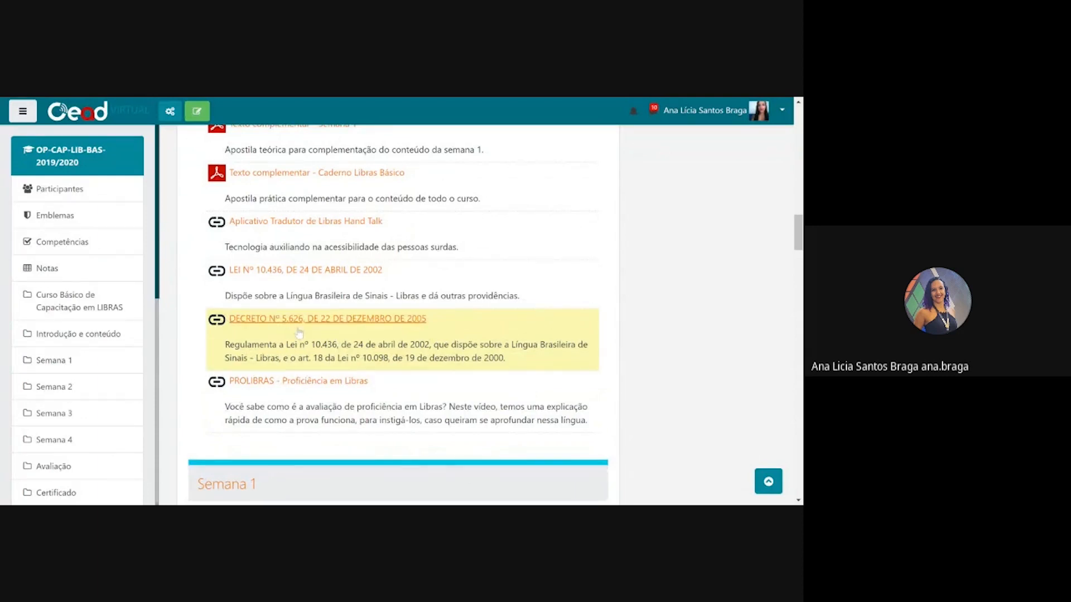
left_click_drag(509, 359, 217, 349)
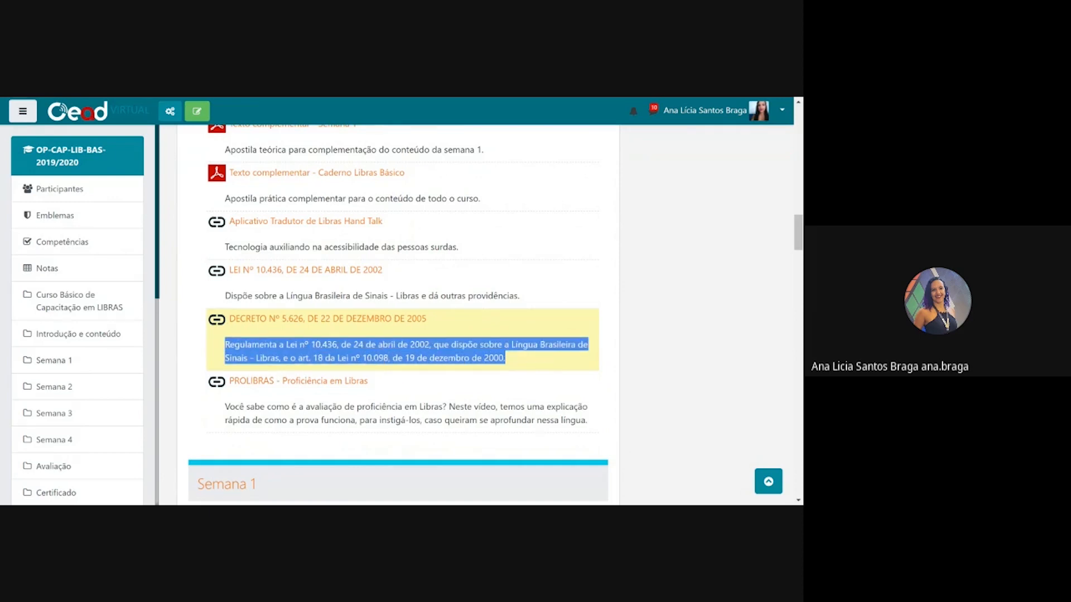
left_click(656, 320)
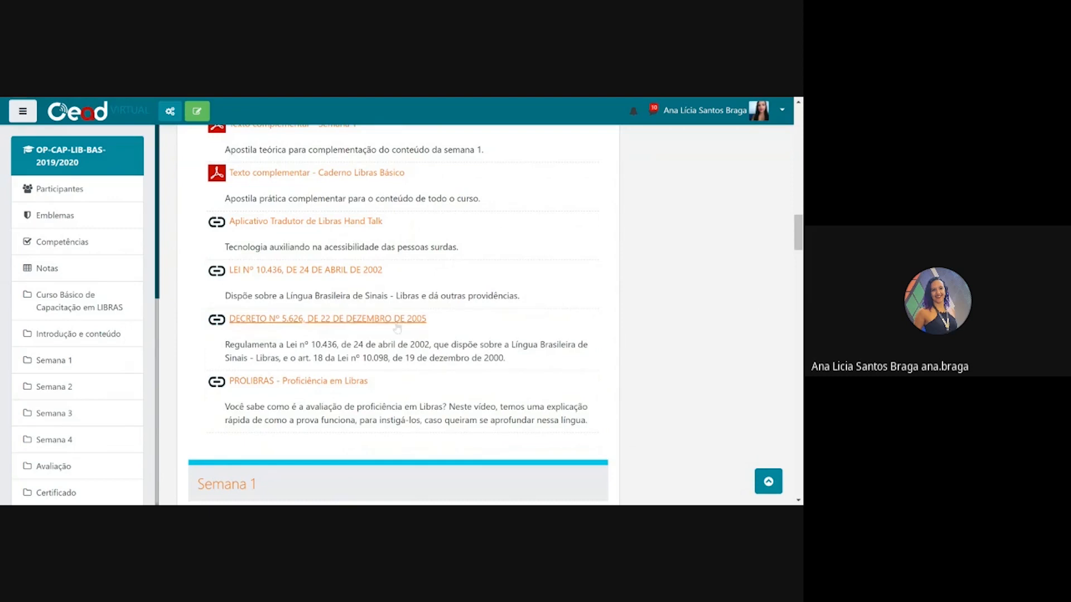
scroll(466, 396, "down", 2)
scroll(466, 396, "up", 3)
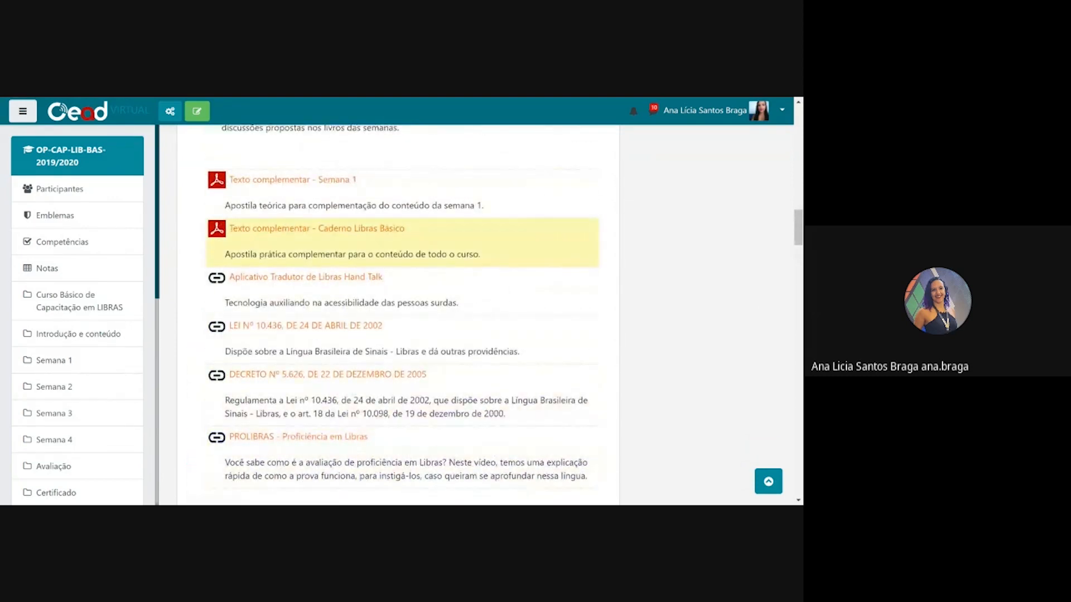
- Highlight the description under Texto complementar - Semana 1 and compare it with the Introdução items listed without descriptions
scroll(402, 312, "up", 3)
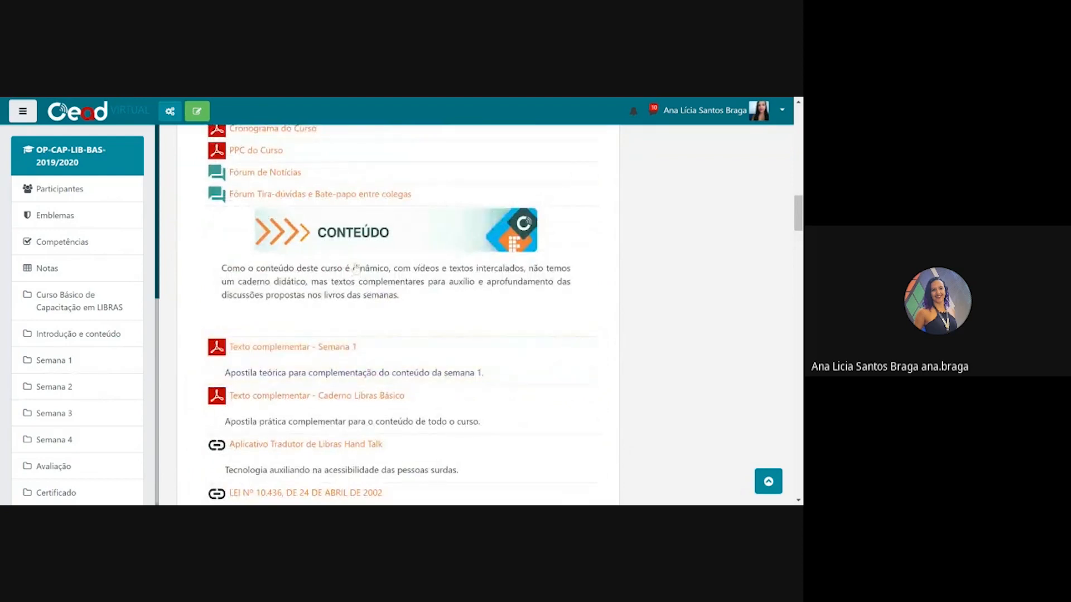
scroll(402, 312, "down", 2)
left_click_drag(483, 261, 221, 261)
left_click(338, 199)
scroll(443, 206, "up", 2)
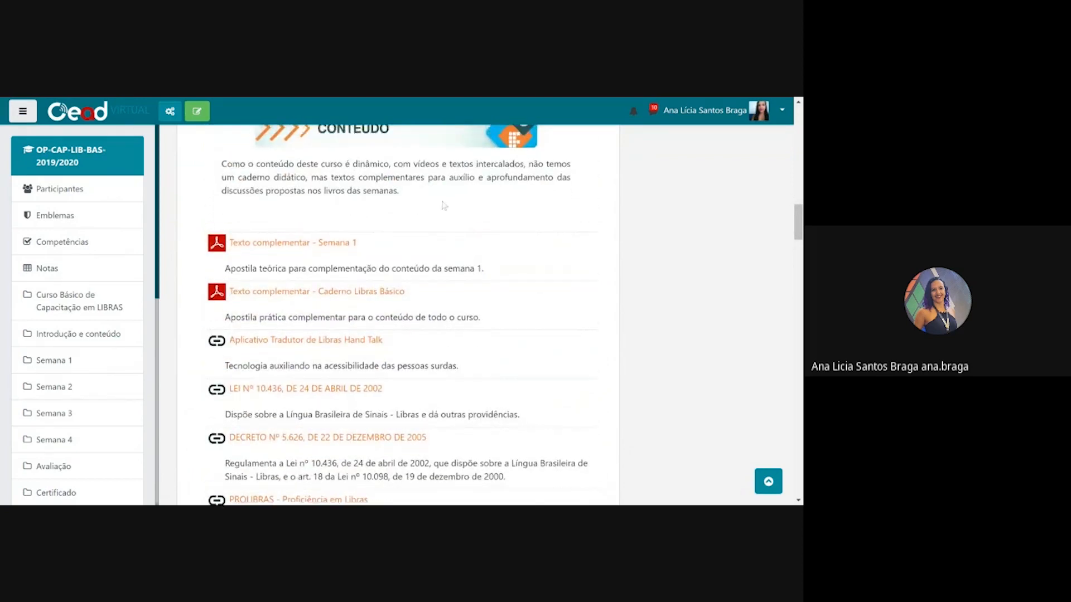
scroll(444, 206, "up", 2)
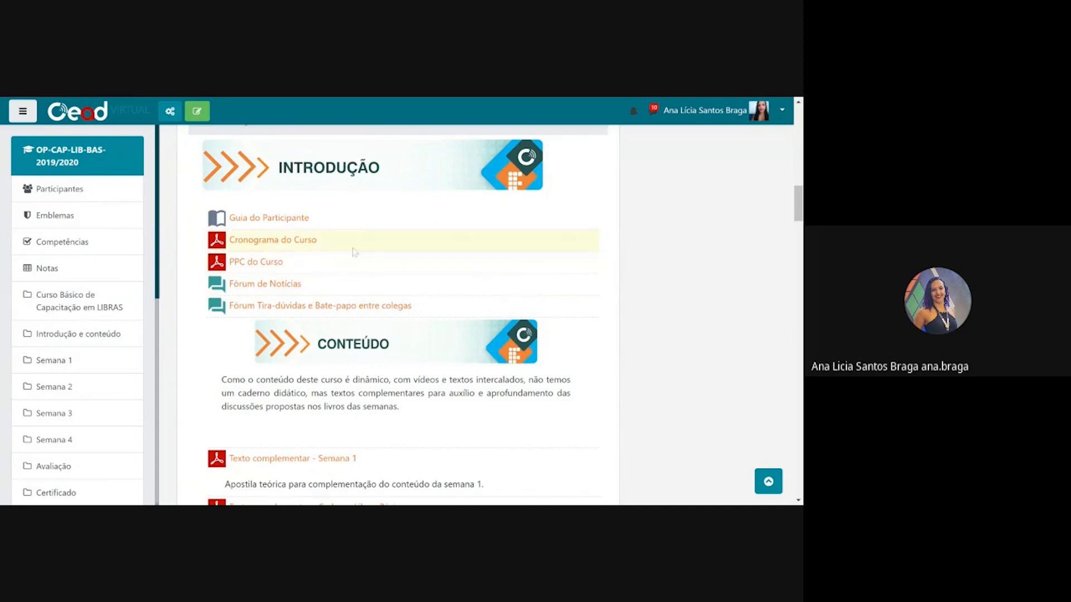
scroll(198, 148, "down", 3)
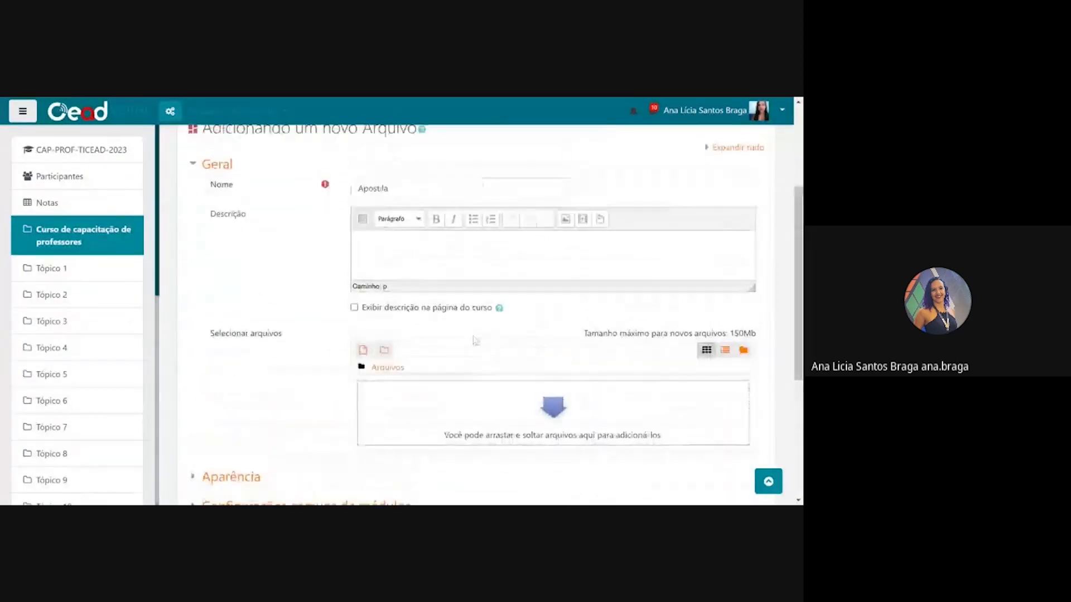
- In the new Arquivo form, upload the file SerJur.csv to the Apostila resource
scroll(475, 341, "down", 2)
scroll(524, 362, "up", 1)
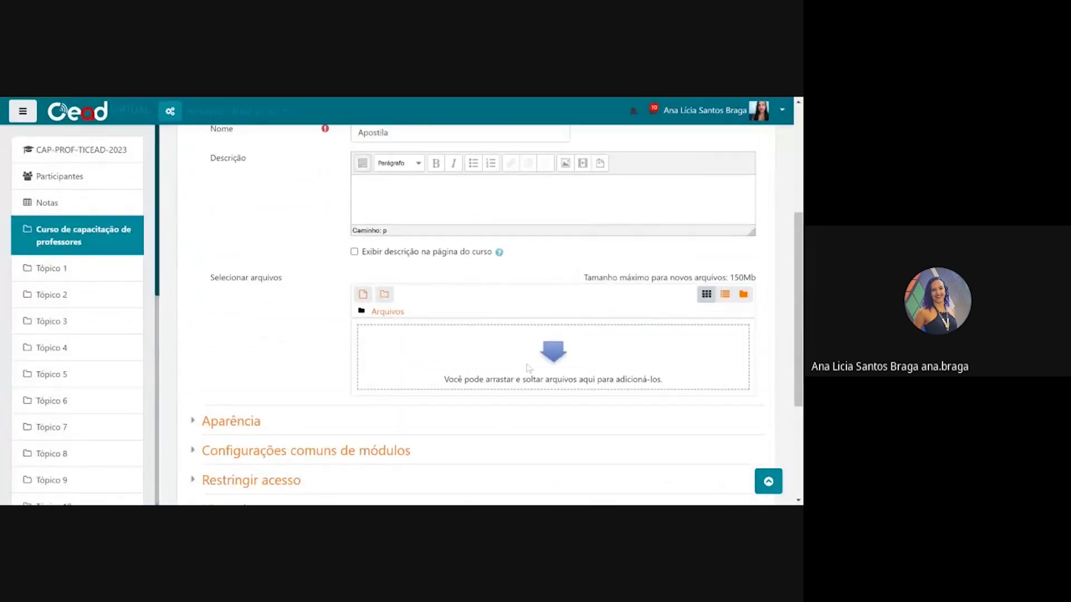
left_click(363, 294)
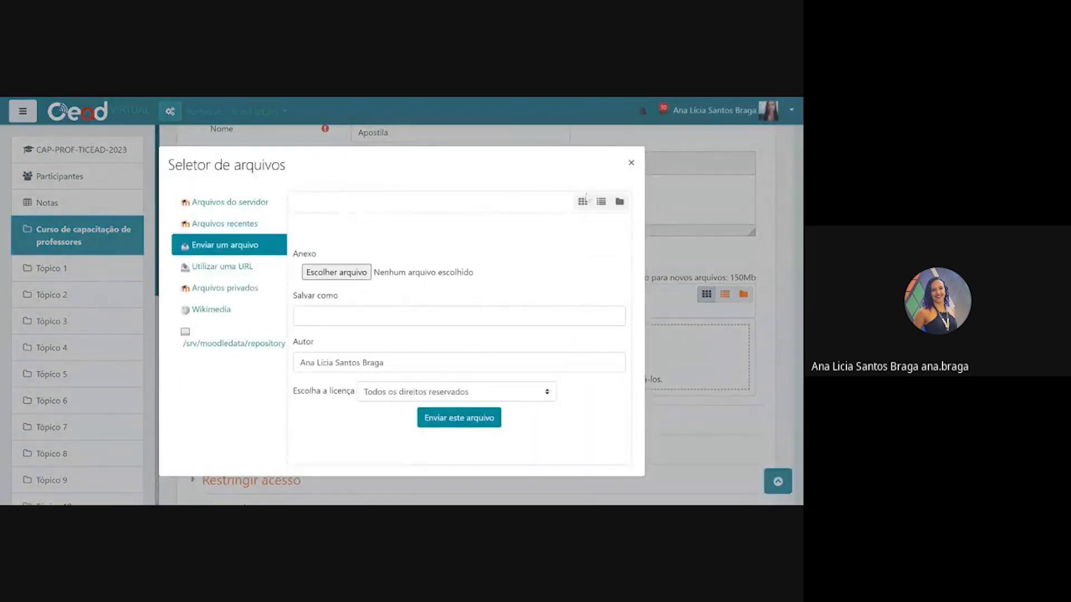
left_click(631, 163)
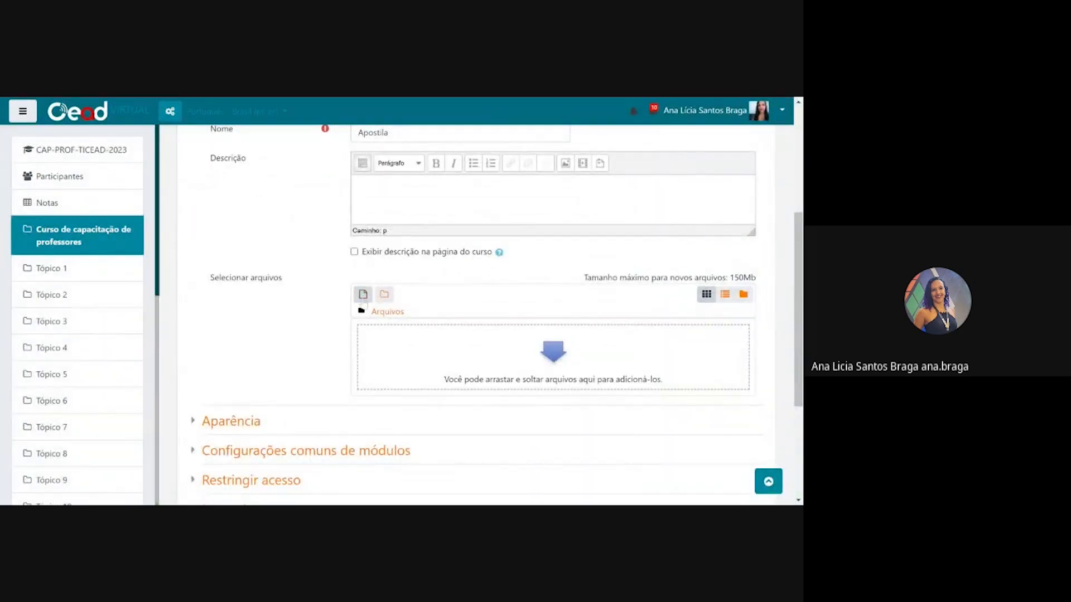
left_click(363, 296)
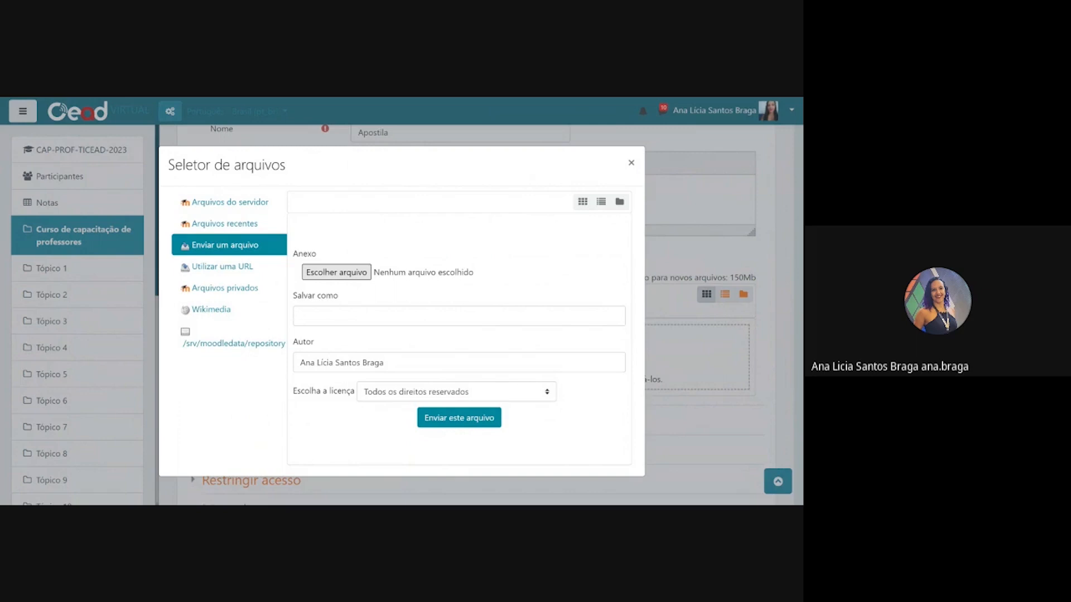
left_click(510, 294)
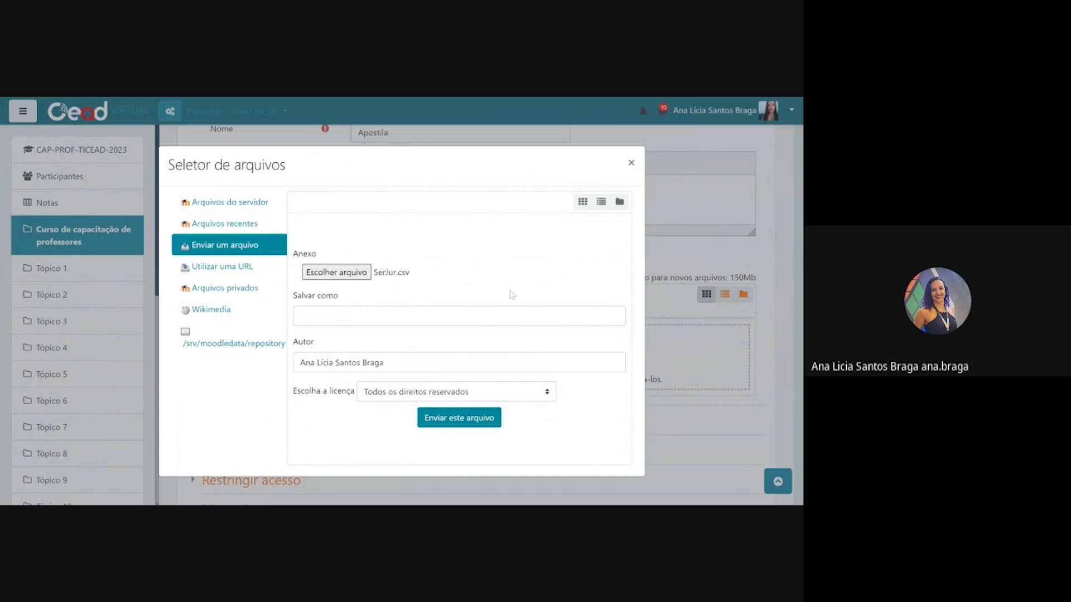
left_click(464, 419)
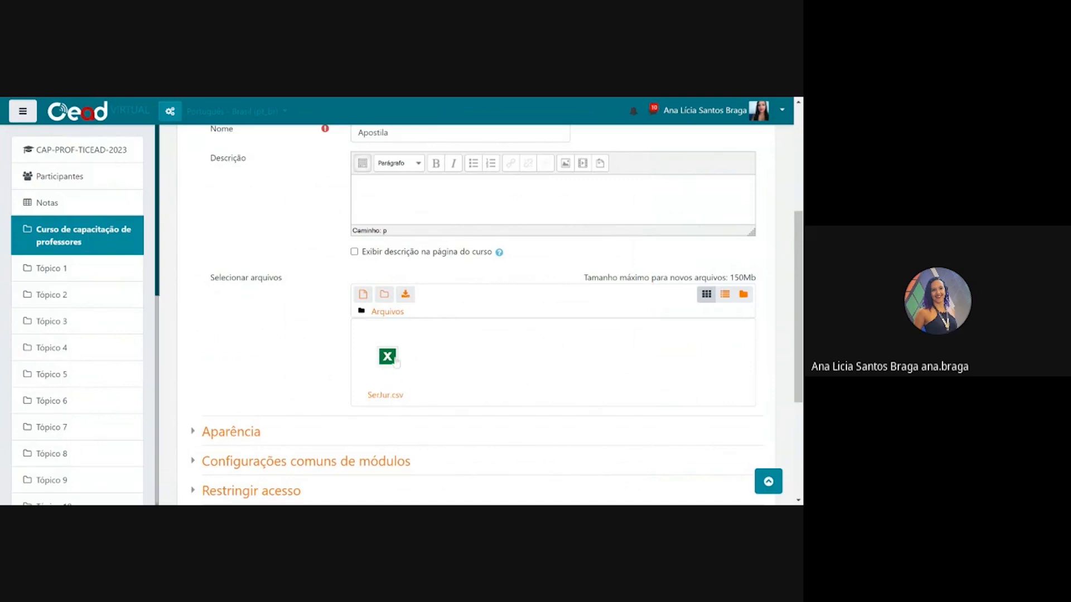
- Under Aparência, enable Mostrar tamanho, Mostrar tipo and Exibir data de envio/modificação, and reveal the additional appearance options
scroll(270, 335, "down", 1)
scroll(270, 335, "up", 2)
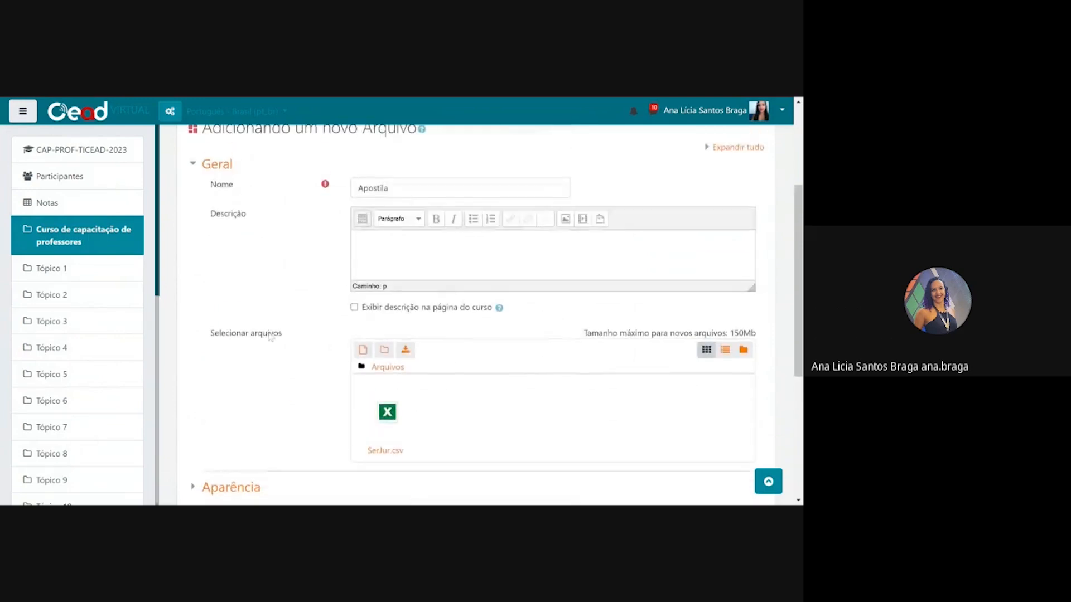
scroll(303, 382, "down", 4)
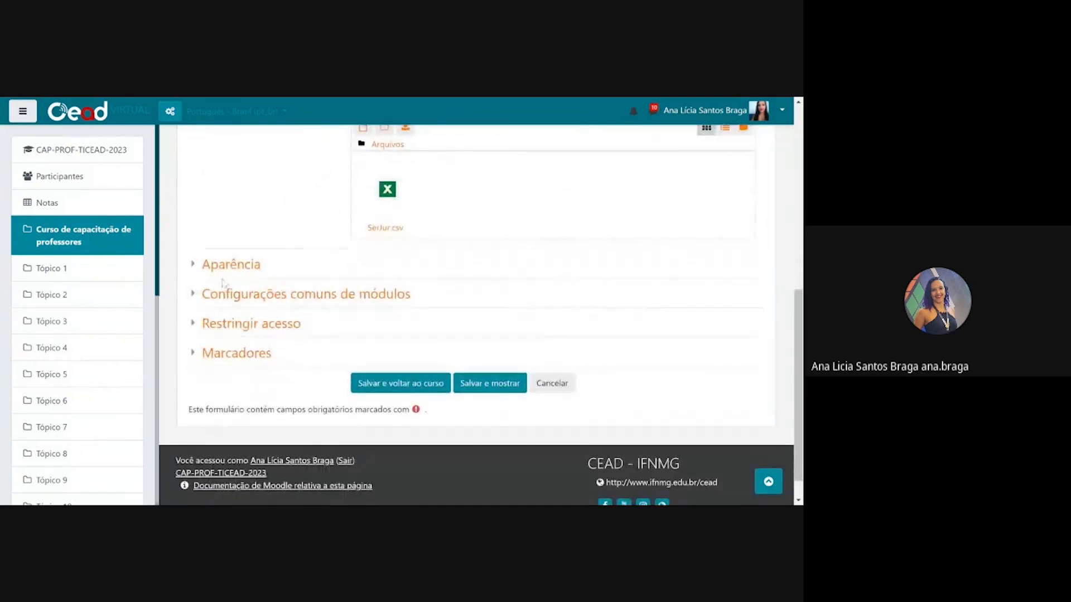
left_click(199, 267)
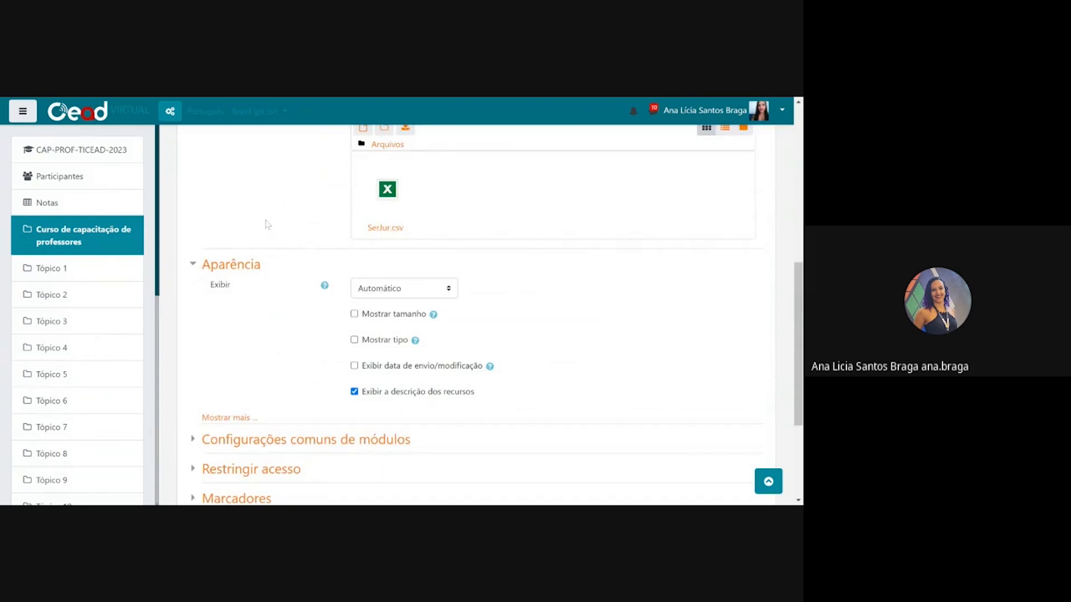
left_click(449, 289)
left_click(577, 340)
left_click(354, 314)
left_click(354, 340)
scroll(306, 359, "down", 1)
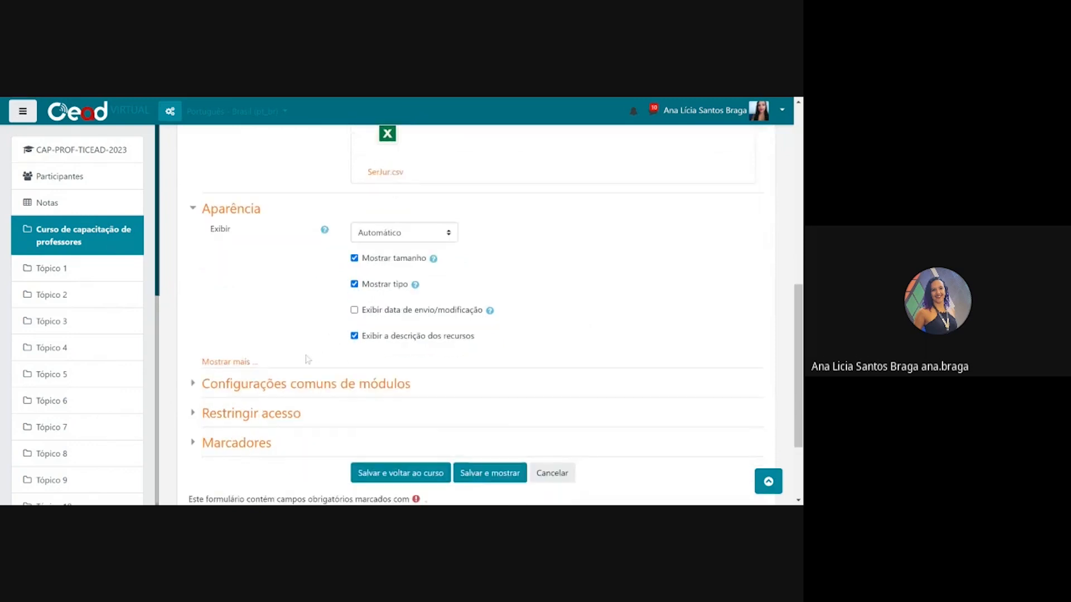
left_click(354, 310)
left_click(223, 362)
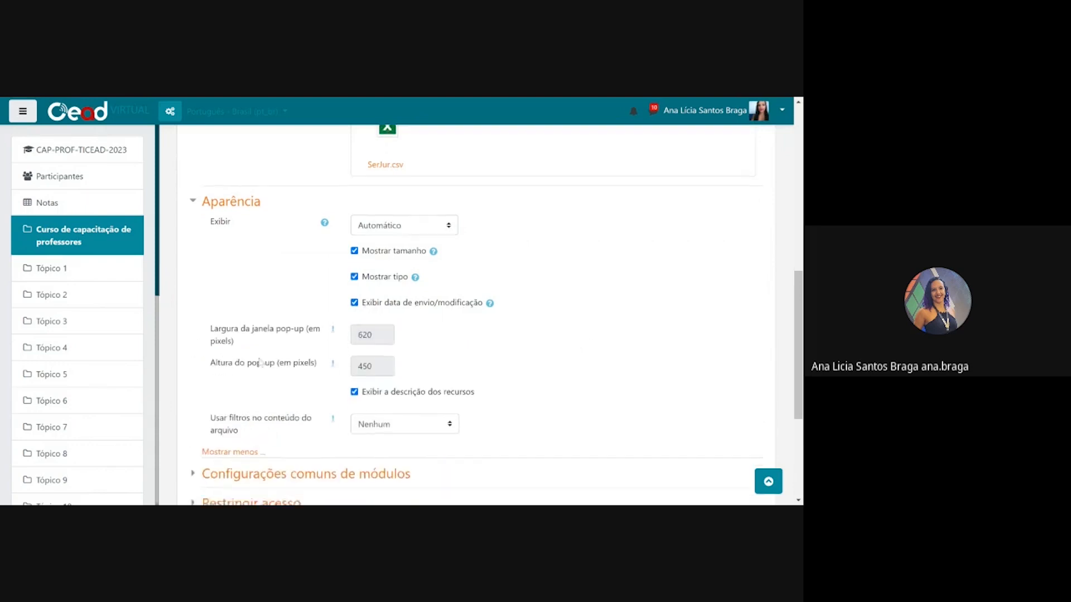
- Try the Exibir option "Em uma janela pop-up", highlight its width and height labels, and set Exibir back to Automático
scroll(260, 363, "down", 2)
scroll(295, 237, "up", 1)
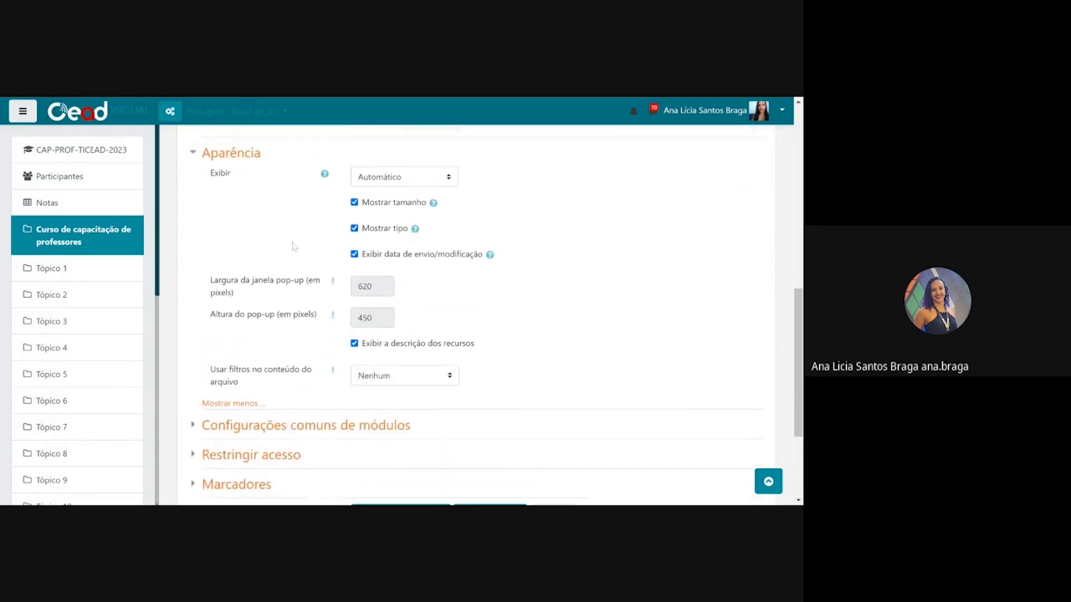
left_click(382, 177)
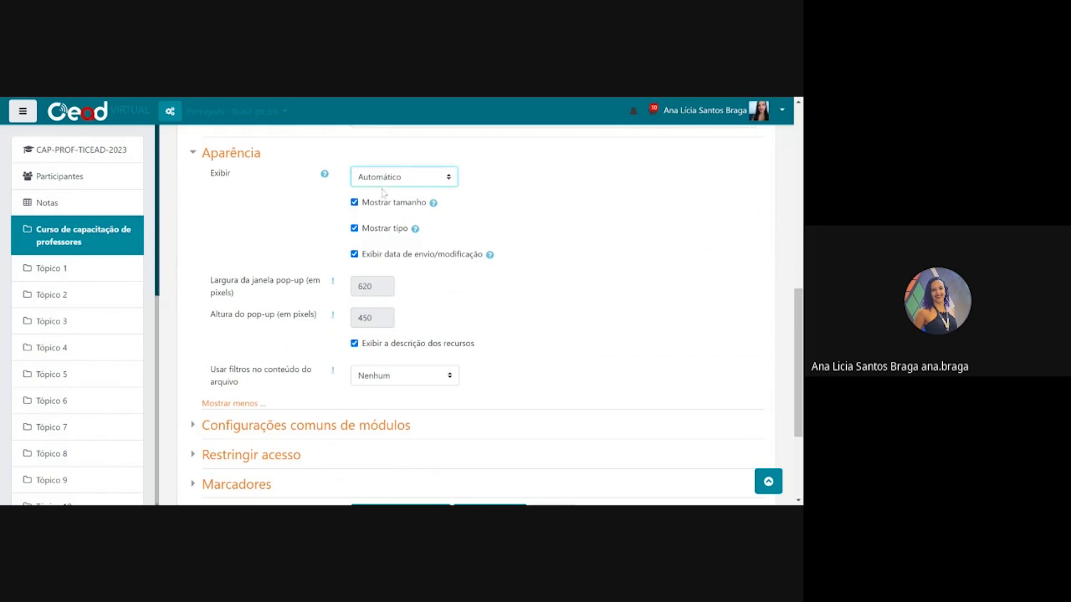
left_click(319, 226)
left_click(385, 177)
left_click(389, 243)
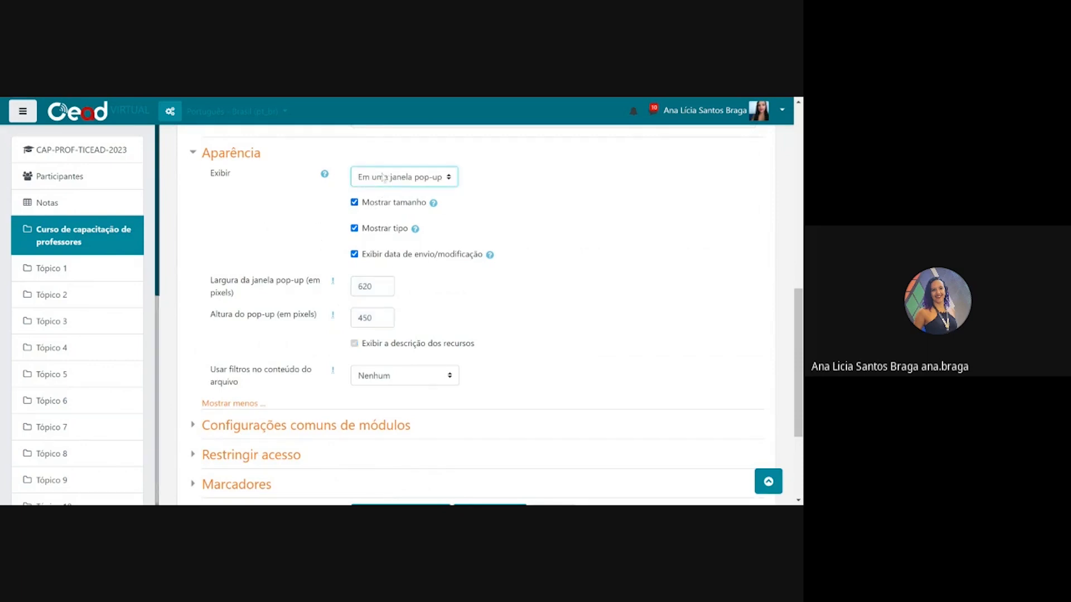
left_click_drag(258, 280, 304, 280)
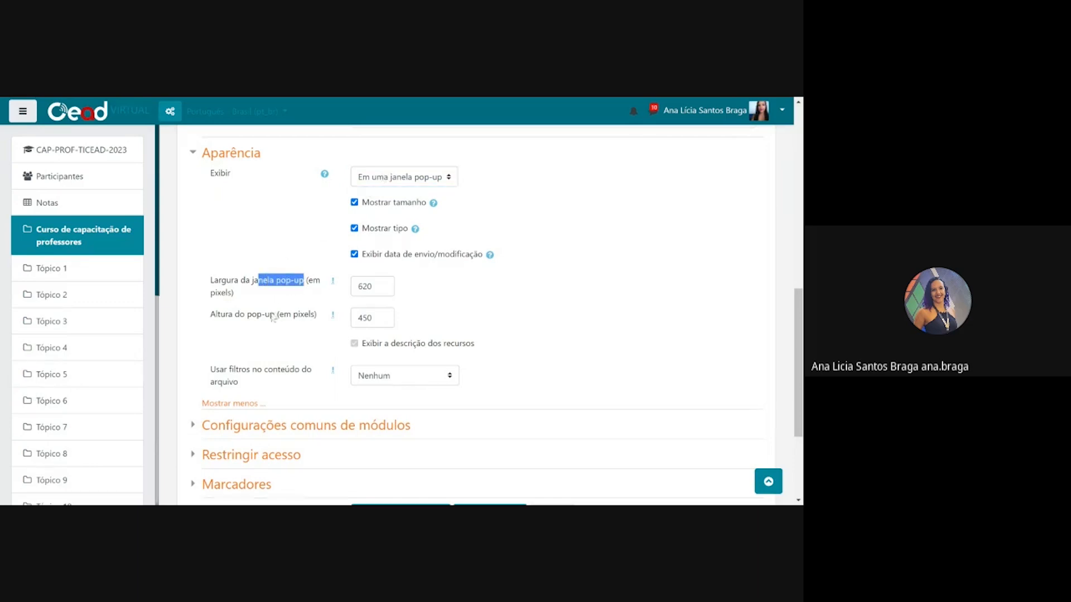
left_click_drag(265, 314, 301, 314)
left_click(414, 177)
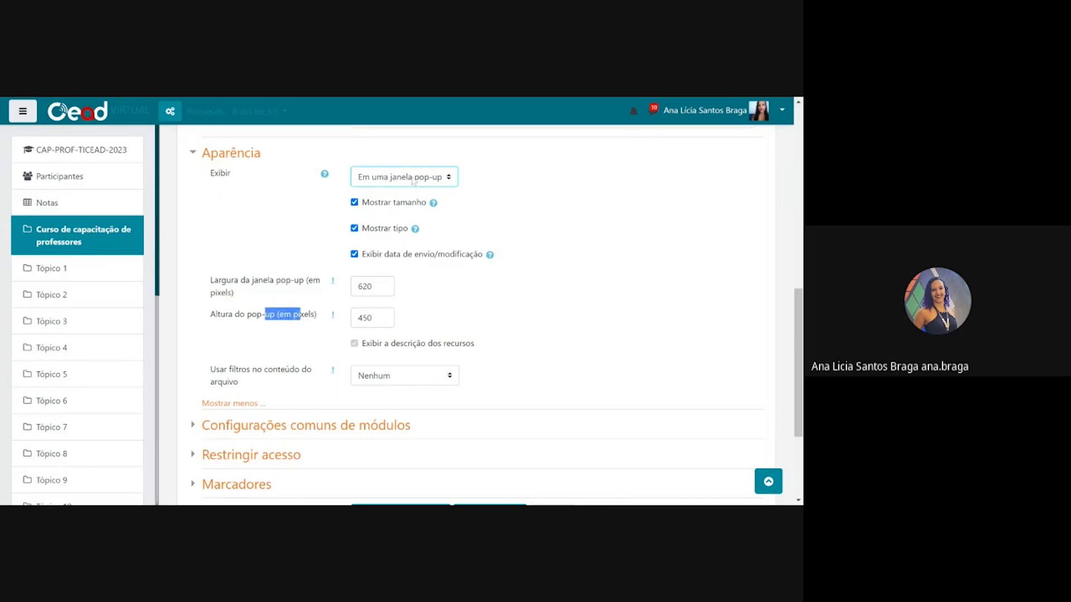
key("Up")
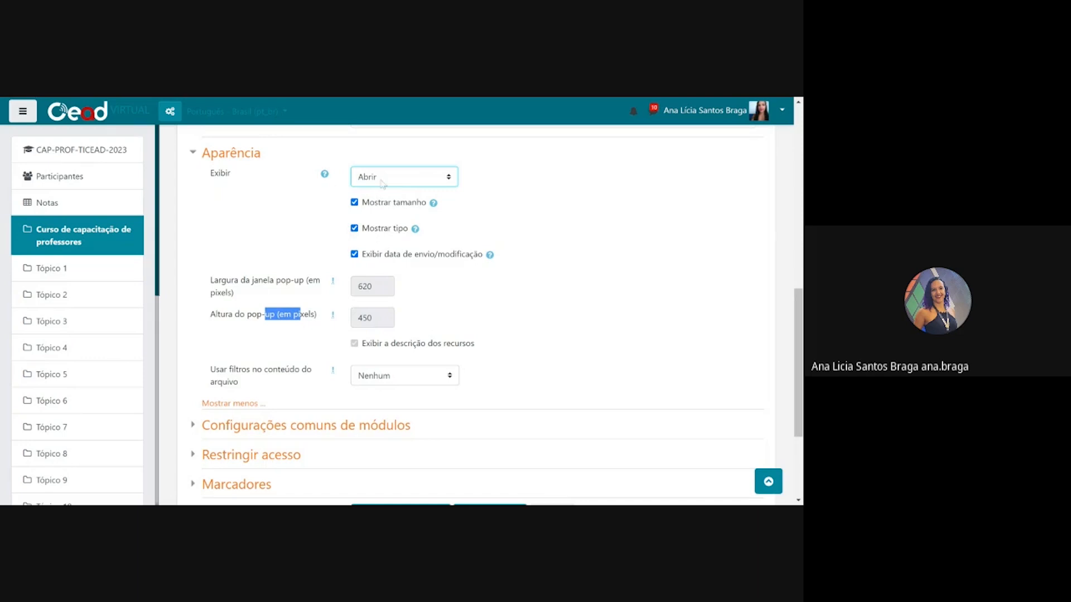
key("Up")
key("Up")
left_click(311, 260)
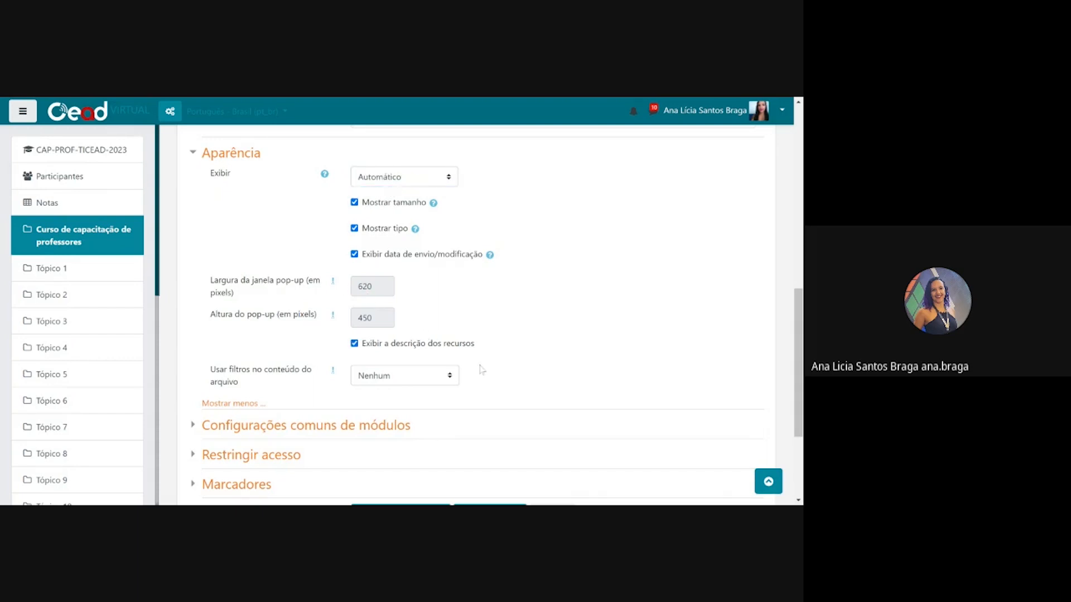
- Under Configurações comuns de módulos, try the availability "Ocultar dos estudantes" and return it to "Mostrar na página do curso"
scroll(481, 369, "down", 1)
scroll(481, 370, "down", 1)
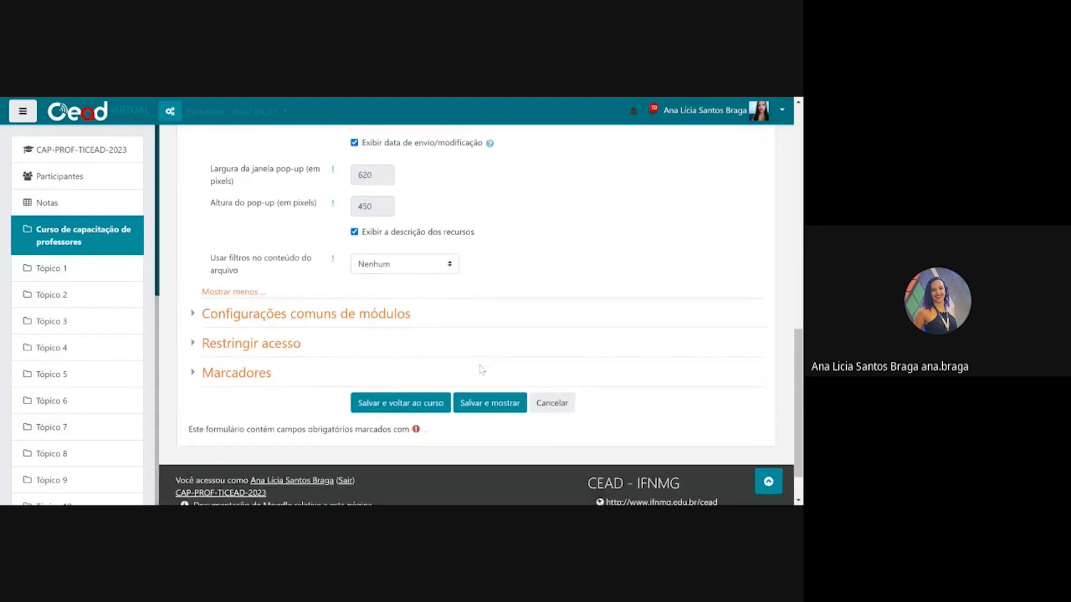
left_click(328, 314)
scroll(385, 321, "down", 2)
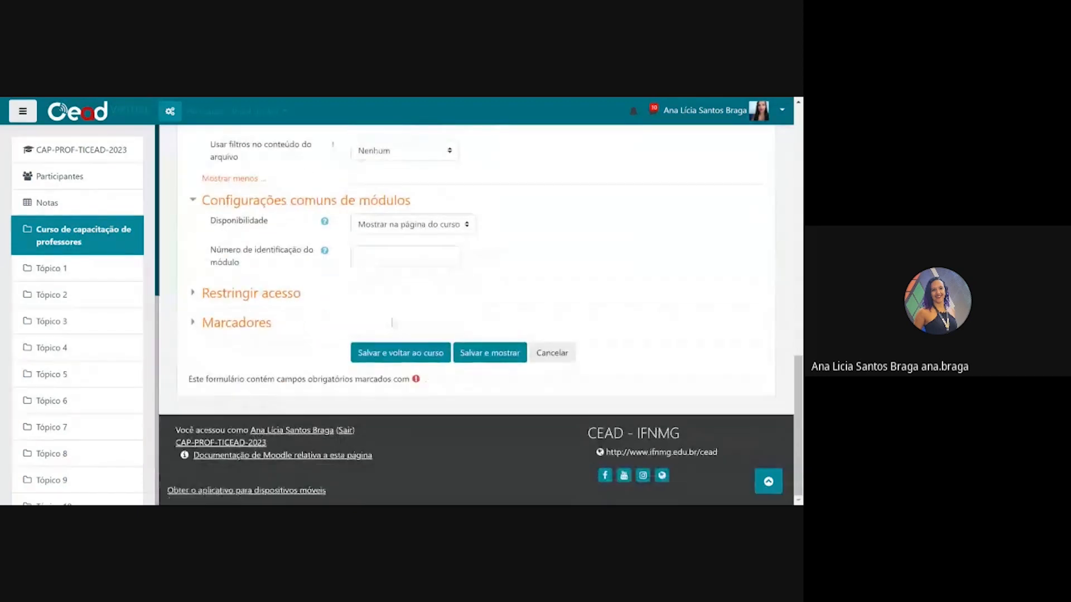
scroll(392, 322, "up", 1)
left_click(458, 286)
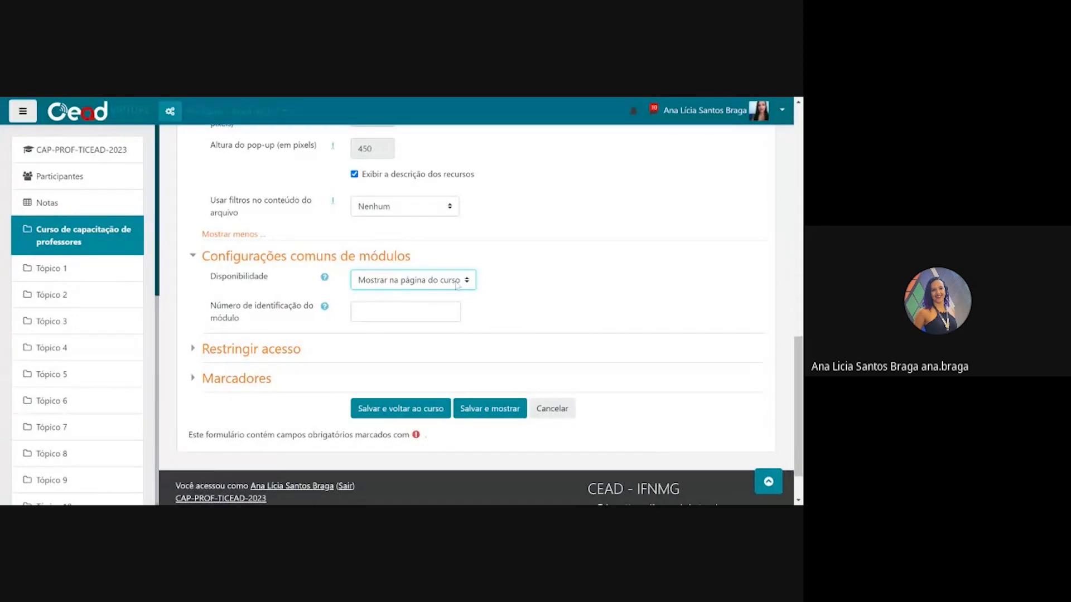
left_click(456, 296)
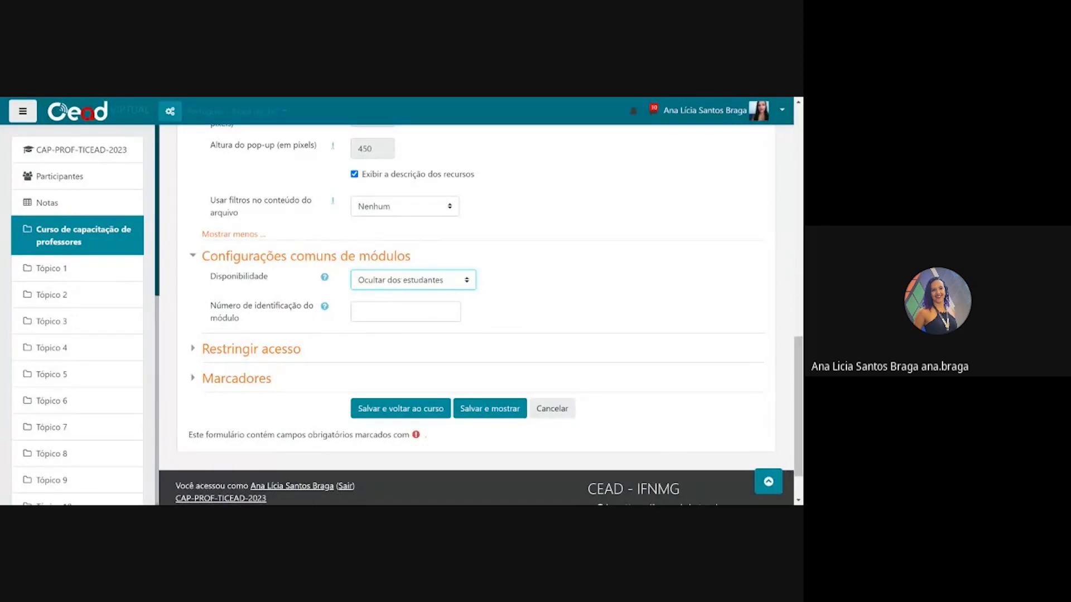
left_click(448, 284)
left_click(446, 293)
left_click(578, 298)
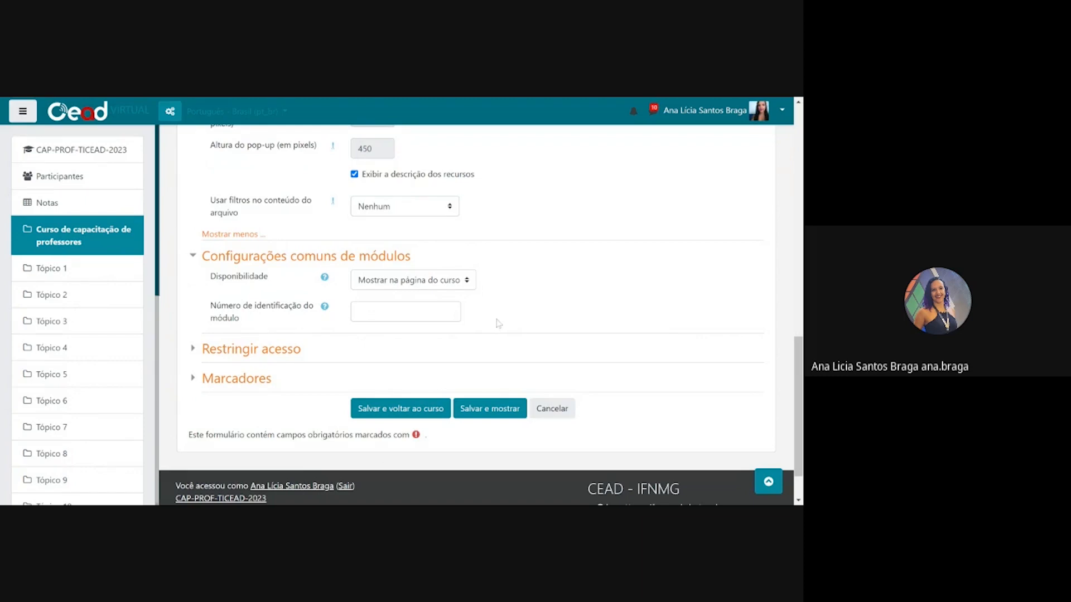
- Expand Restringir acesso, view the available restriction types for the resource, and close the list without adding one
left_click(198, 354)
scroll(224, 351, "down", 2)
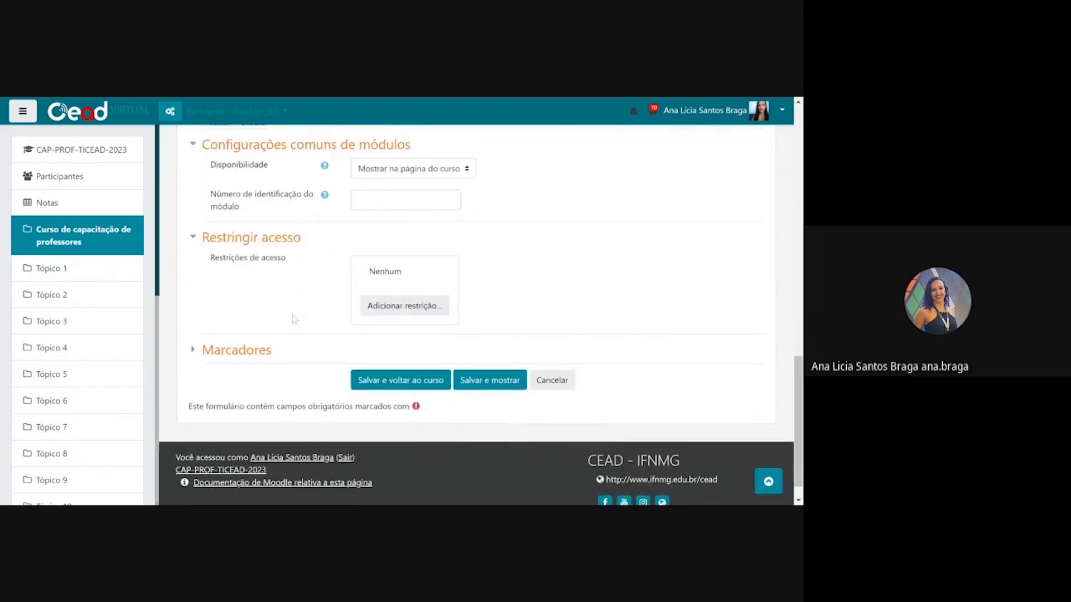
left_click(397, 310)
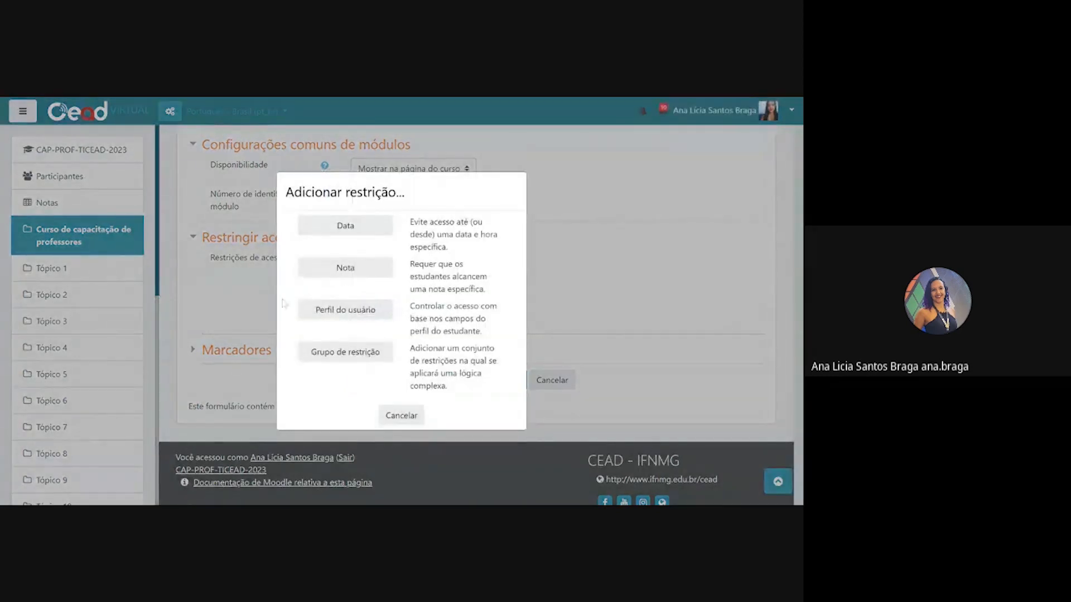
left_click(400, 416)
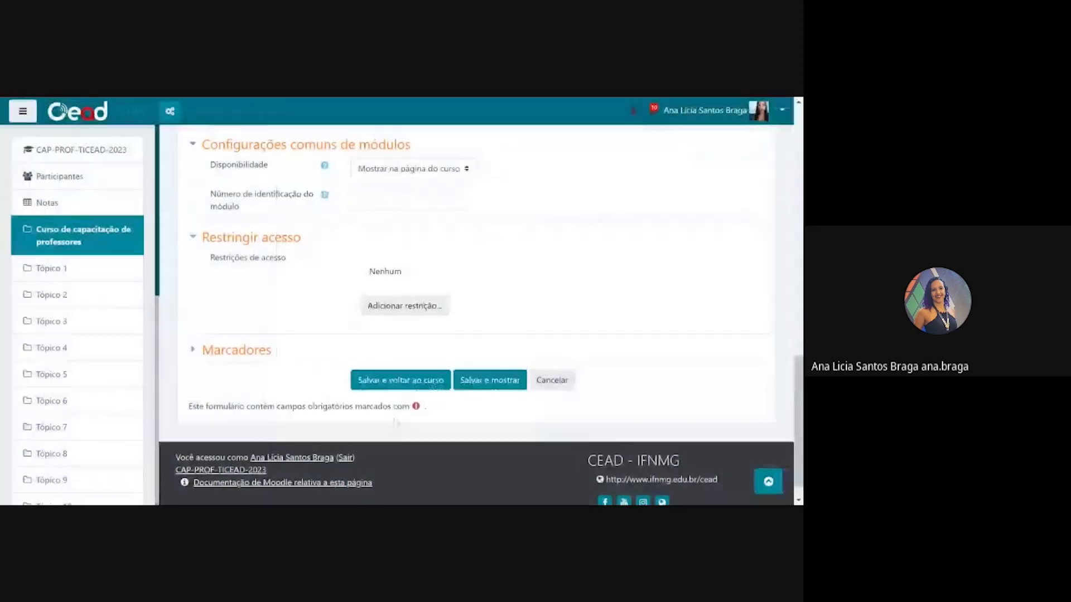
- Save and display the Apostila resource, and highlight its file size, type and upload date details
left_click(499, 387)
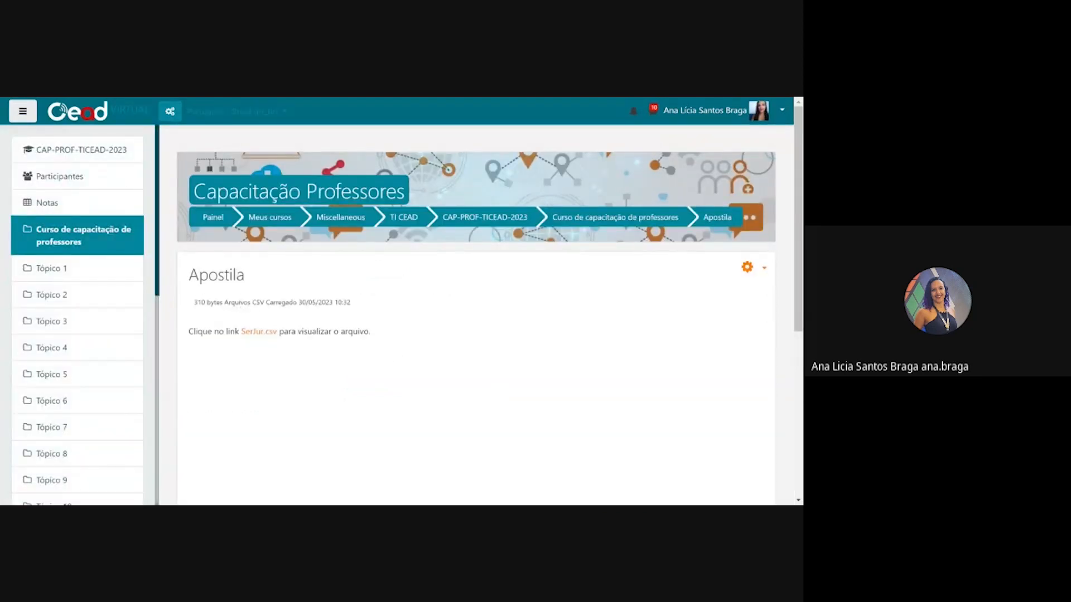
left_click_drag(194, 302, 260, 302)
left_click_drag(281, 302, 350, 302)
left_click(389, 313)
- Return to the Curso de capacitação de professores section and highlight the file details under Apostila
left_click(678, 227)
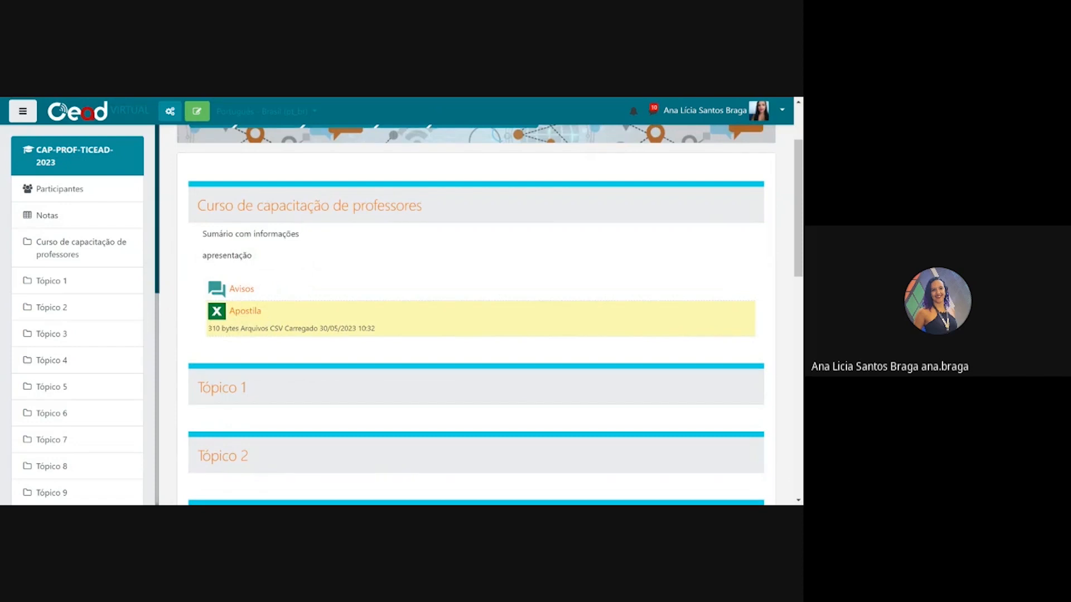
triple_click(285, 339)
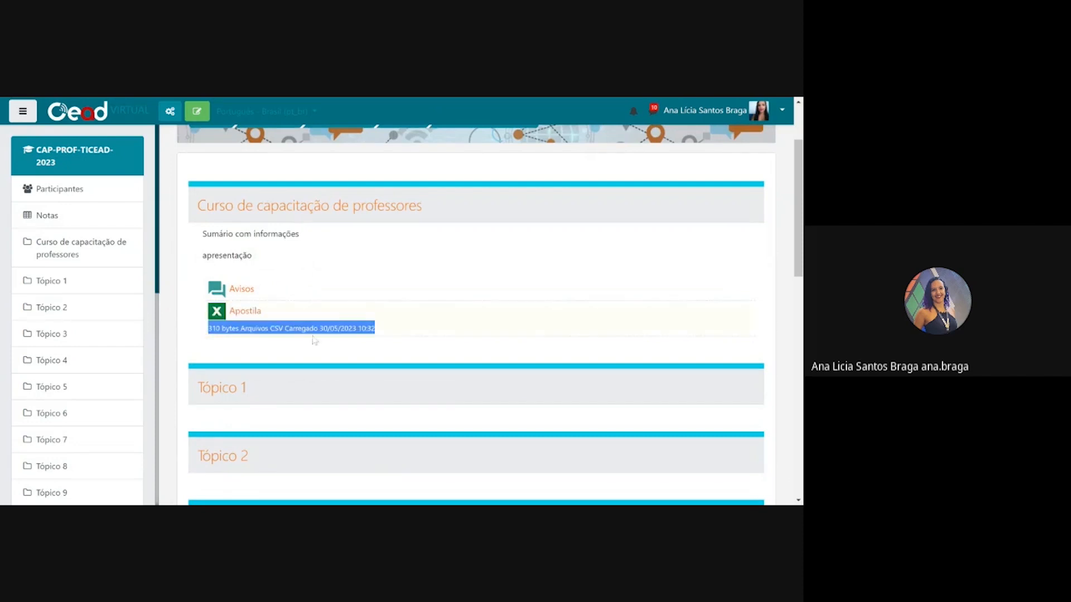
left_click(379, 346)
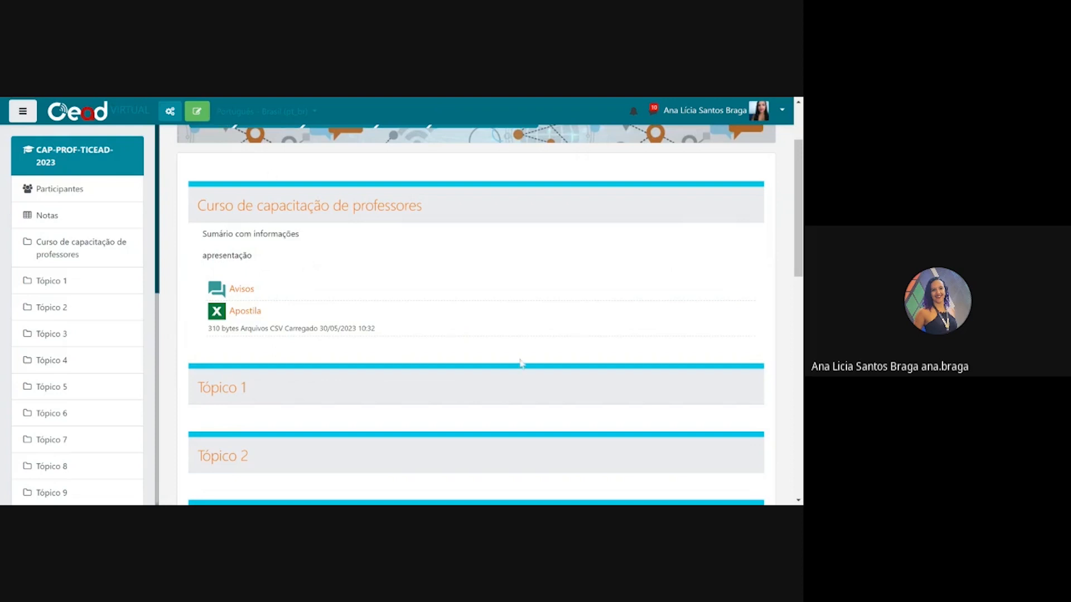
scroll(480, 325, "down", 2)
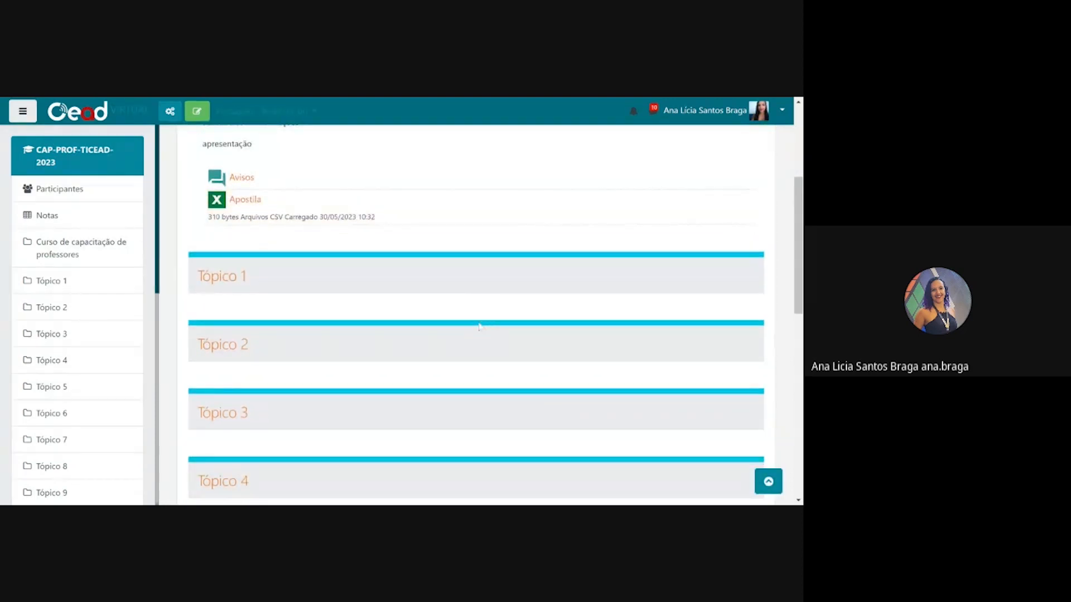
scroll(463, 318, "up", 3)
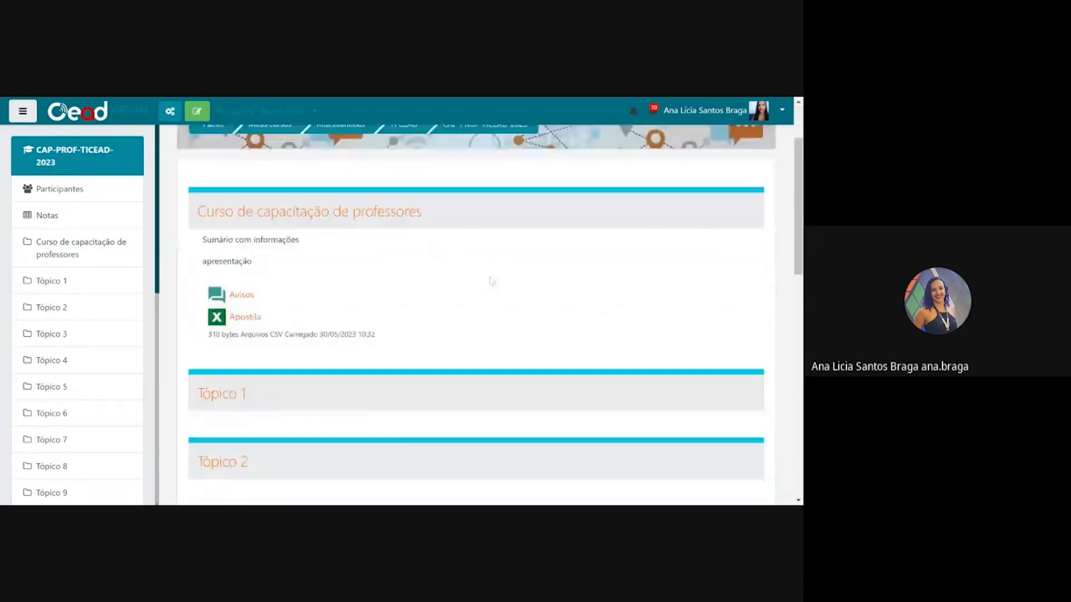
- Turn on course editing, start adding an activity or resource to Curso de capacitação de professores, and select Livro
left_click(201, 113)
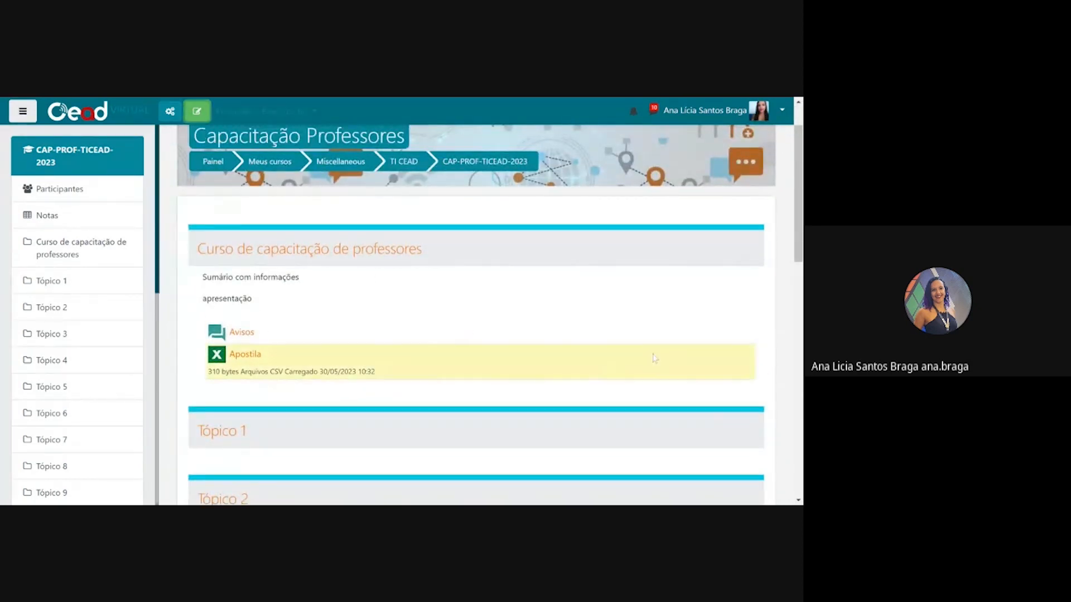
left_click(668, 347)
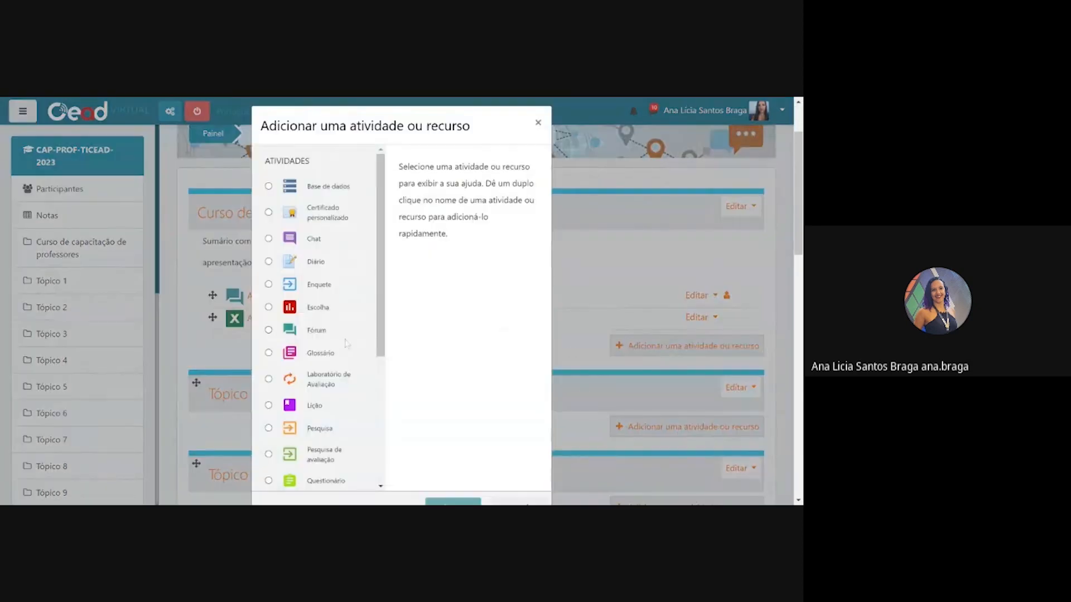
scroll(323, 363, "down", 5)
left_click(309, 390)
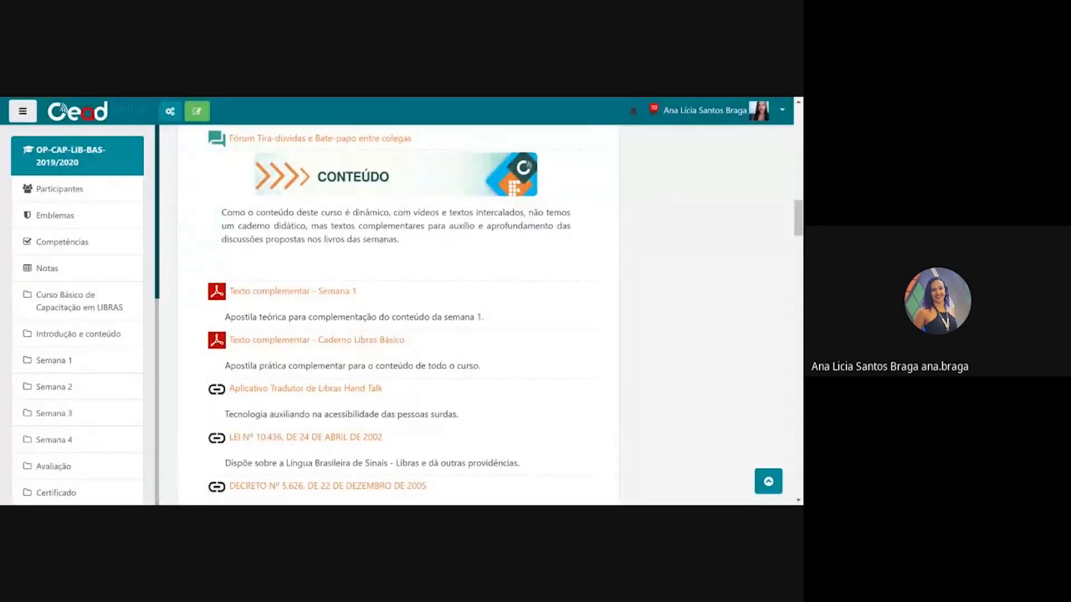
- Examine the PDF texts and links in the Libras course's Introdução e conteúdo section, highlighting the PROLIBRAS description
scroll(416, 303, "up", 5)
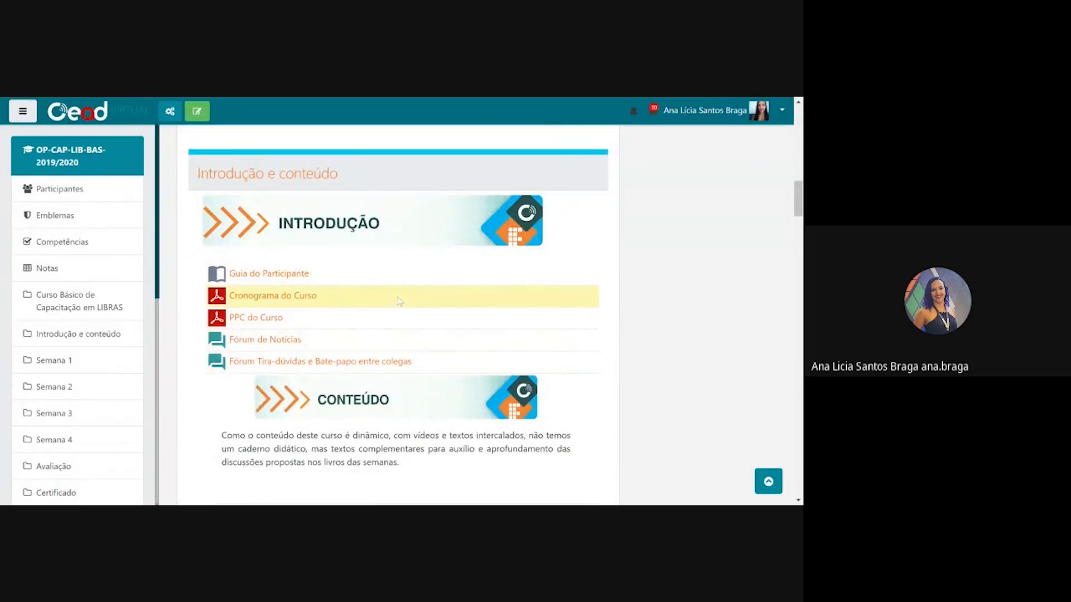
scroll(399, 301, "down", 5)
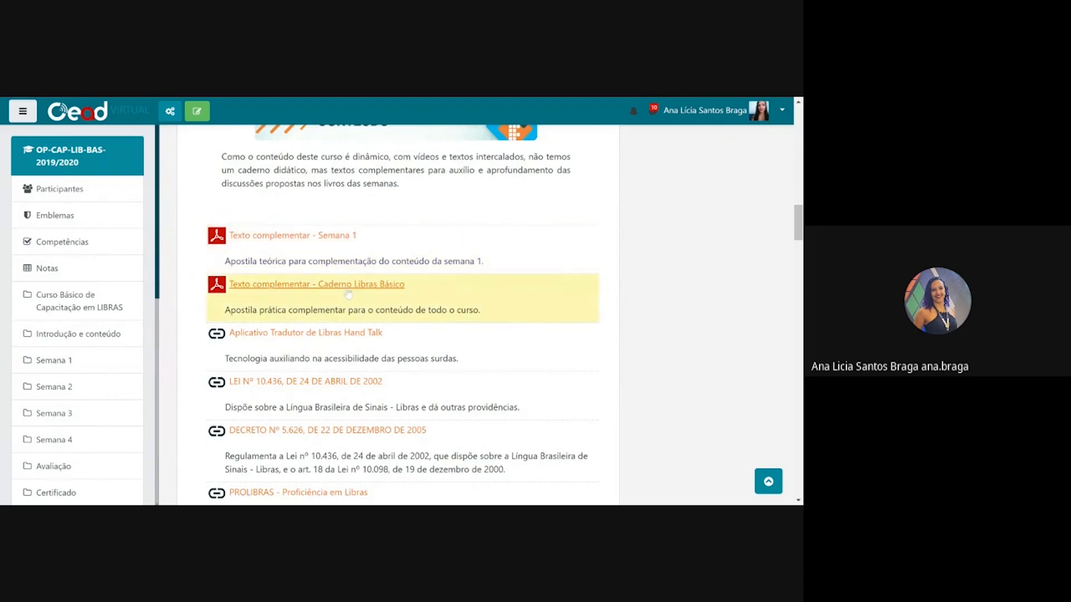
scroll(348, 293, "down", 1)
scroll(348, 294, "down", 1)
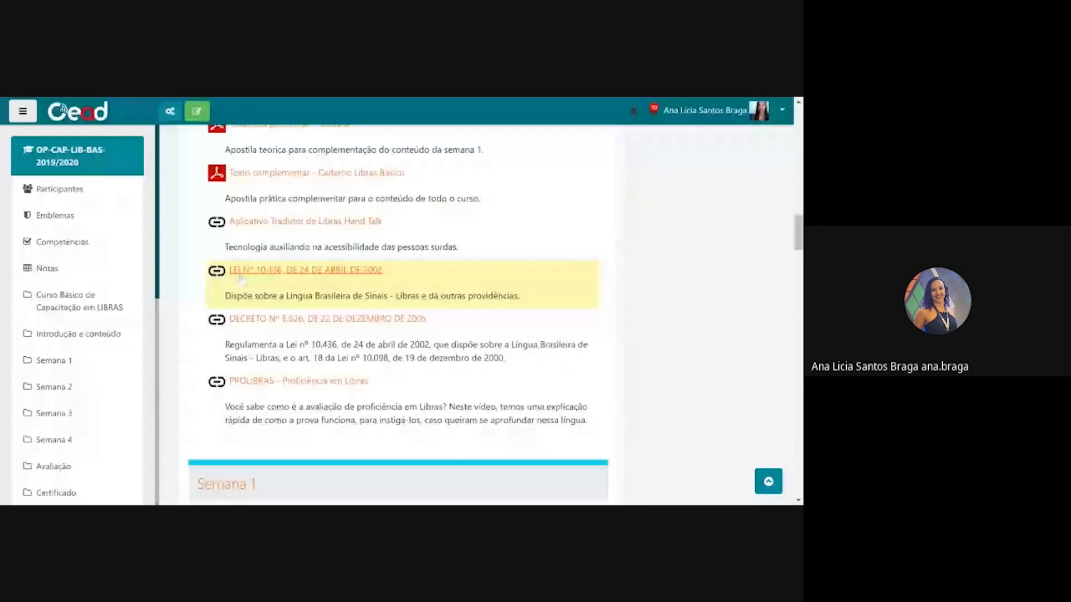
left_click_drag(239, 407, 450, 421)
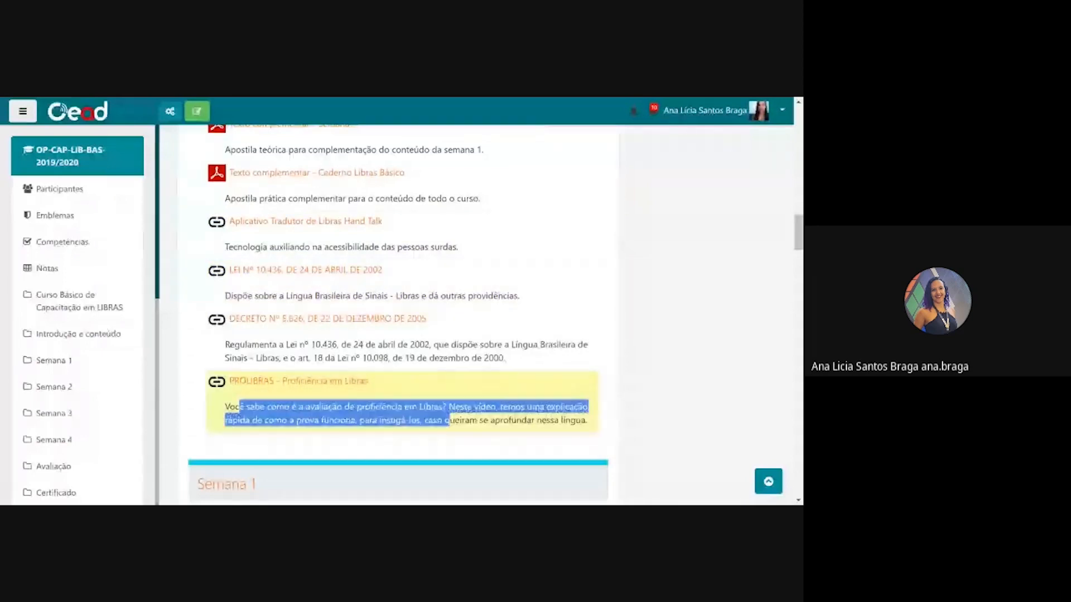
left_click(349, 448)
- Look through the Semana 1 content of the Libras course and compare it with the Introdução e conteúdo resources
scroll(348, 458, "down", 5)
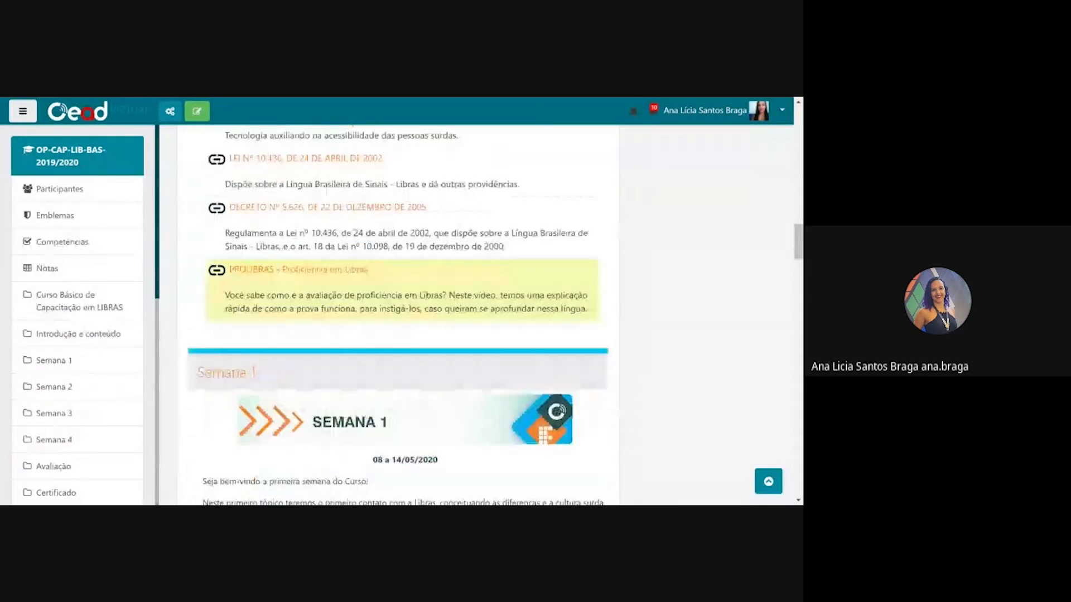
scroll(329, 411, "down", 2)
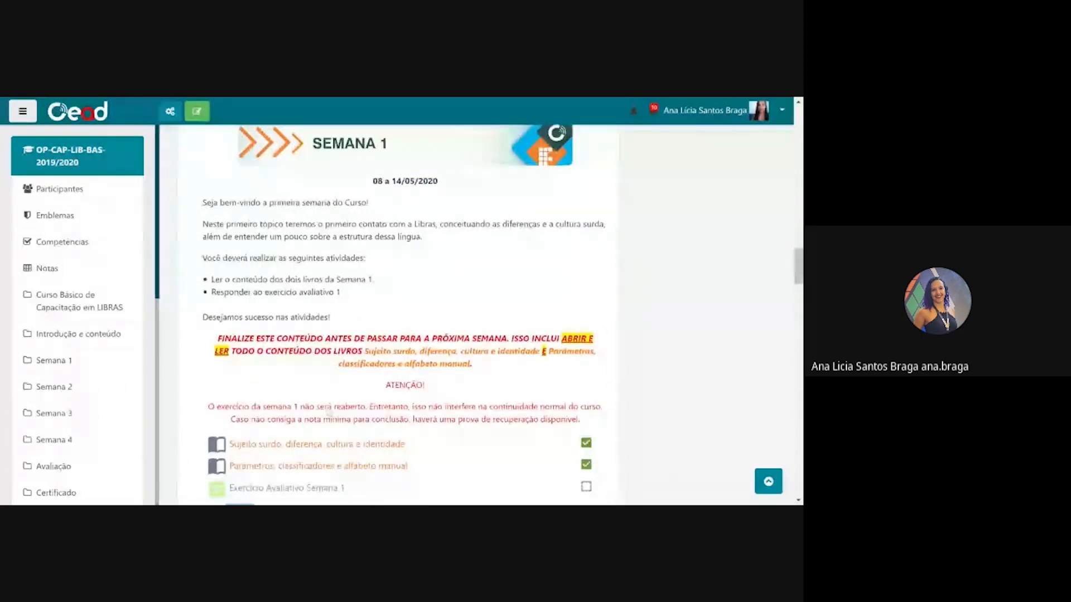
scroll(329, 413, "down", 2)
scroll(329, 412, "up", 8)
scroll(329, 414, "up", 9)
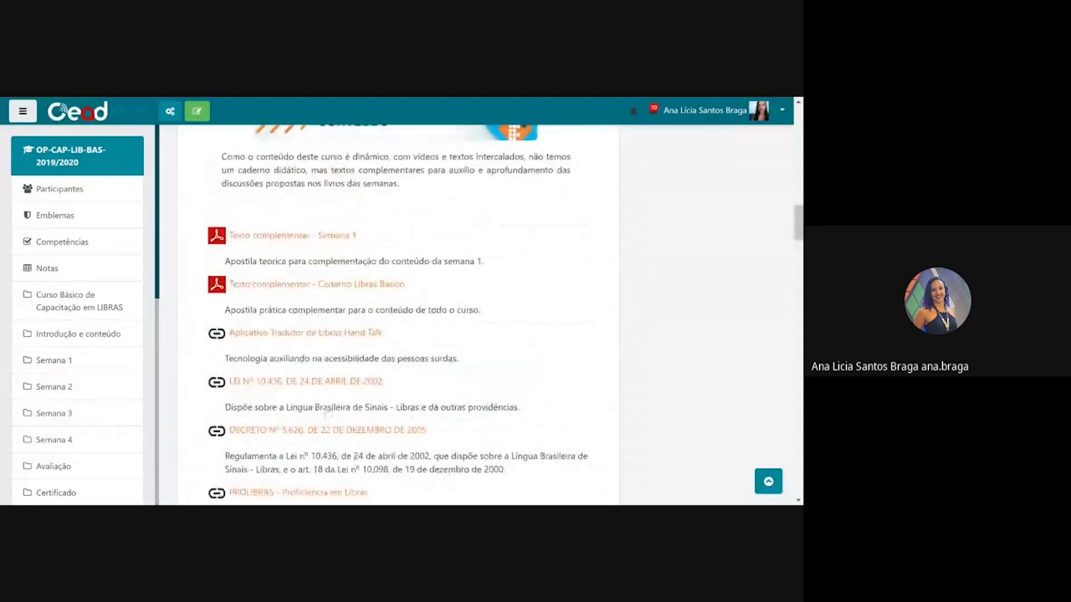
scroll(329, 412, "down", 3)
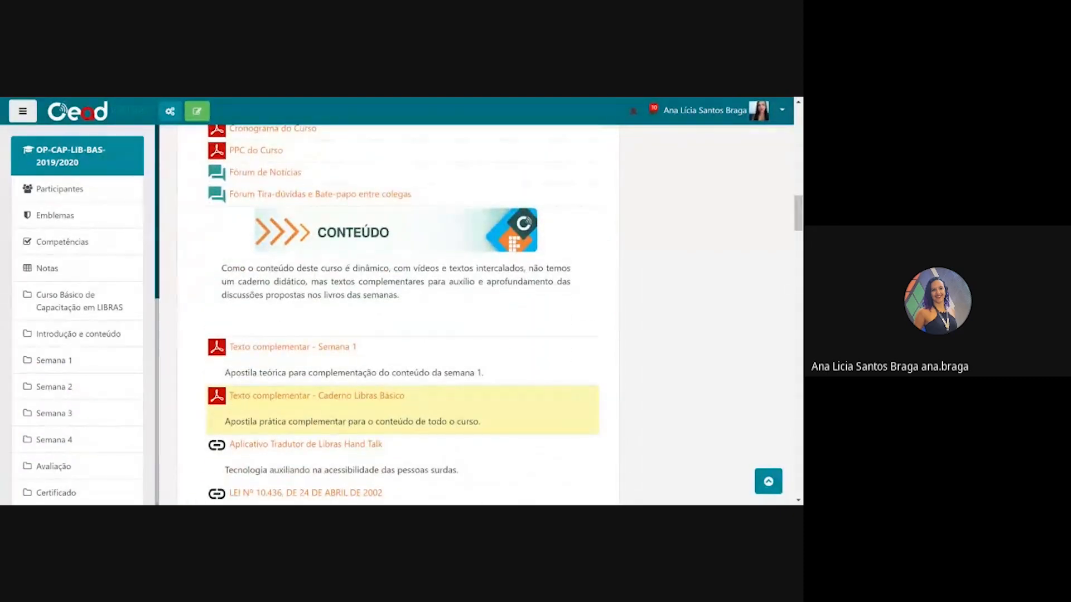
scroll(296, 415, "up", 5)
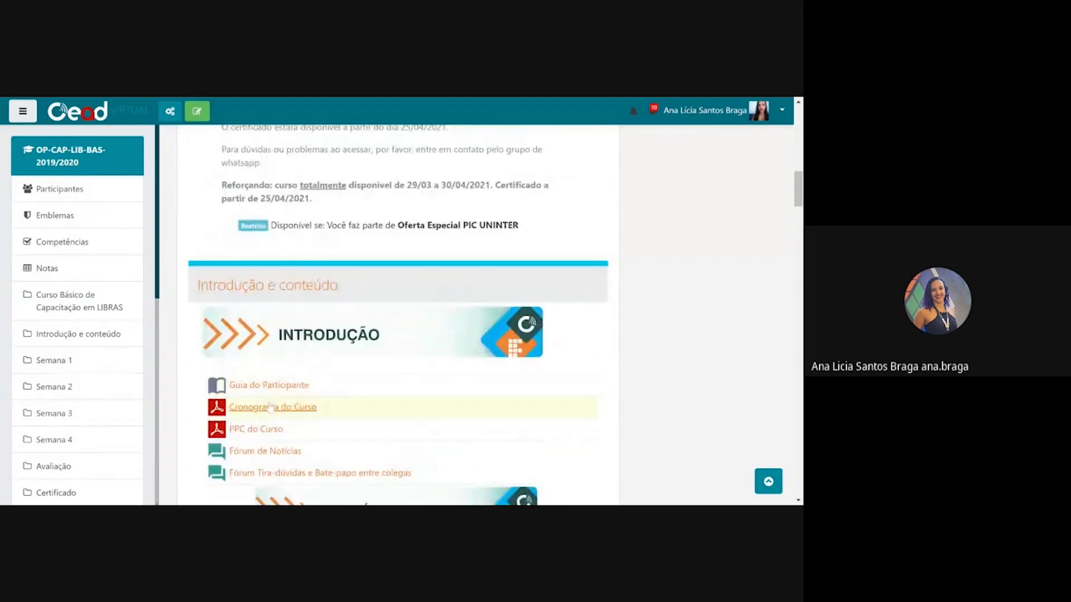
scroll(296, 421, "down", 3)
scroll(297, 421, "down", 10)
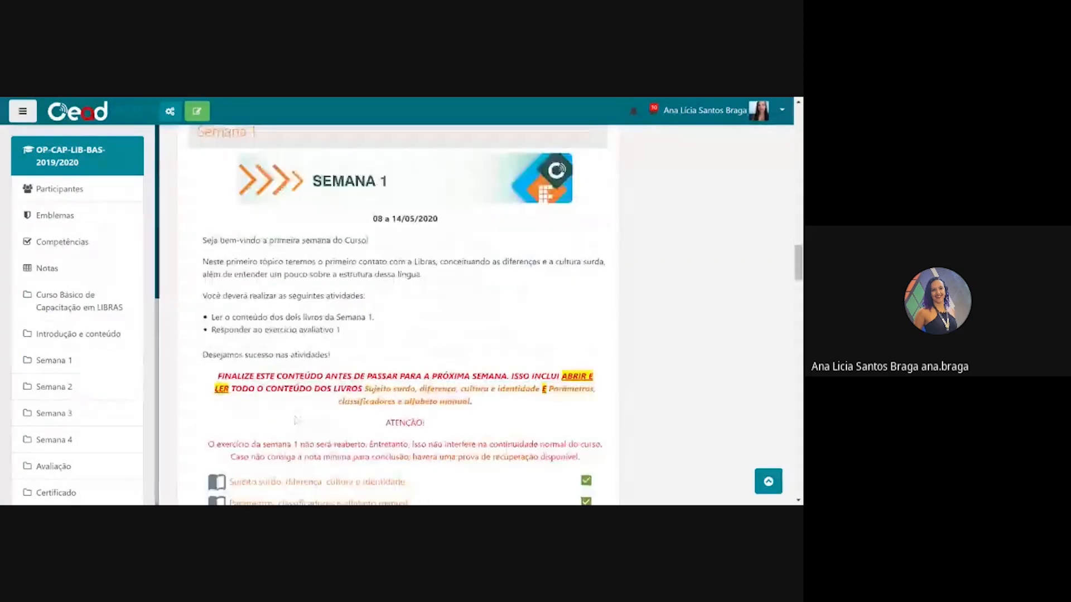
- Open the Semana 1 book "Sujeito surdo, diferença, cultura e identidade" and view the text and video of chapter 1.1
left_click(272, 393)
scroll(333, 397, "down", 10)
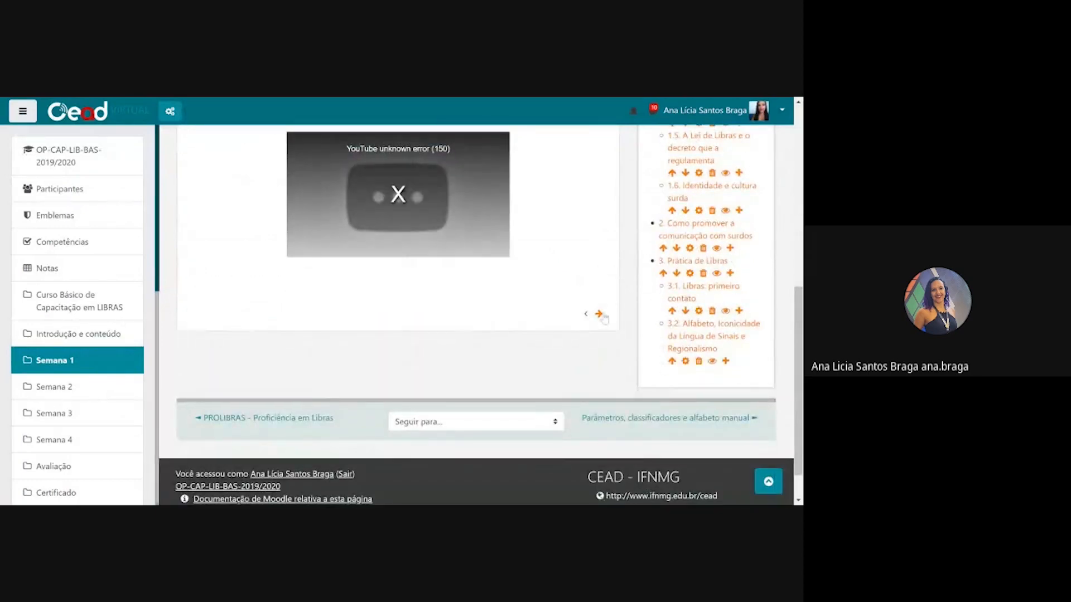
left_click(600, 314)
scroll(607, 317, "down", 5)
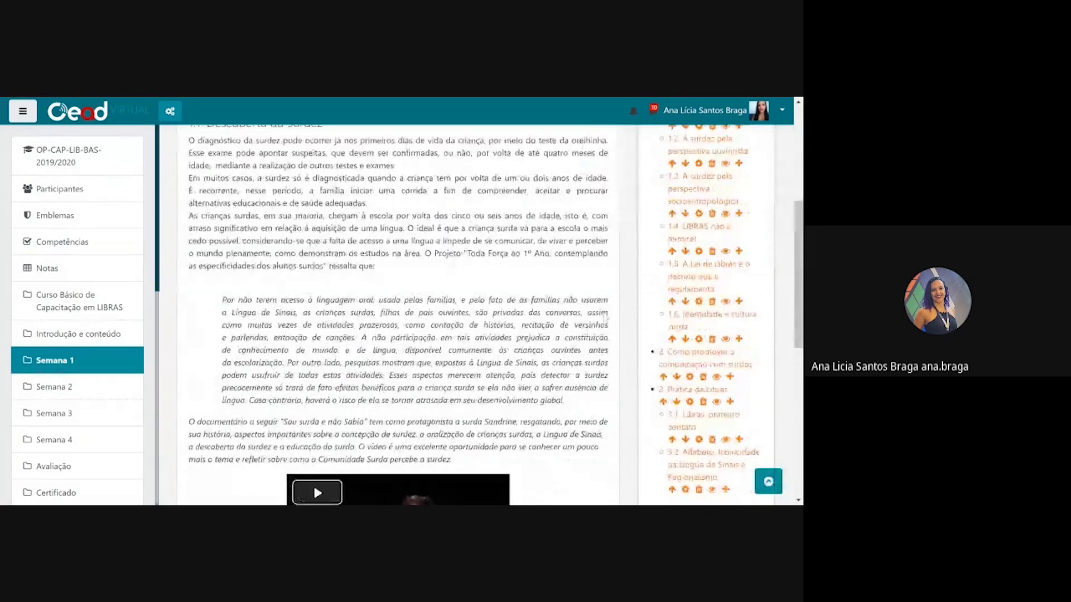
scroll(605, 316, "down", 5)
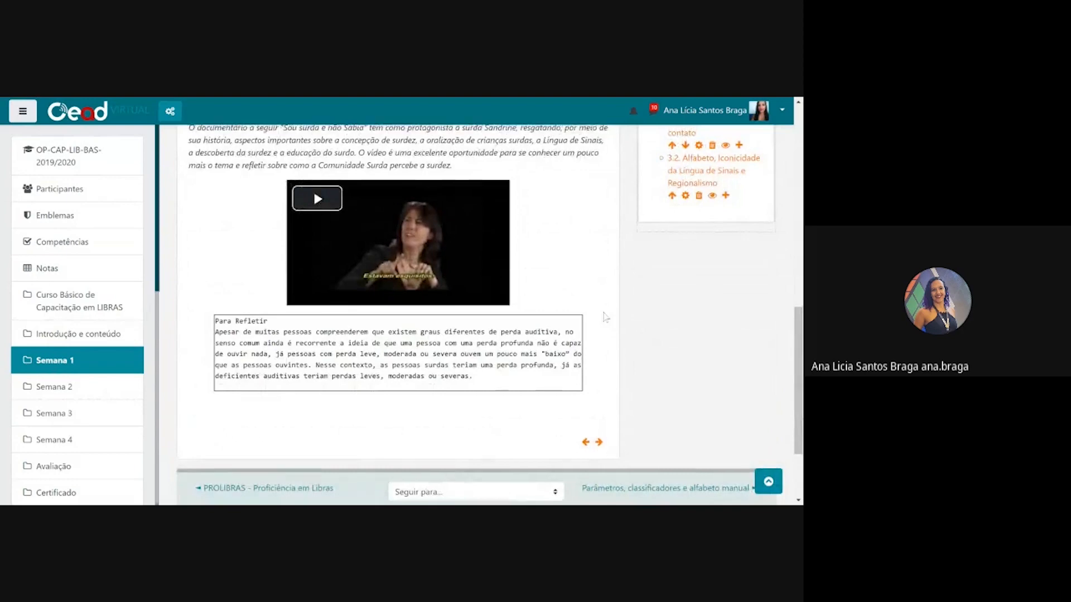
scroll(605, 317, "up", 3)
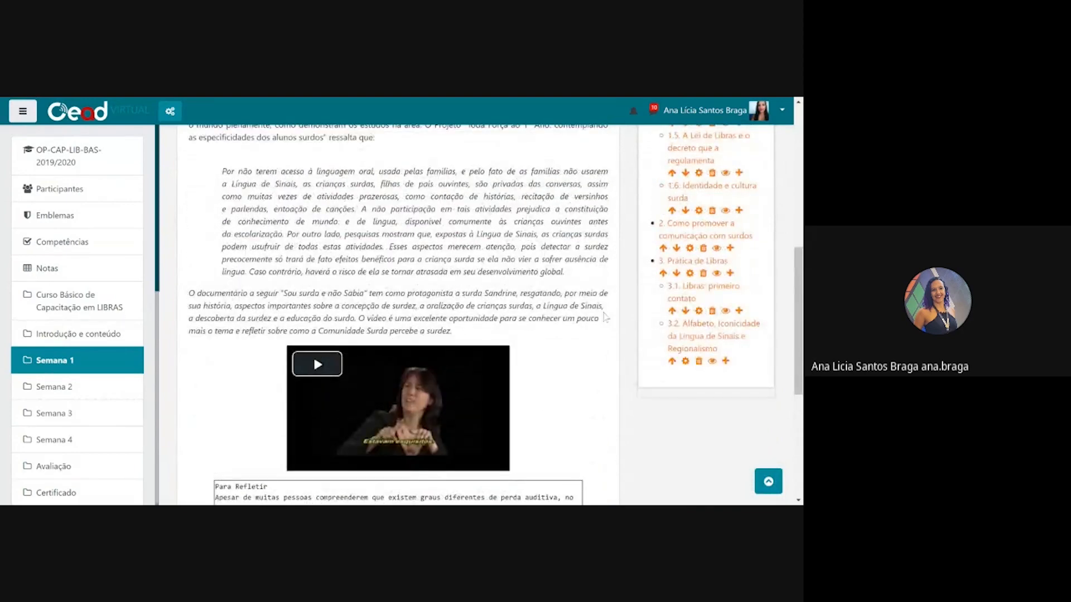
scroll(605, 317, "down", 4)
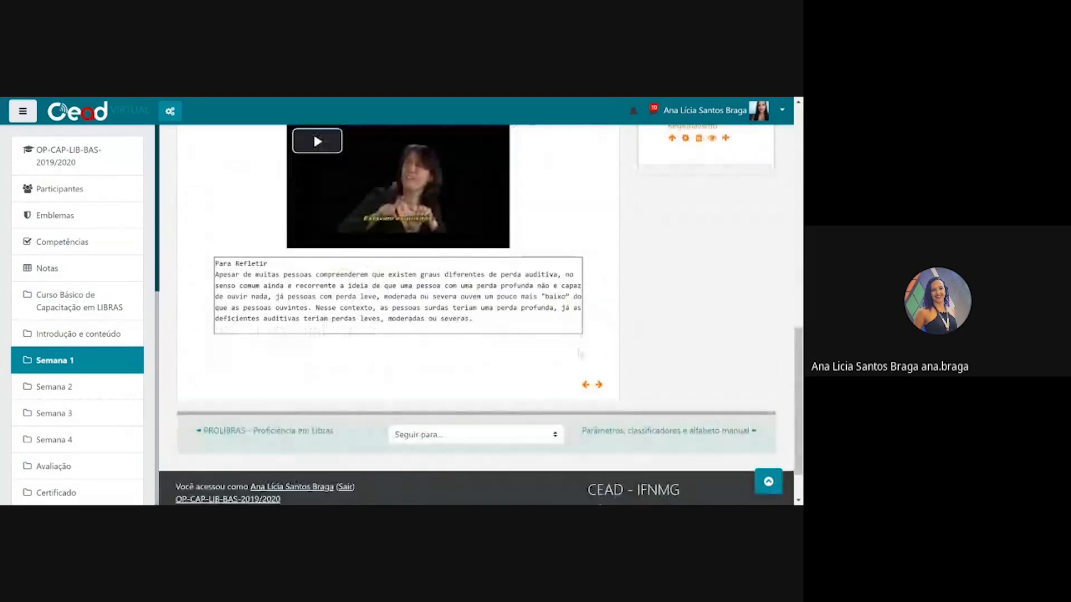
- Go to chapter 1.2 of the book and highlight the source reference in the boxed quotation
left_click(598, 384)
scroll(601, 387, "down", 10)
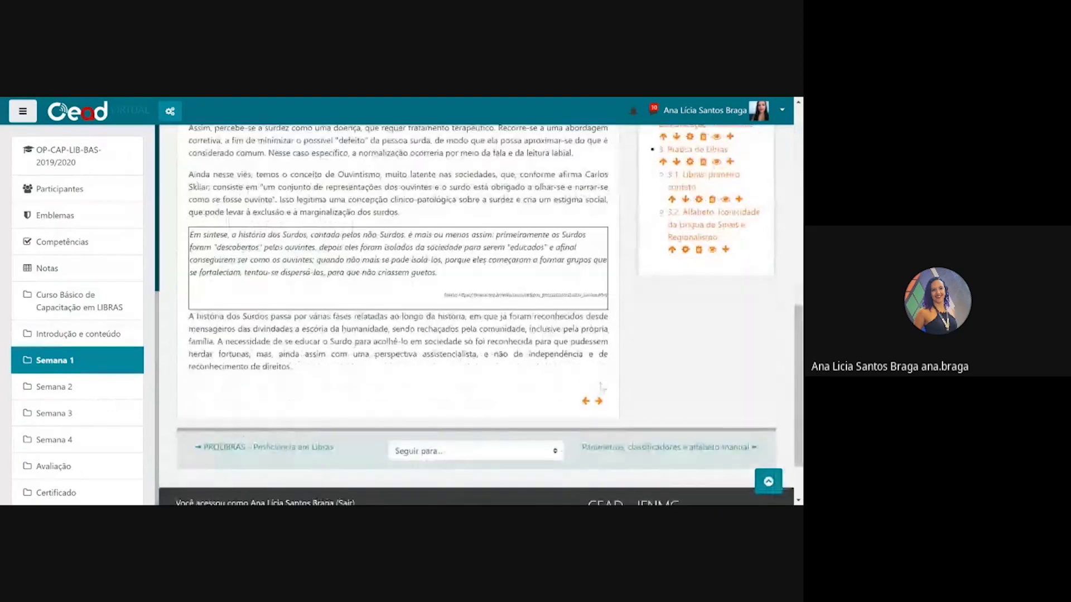
left_click_drag(444, 295, 608, 310)
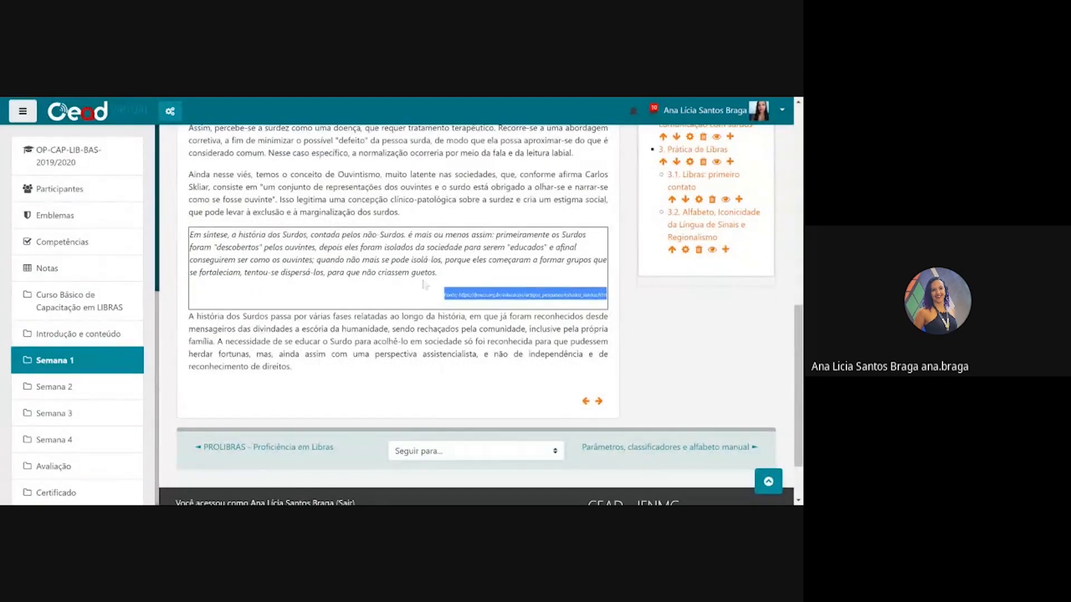
left_click(521, 370)
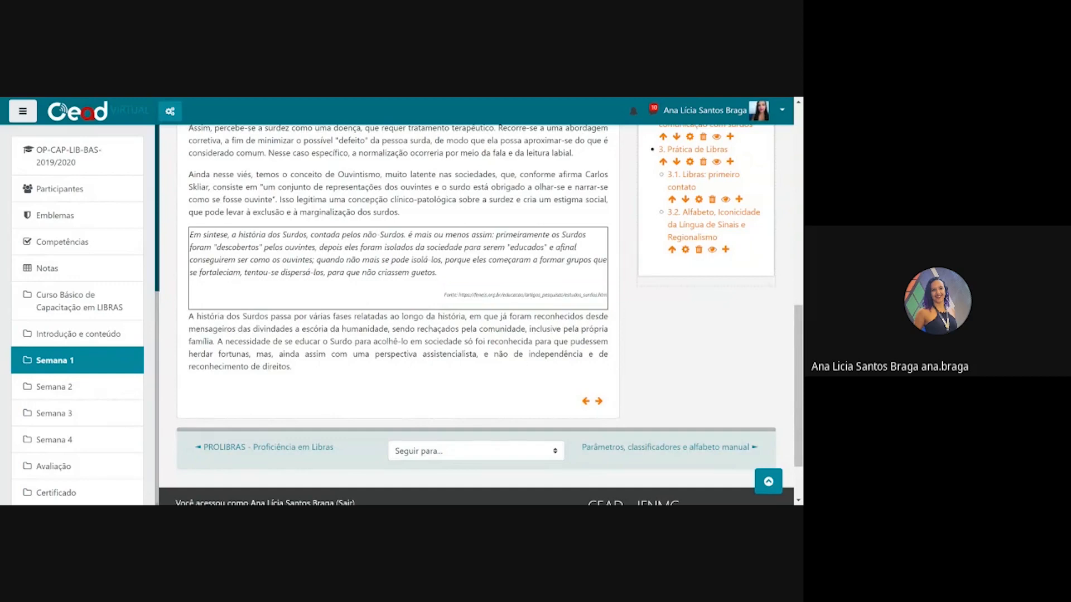
- Go to chapter 1.3, "A surdez pela perspectiva socioantropológica", and look through its text and CONCEITOS box
left_click(598, 402)
scroll(598, 402, "down", 8)
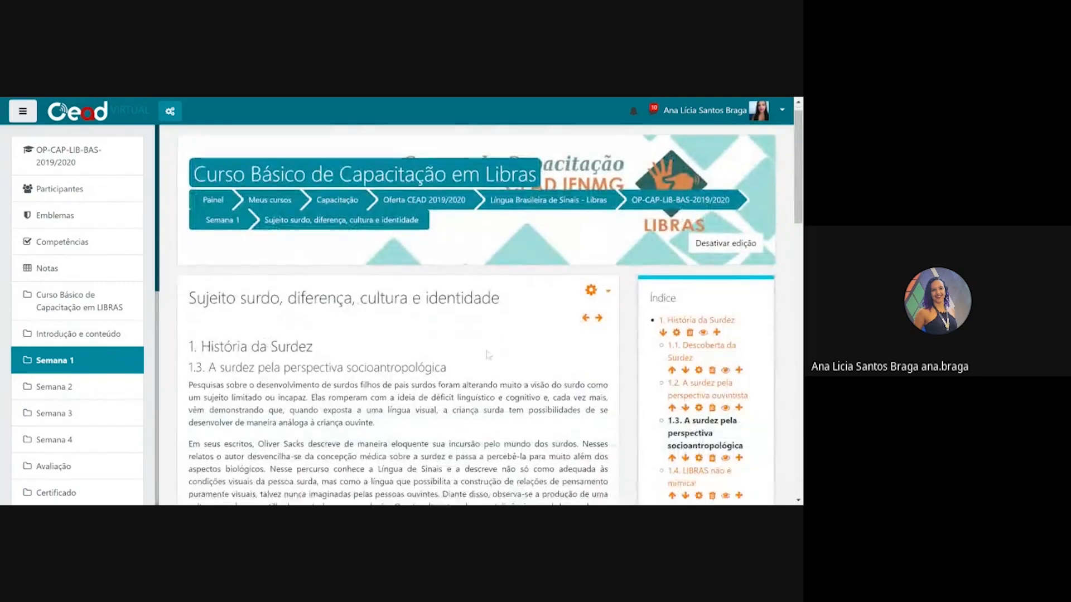
scroll(487, 355, "down", 8)
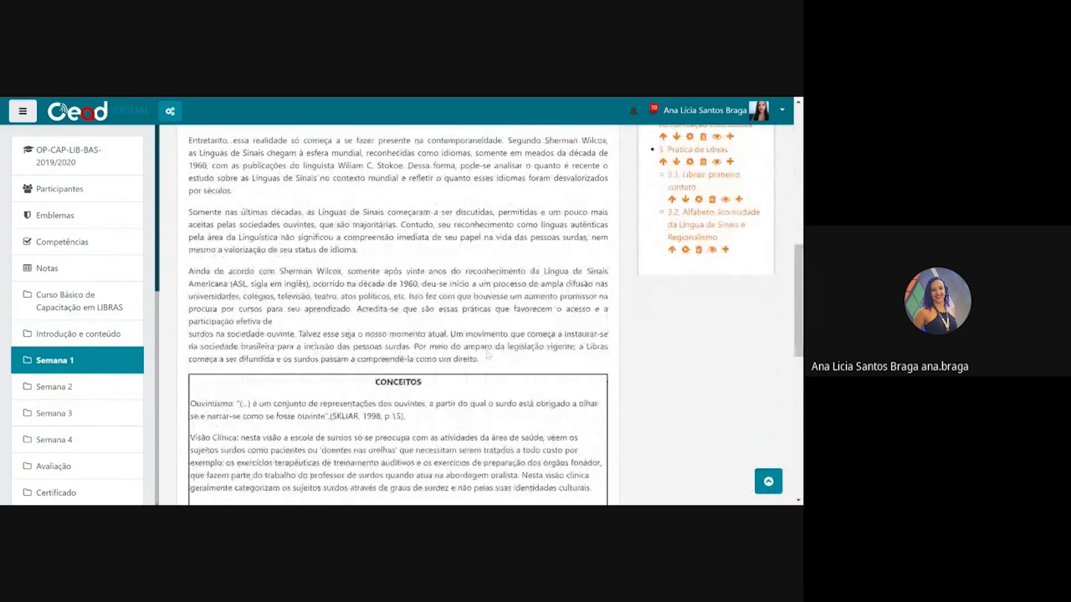
scroll(479, 315, "down", 5)
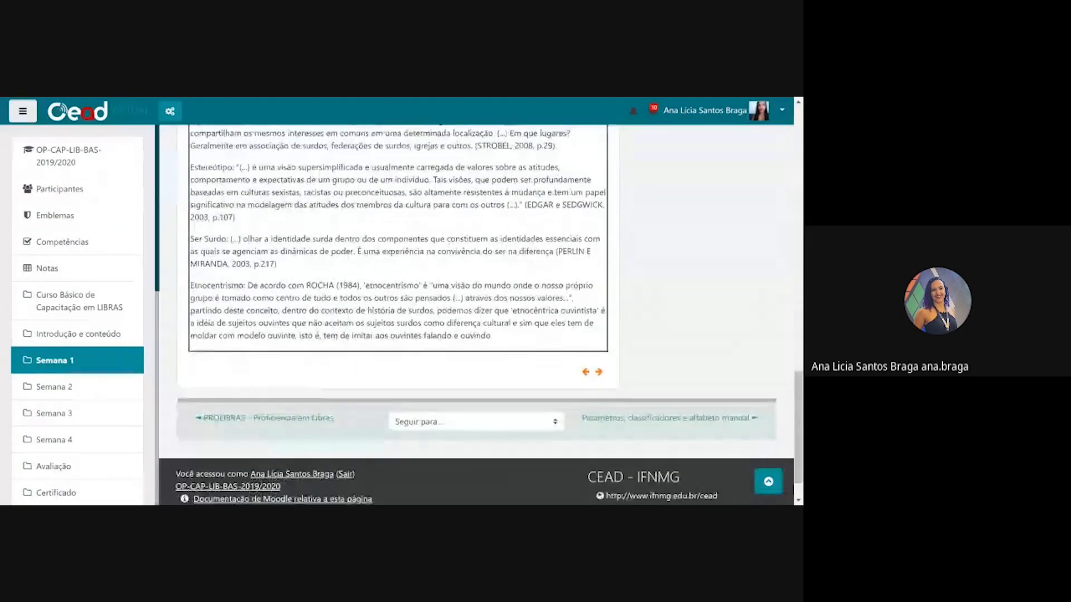
scroll(487, 354, "up", 3)
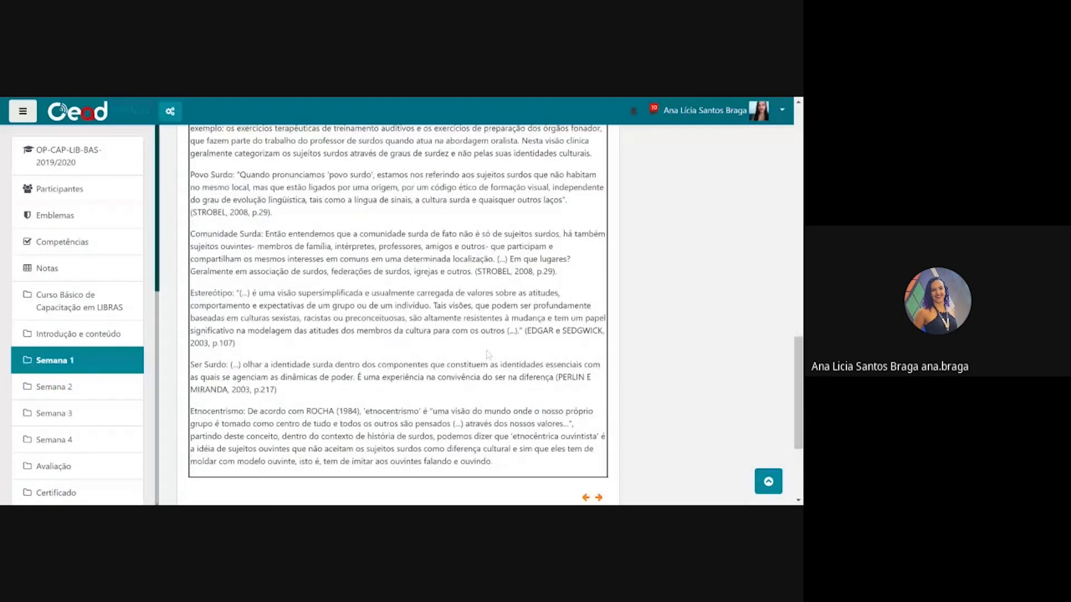
scroll(487, 354, "up", 8)
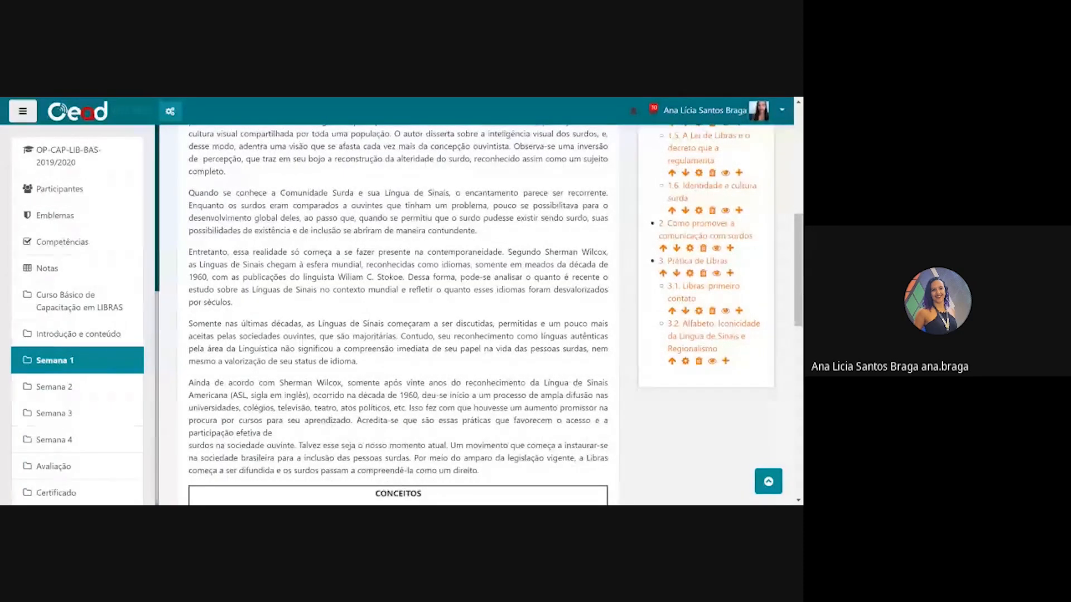
scroll(398, 315, "up", 2)
scroll(398, 315, "up", 5)
- Back in the Capacitação Professores course, add the selected Livro resource and name it "Conteudo livro"
left_click(740, 266)
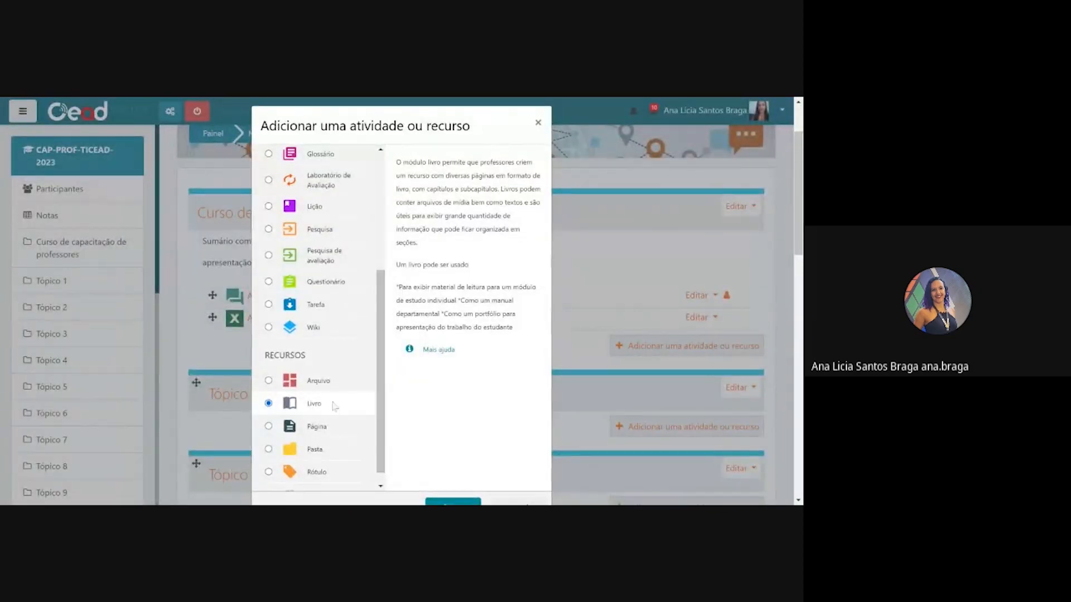
scroll(322, 408, "down", 1)
scroll(438, 390, "down", 2)
scroll(435, 407, "up", 2)
scroll(441, 441, "down", 1)
left_click(450, 451)
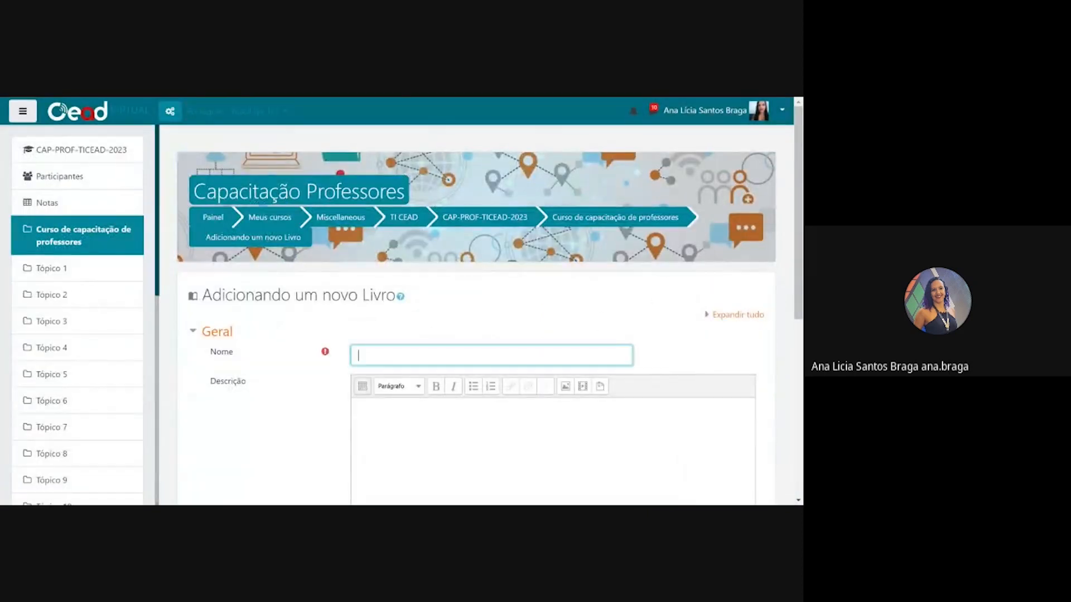
type("Conteudo livro")
scroll(524, 356, "down", 4)
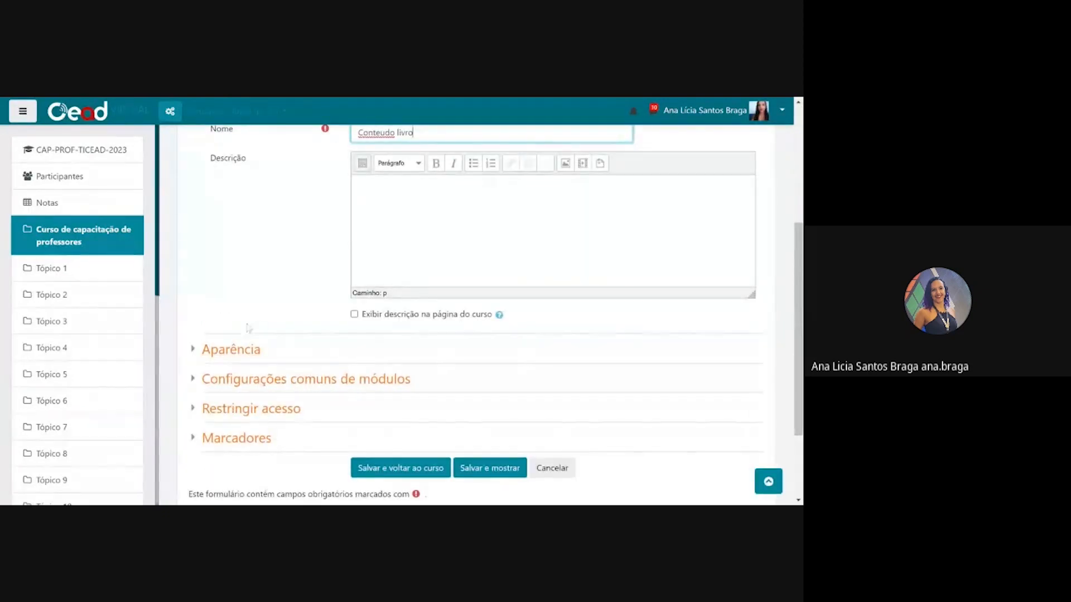
- Examine the chapter formatting and navigation style options in the book's Aparência settings
left_click(192, 350)
scroll(192, 350, "down", 1)
left_click(395, 318)
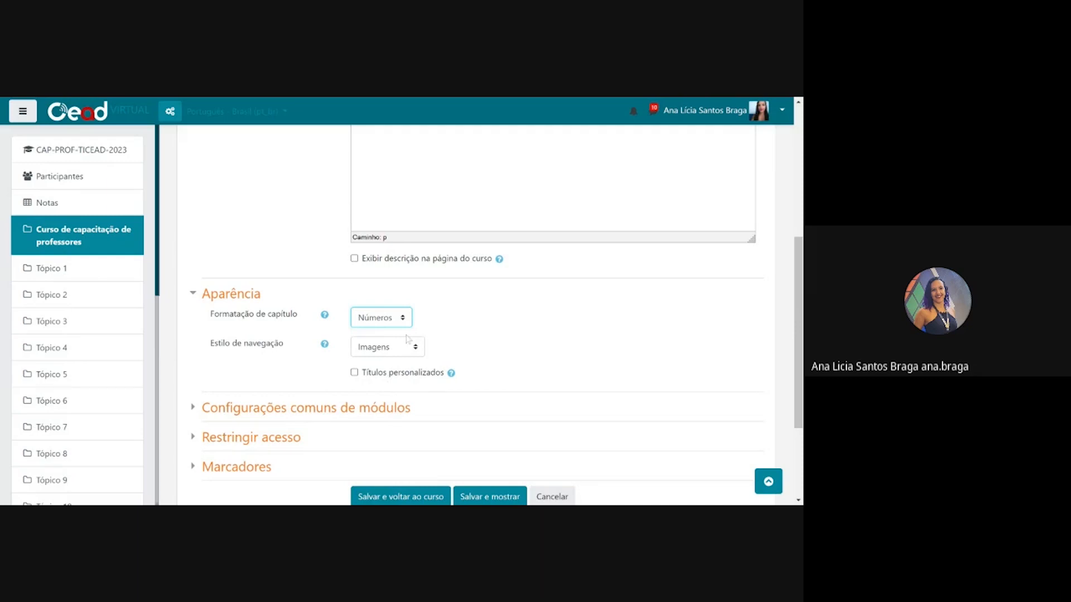
left_click(435, 328)
left_click(387, 351)
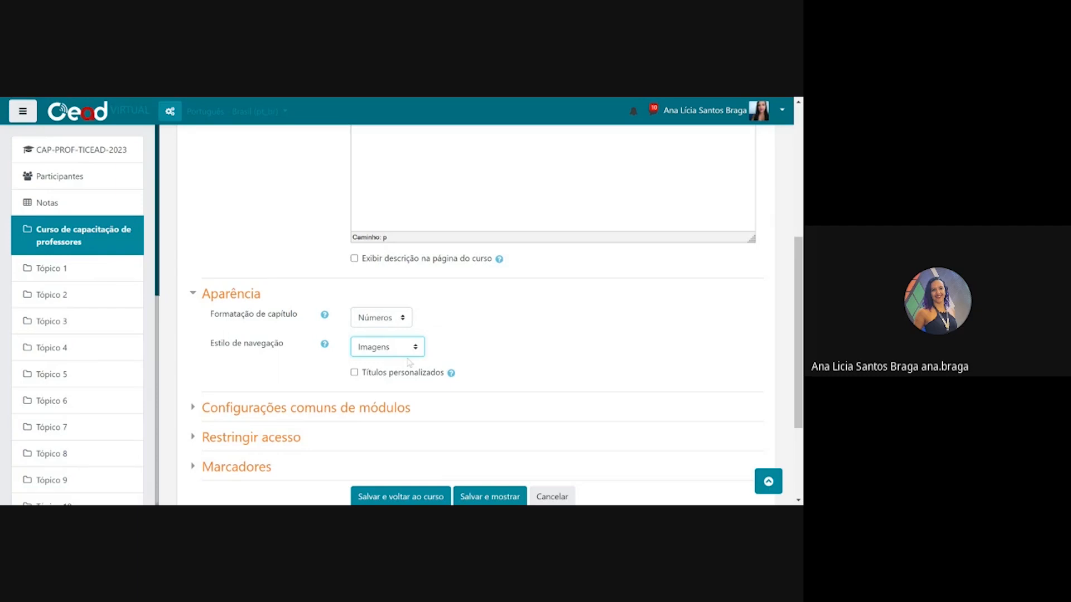
left_click(479, 341)
scroll(390, 362, "down", 1)
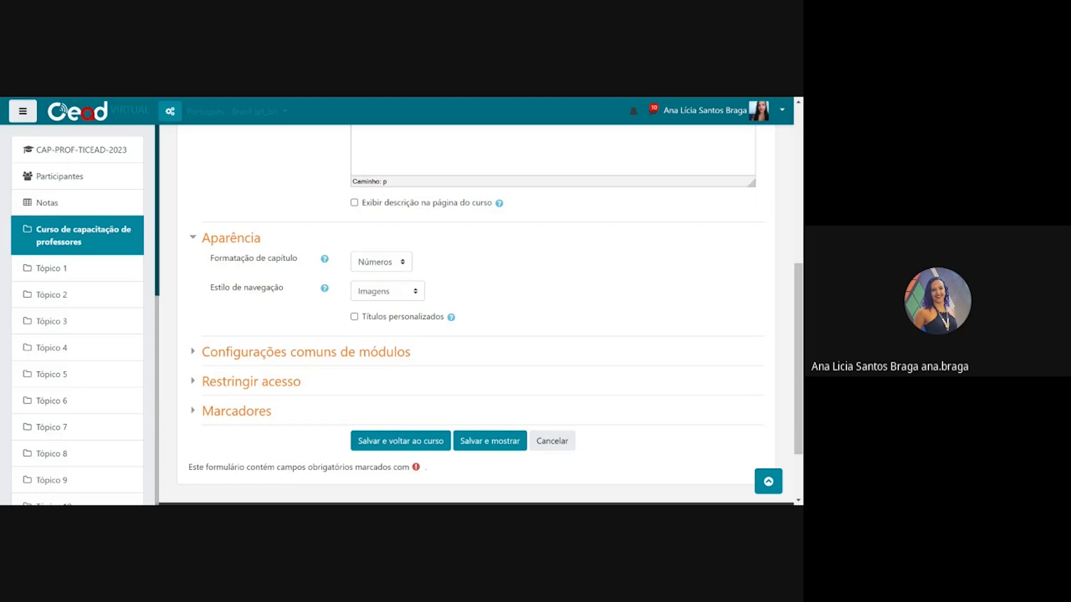
- Check the book's common module and access restriction settings, and save and display the book
left_click(192, 353)
left_click(192, 353)
left_click(193, 383)
left_click(193, 382)
left_click(490, 439)
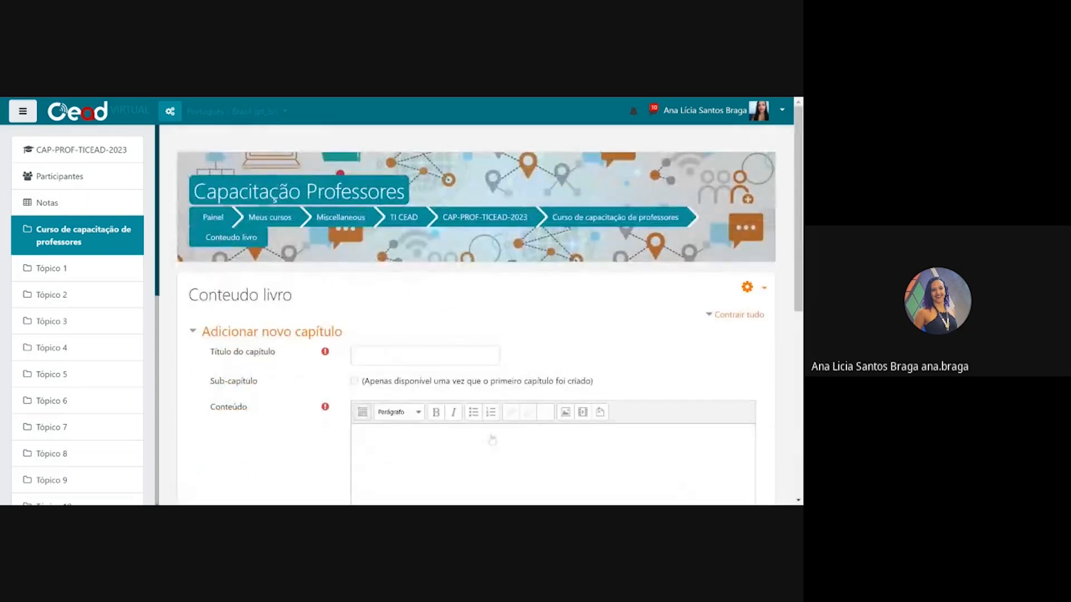
- Title the new chapter "Capitulo 1" and highlight the note on Sub-capítulo availability
scroll(340, 378, "down", 1)
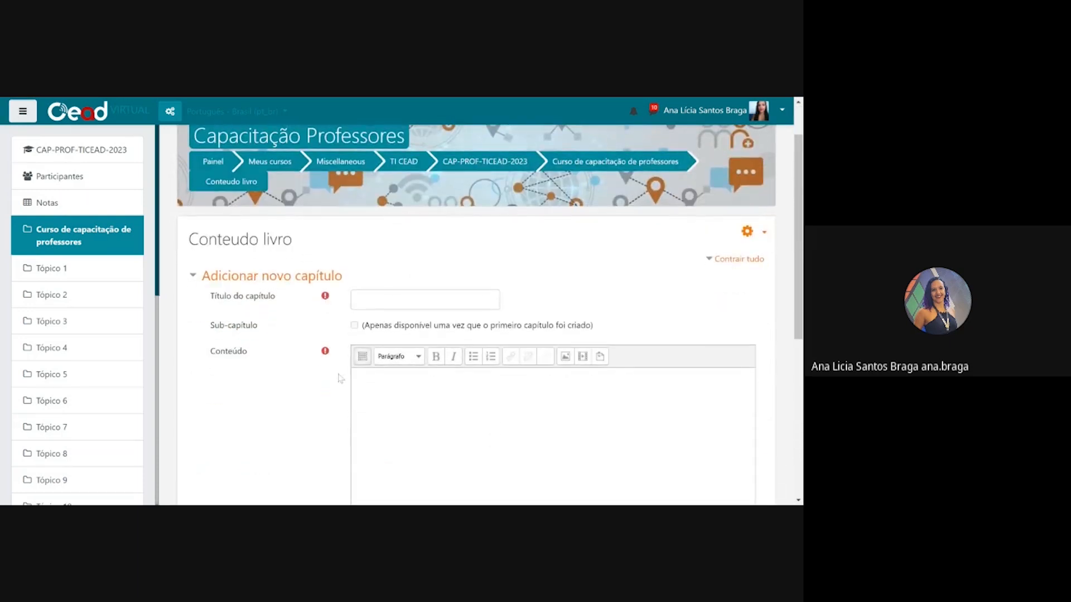
left_click(424, 300)
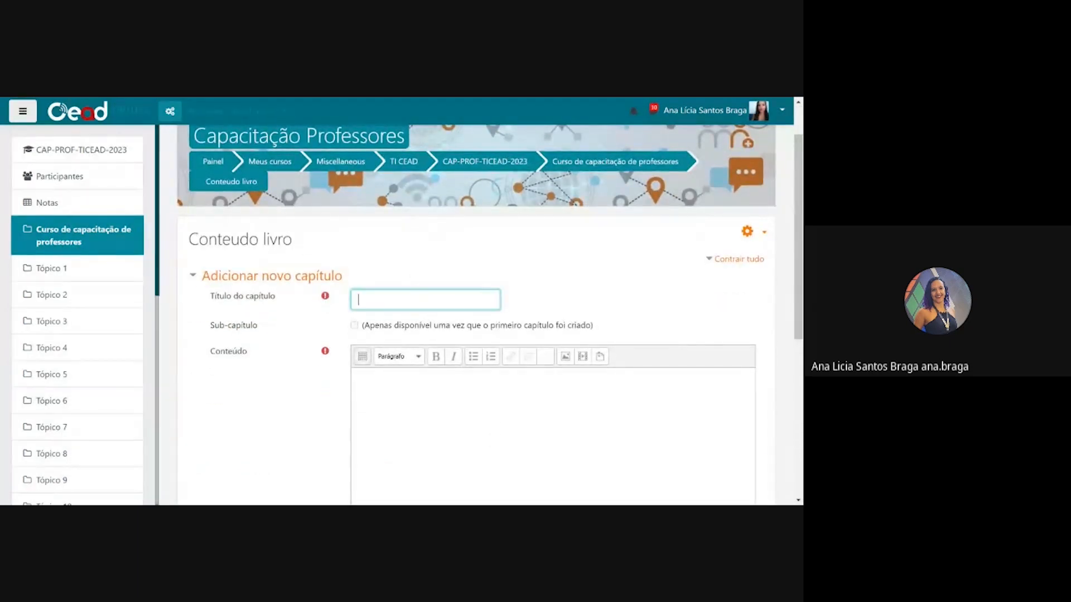
type("Capitulo 1")
scroll(476, 313, "down", 2)
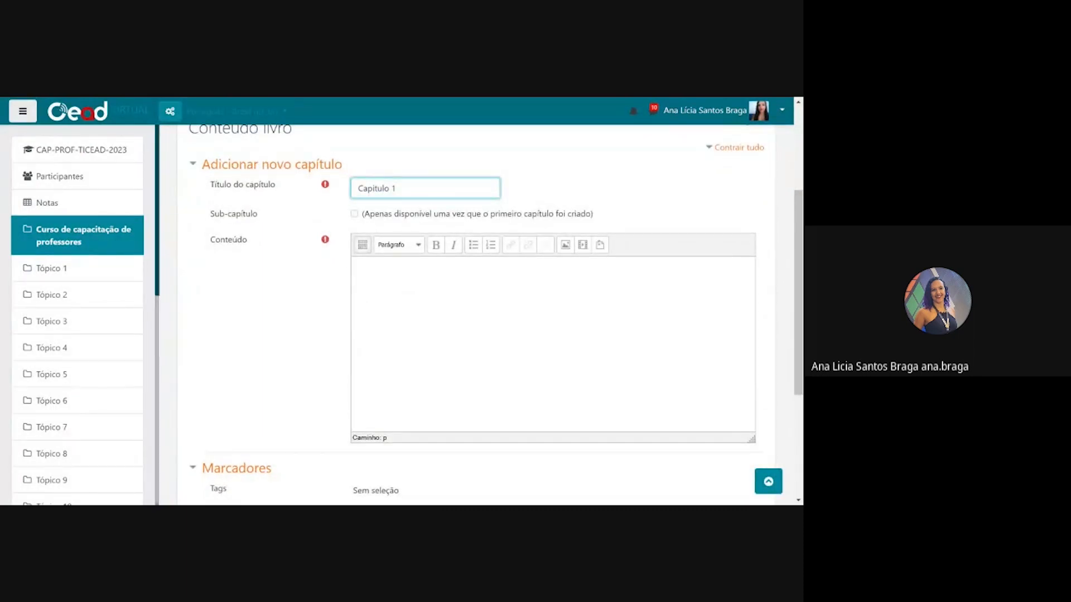
left_click(356, 265)
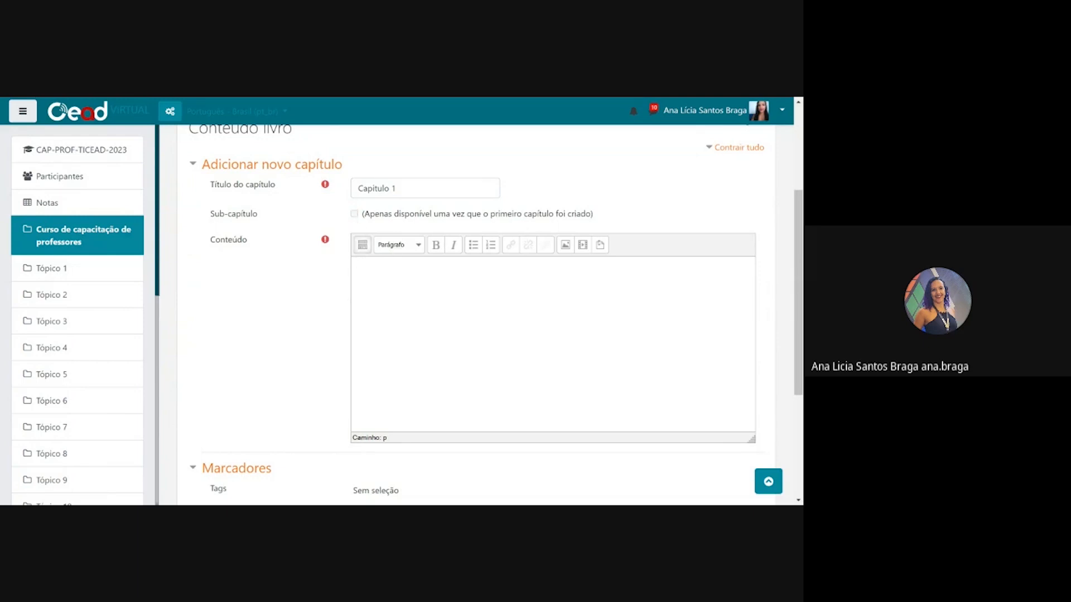
left_click_drag(210, 215, 261, 219)
left_click_drag(483, 215, 608, 217)
left_click(527, 290)
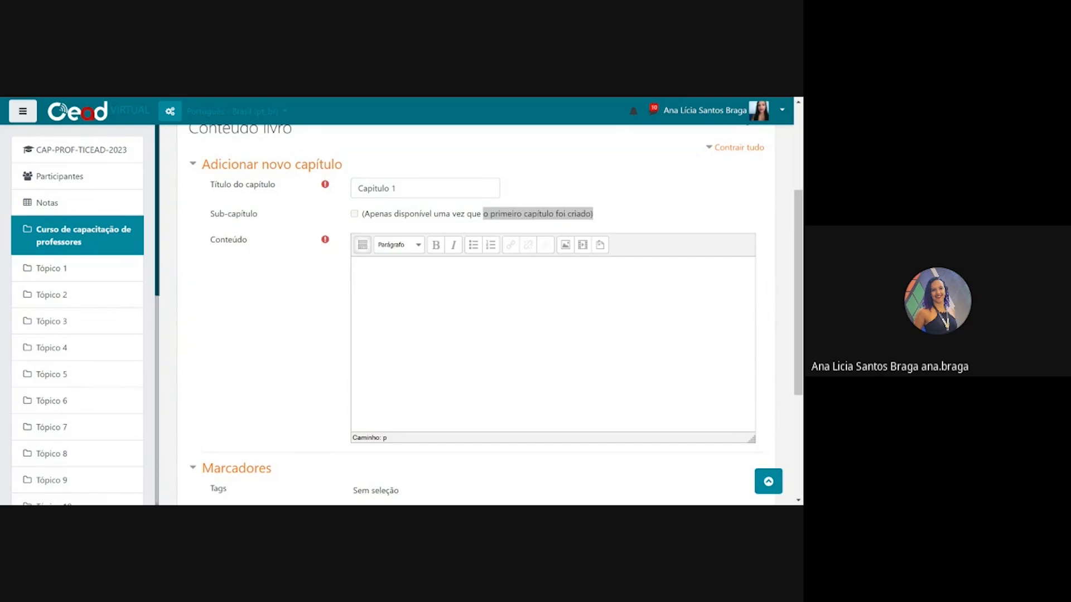
- Enter "texto" as the content of Capitulo 1 and save the chapter
scroll(477, 315, "down", 1)
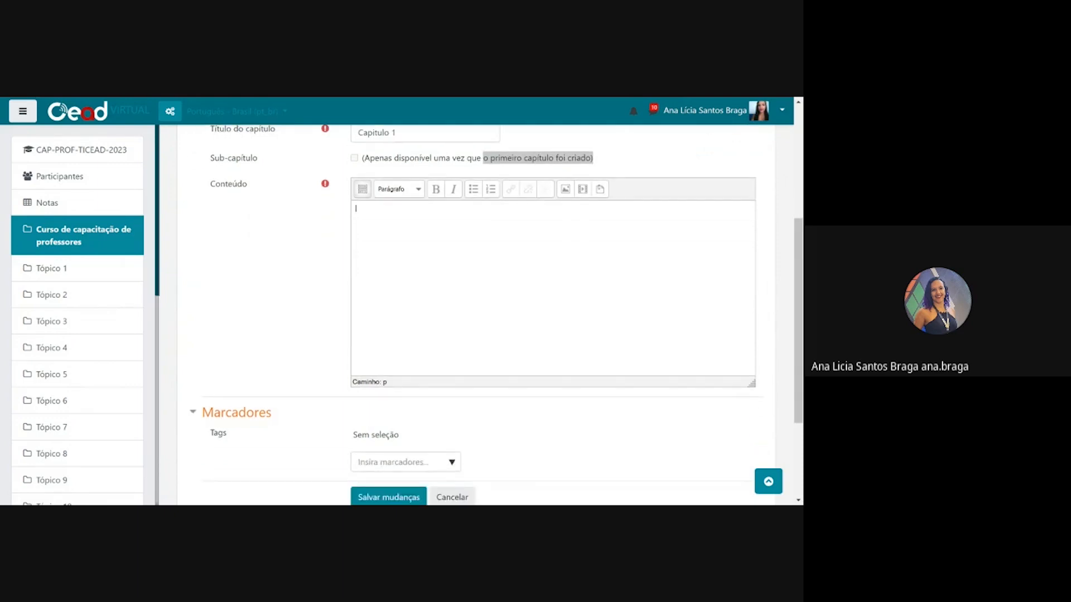
scroll(476, 315, "down", 2)
scroll(476, 315, "up", 3)
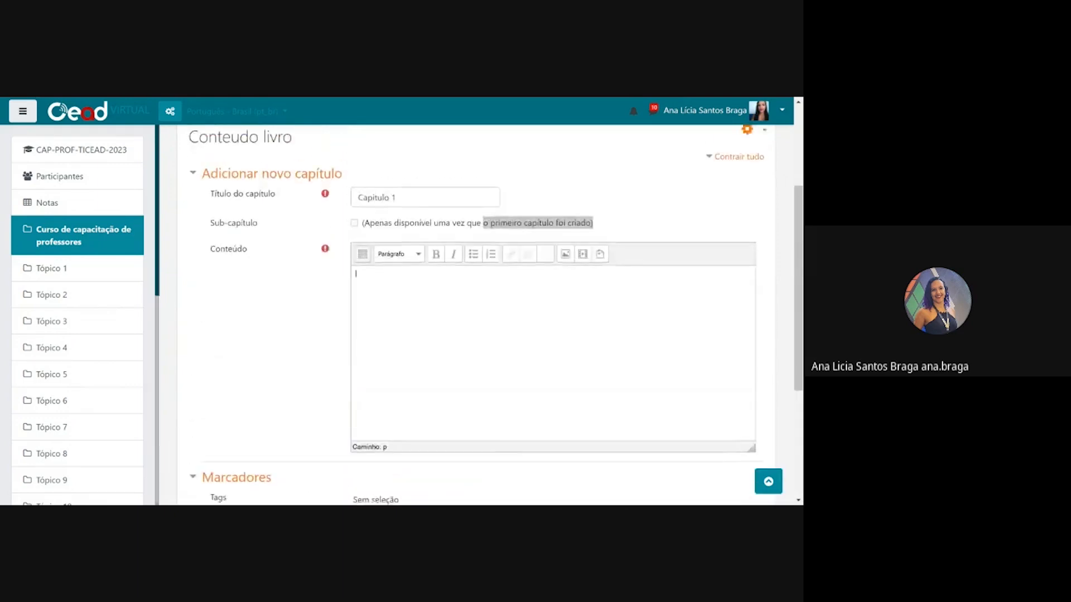
type("te")
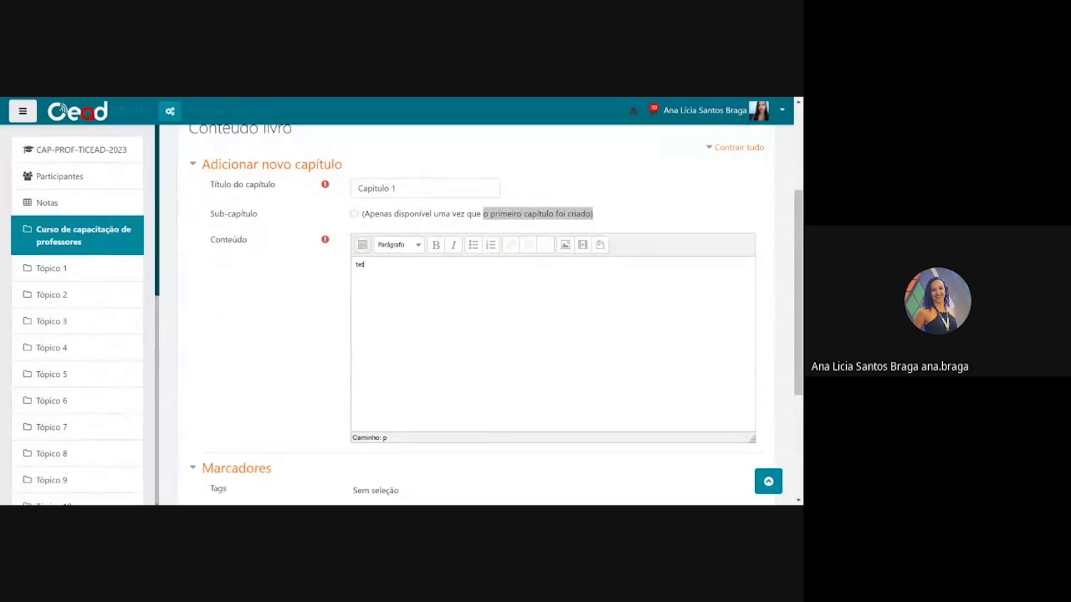
type("stexto")
scroll(390, 462, "down", 3)
left_click(401, 397)
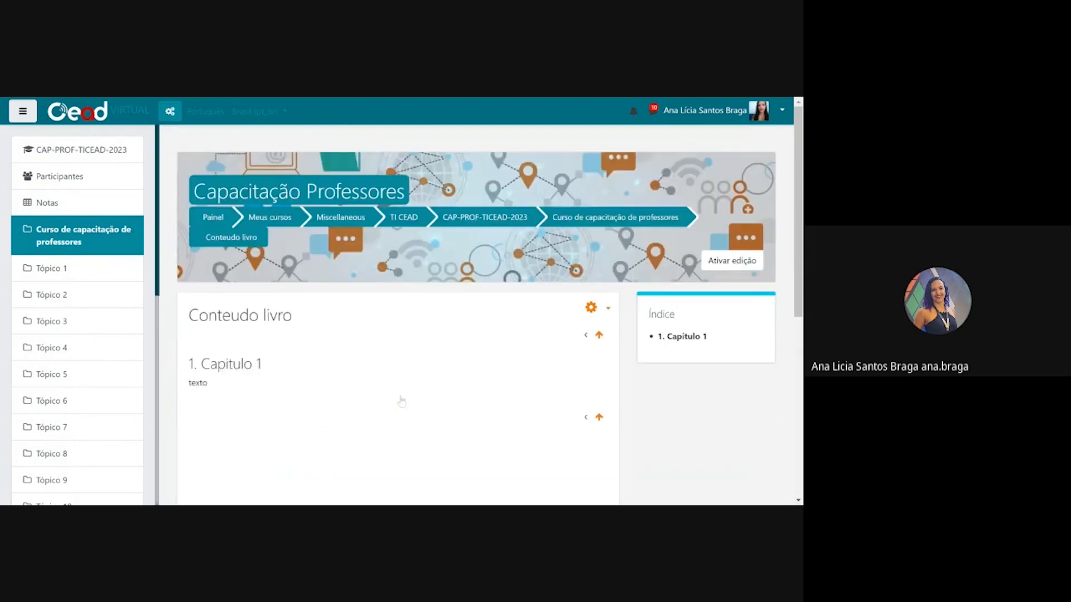
- Look over the saved book, highlighting the Índice heading, its chapter entry and the chapter text
scroll(418, 339, "down", 3)
scroll(422, 341, "up", 3)
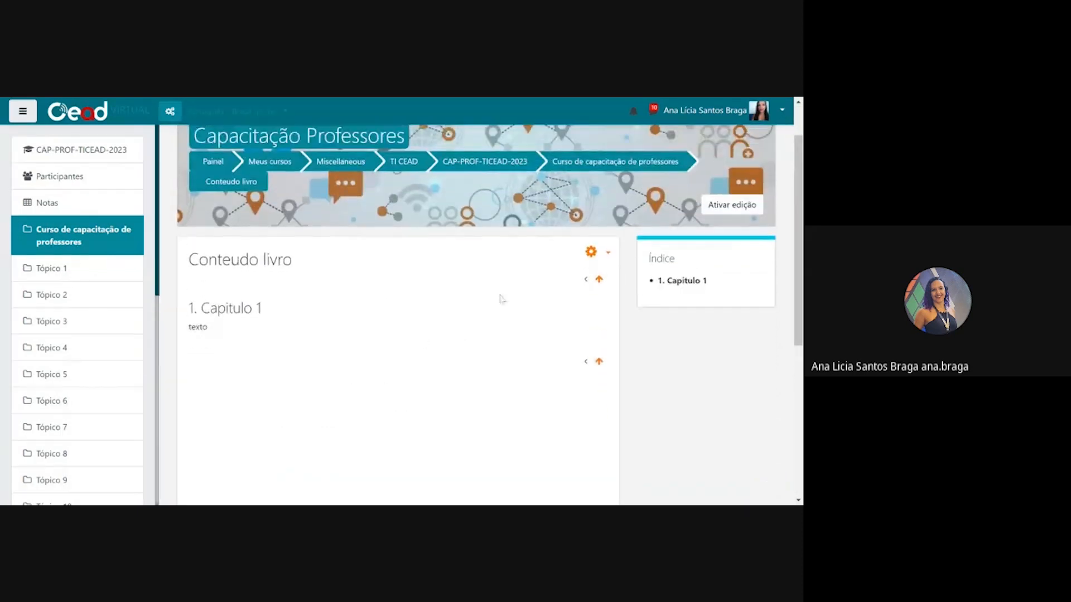
double_click(658, 259)
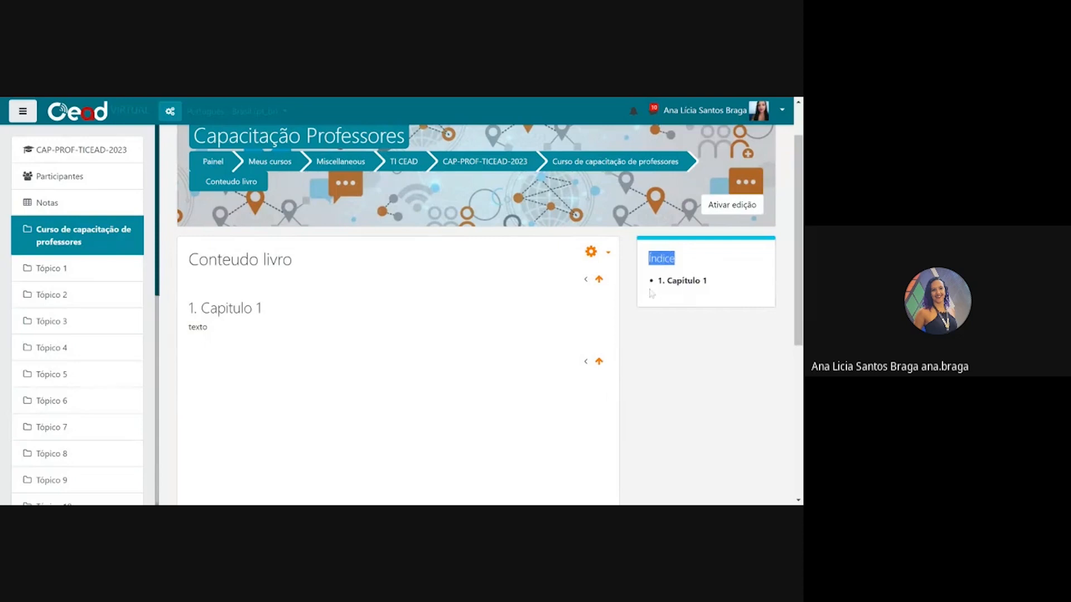
left_click(650, 283)
left_click_drag(653, 283, 662, 286)
left_click(716, 286)
left_click_drag(658, 282, 709, 283)
left_click(709, 282)
left_click_drag(208, 328, 195, 328)
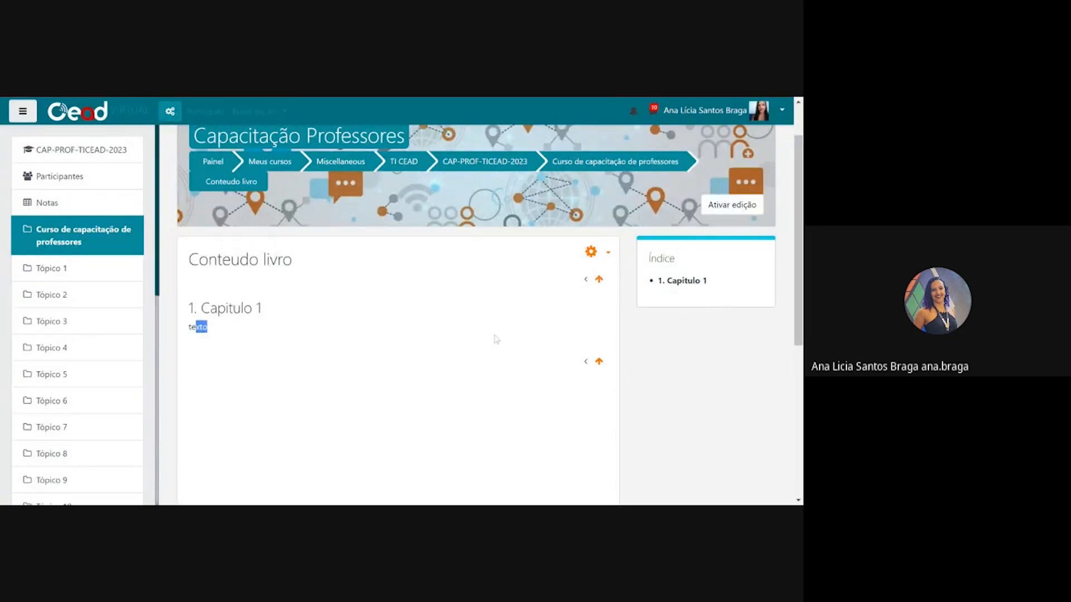
- Leave the book for the course page and turn editing on
left_click(600, 280)
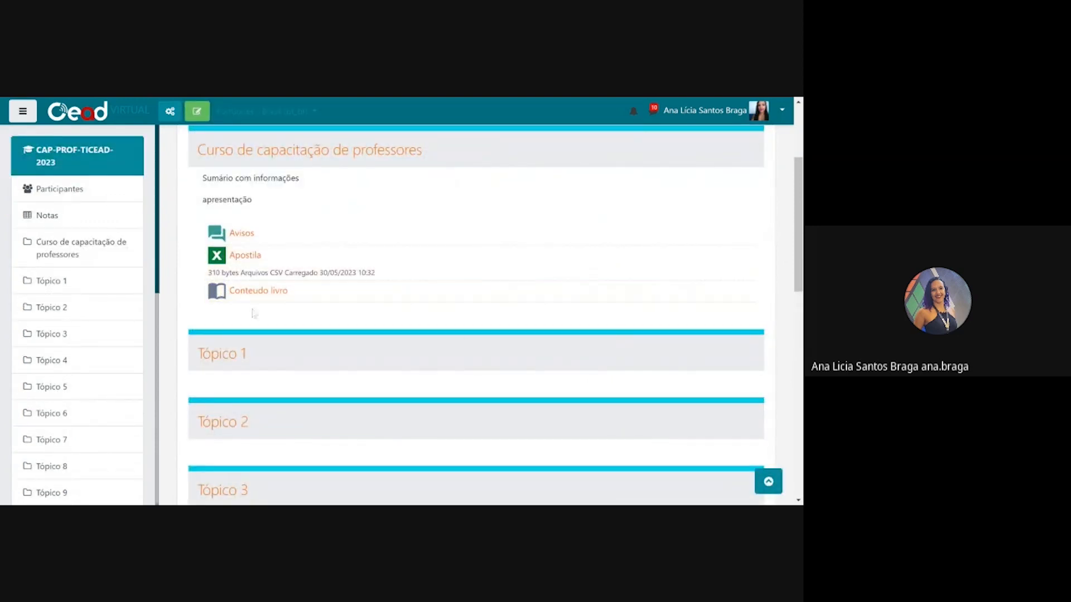
left_click(197, 111)
scroll(686, 235, "down", 2)
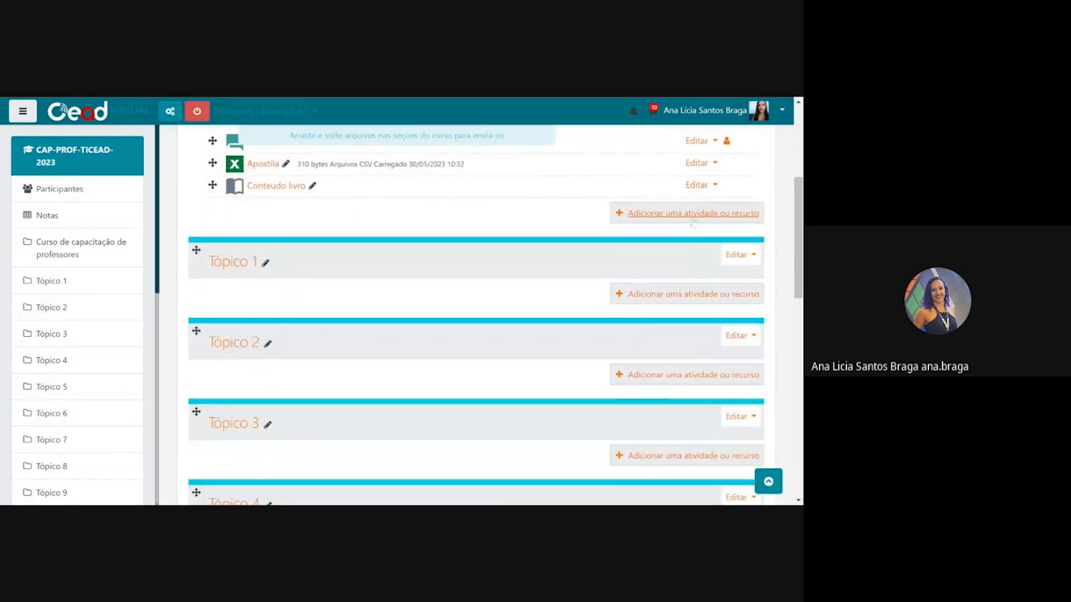
- Add a Página resource to the section Curso de capacitação de professores and name it "Página"
left_click(685, 213)
scroll(296, 419, "down", 5)
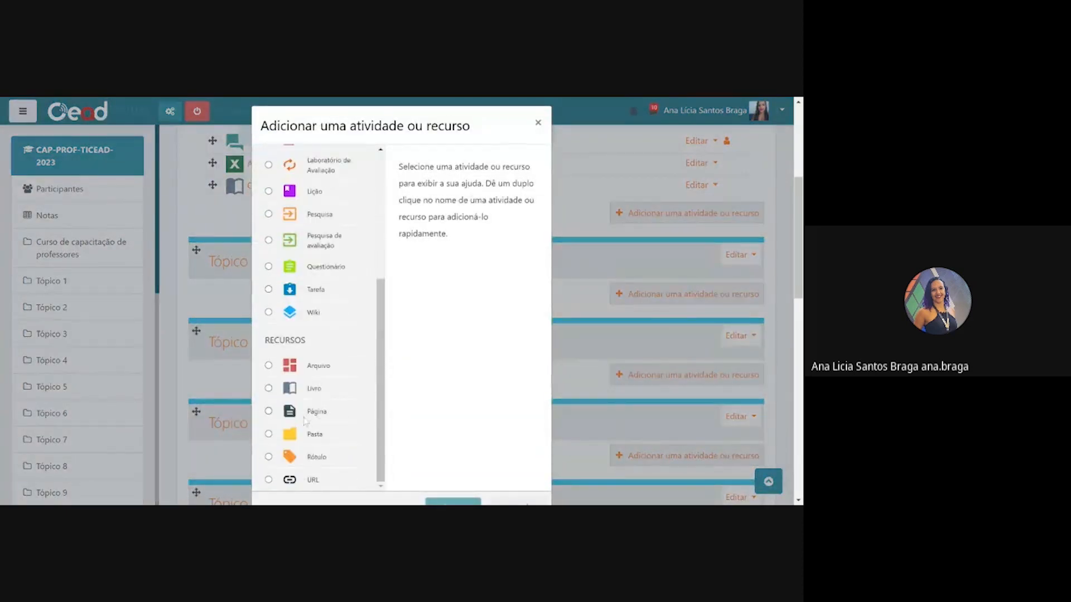
left_click(294, 412)
scroll(621, 419, "down", 2)
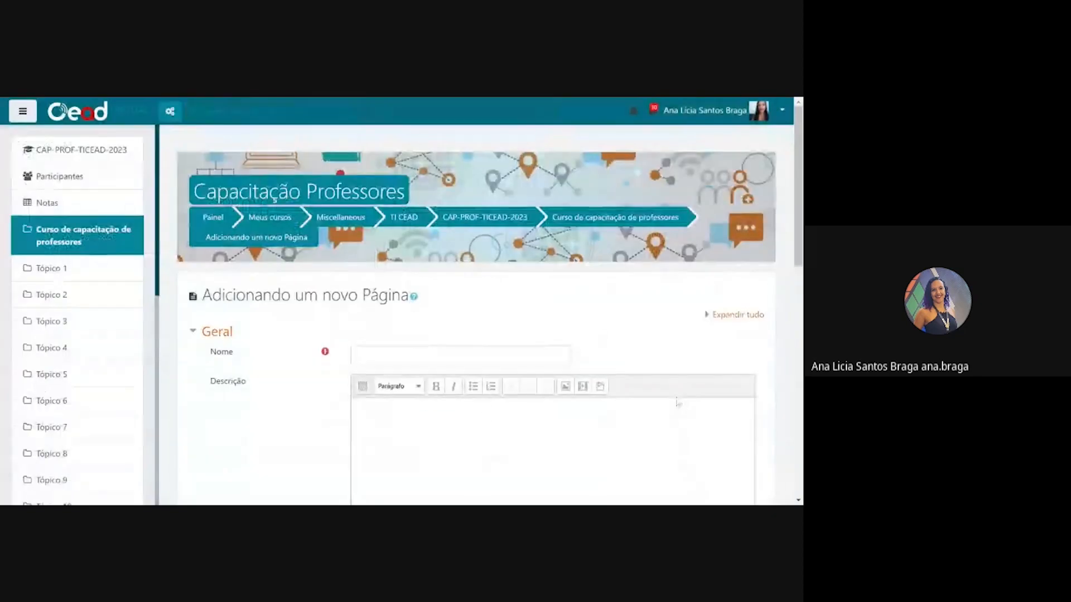
scroll(677, 402, "down", 2)
left_click(460, 244)
type("Página")
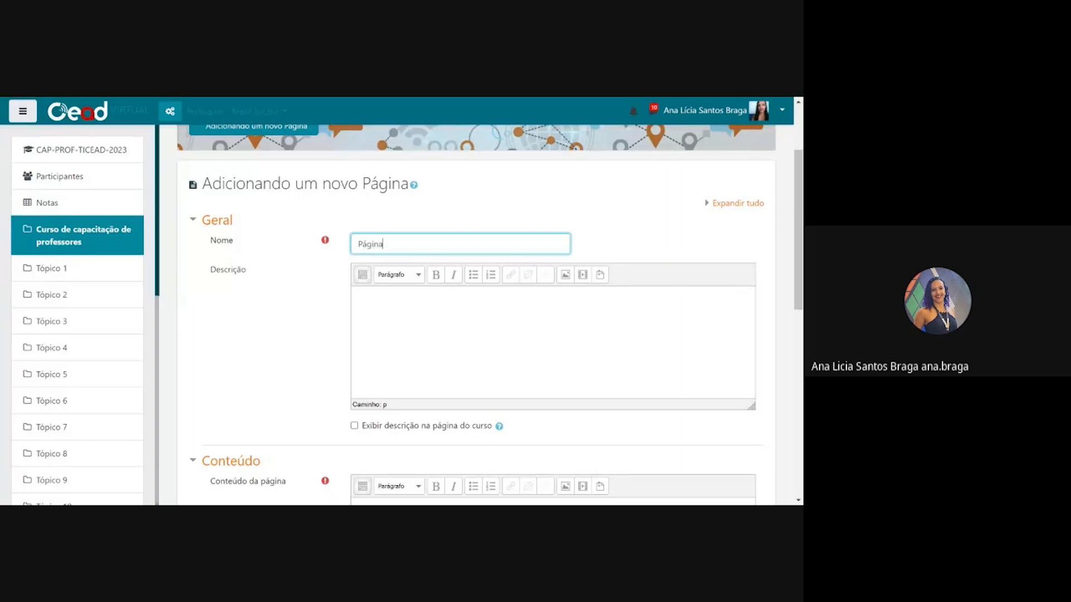
- Expand the formatting tools for the page content and enter the sample text "ovnsovineabovm"
scroll(296, 270, "down", 5)
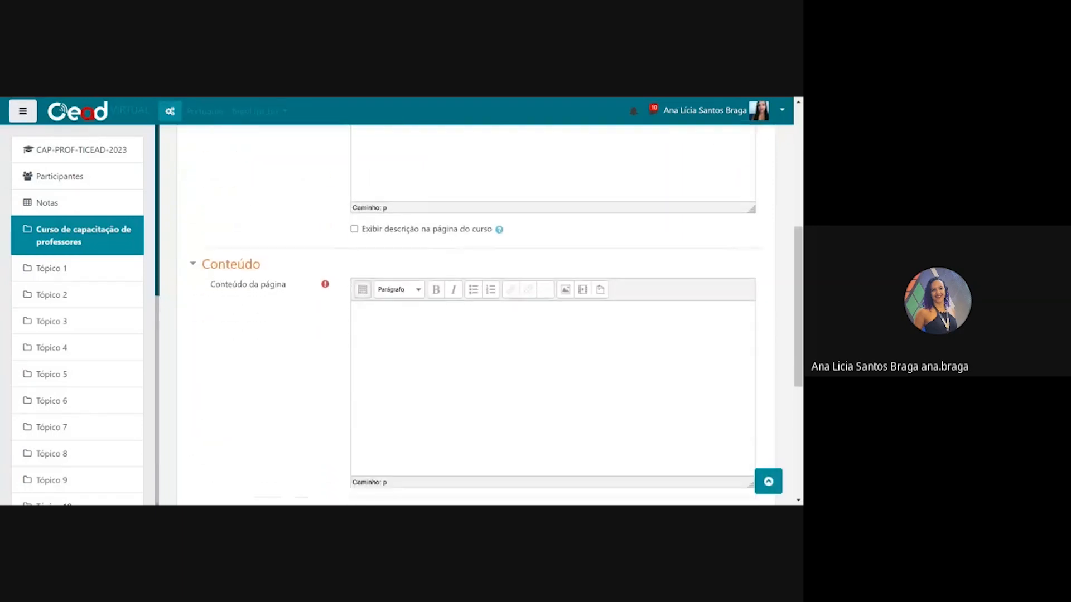
left_click_drag(219, 203, 300, 210)
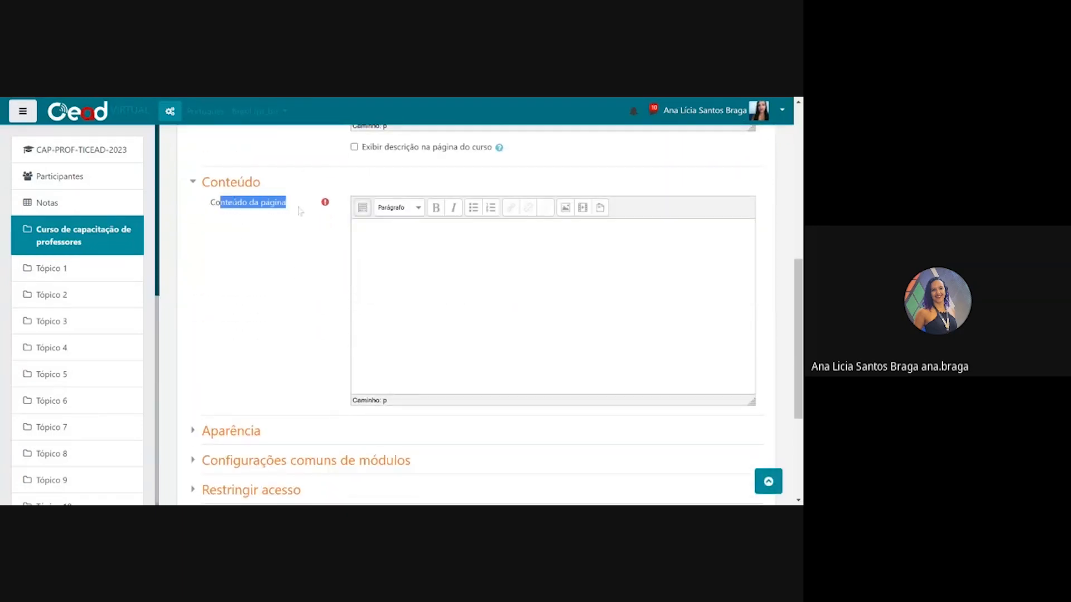
left_click(362, 208)
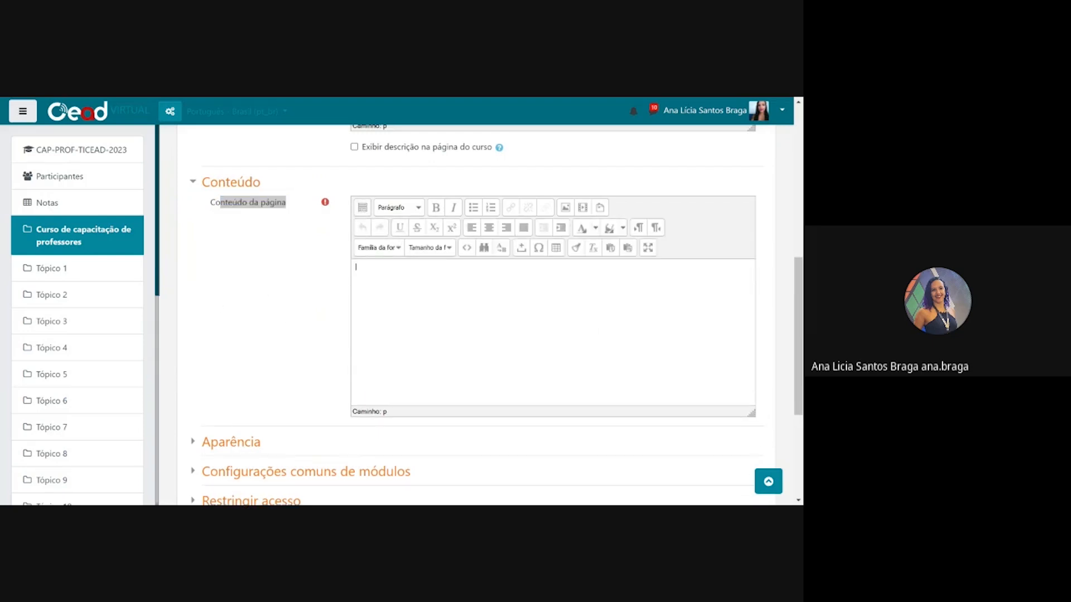
type("ovnsovineabovm")
- View the image insertion options and the file upload form for the page content, and close both without inserting anything
left_click(565, 207)
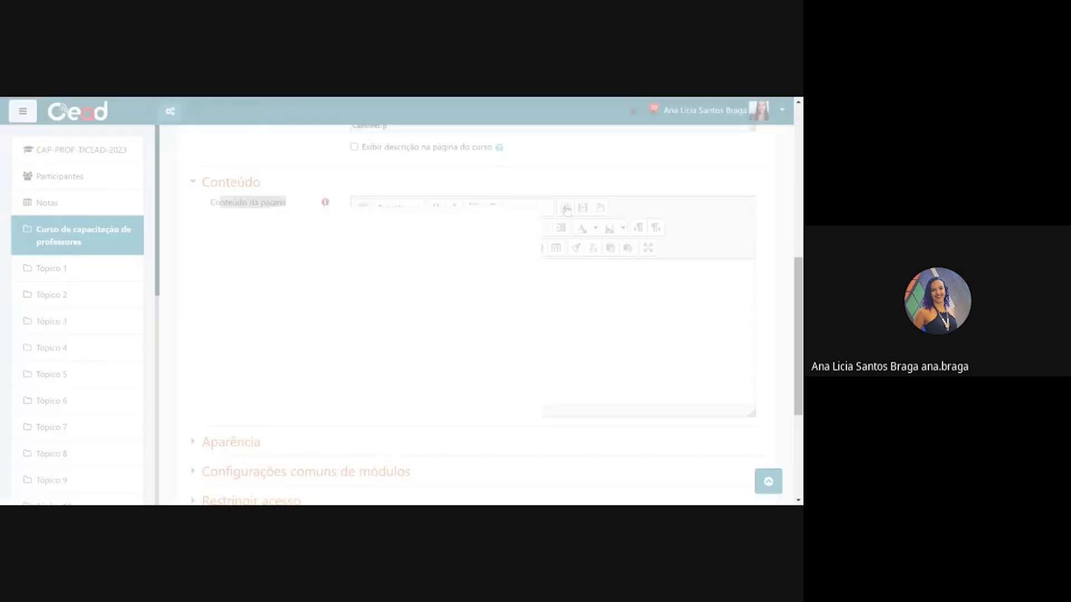
left_click(371, 251)
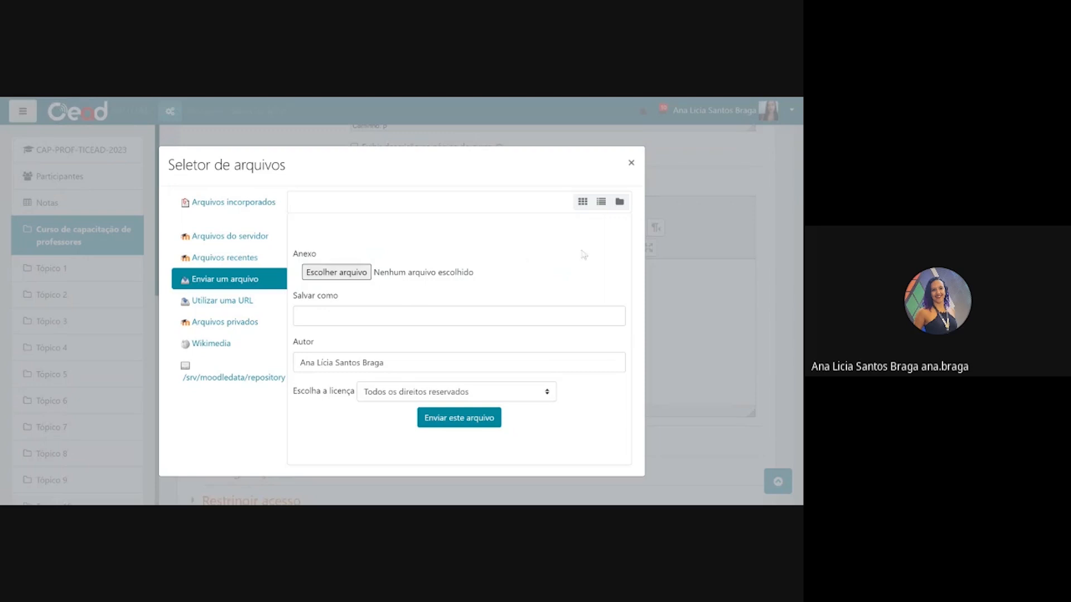
left_click(630, 163)
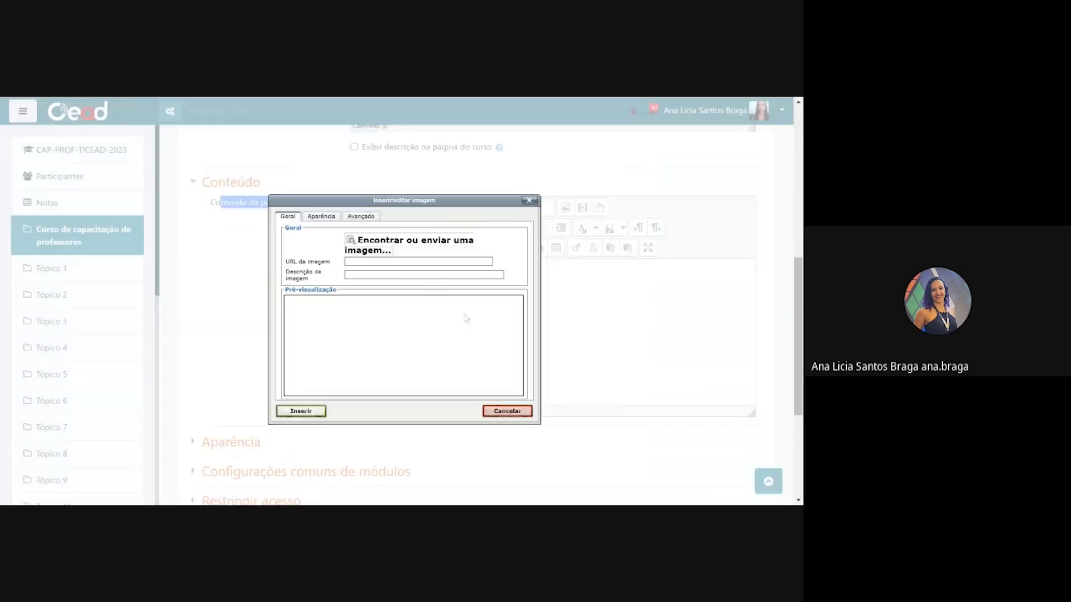
left_click(529, 202)
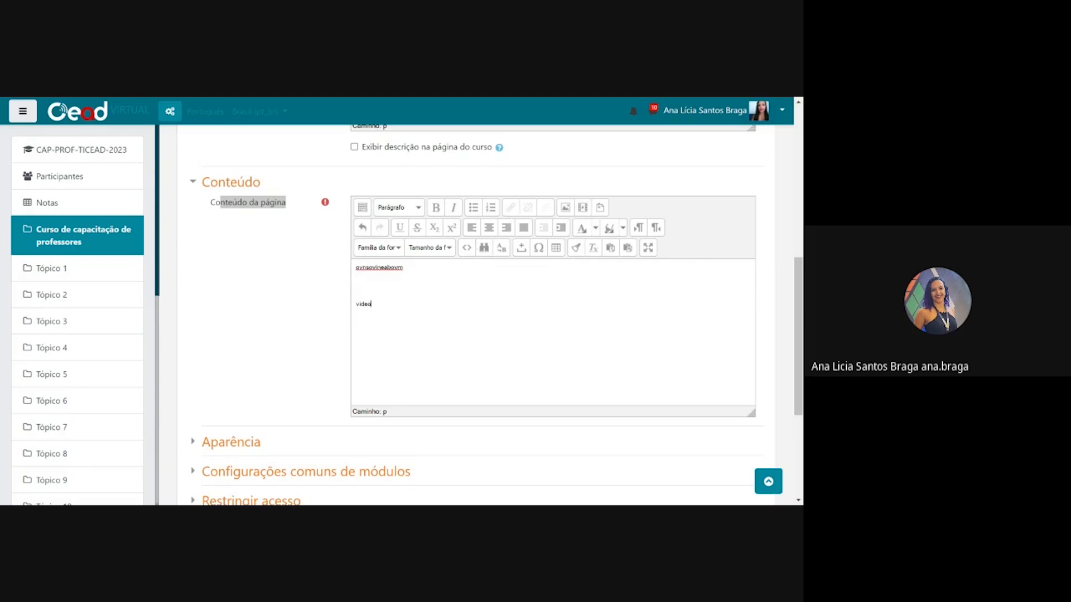
- Select the word "video" in the page content, examine the link URL and target options, and cancel the link
double_click(363, 304)
left_click(510, 208)
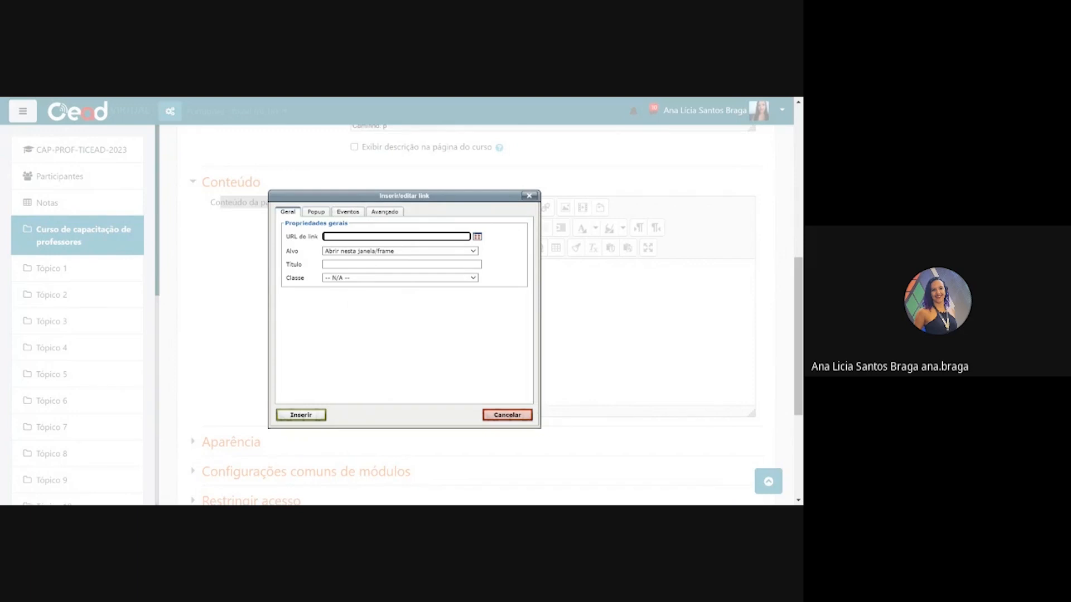
left_click(390, 253)
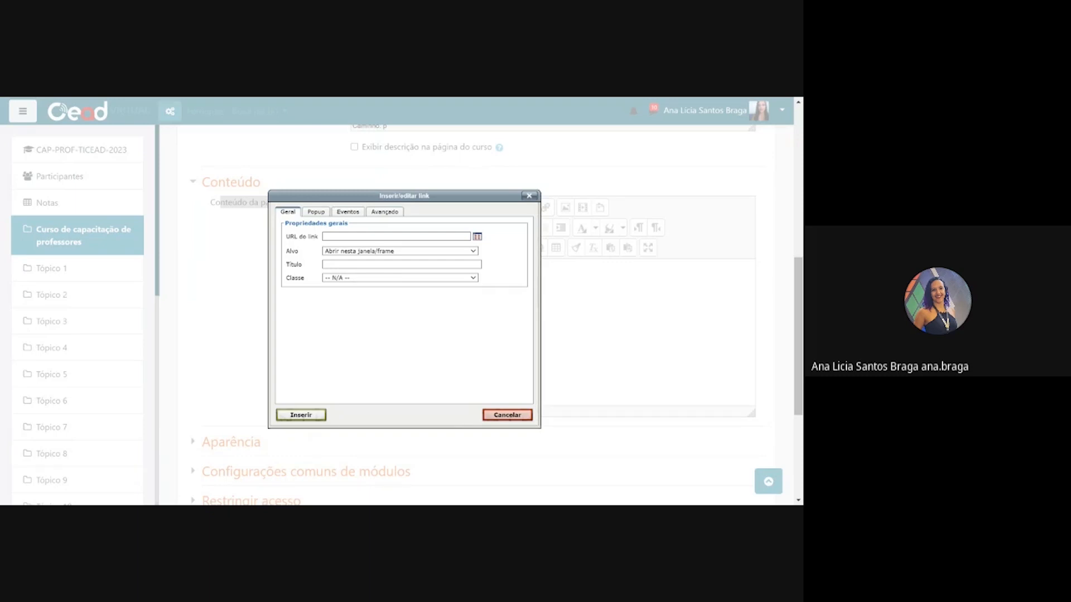
left_click(445, 252)
key("Tab")
key("Tab")
left_click(494, 416)
- Examine the page's Aparência, common module and access restriction settings
scroll(338, 357, "down", 4)
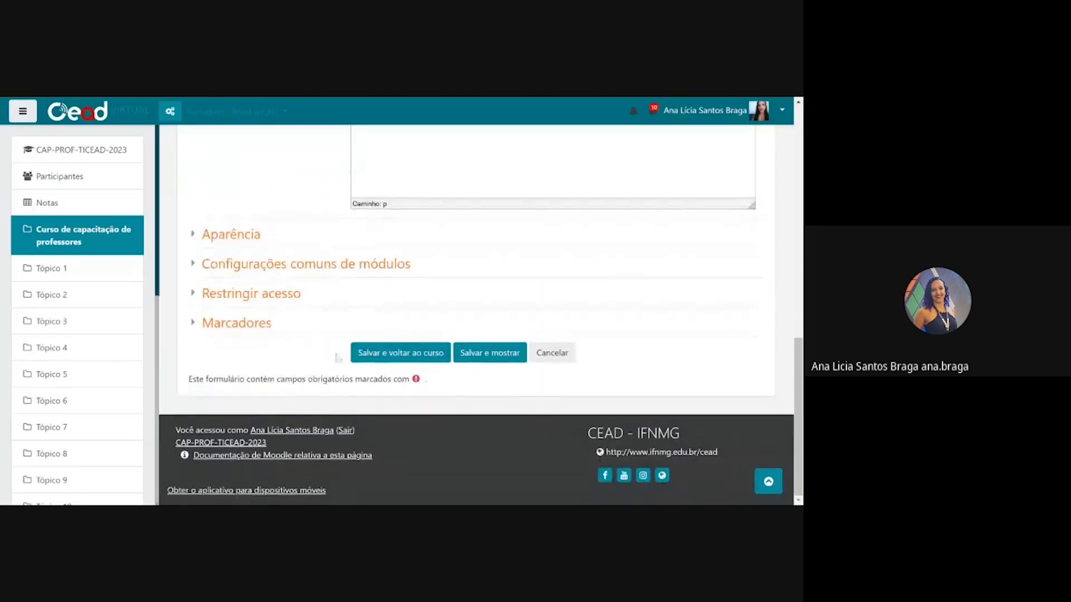
left_click(193, 237)
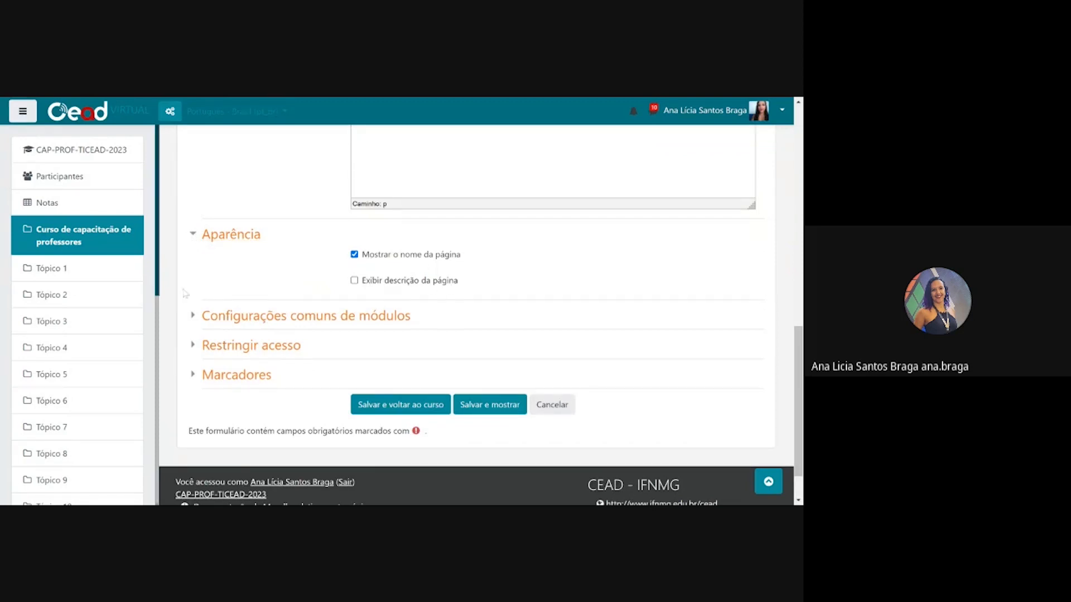
left_click(191, 316)
left_click(190, 316)
left_click(191, 344)
left_click(191, 344)
left_click(193, 317)
left_click(194, 316)
- Save and display the new page, and look through it down to its navigation footer
scroll(368, 365, "up", 10)
scroll(368, 365, "up", 3)
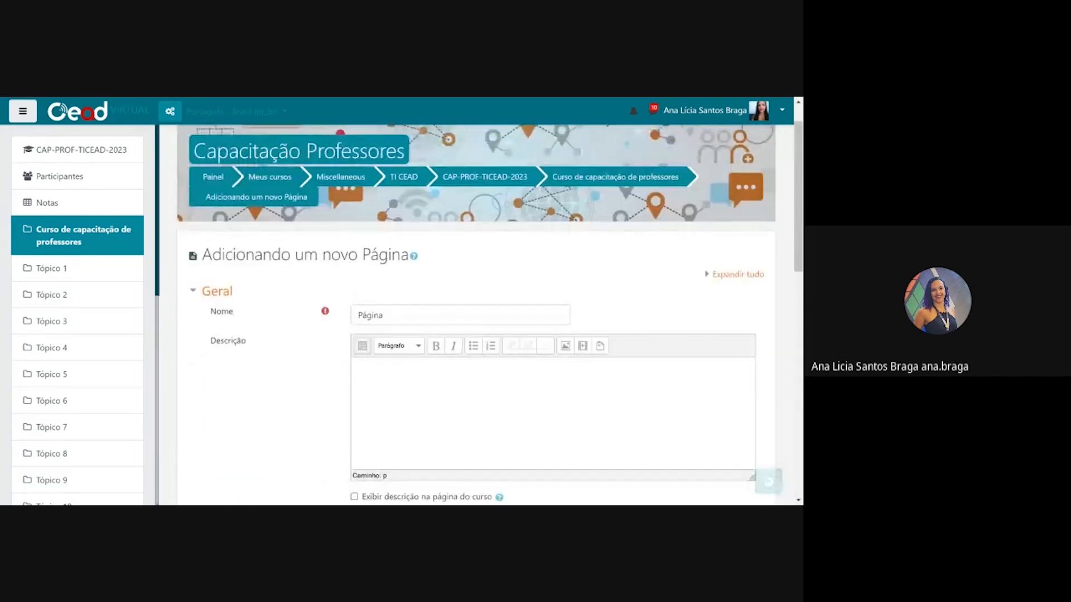
scroll(368, 365, "down", 6)
scroll(477, 446, "down", 5)
left_click(481, 461)
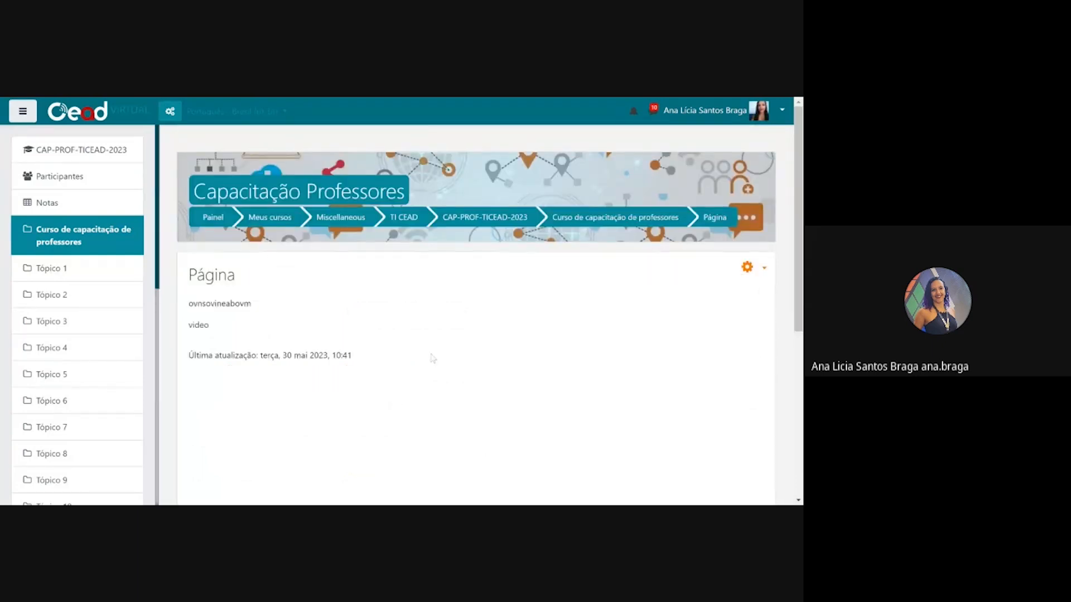
scroll(330, 265, "down", 4)
scroll(410, 257, "up", 4)
scroll(410, 262, "down", 1)
scroll(413, 274, "down", 4)
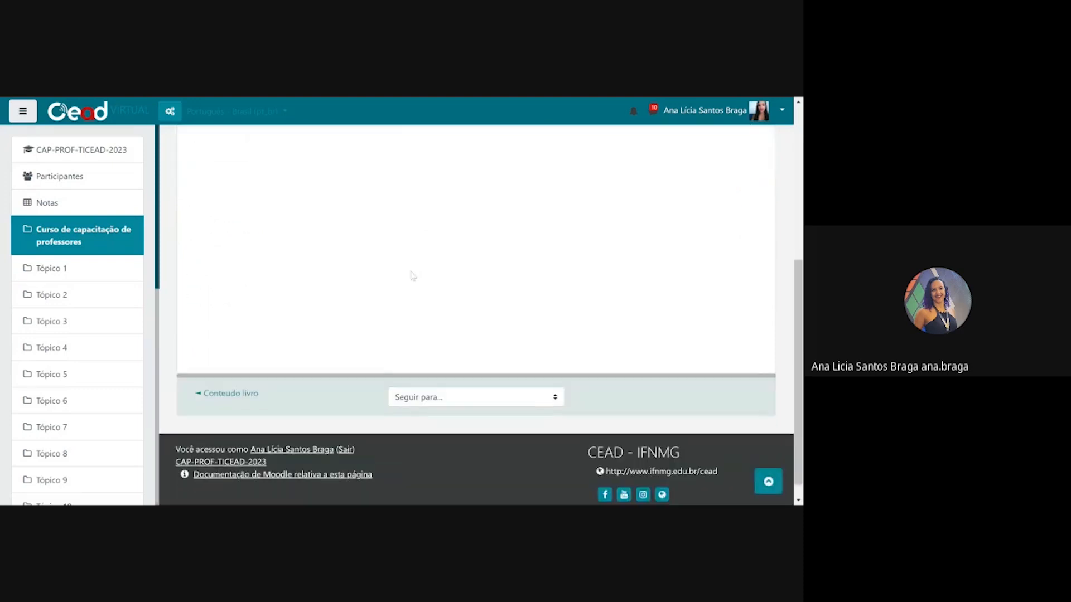
- Look through the saved page, examine its Seguir para navigation list, and return to the course page
scroll(412, 274, "down", 1)
scroll(402, 292, "up", 6)
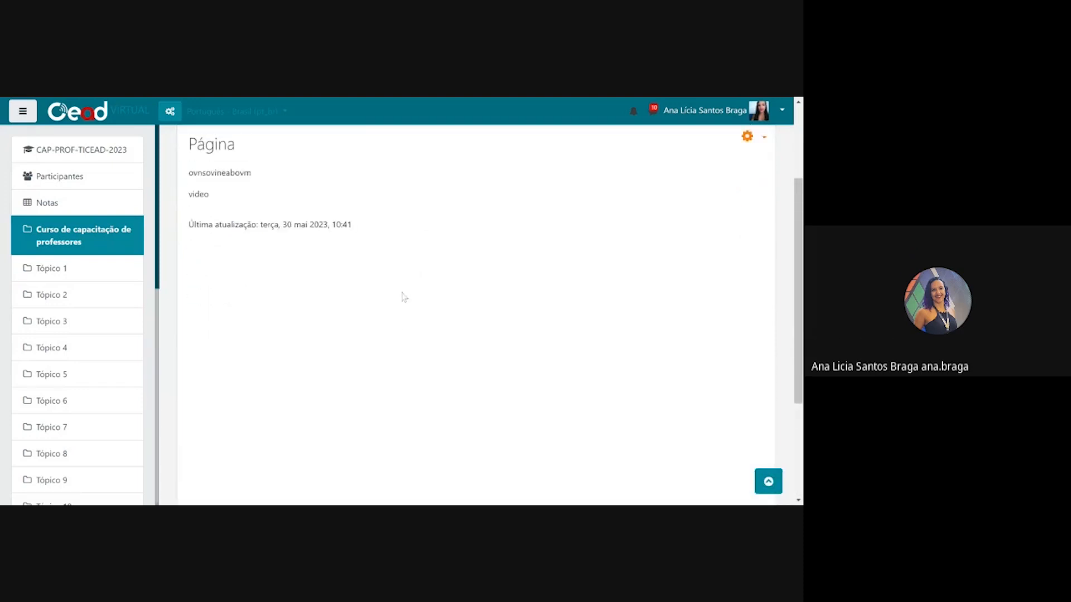
scroll(402, 297, "down", 6)
scroll(402, 297, "up", 2)
scroll(385, 324, "down", 2)
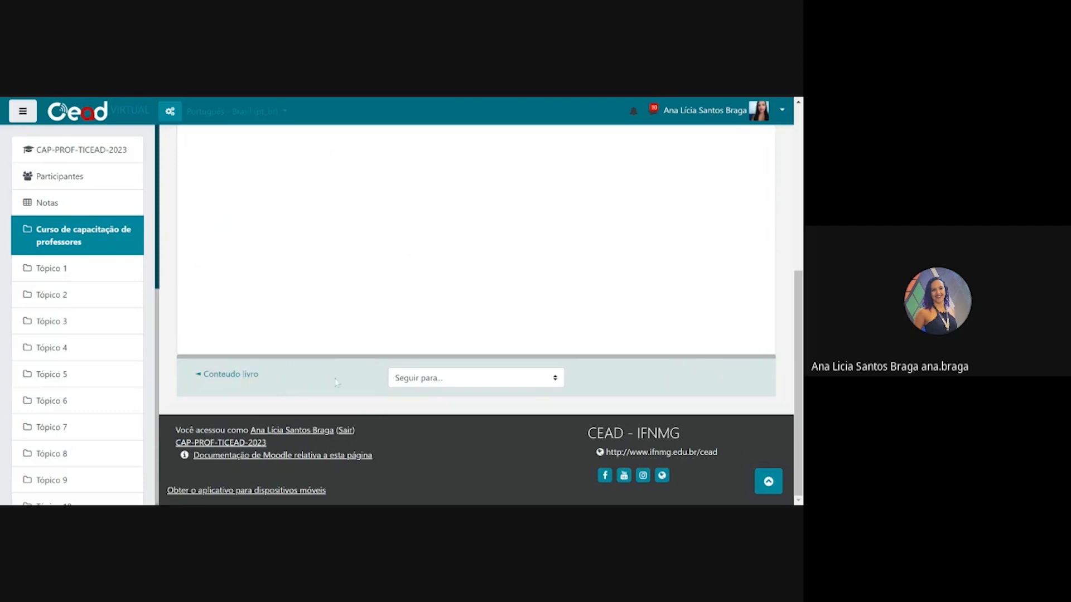
scroll(636, 343, "up", 5)
scroll(632, 343, "down", 4)
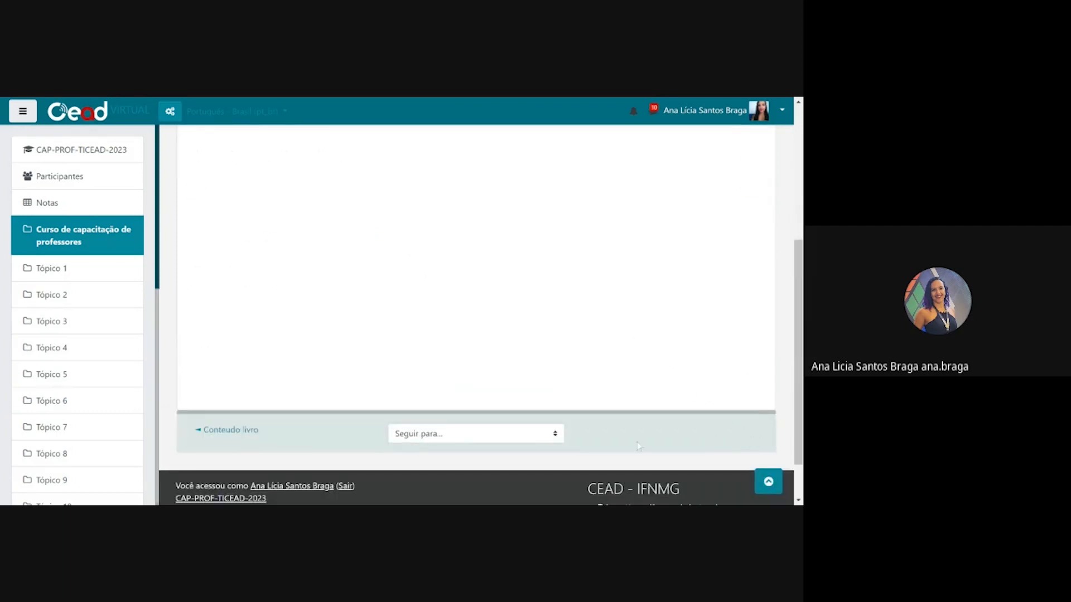
left_click(466, 431)
scroll(401, 435, "up", 6)
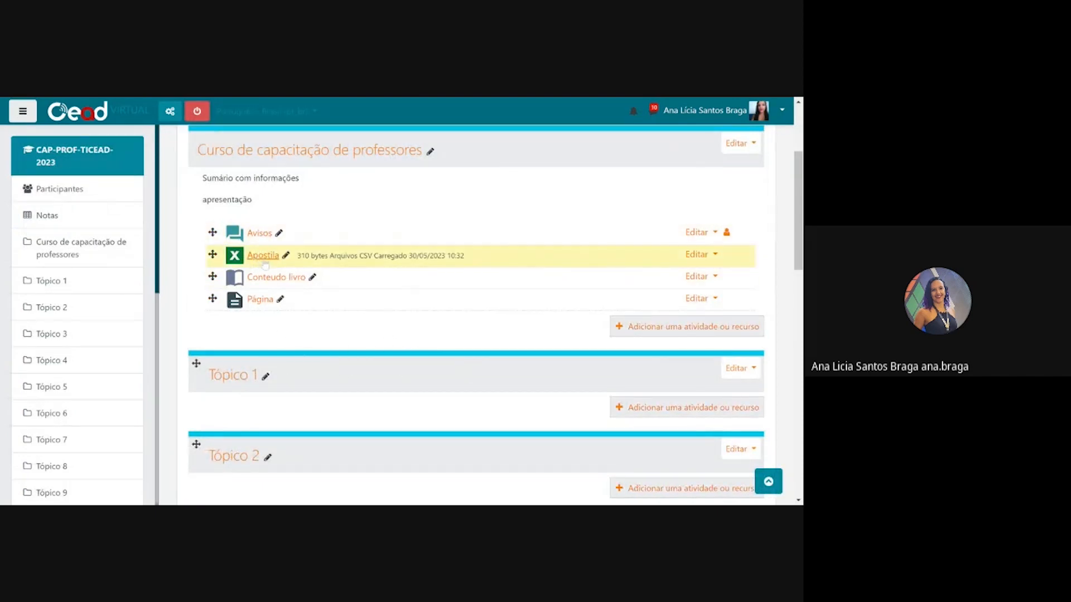
- Add a Pasta resource to the Curso de capacitação de professores section and name it Pasta de arquivos
left_click(641, 327)
scroll(302, 252, "down", 7)
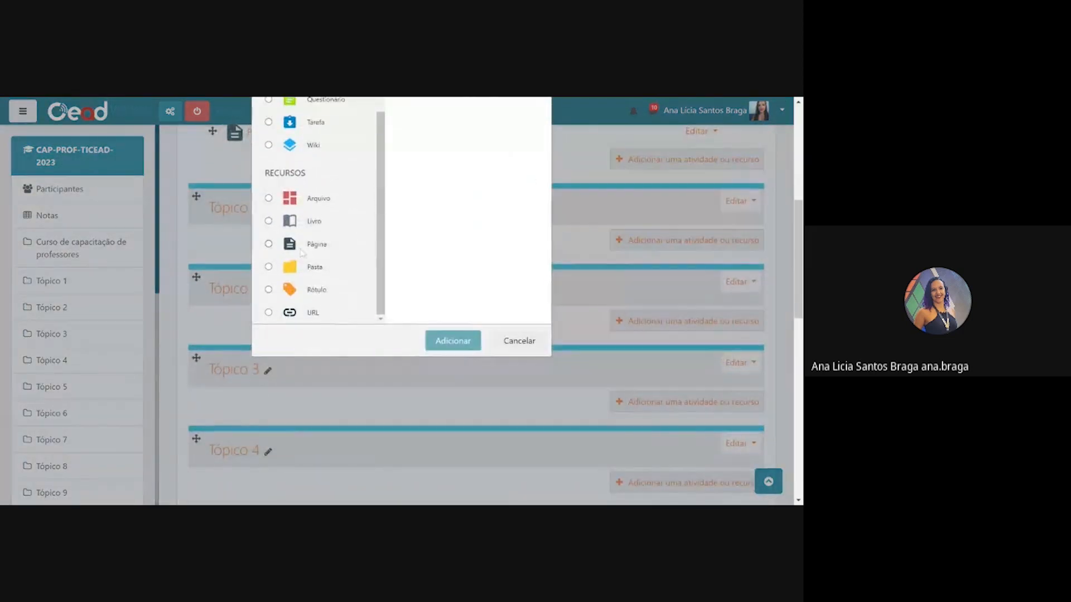
left_click(268, 266)
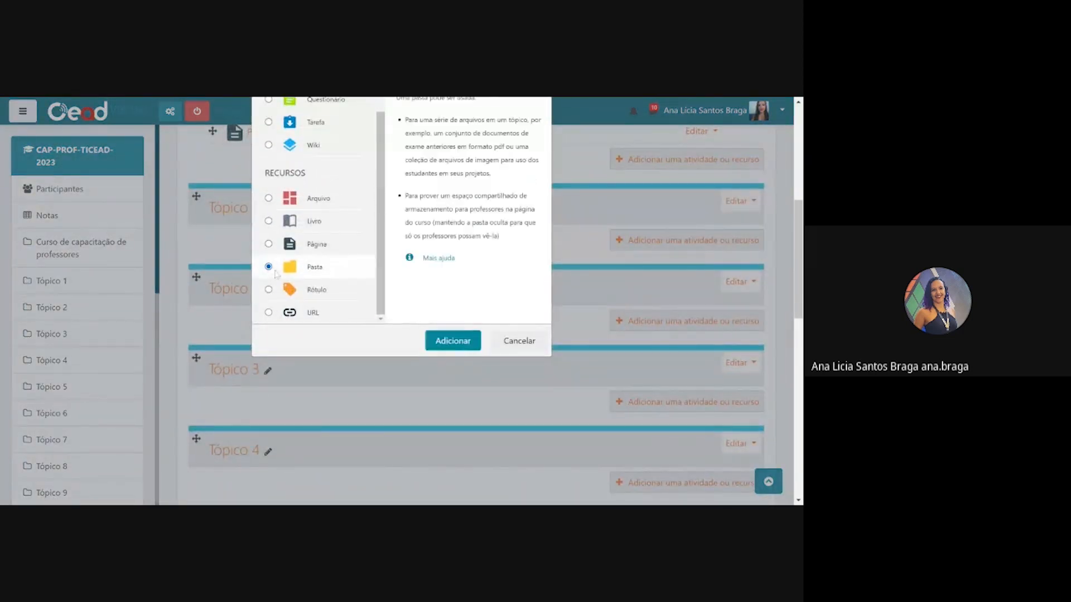
left_click(446, 340)
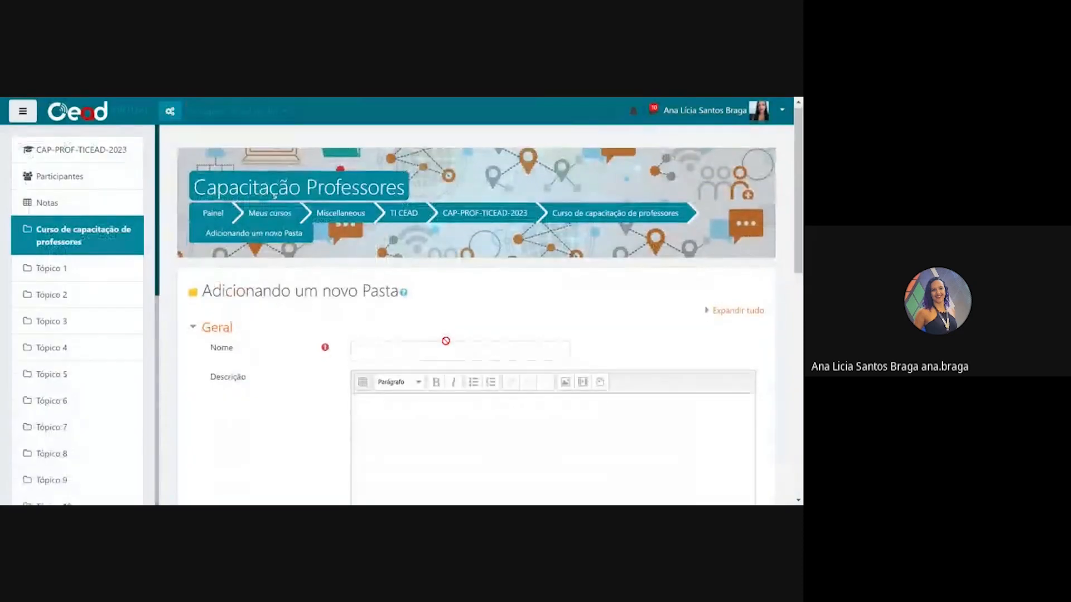
type("Pas")
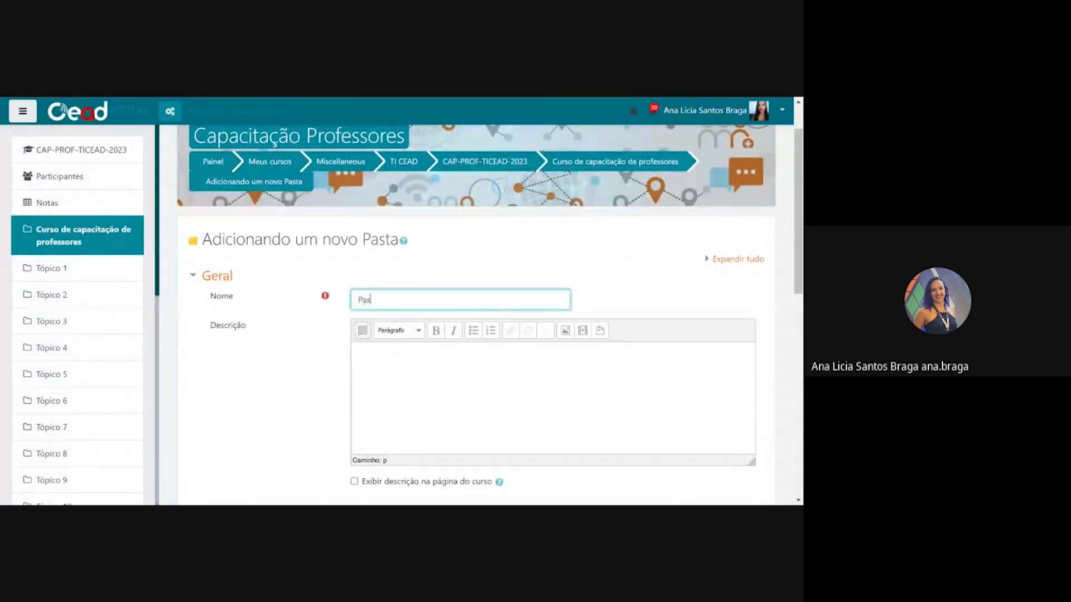
type("ta de arquivos")
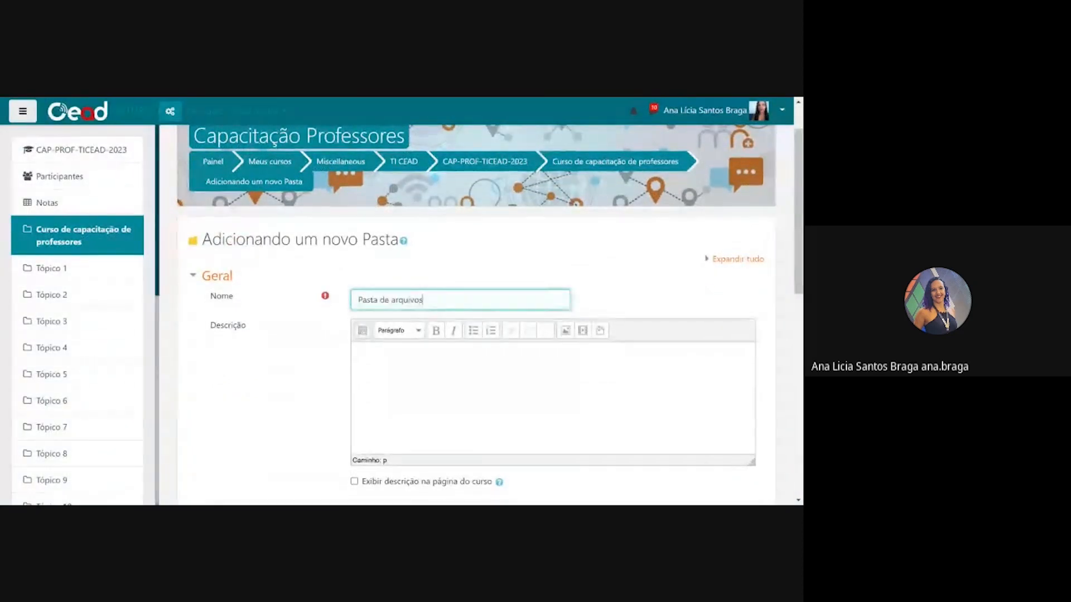
- Leave the folder's description empty and upload SerJur.csv and CapRecDoc1.csv to its content
scroll(336, 293, "down", 3)
scroll(336, 293, "up", 1)
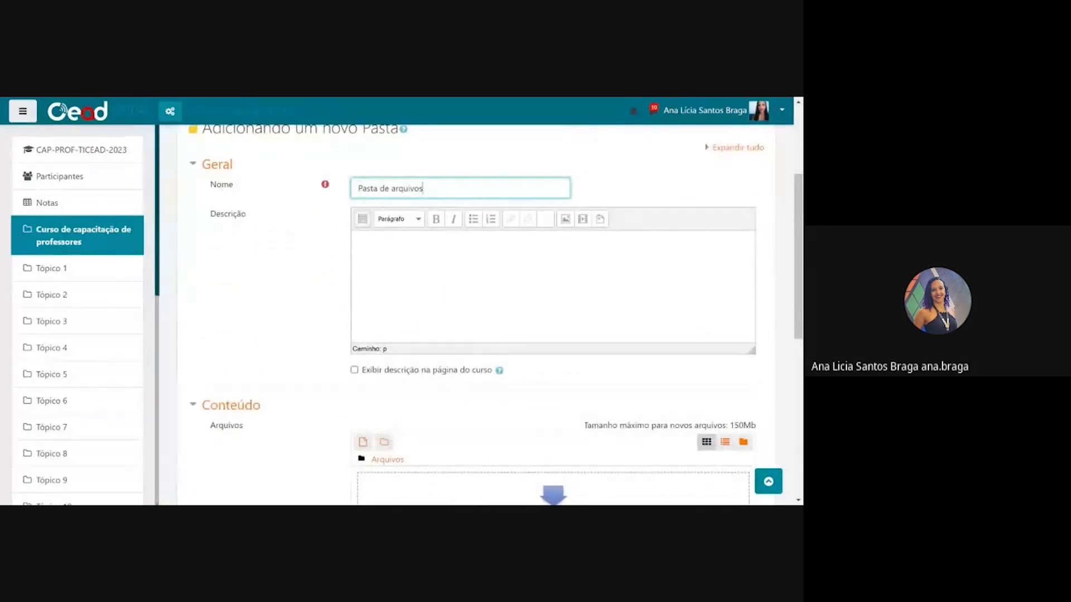
left_click(445, 294)
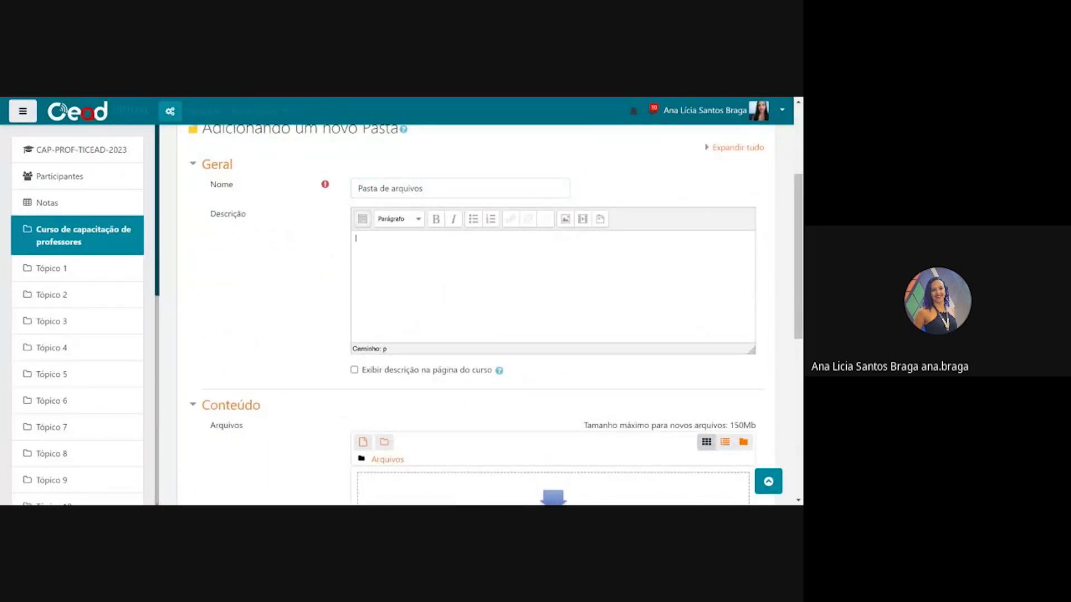
scroll(440, 370, "down", 1)
scroll(360, 333, "down", 2)
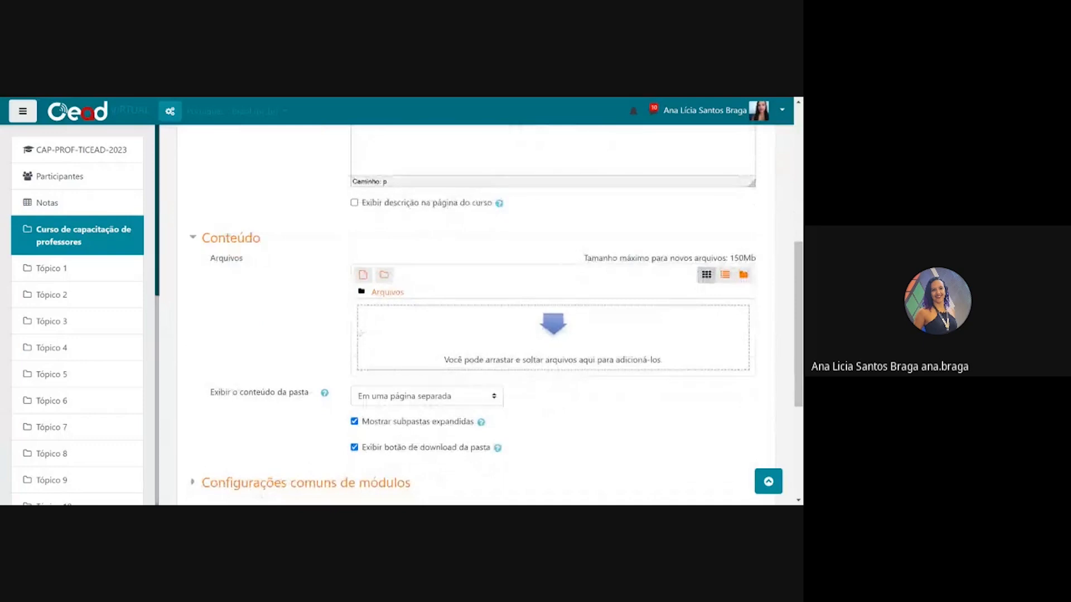
left_click(362, 274)
left_click(342, 272)
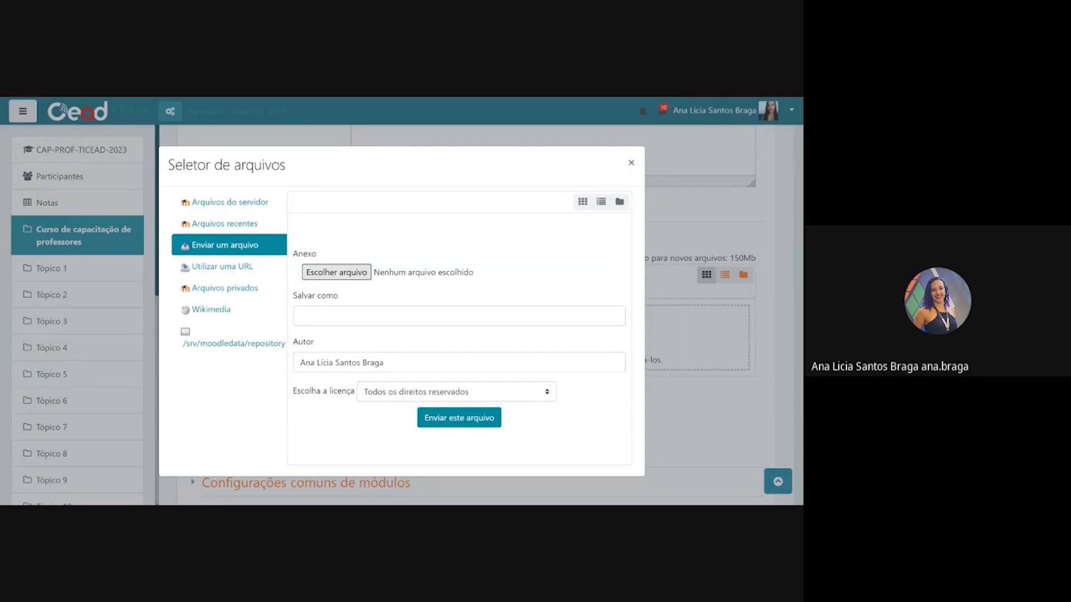
left_click(456, 420)
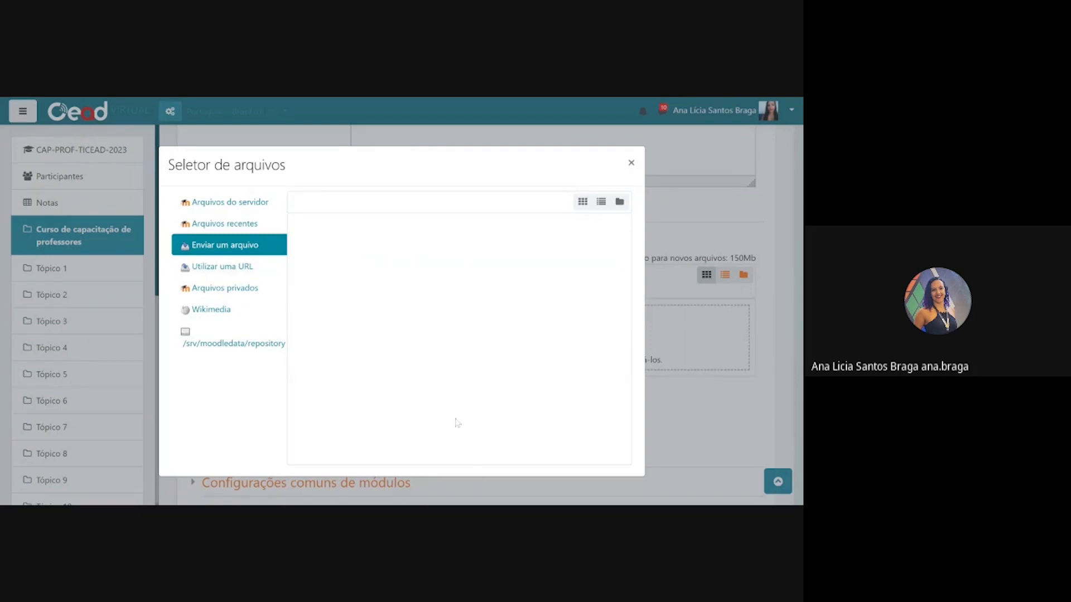
left_click(362, 274)
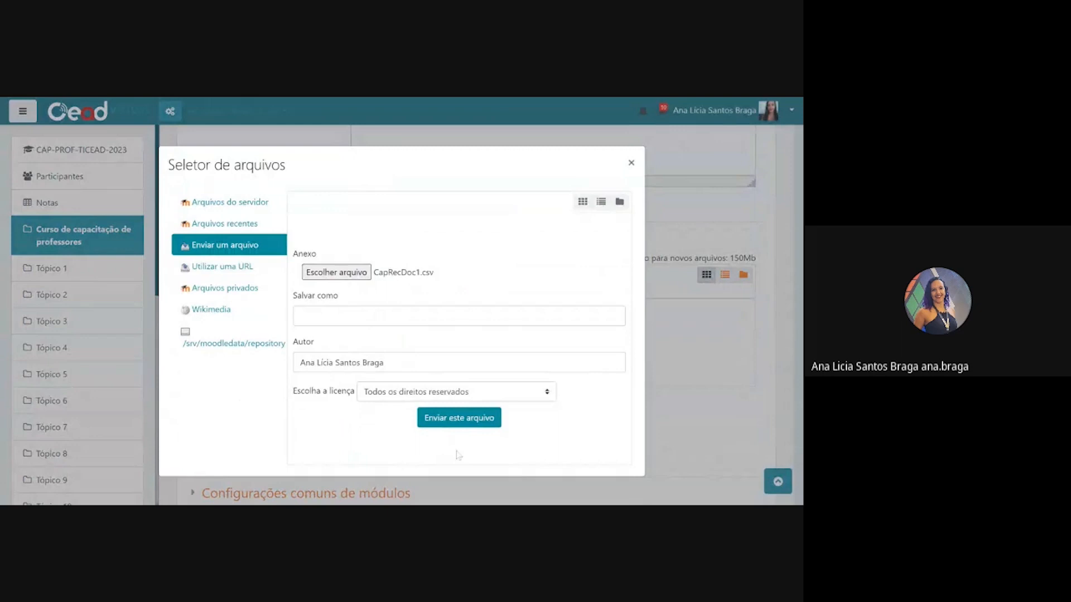
left_click(457, 419)
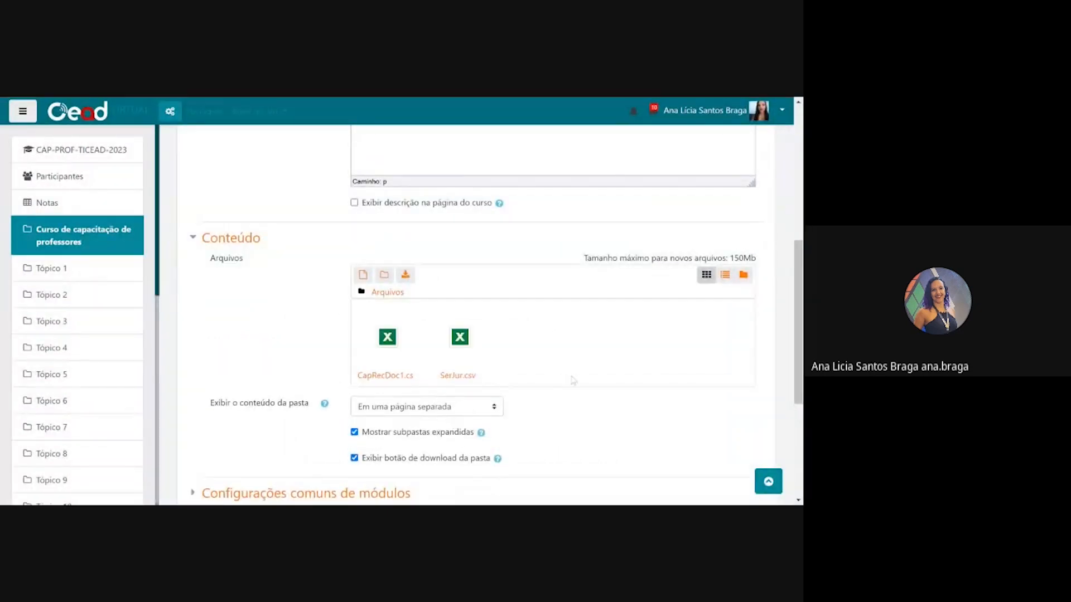
- Set the folder content to display as Embutida em uma página do curso and highlight the Mostrar subpastas expandidas option
scroll(580, 435, "down", 2)
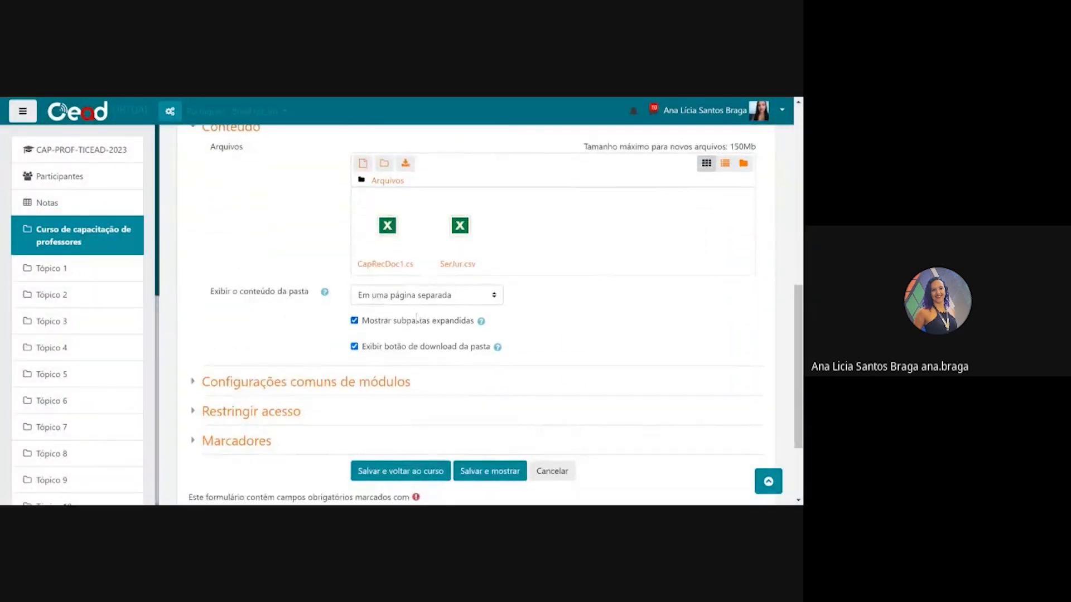
left_click(360, 300)
left_click(363, 322)
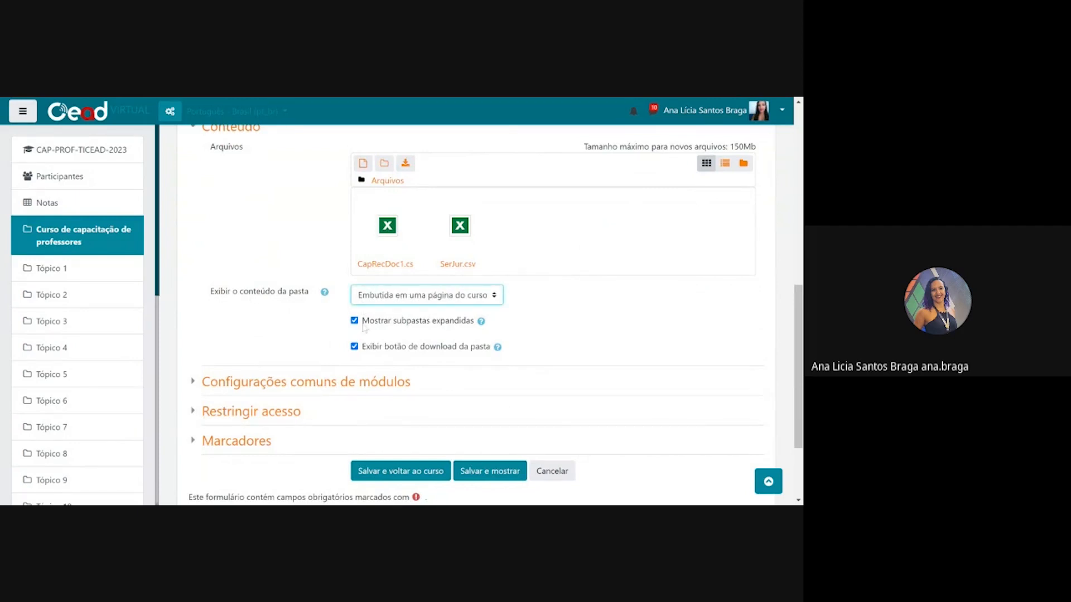
left_click(387, 309)
left_click(446, 321)
left_click(560, 329)
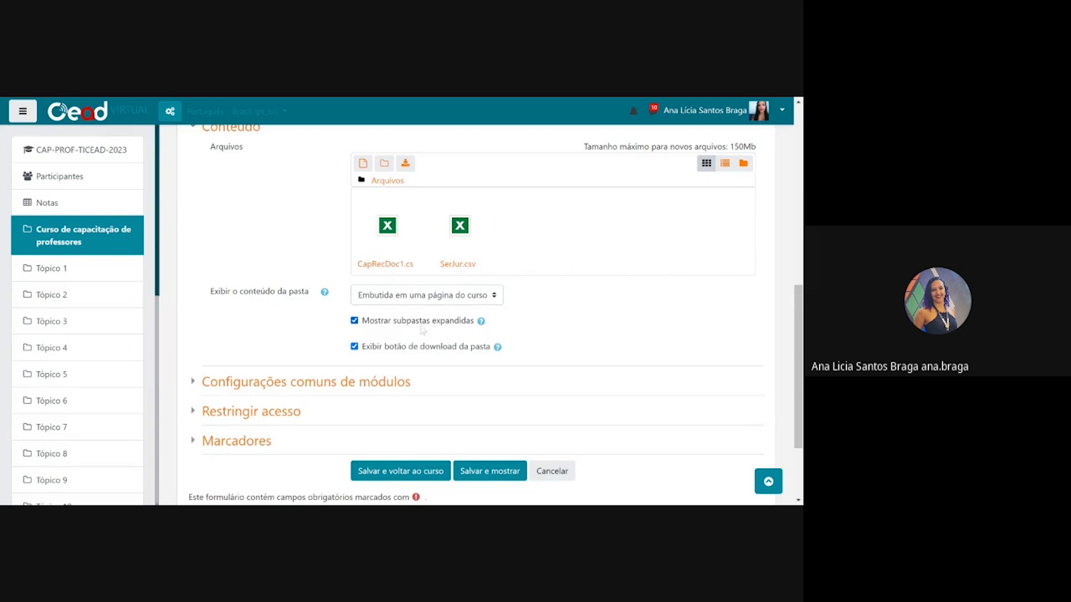
left_click_drag(377, 323, 473, 331)
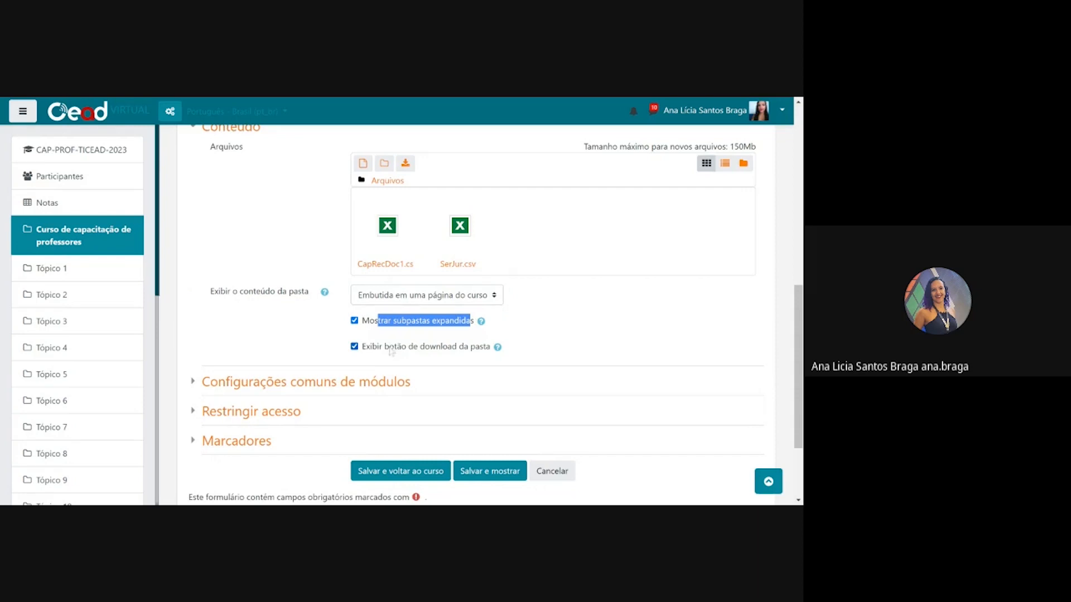
left_click(596, 243)
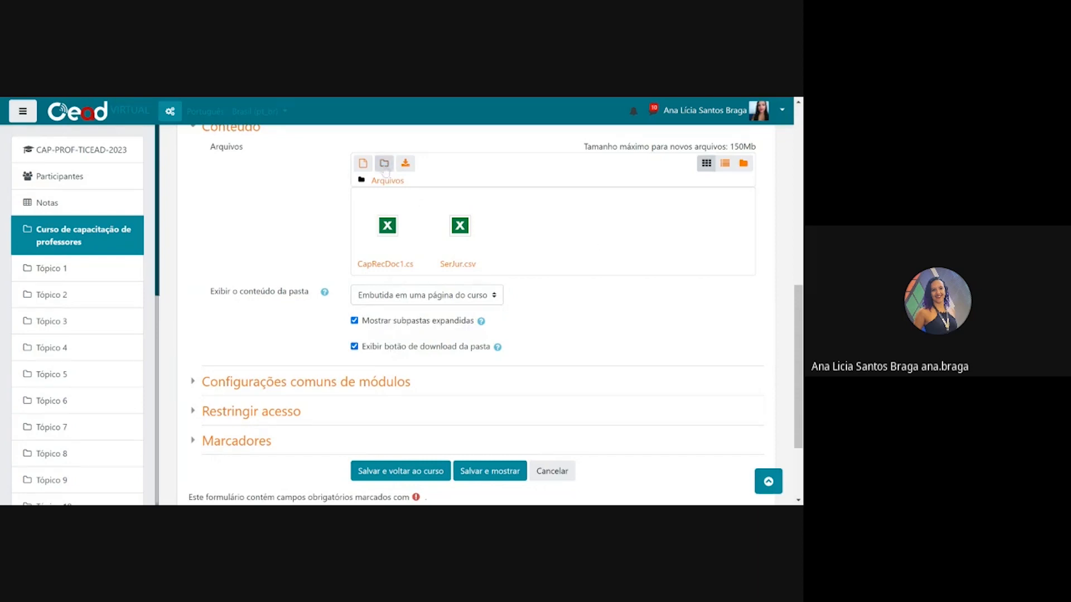
- Create a subfolder named Subpasta within the folder's files
left_click(384, 164)
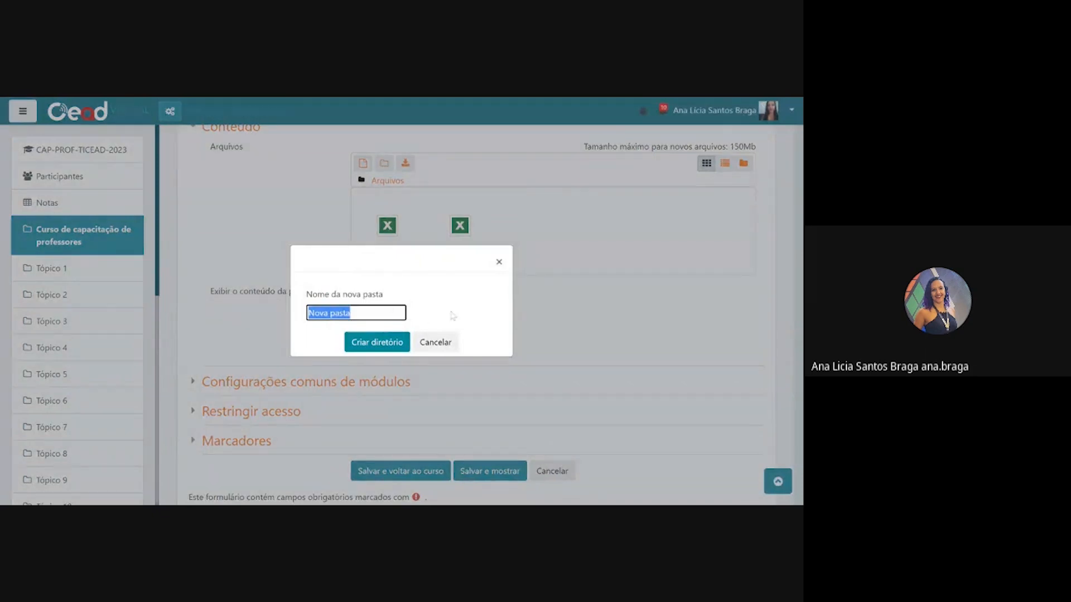
type("No")
key("BackSpace")
type("S")
key("BackSpace")
type("Subpast")
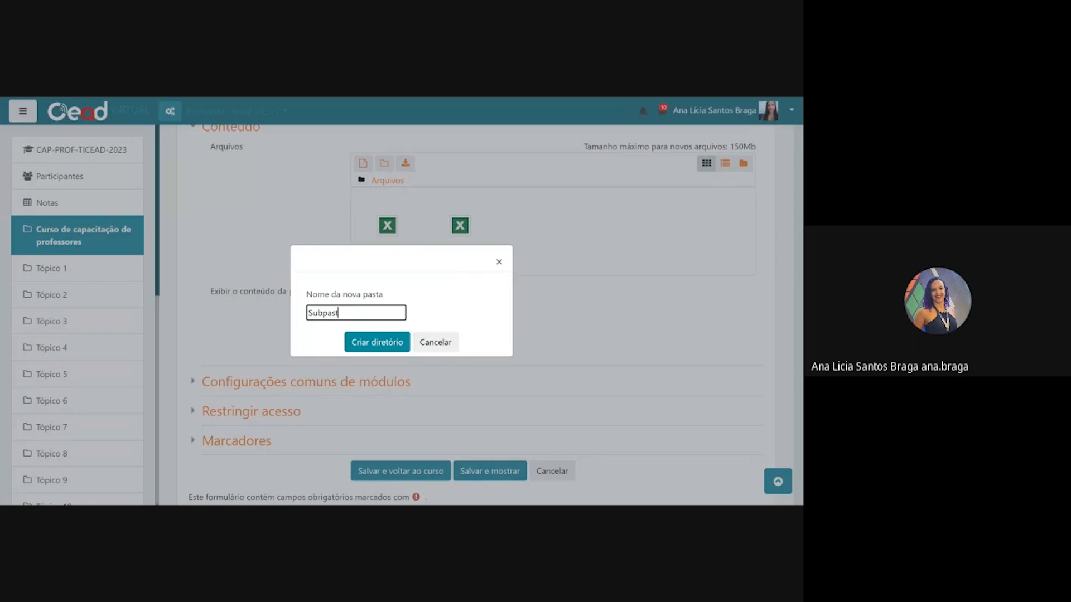
type("a")
left_click(395, 340)
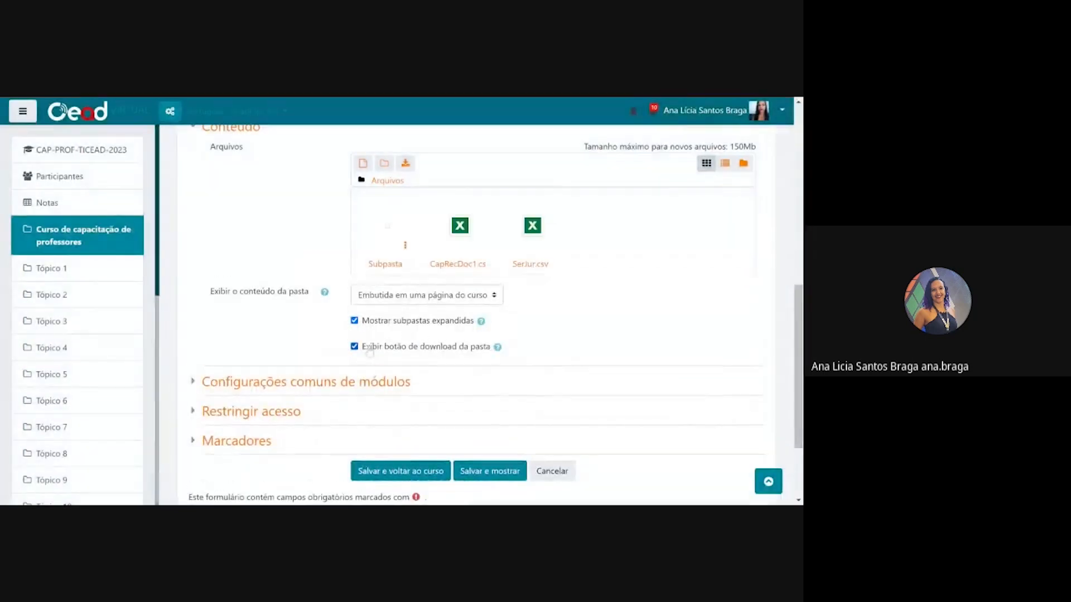
- Upload the PDF Resultado Chamada Pública.pdf into Subpasta
left_click(386, 227)
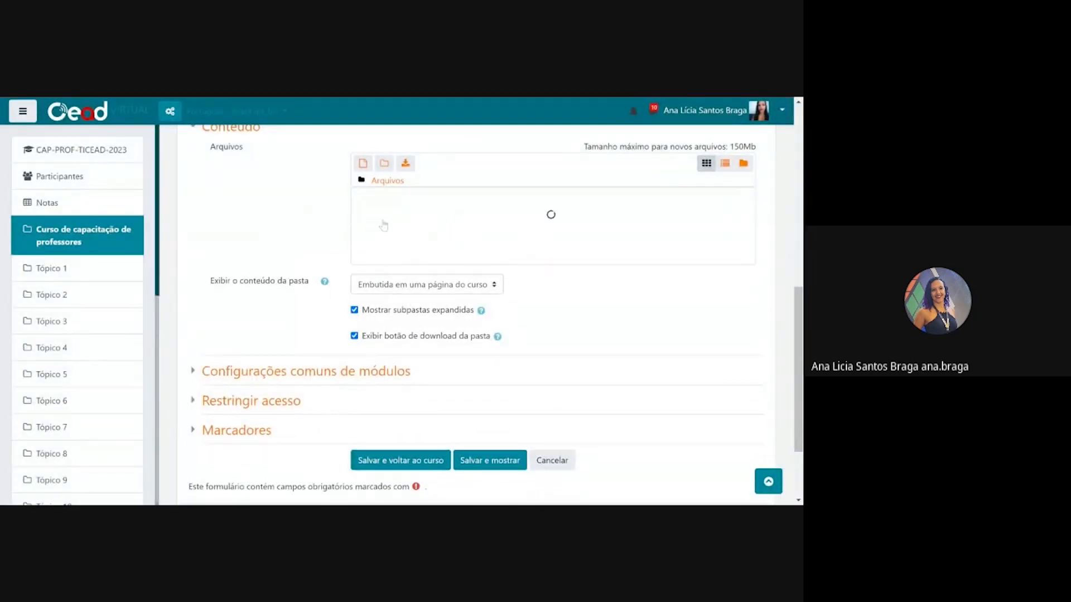
left_click(362, 163)
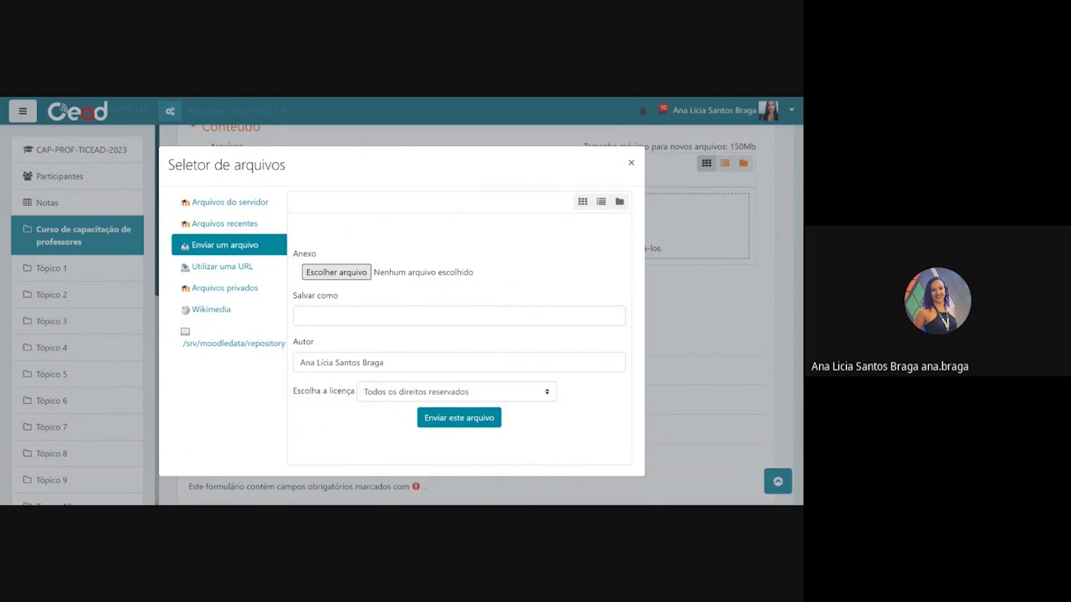
left_click(469, 417)
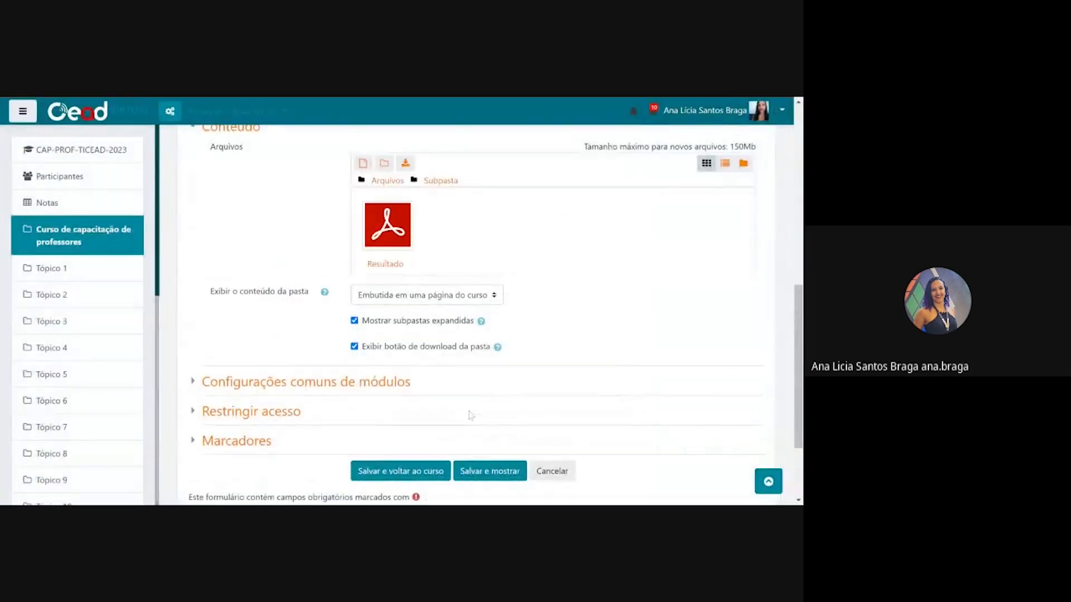
- Review the files in the root Arquivos folder and in Subpasta, ending at the root
scroll(436, 240, "down", 2)
scroll(563, 268, "up", 3)
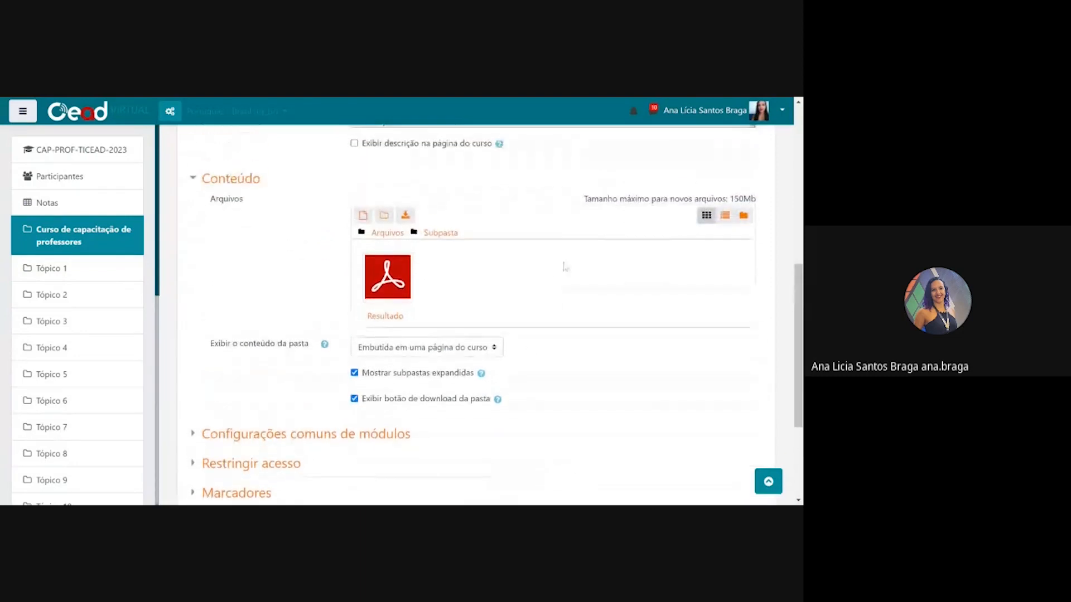
scroll(510, 328, "down", 3)
scroll(509, 328, "up", 3)
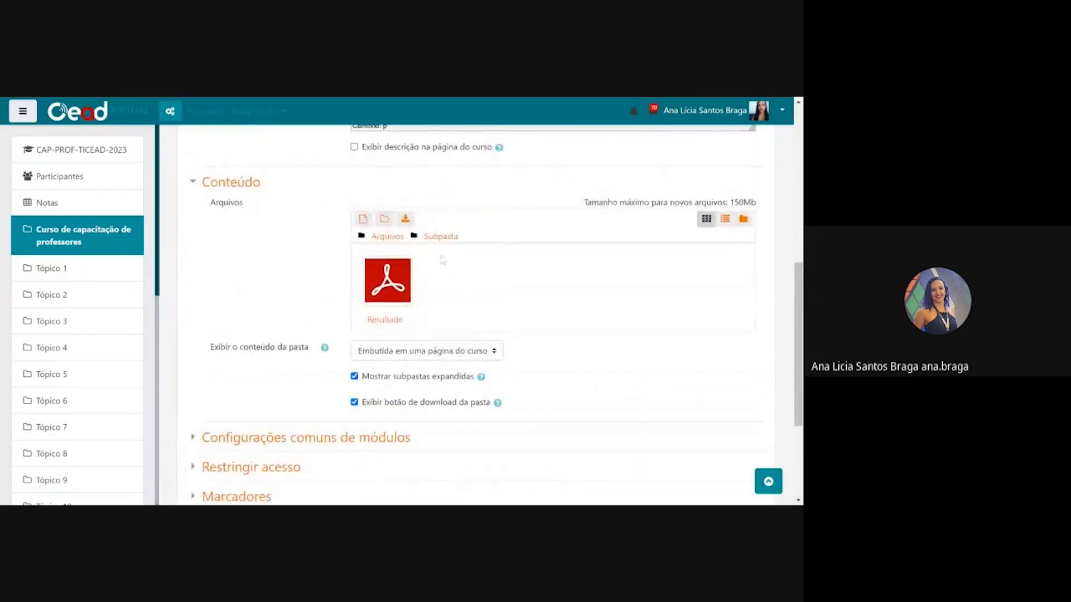
left_click(387, 236)
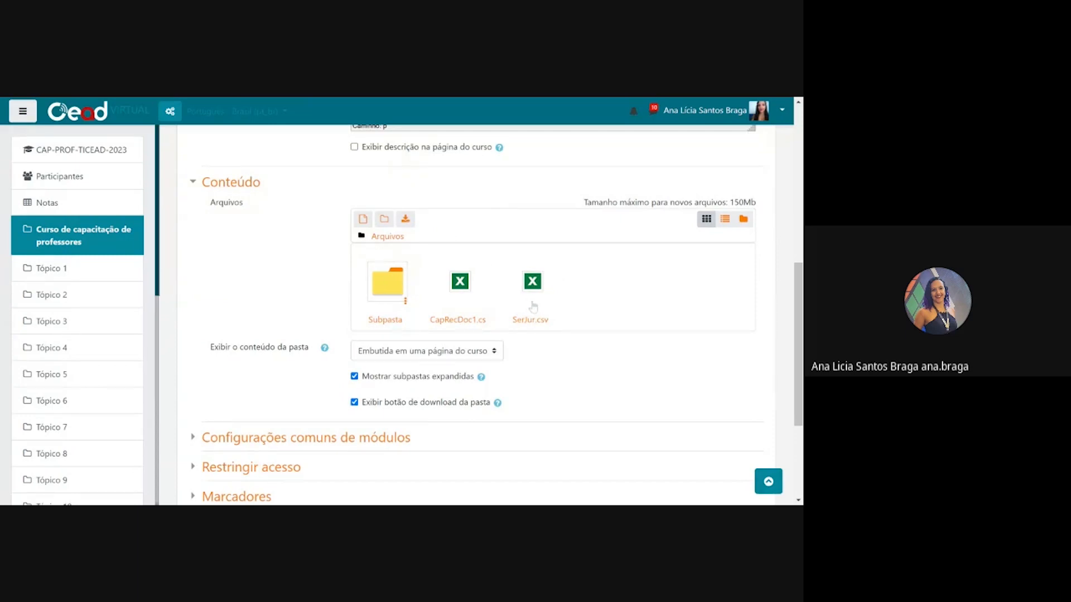
left_click(373, 287)
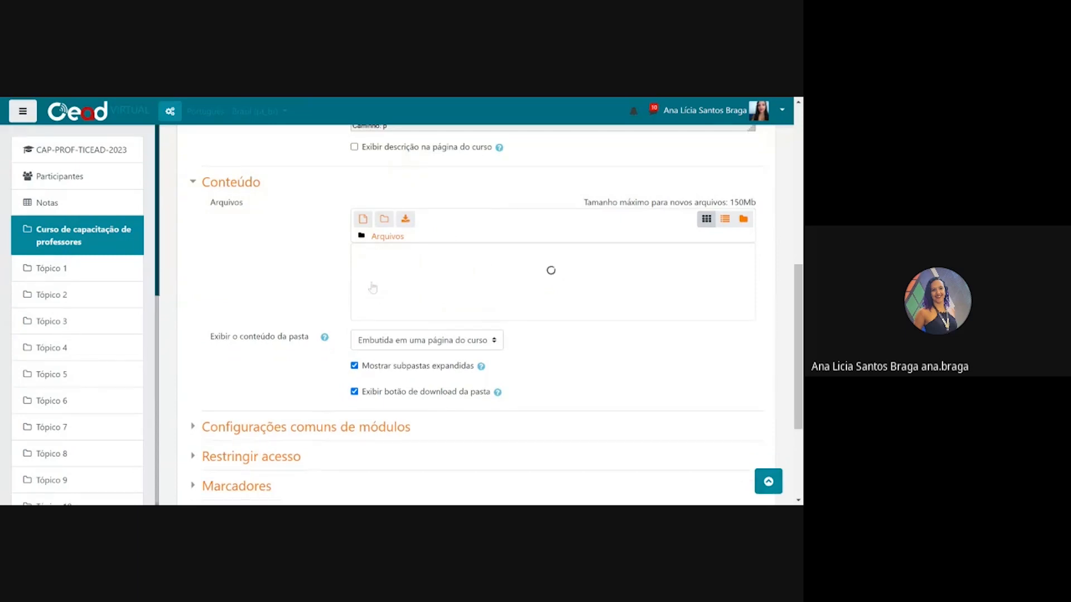
left_click(387, 238)
- Glance at the access restriction settings, save the folder, and view its expanded contents on the course page
scroll(641, 360, "down", 3)
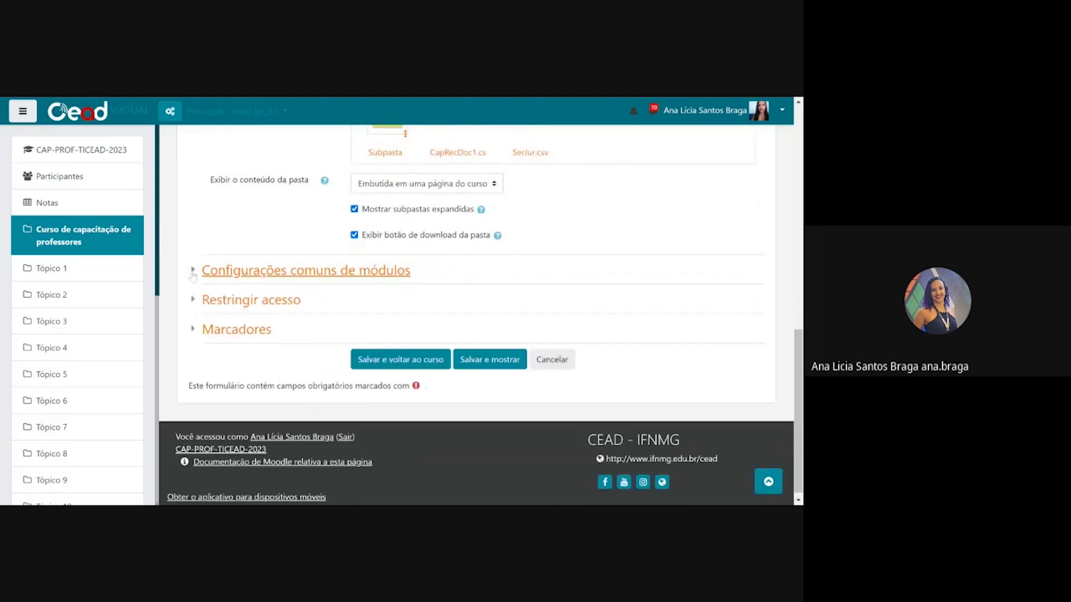
left_click(195, 299)
left_click(195, 300)
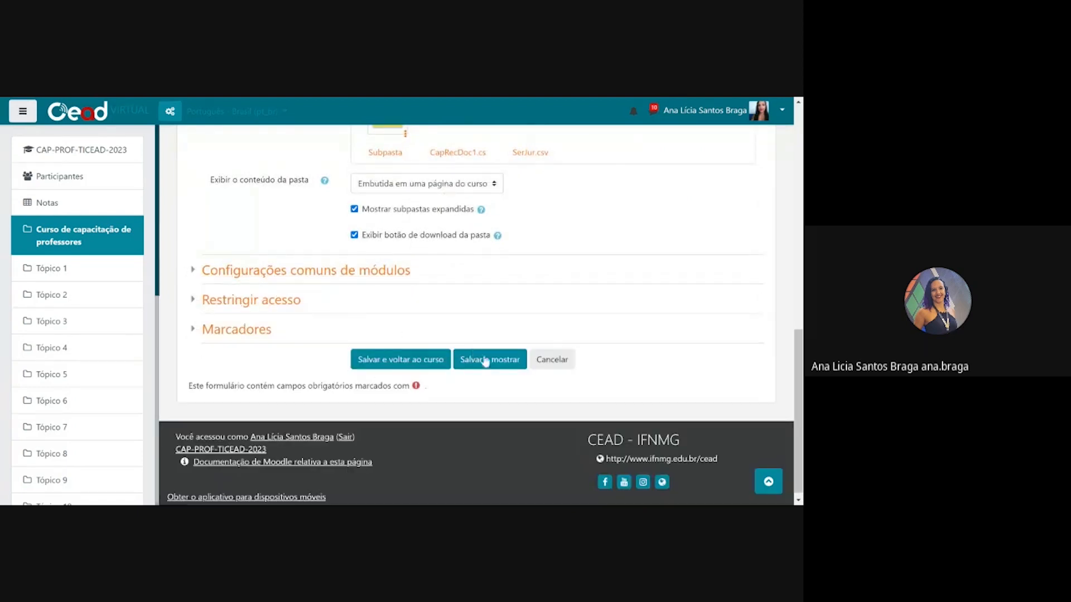
left_click(505, 365)
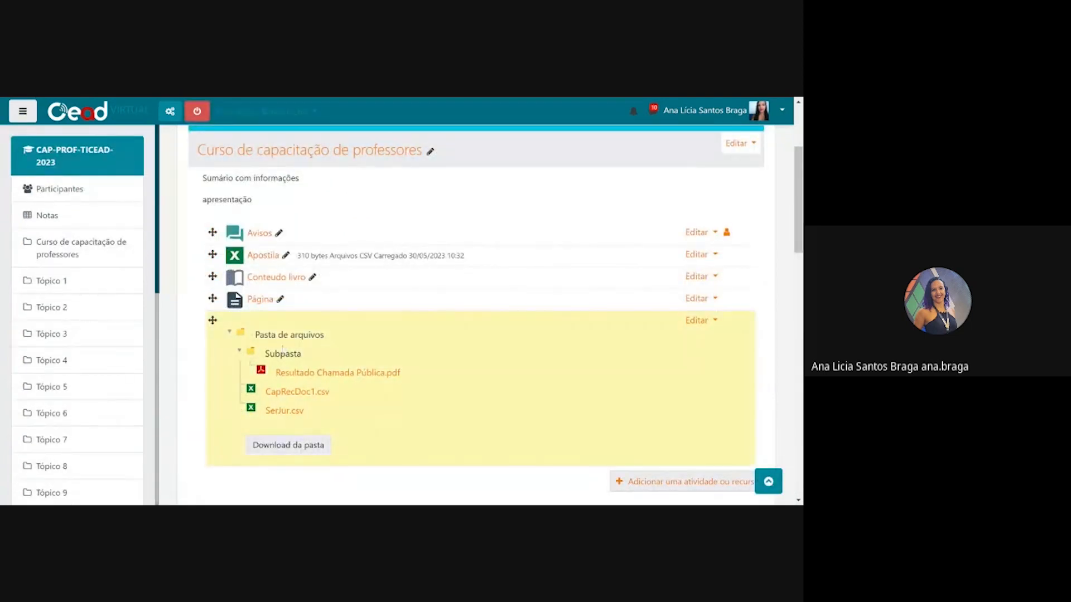
scroll(333, 272, "down", 2)
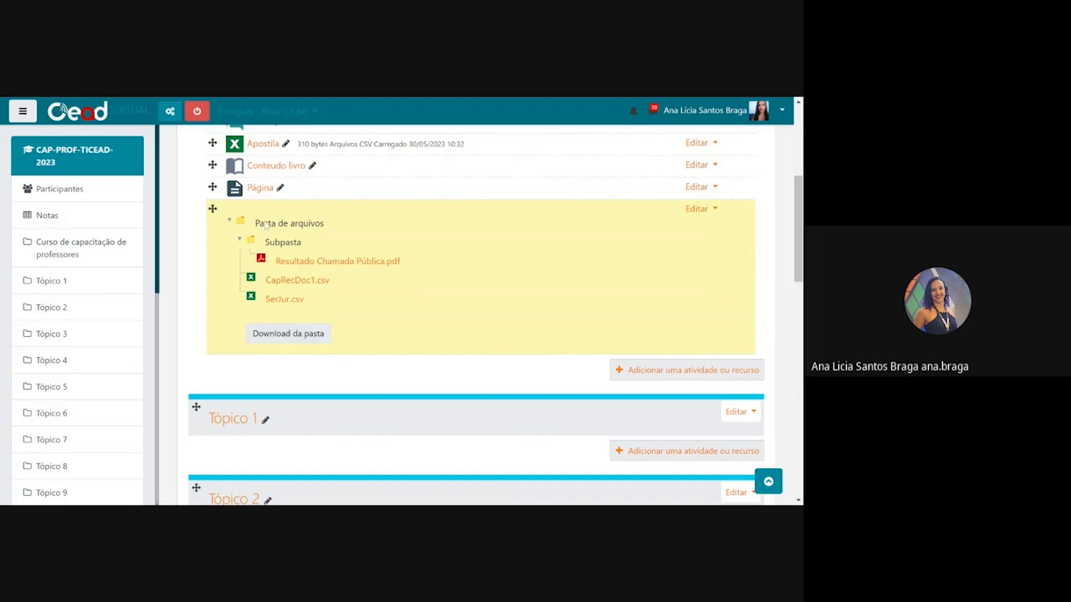
- Edit Pasta de arquivos to display its content Em uma página separada, then save and show the folder
left_click(229, 222)
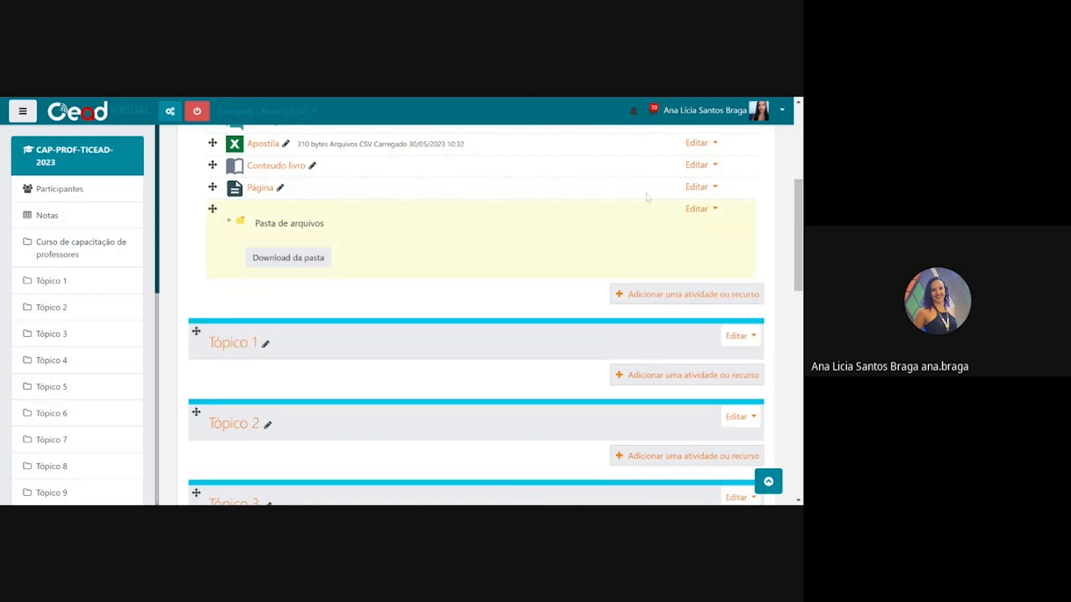
left_click(714, 208)
left_click(636, 230)
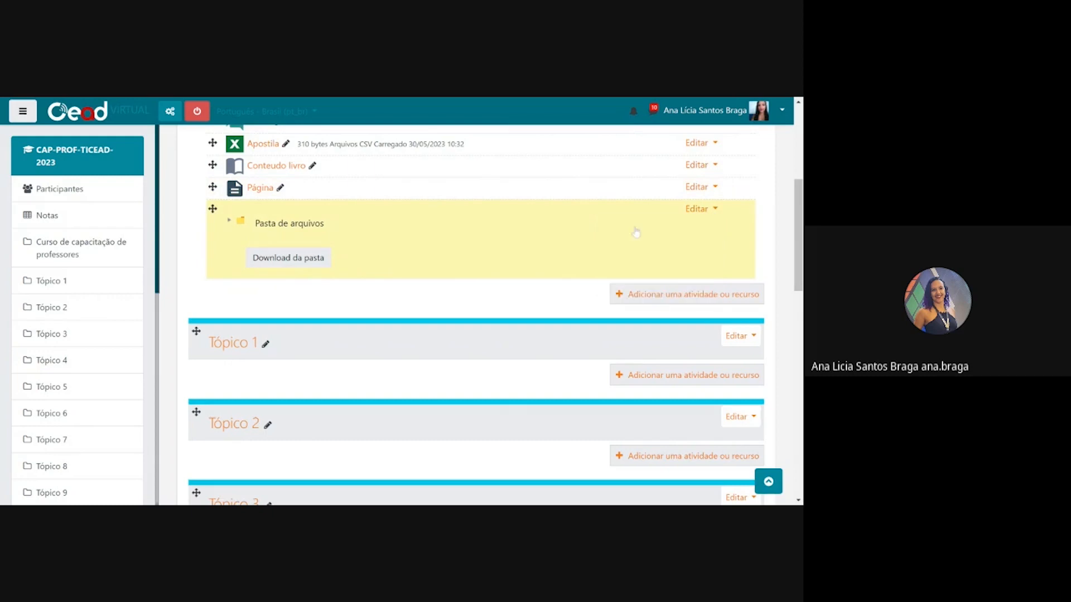
scroll(321, 272, "down", 10)
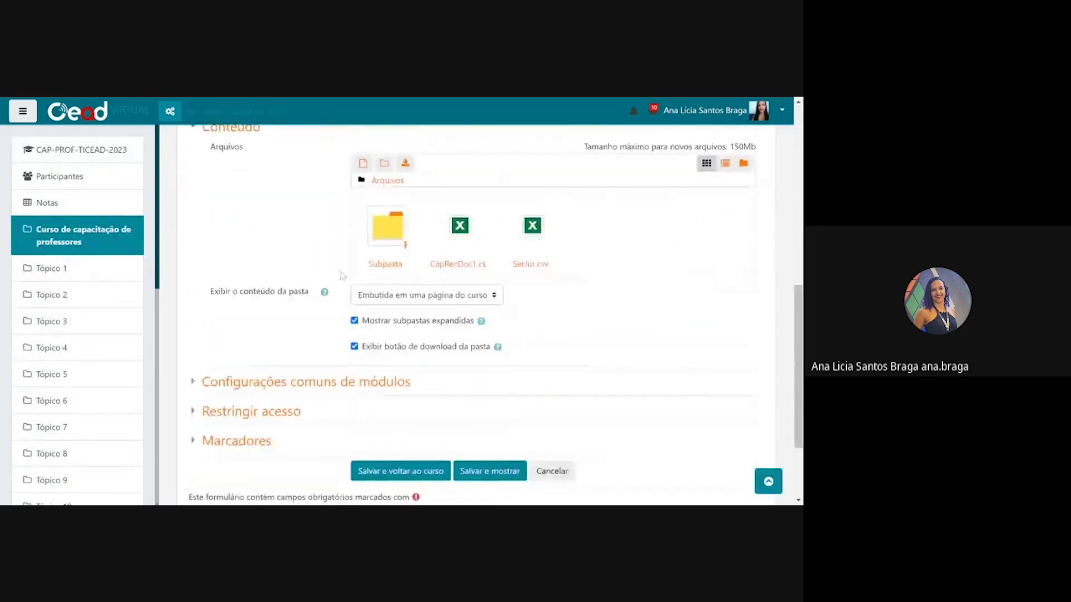
left_click(399, 191)
left_click(399, 198)
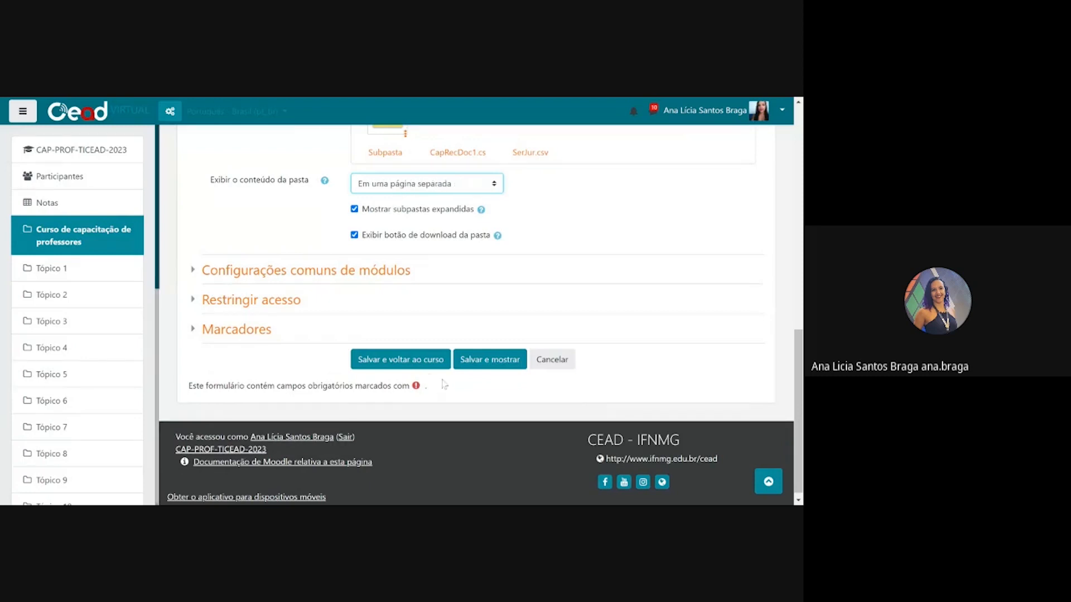
left_click(501, 366)
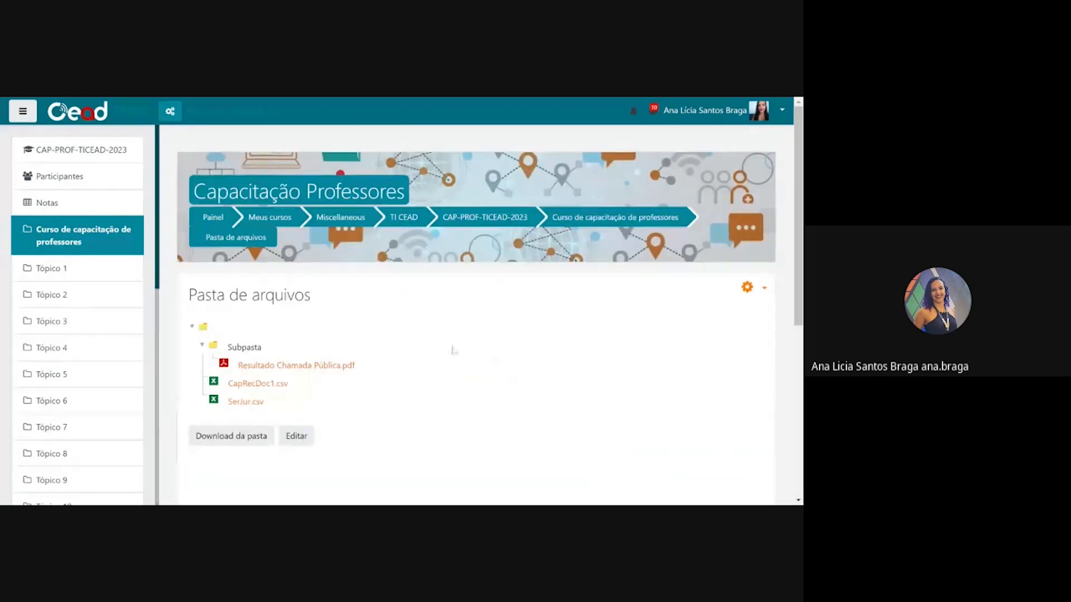
- Review the folder on its separate page, reopen it from the course page, and check how its folder tree collapses and expands
scroll(384, 326, "down", 2)
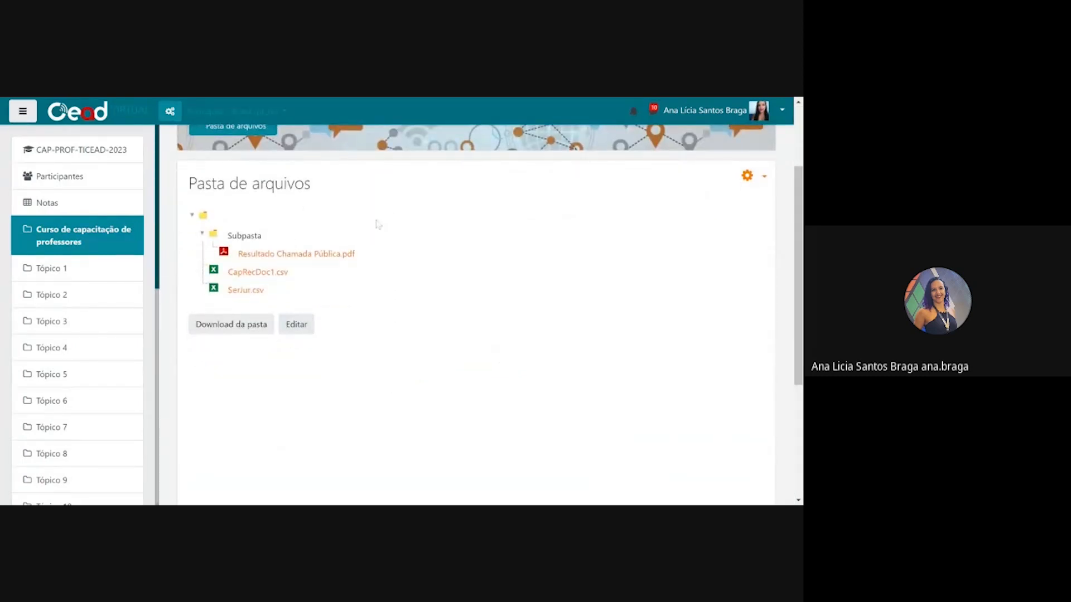
scroll(377, 224, "up", 2)
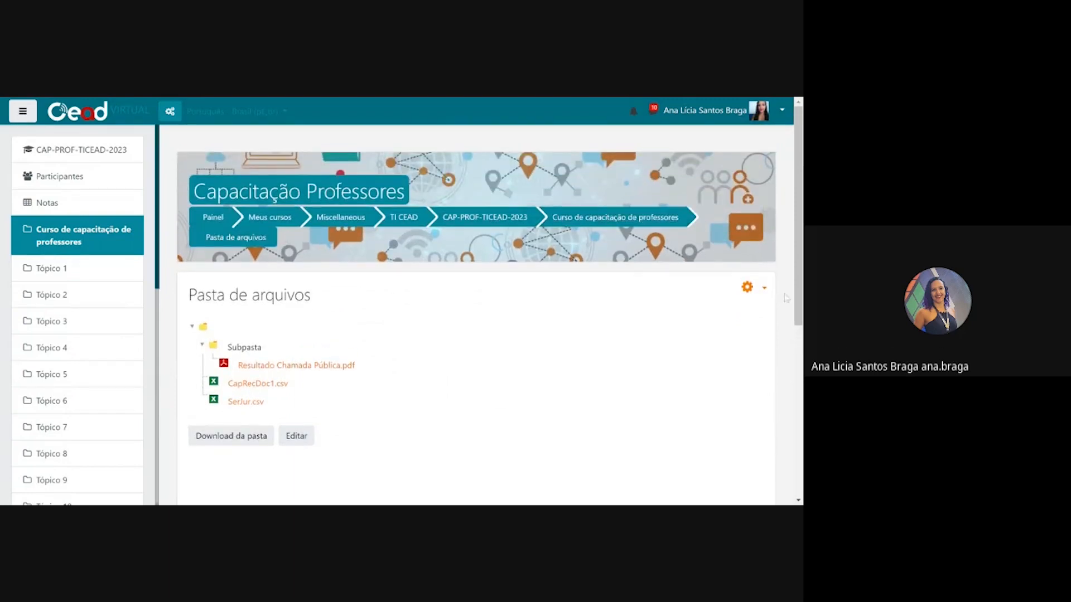
scroll(516, 277, "down", 1)
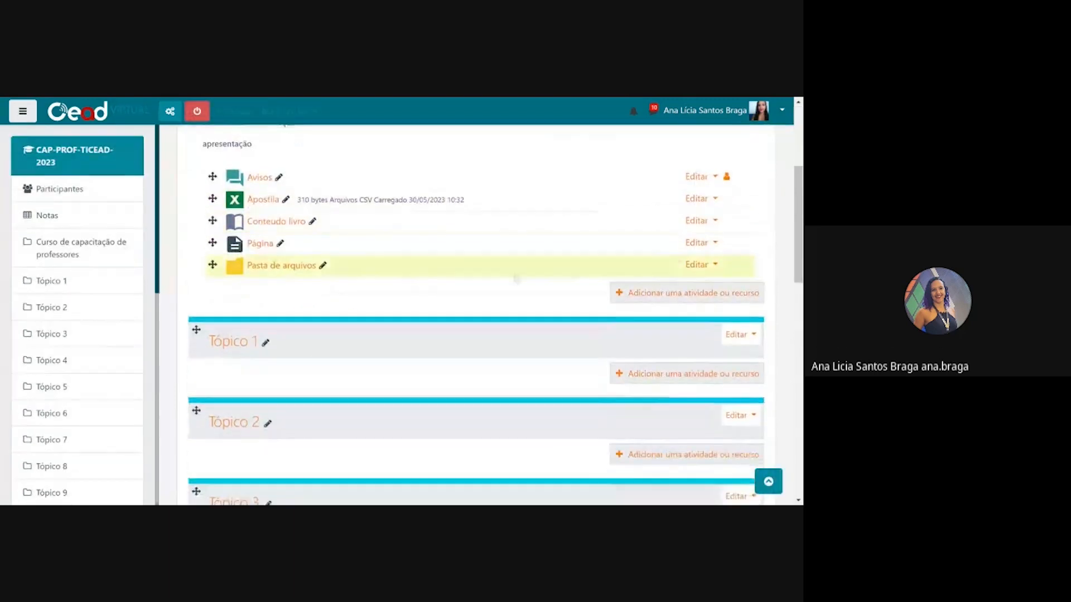
left_click(273, 270)
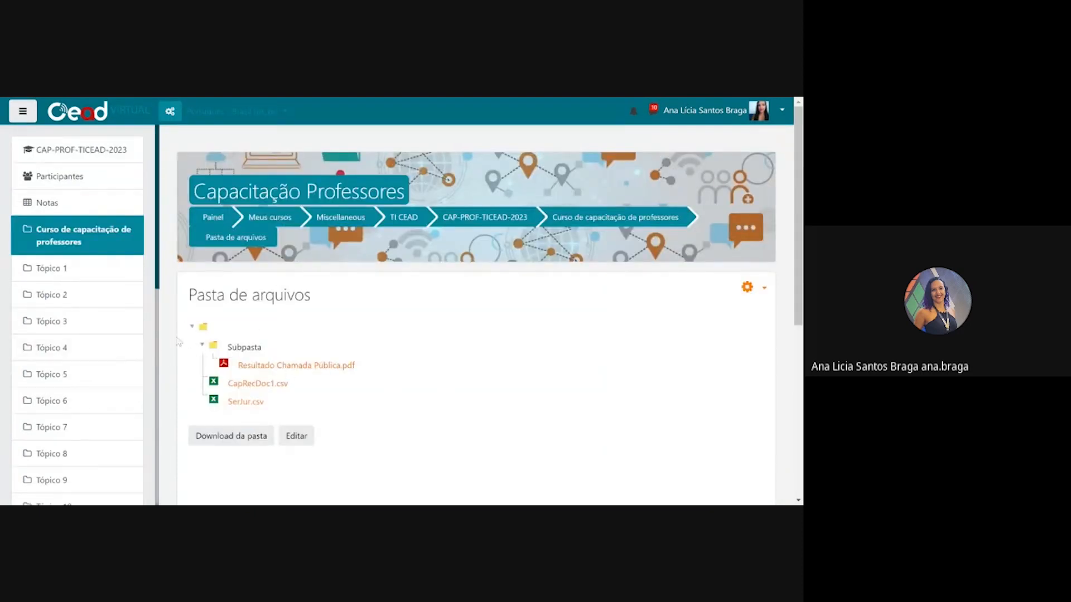
left_click(192, 328)
left_click(203, 346)
left_click(203, 346)
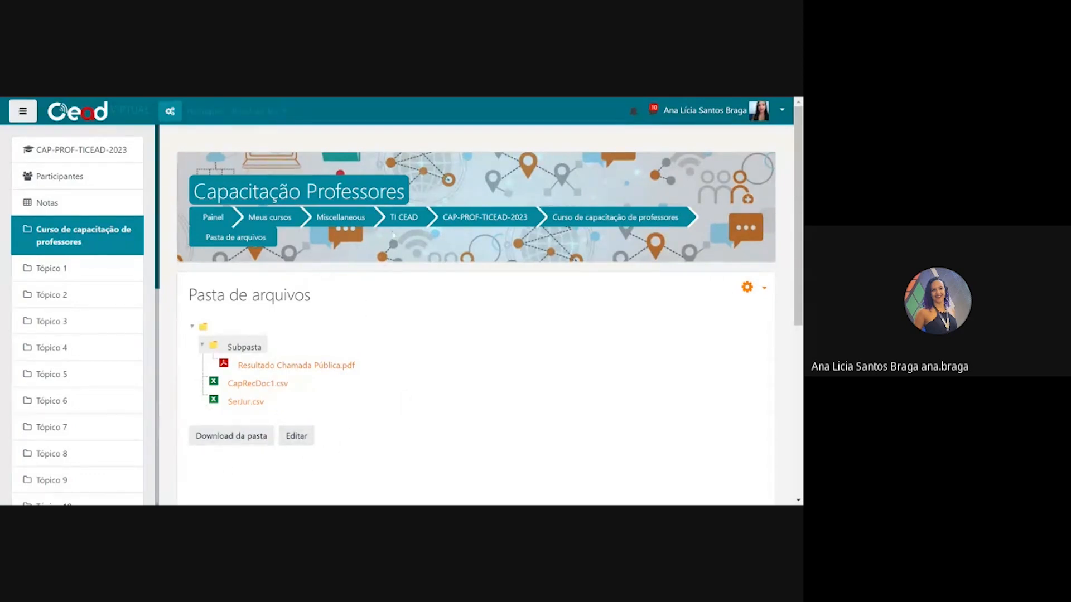
- View the file editing form of Pasta de arquivos and leave it without saving
left_click(306, 442)
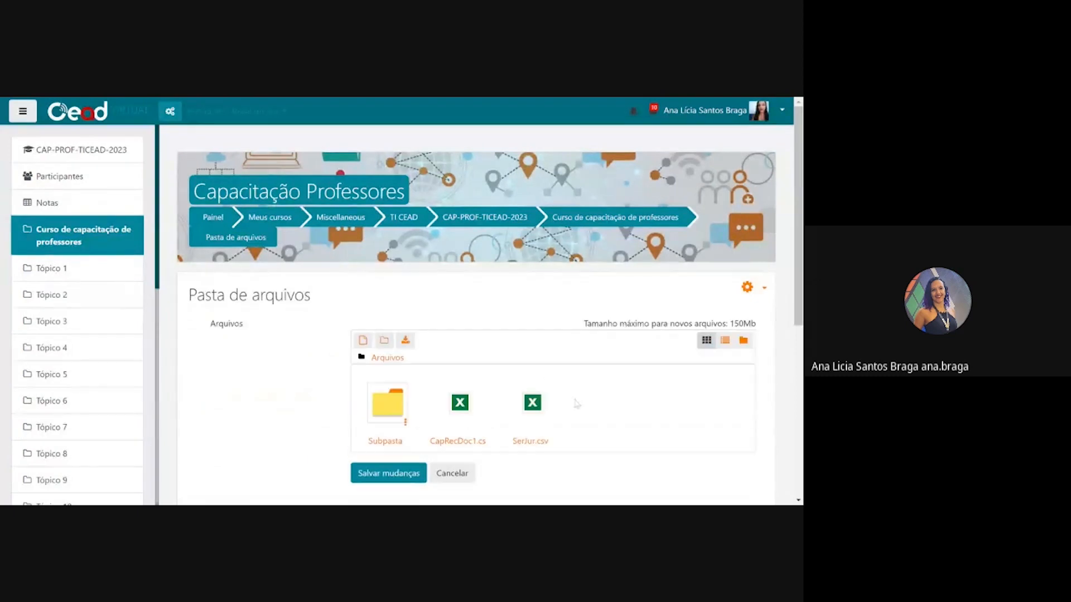
scroll(672, 451, "down", 3)
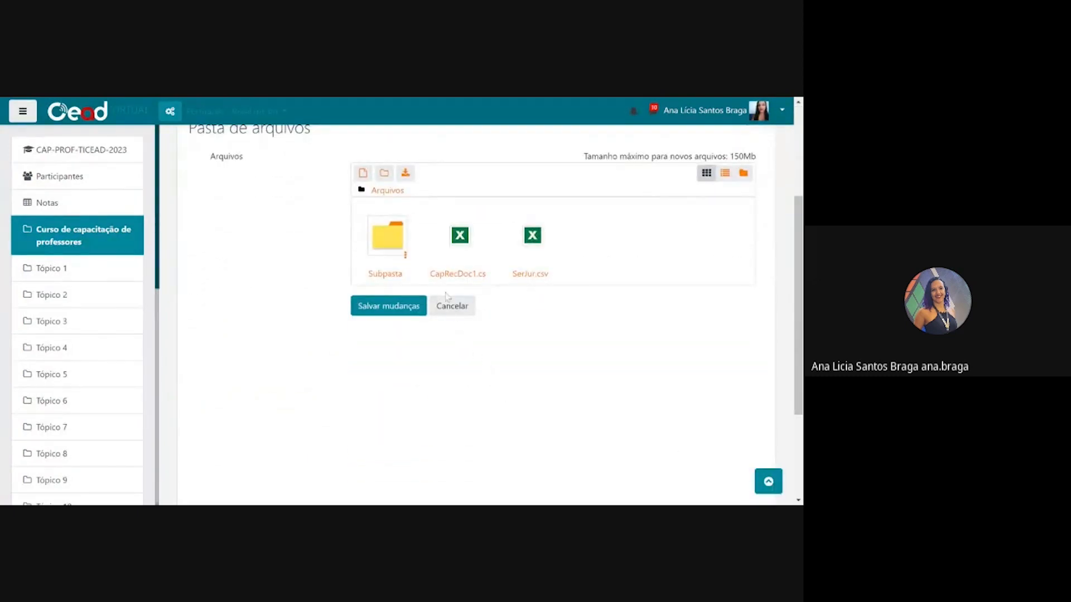
left_click(452, 310)
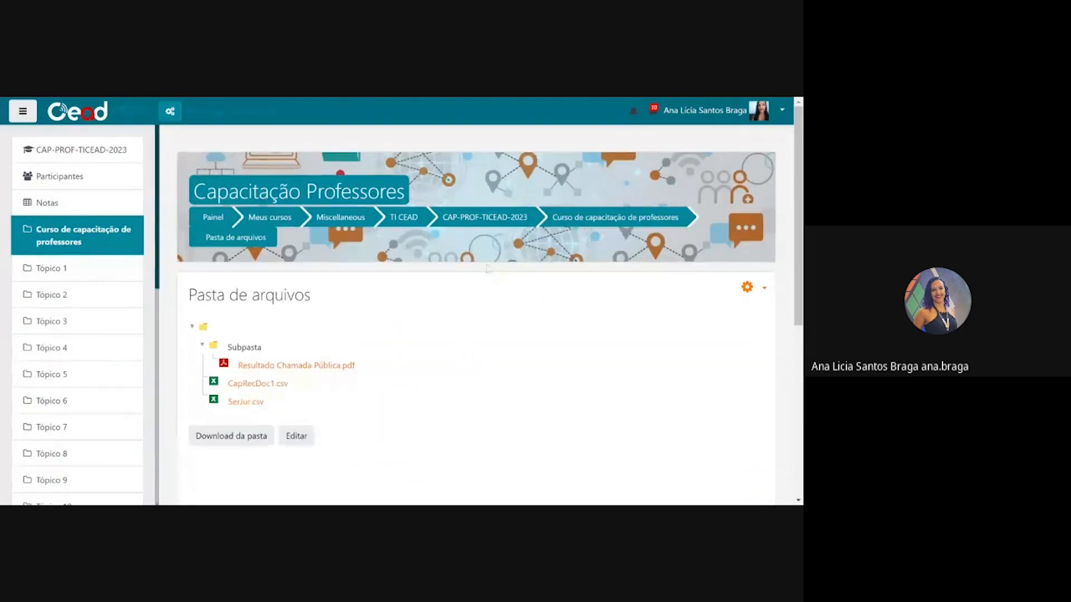
- Return to the course page and start adding a Rótulo resource to the Curso de capacitação de professores section
left_click(639, 225)
scroll(691, 234, "down", 3)
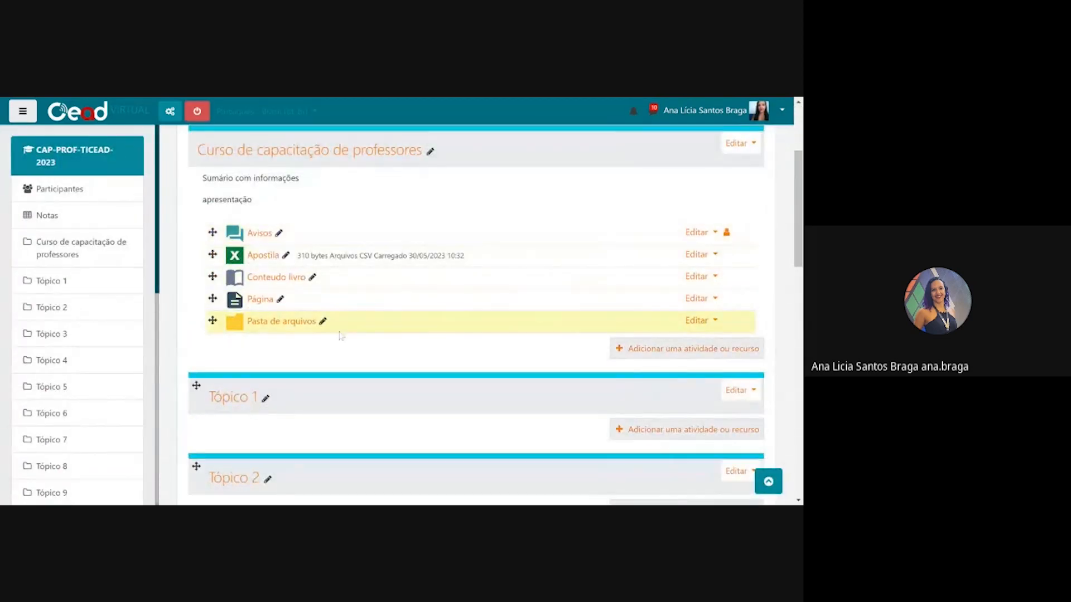
scroll(691, 279, "down", 1)
left_click(687, 294)
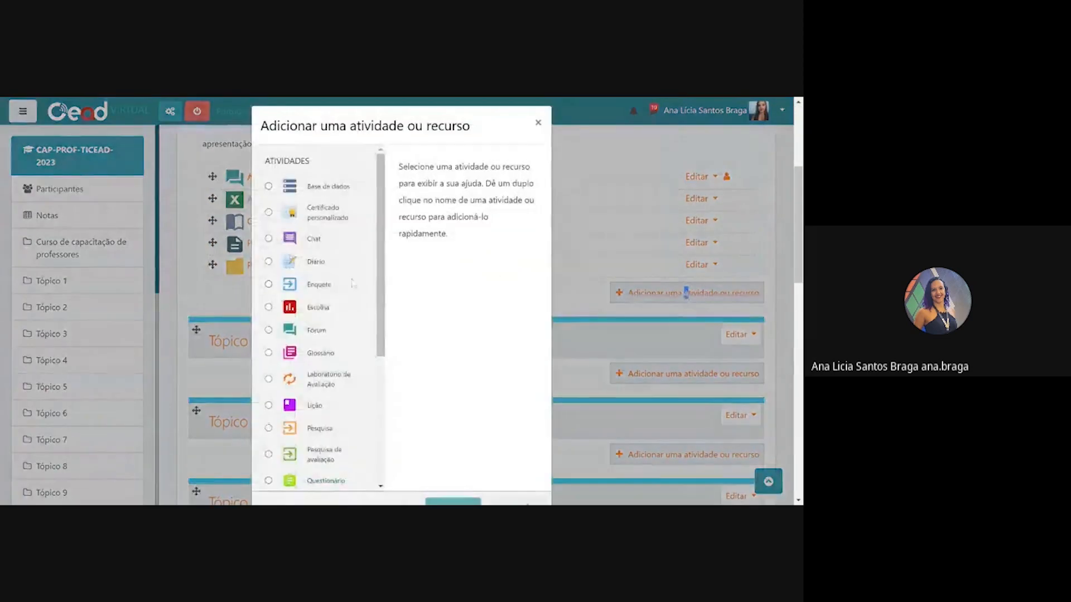
scroll(312, 391, "down", 5)
left_click(315, 464)
left_click(438, 501)
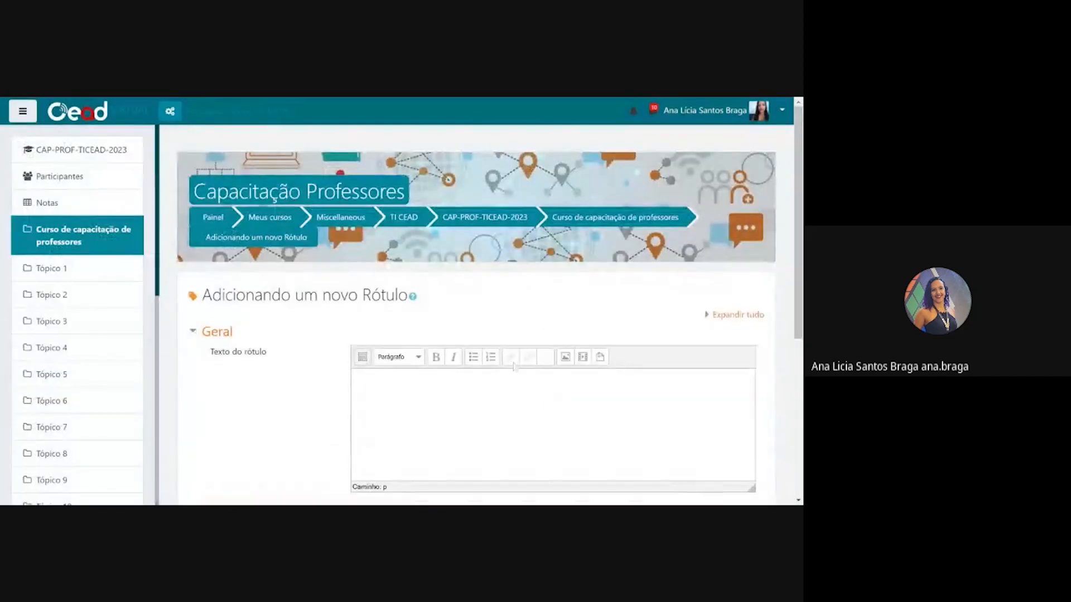
- Enter the sample text "ocwnneocniqdc" in the label, followed by "IMAGEM" and a new line
scroll(351, 329, "down", 4)
scroll(351, 329, "up", 1)
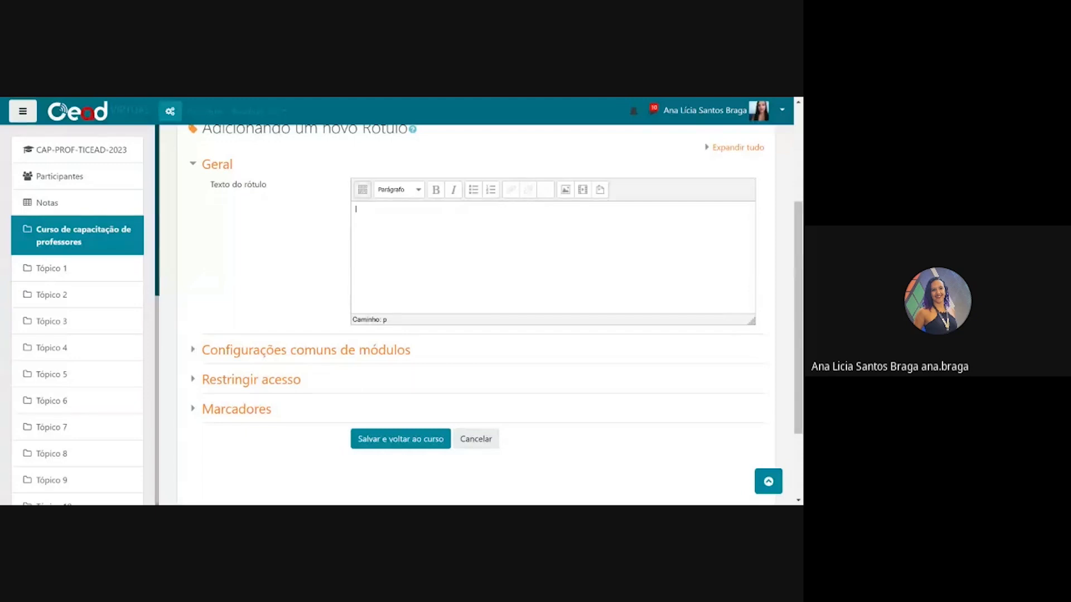
type("ocwnneocniqdd")
type("IMAGEM")
key("Return")
- Upload the SEMANA 1 banner image, glance at its appearance and advanced options, and insert it below IMAGEM without a description
left_click(564, 192)
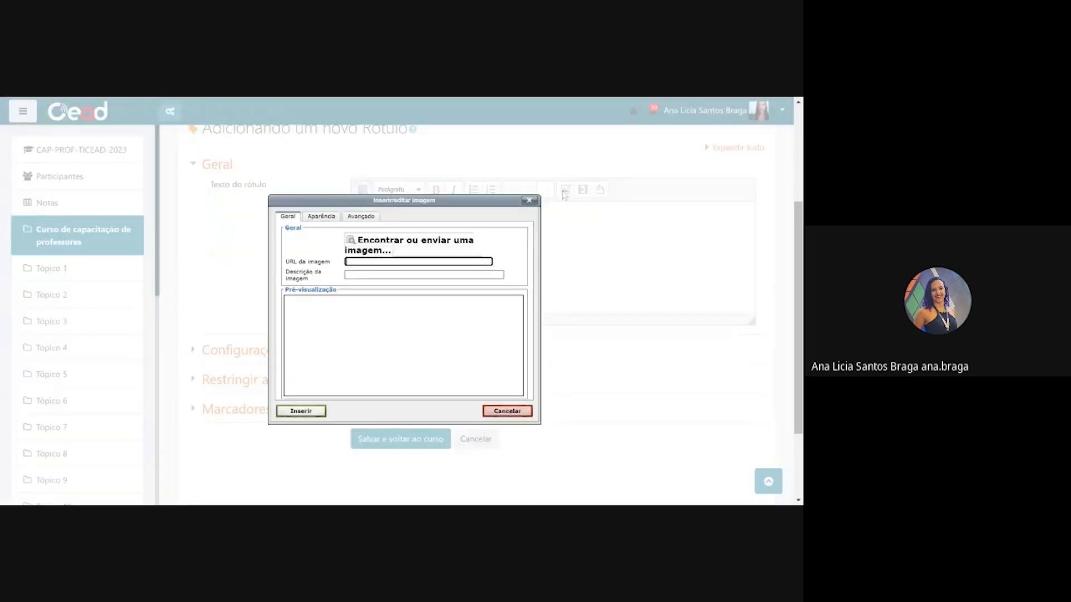
left_click(369, 233)
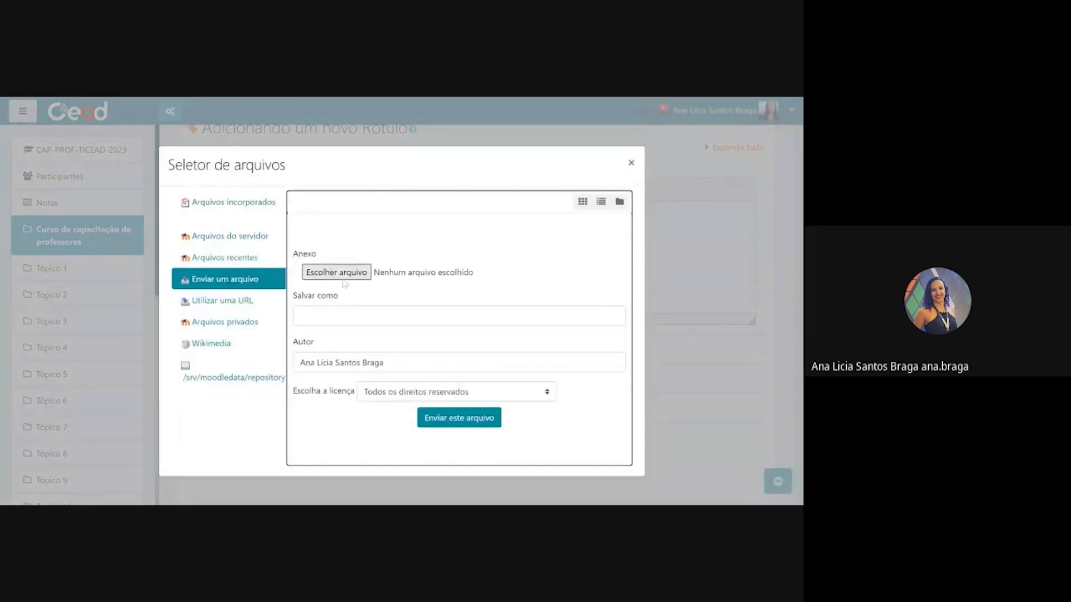
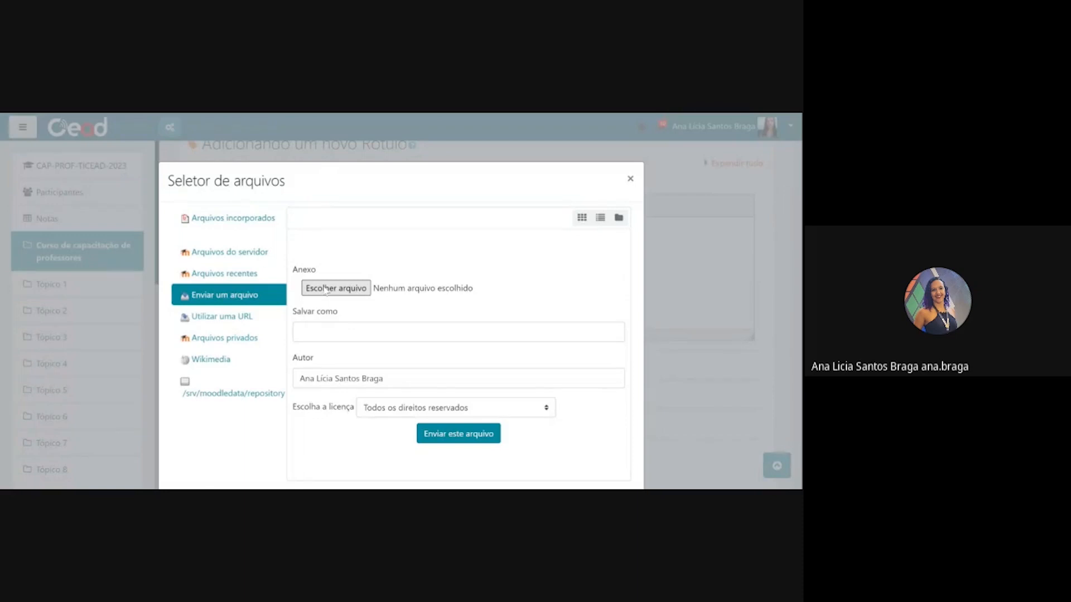
left_click(432, 439)
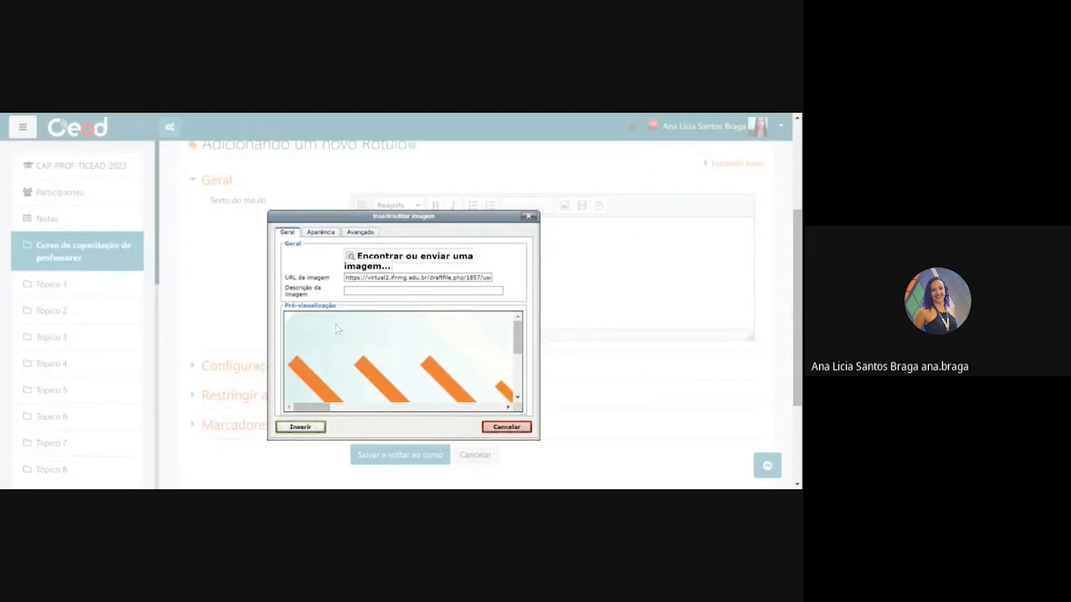
left_click(328, 233)
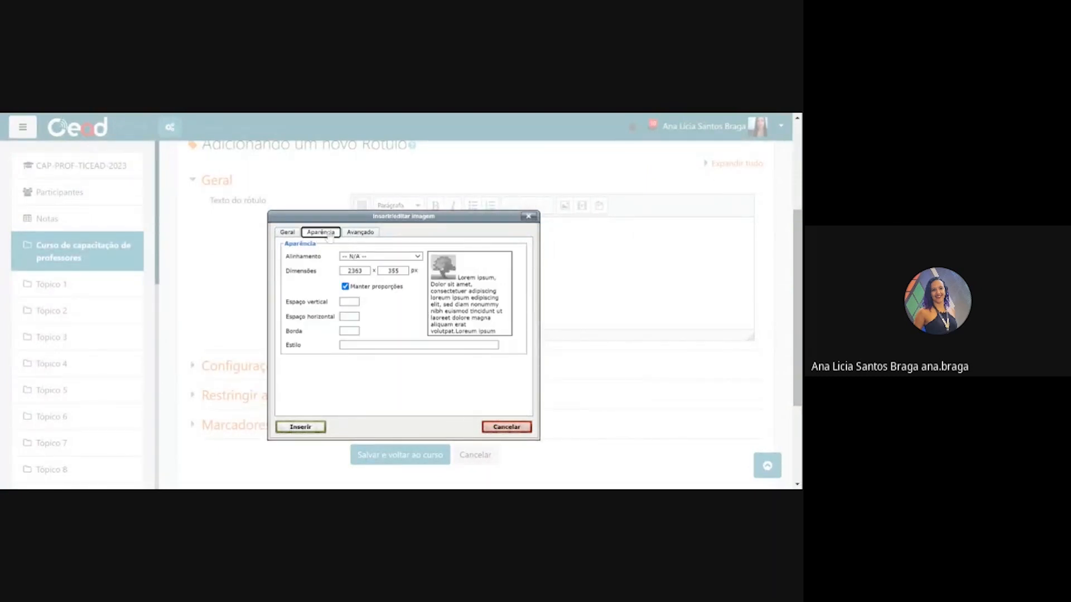
left_click(361, 233)
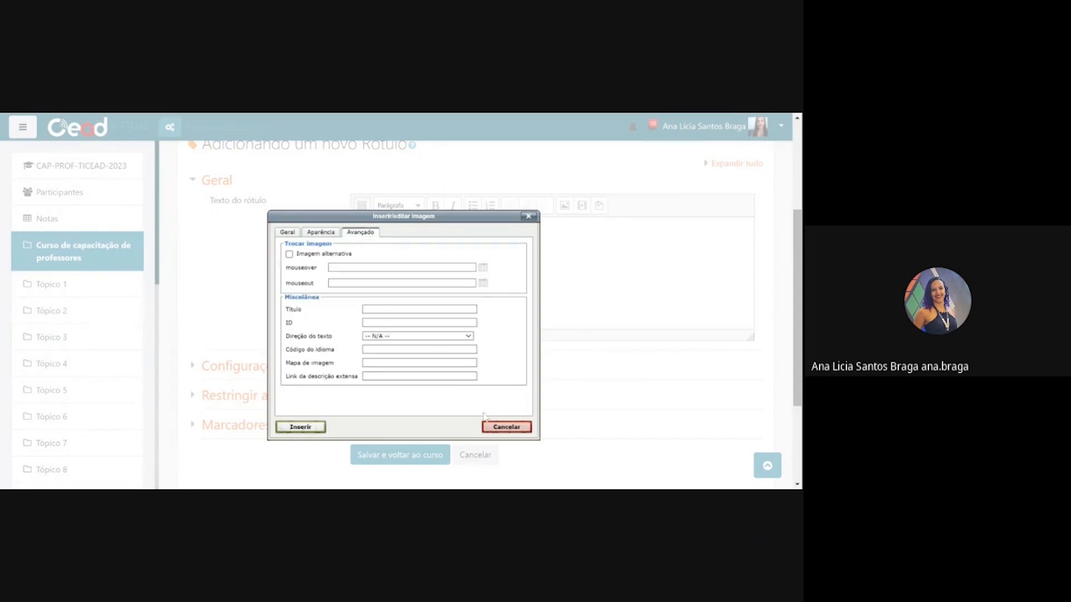
left_click(309, 429)
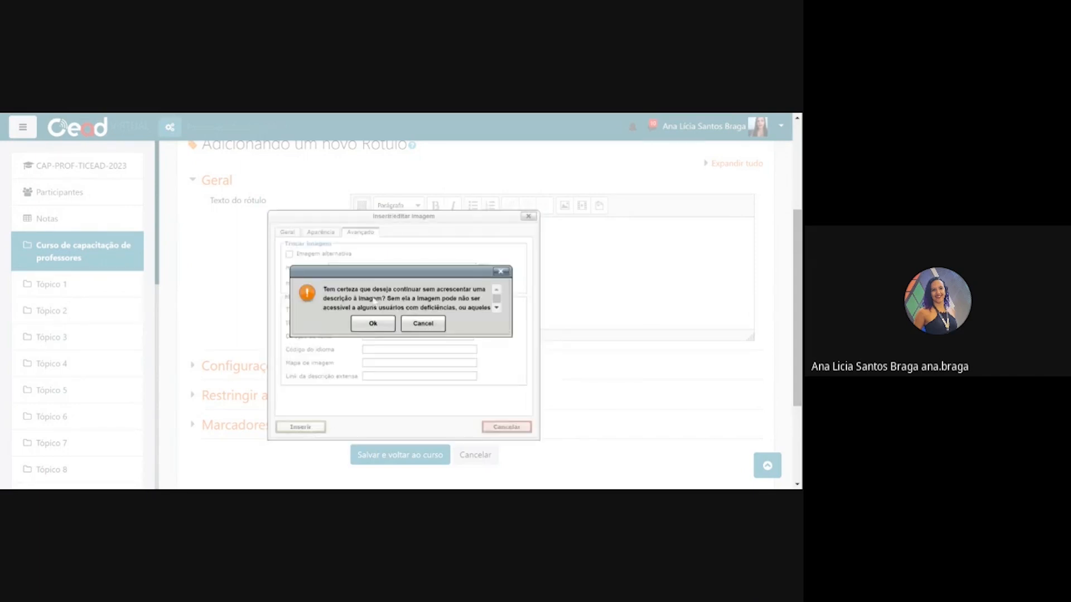
left_click(377, 326)
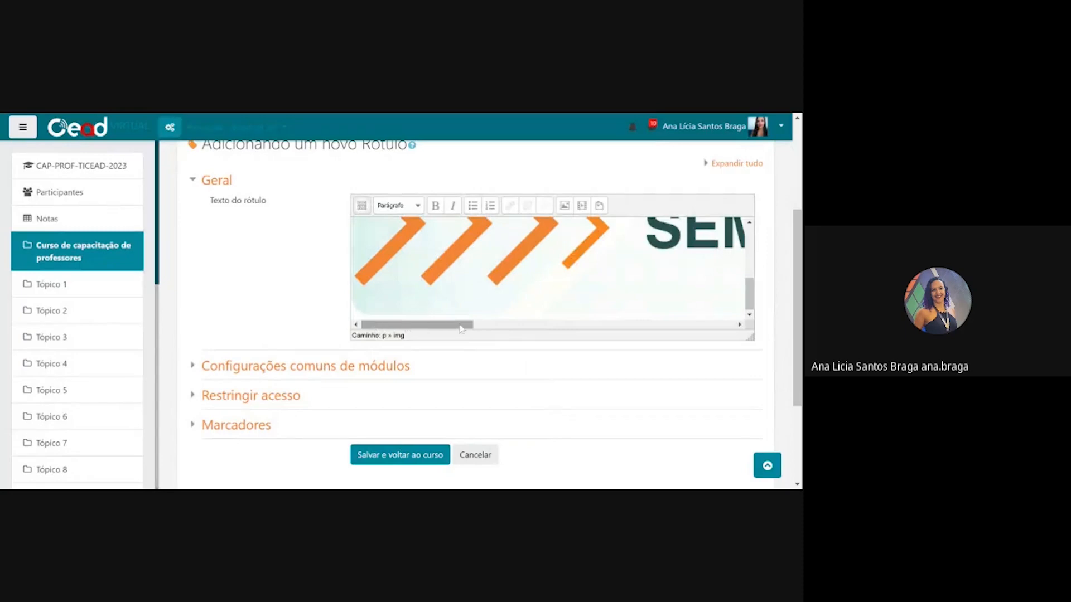
- Enlarge the label's text editor and scale the SEMANA 1 banner to fit the editor's width
left_click_drag(469, 324, 444, 337)
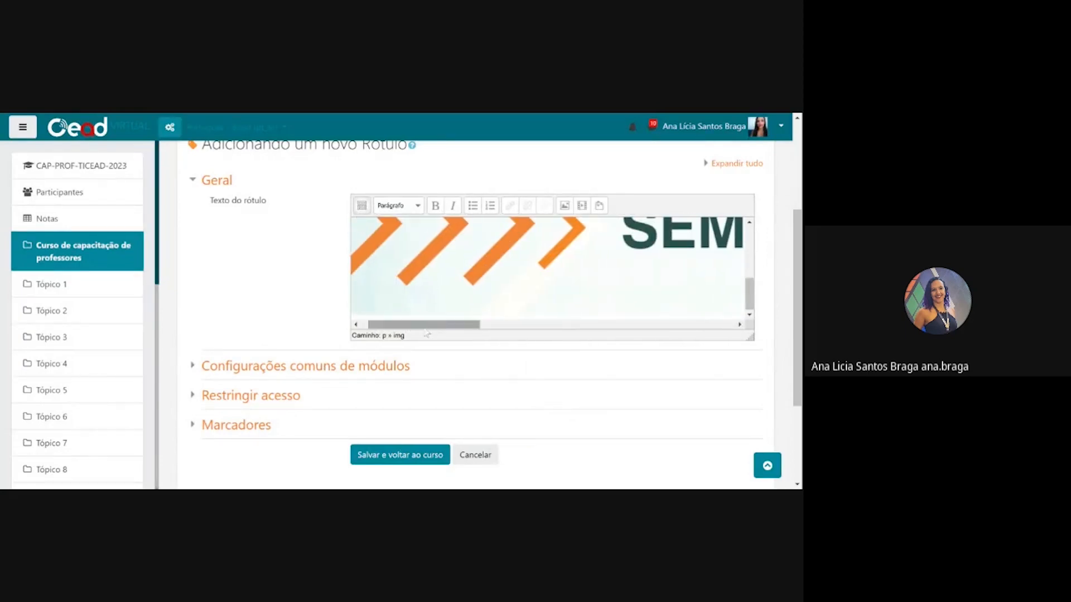
left_click_drag(750, 338, 771, 458)
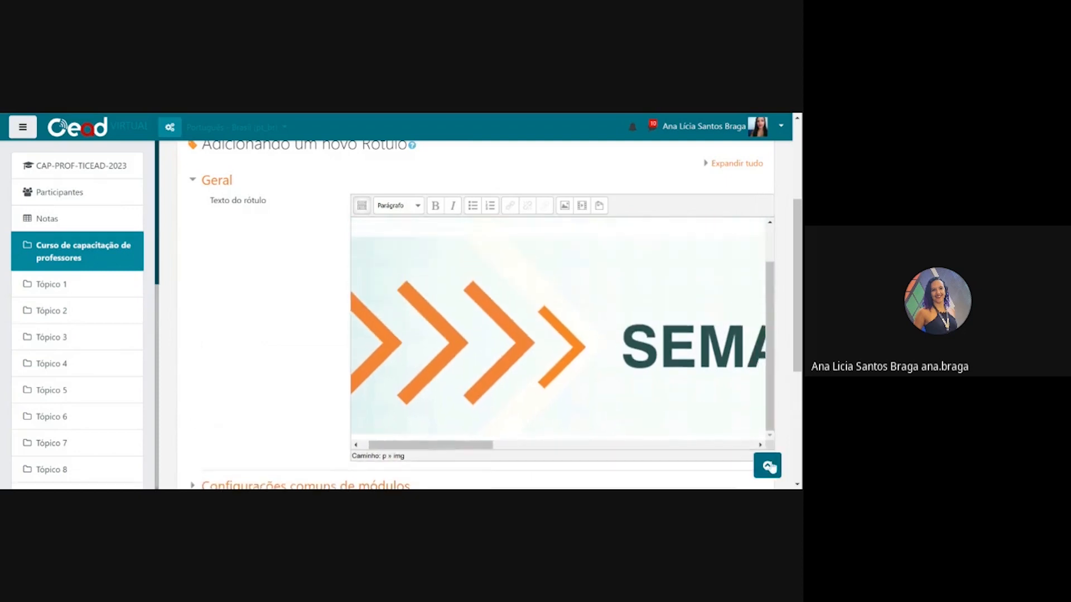
left_click(403, 285)
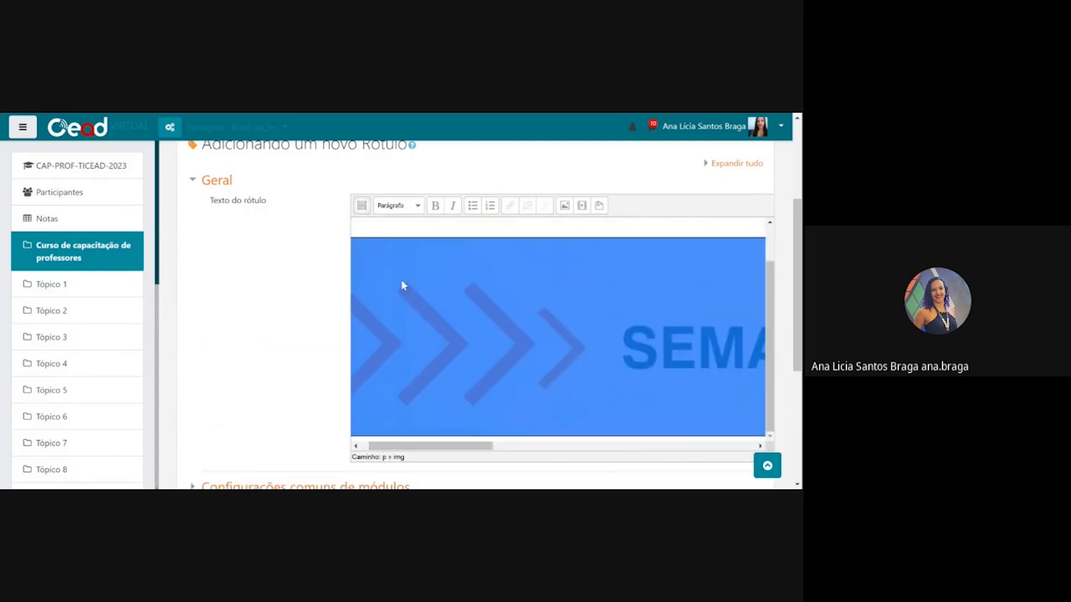
left_click_drag(409, 447, 401, 448)
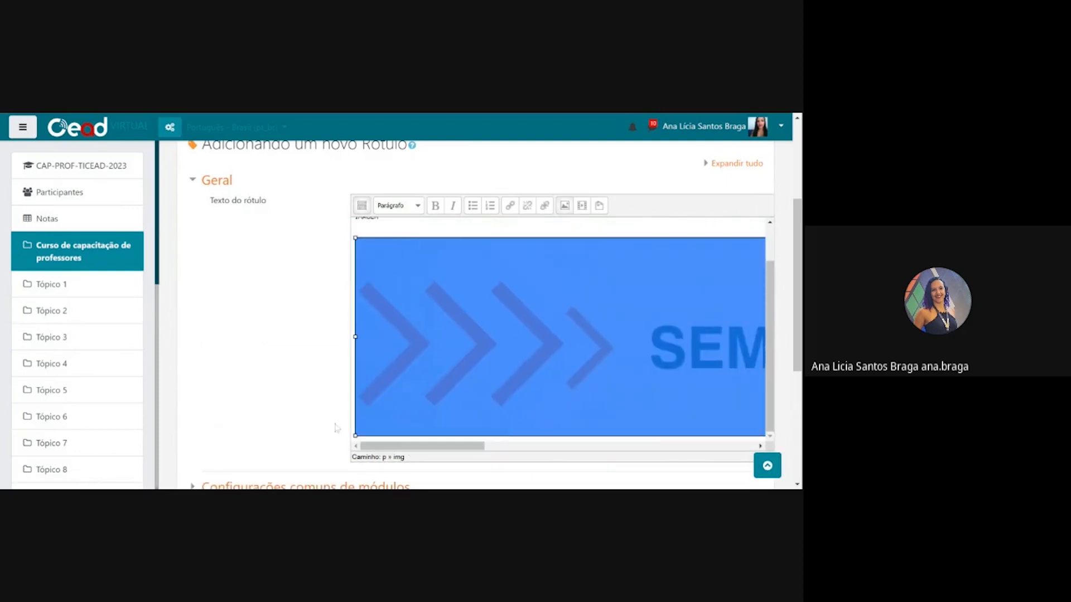
left_click(669, 354)
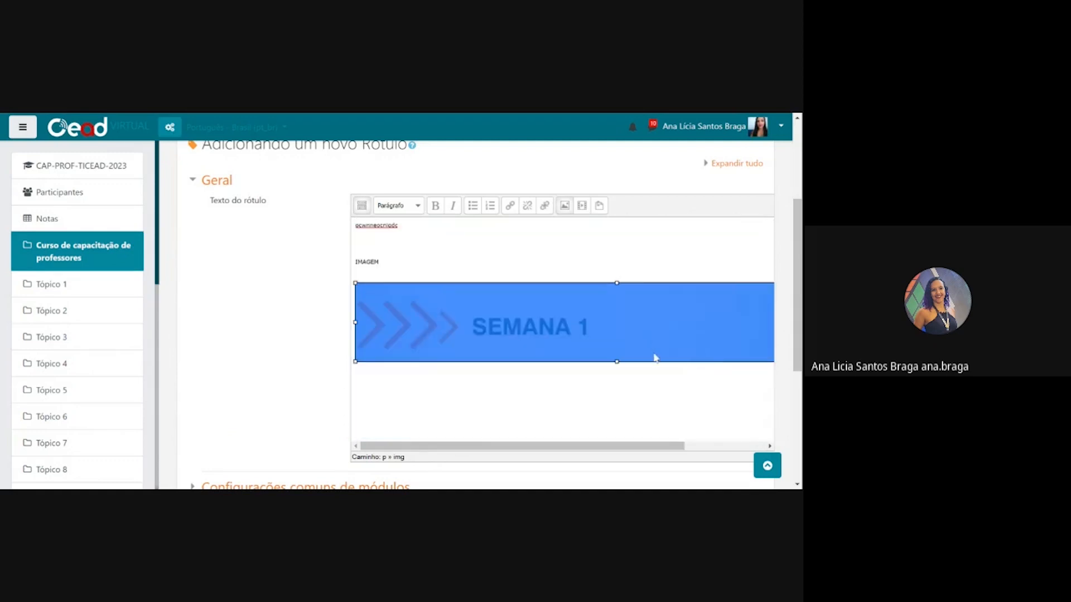
left_click(363, 288)
left_click_drag(363, 285, 457, 331)
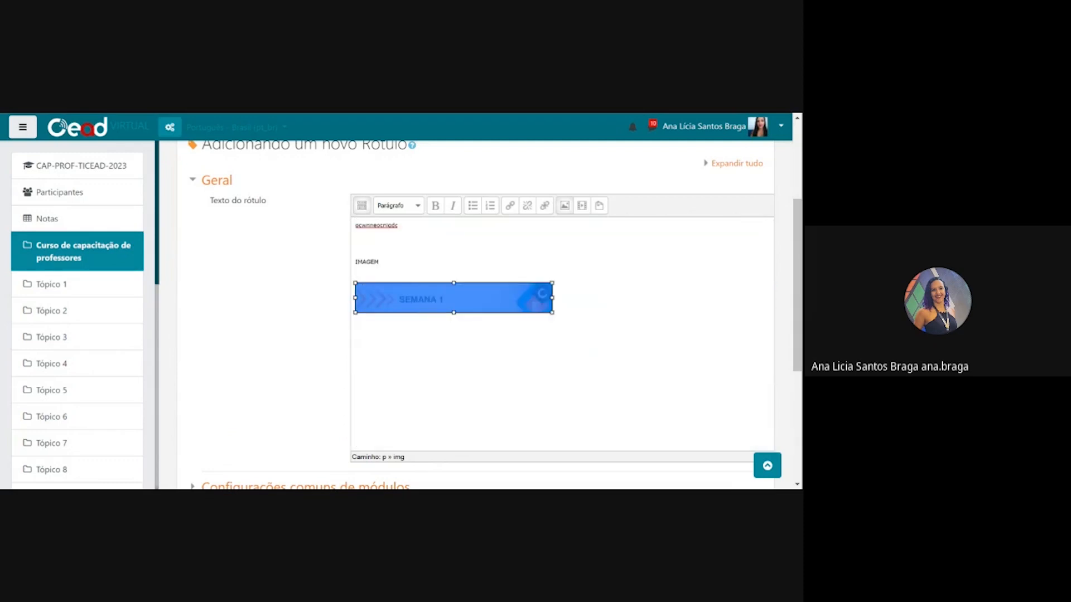
left_click_drag(551, 312, 760, 344)
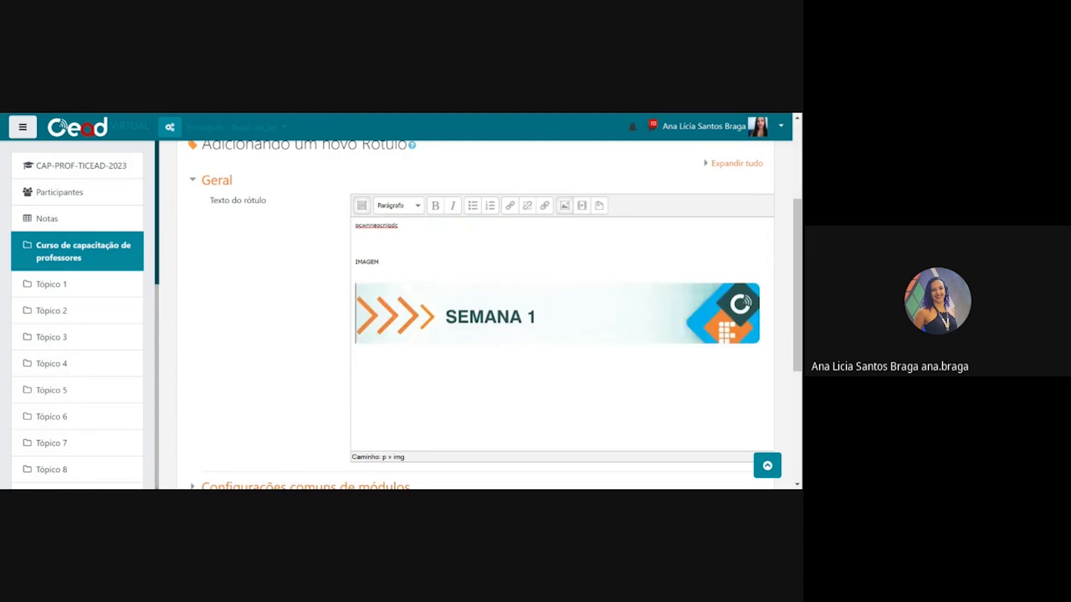
- Save the label, return to the course, and view the label with its banner on the course page
scroll(452, 369, "down", 3)
scroll(452, 369, "down", 1)
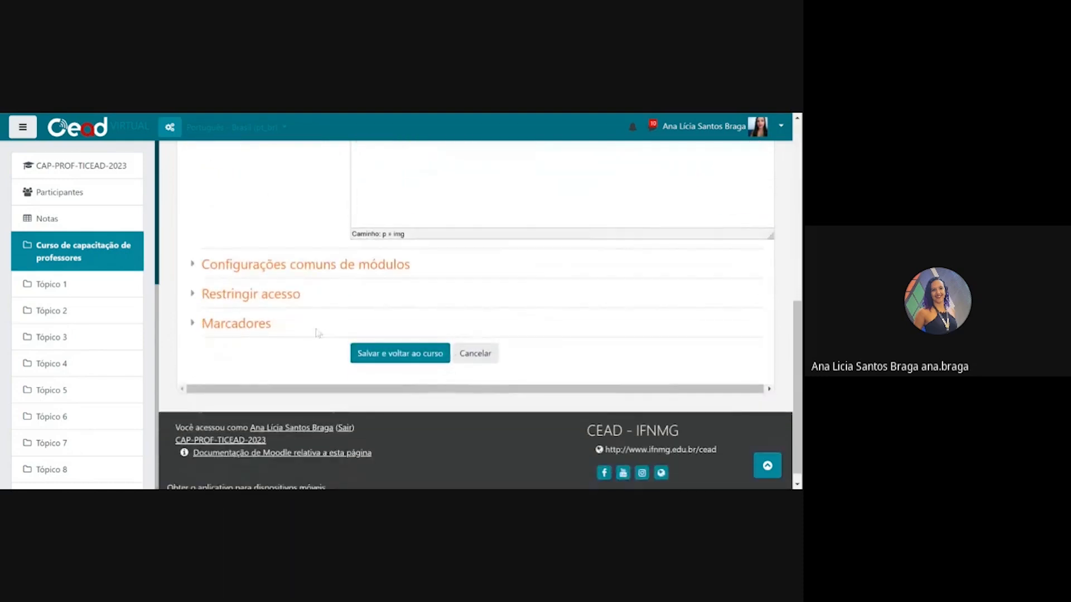
left_click(417, 359)
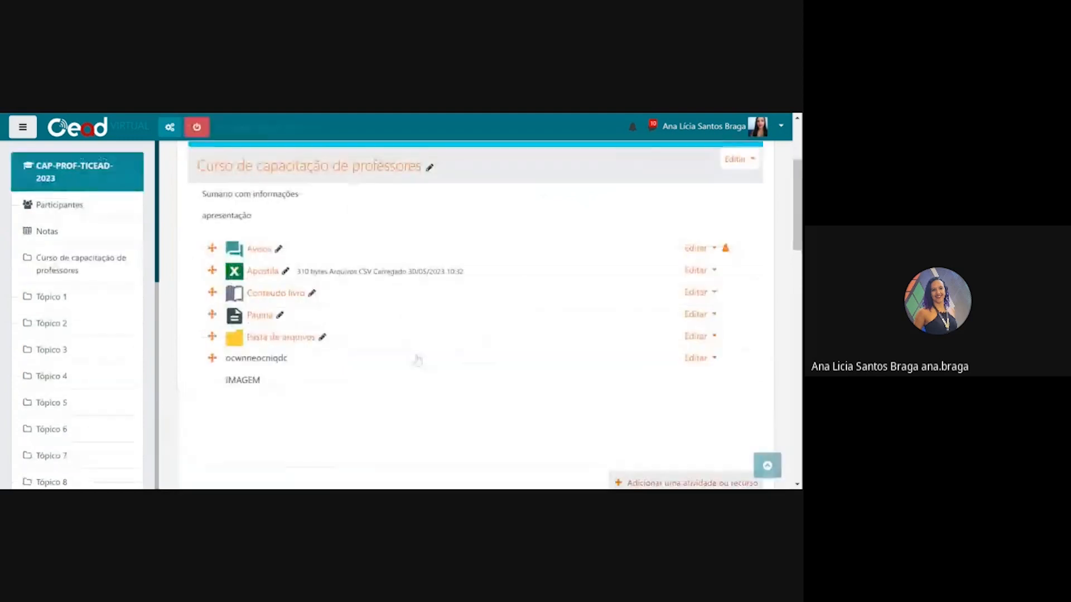
scroll(417, 361, "down", 2)
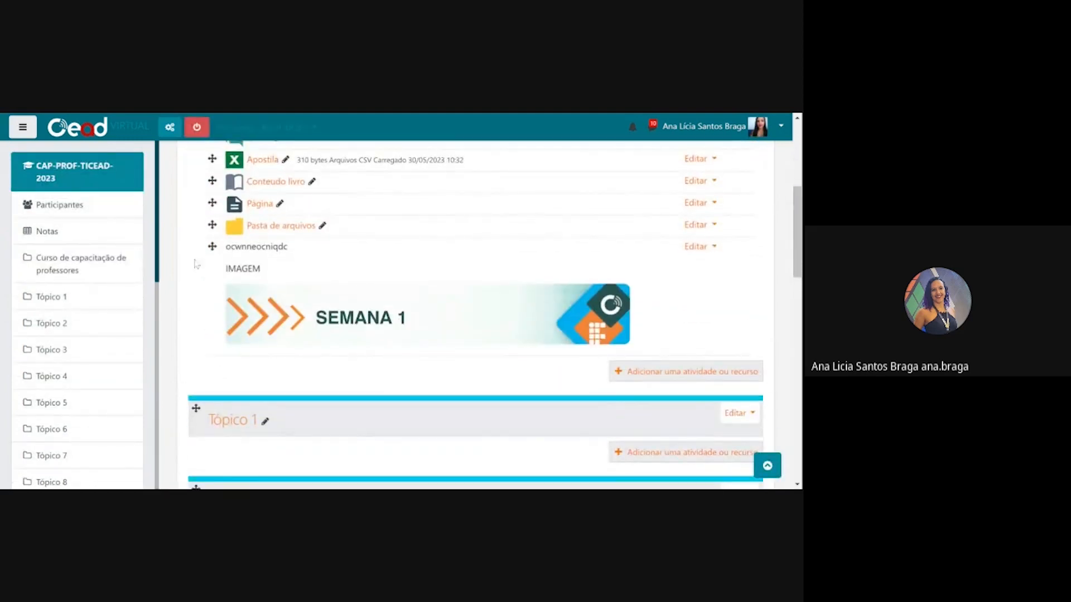
- Turn off course editing and examine how the label's text and SEMANA 1 banner appear on the course page
double_click(726, 284)
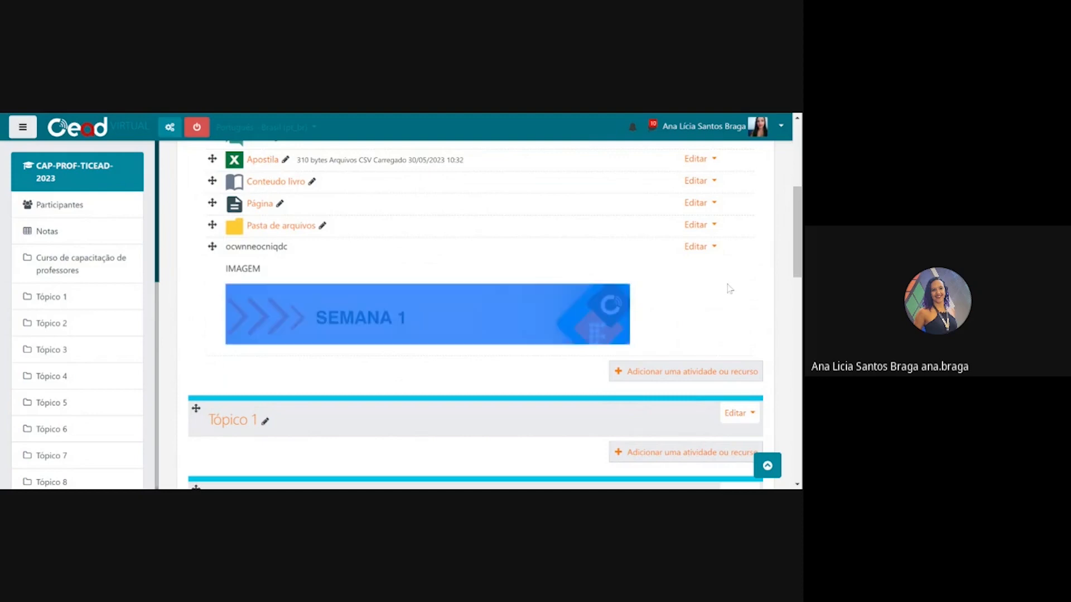
left_click(191, 297)
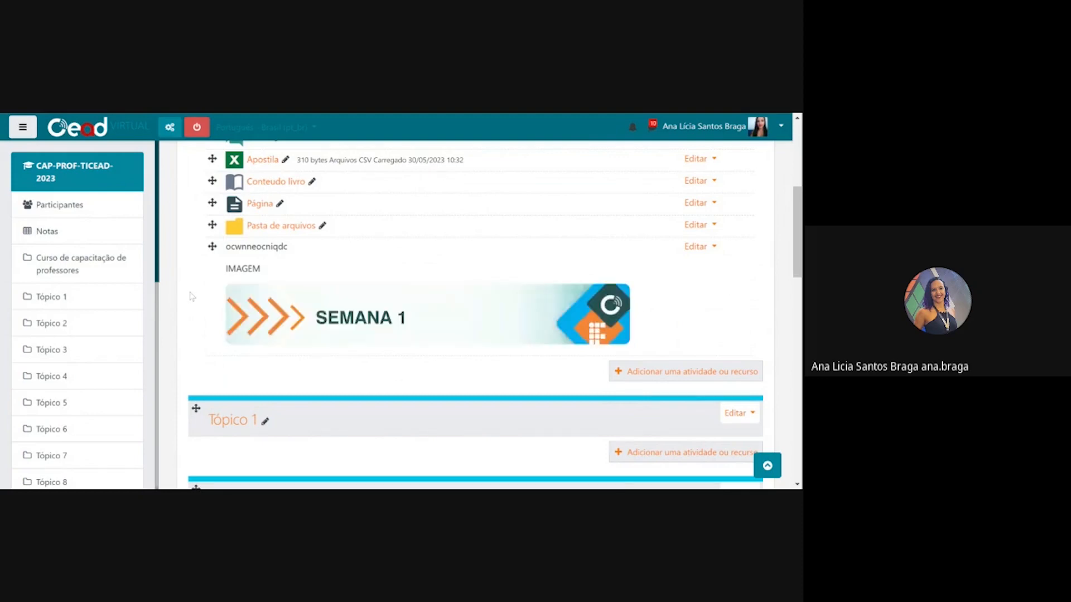
left_click(196, 127)
scroll(229, 334, "up", 2)
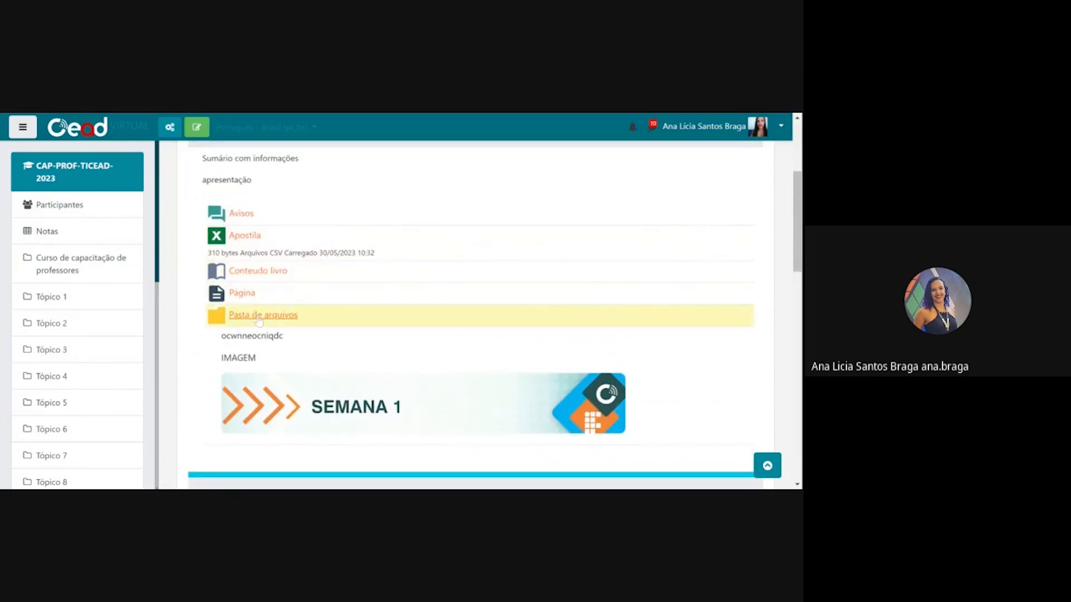
left_click_drag(215, 337, 675, 417)
left_click(685, 407)
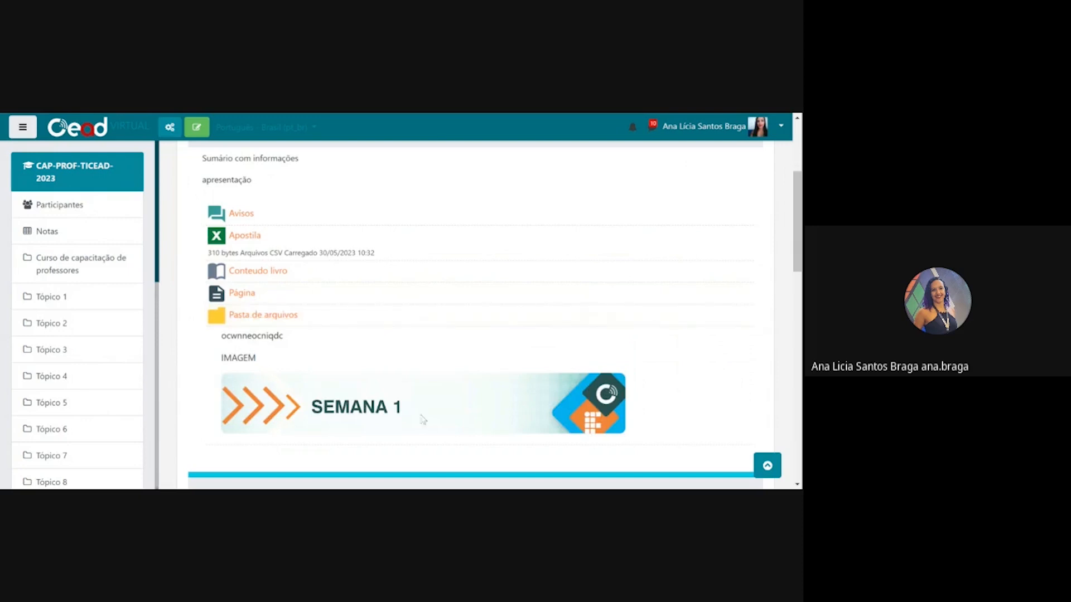
scroll(728, 410, "down", 1)
scroll(726, 407, "down", 2)
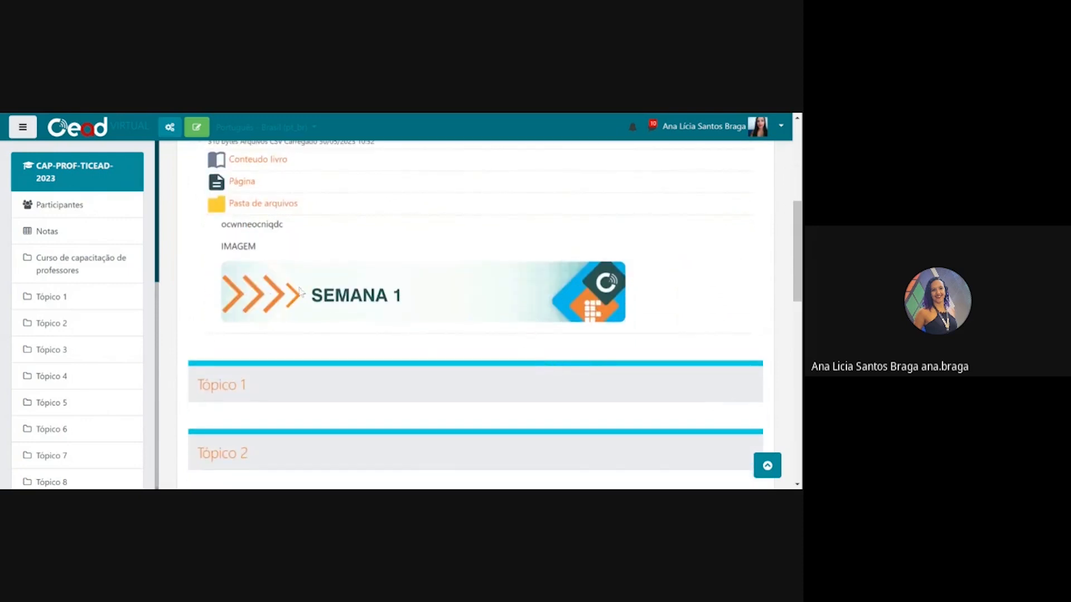
double_click(221, 246)
left_click(391, 251)
- Turn course editing back on and start adding a URL resource to the Curso de capacitação de professores section
left_click(197, 127)
left_click(717, 307)
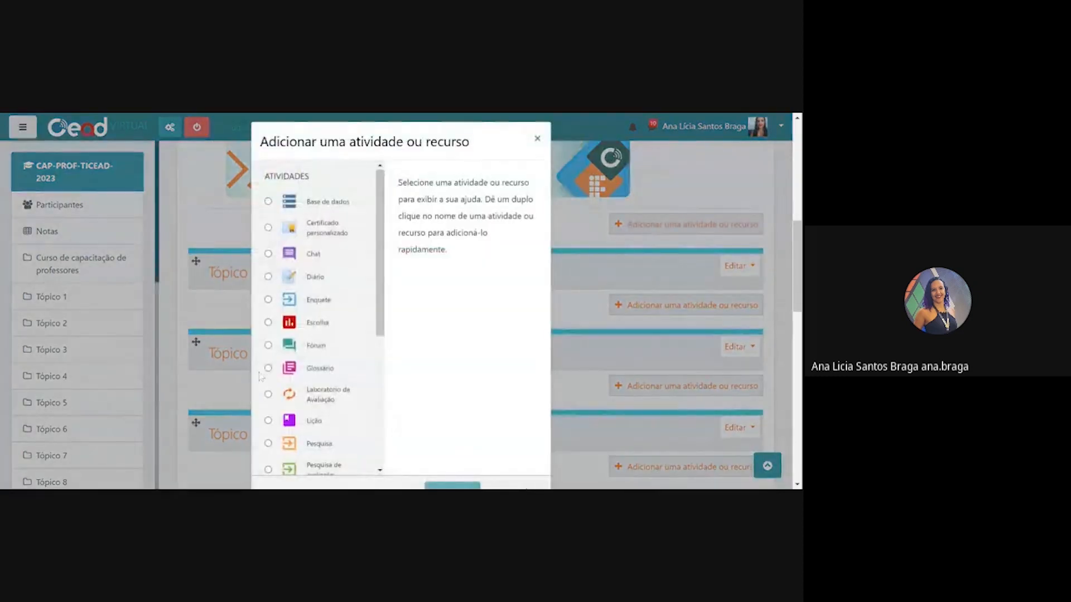
scroll(301, 390, "down", 5)
left_click(301, 464)
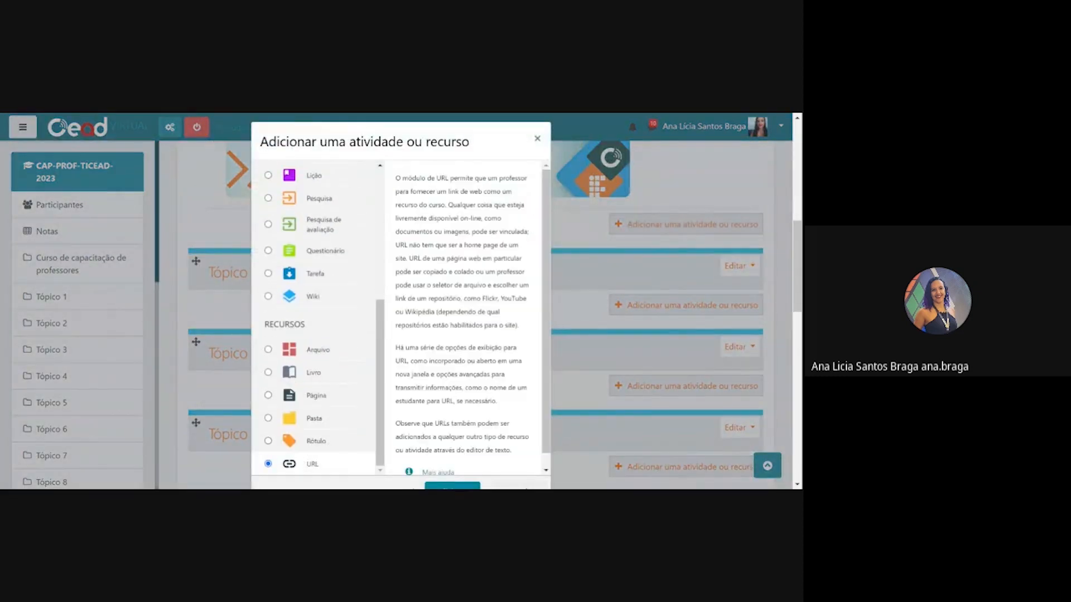
left_click(458, 484)
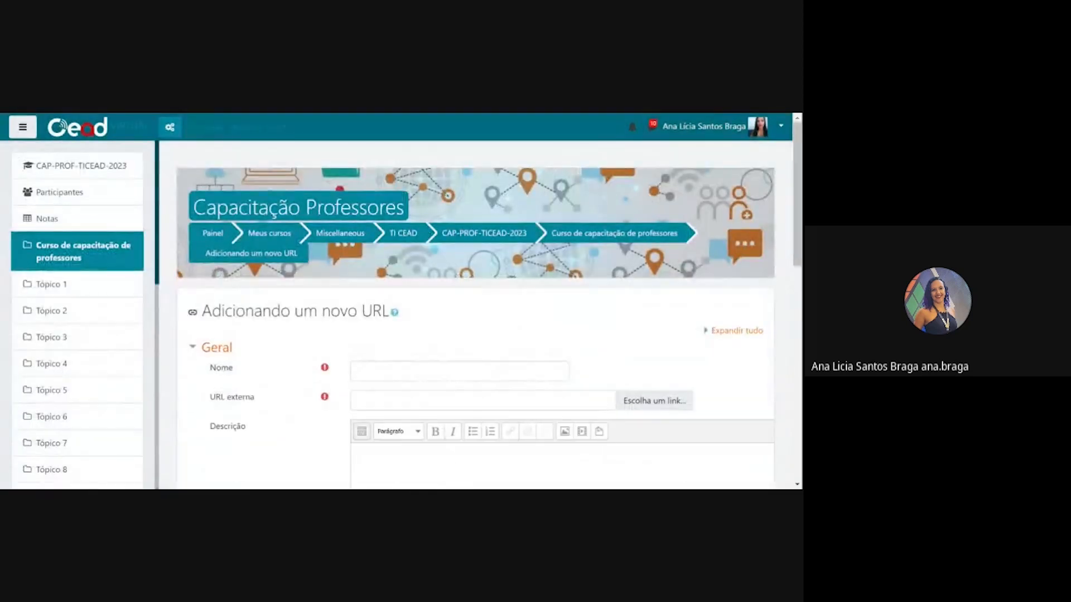
scroll(475, 335, "down", 2)
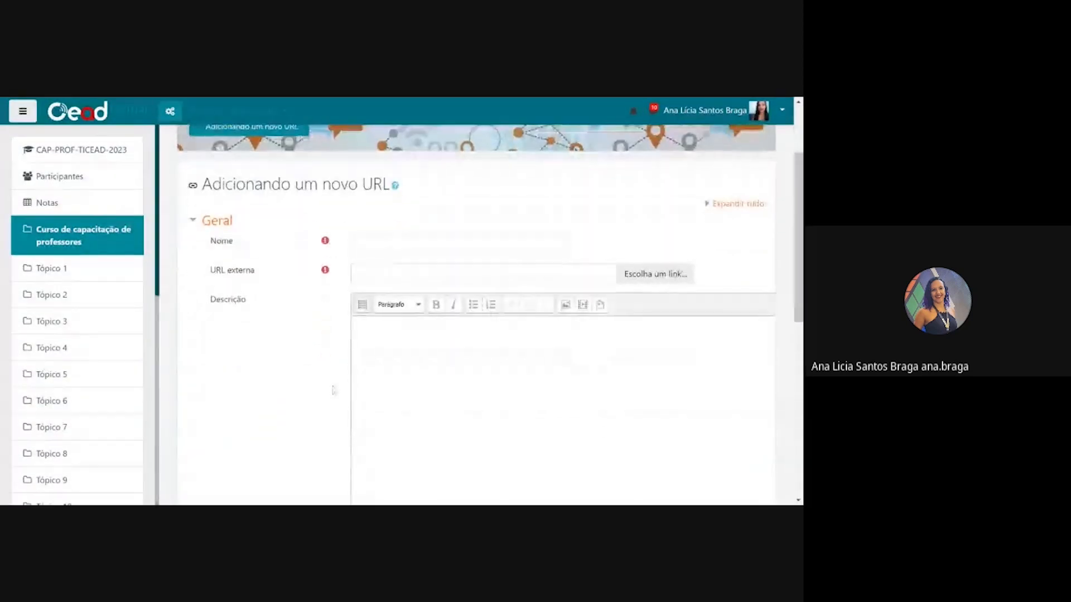
- Enter "Videoaula" as the name of the new URL resource
left_click(460, 243)
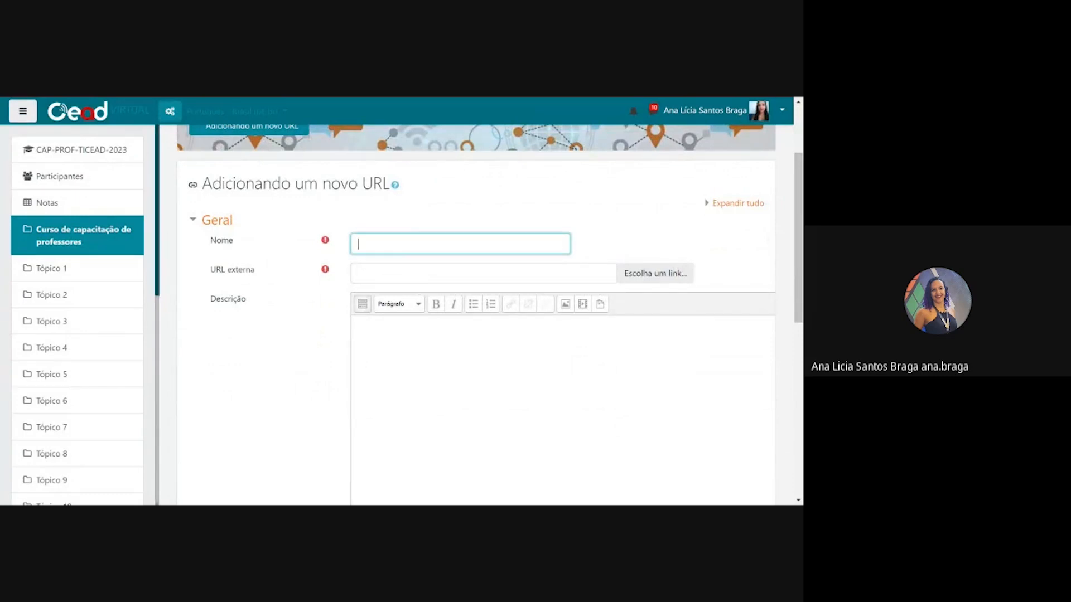
type("LINK")
key("BackSpace")
key("BackSpace")
key("BackSpace")
type("vi")
key("BackSpace")
type("í")
key("BackSpace")
key("BackSpace")
type("Videoaula")
key("alt+Tab")
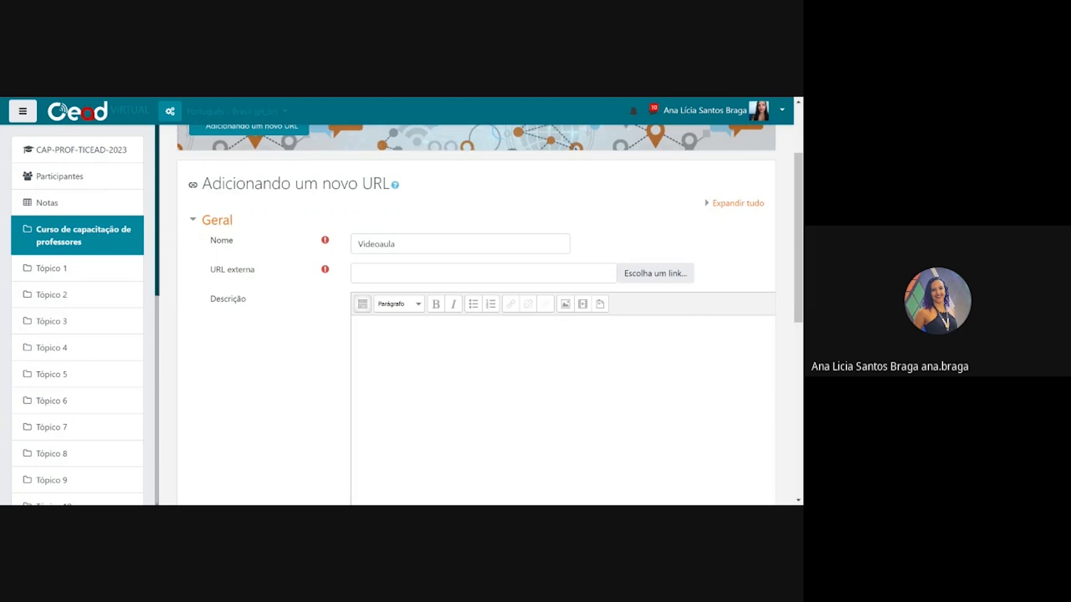
key("alt+Tab")
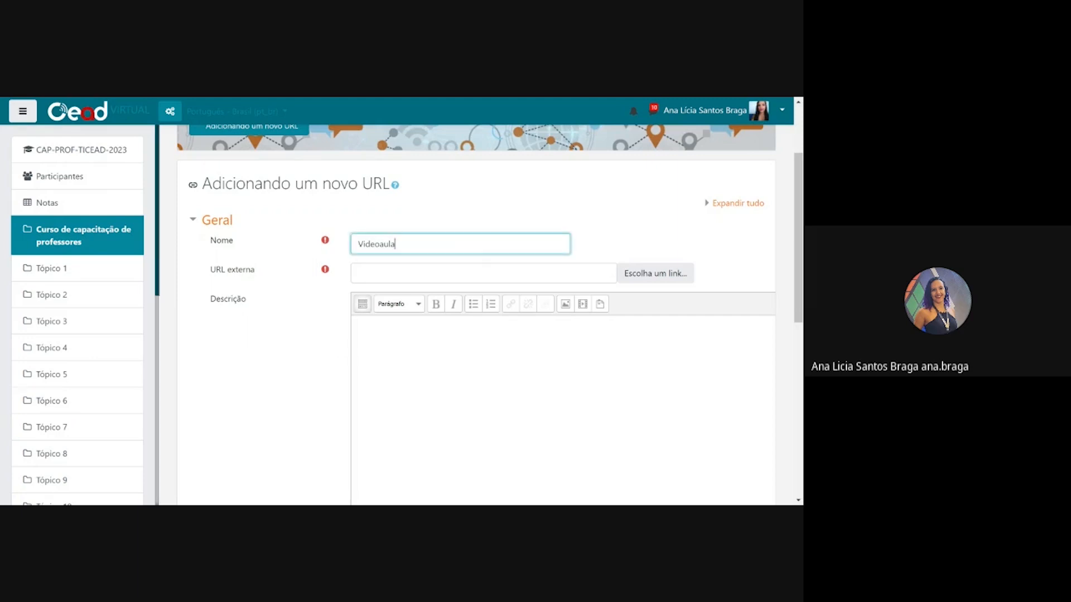
left_click(484, 272)
type("https://www.youtube.com/watch?v=y9m9qWYha08")
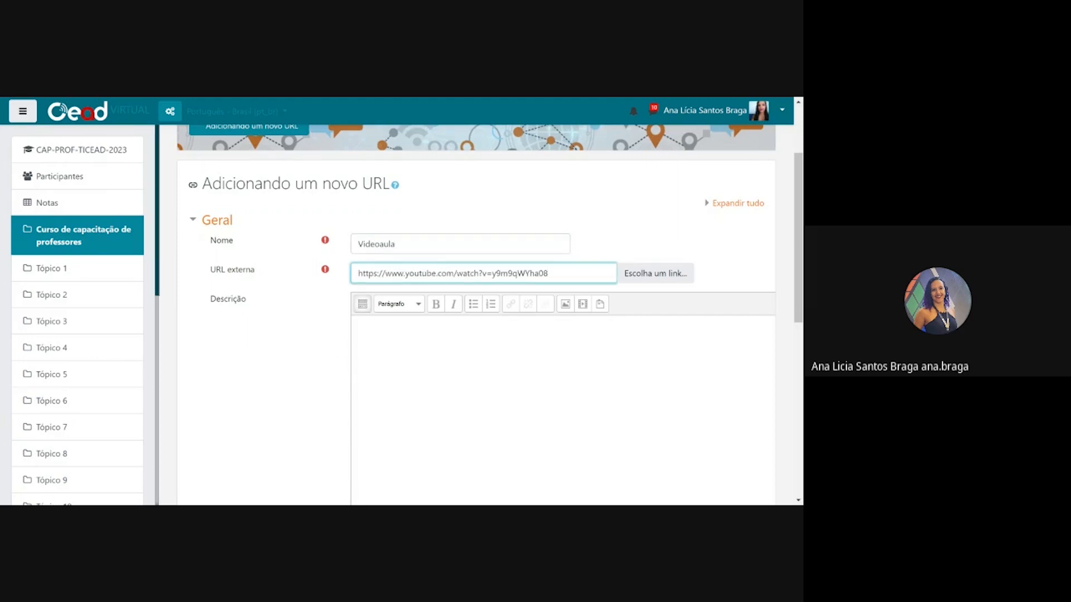
left_click(502, 341)
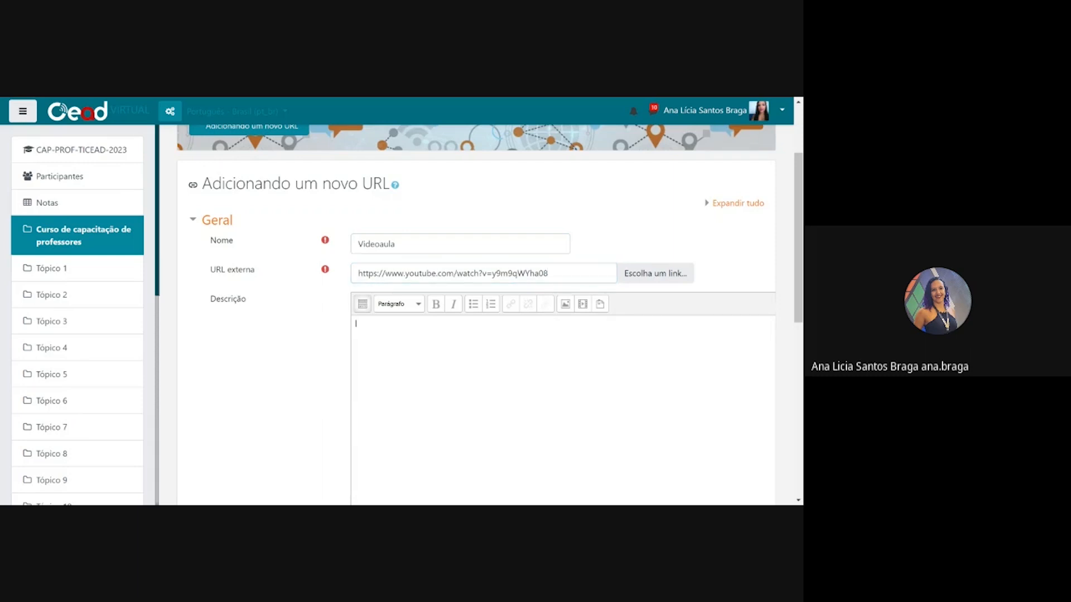
- Examine the URL resource's appearance settings and its display choices, keeping the display set to Automático
scroll(326, 312, "down", 1)
scroll(326, 313, "down", 3)
scroll(326, 313, "up", 3)
scroll(327, 313, "down", 3)
scroll(323, 318, "down", 4)
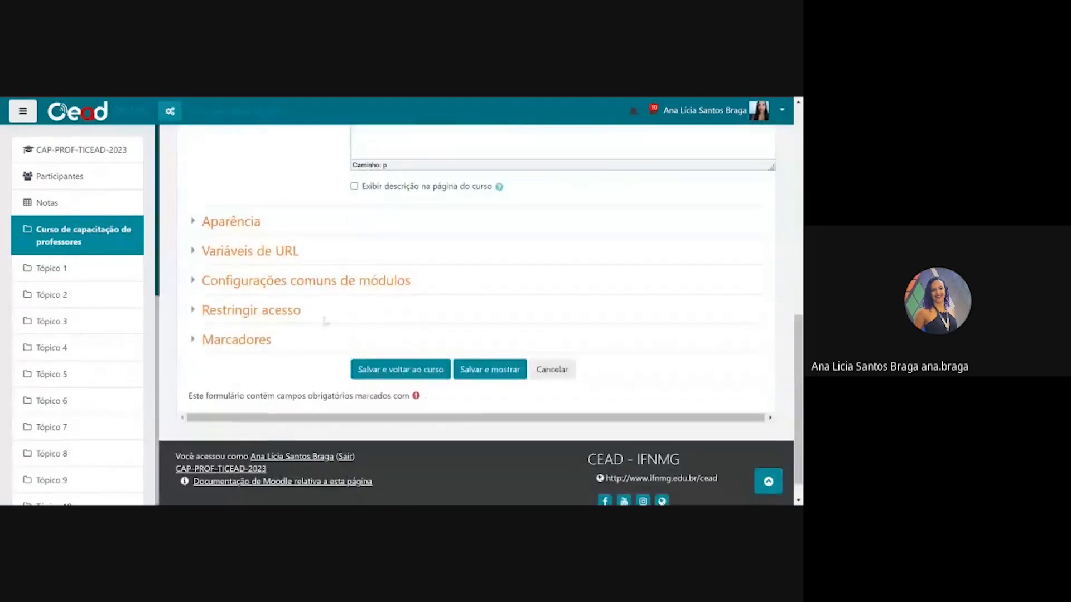
left_click(193, 222)
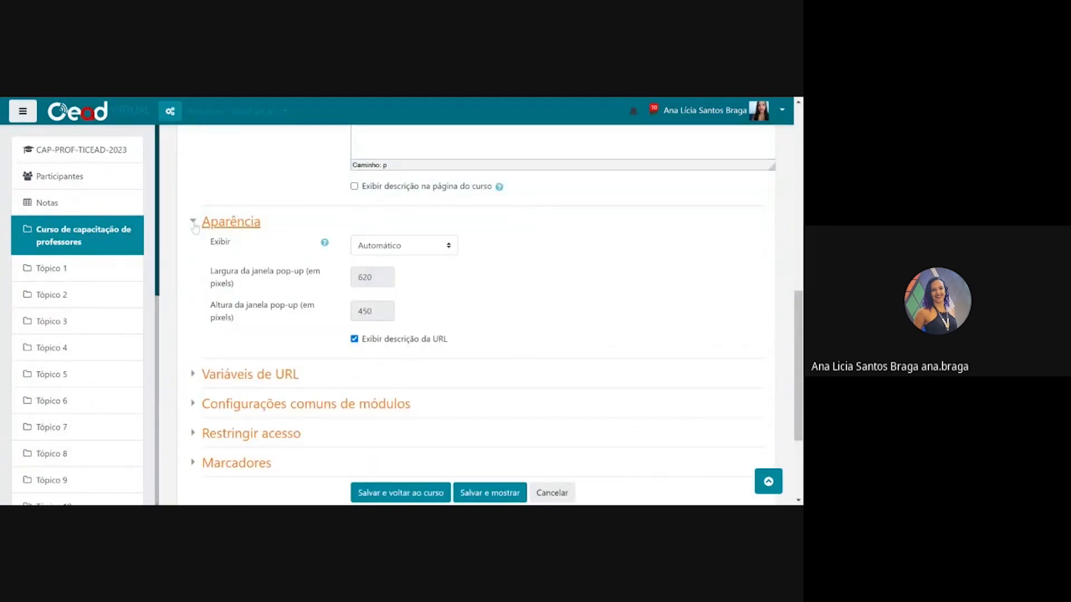
left_click(441, 254)
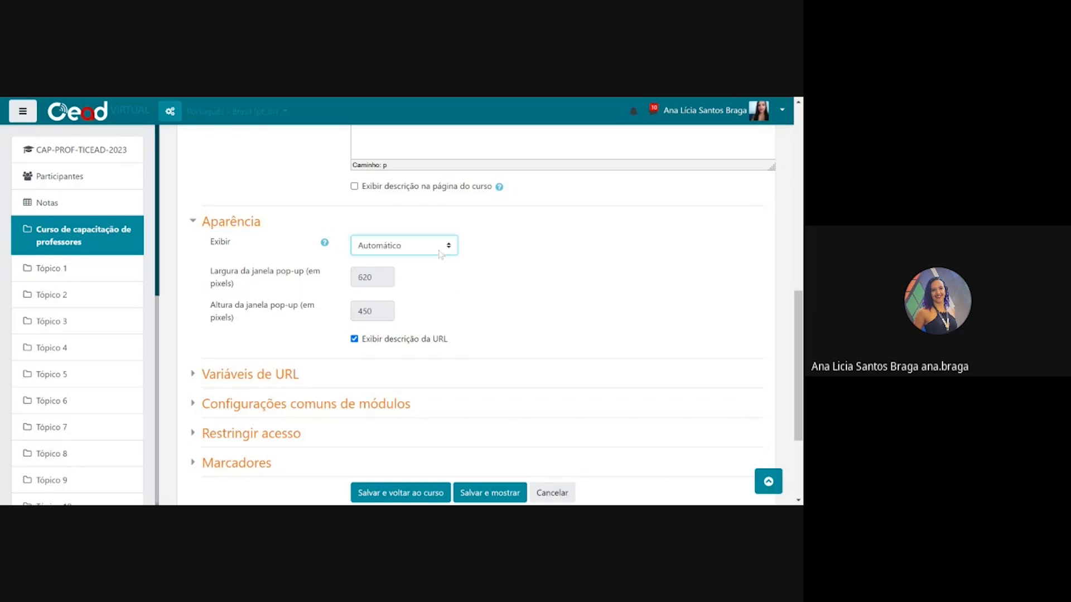
left_click(467, 295)
- Examine the URL variables and glance at the common module settings of the Videoaula resource
scroll(468, 296, "down", 2)
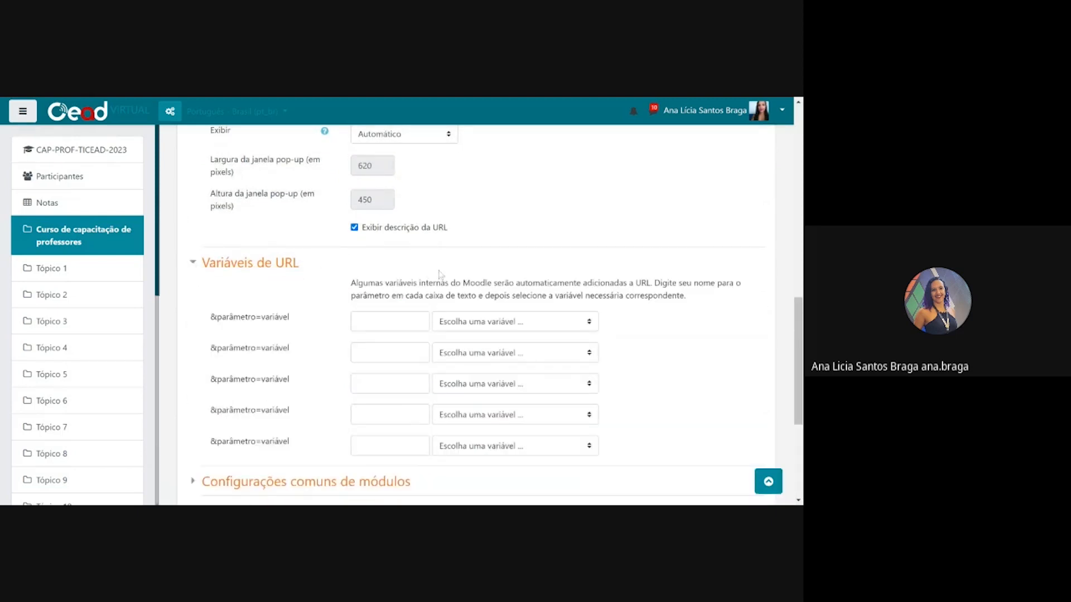
scroll(439, 277, "down", 1)
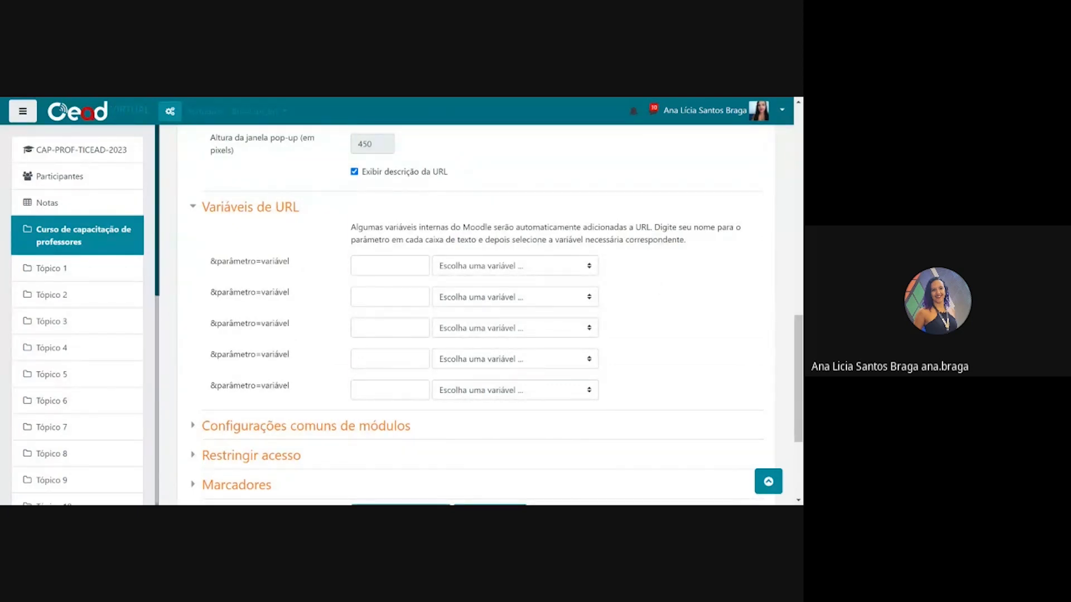
scroll(659, 289, "down", 2)
scroll(659, 288, "up", 1)
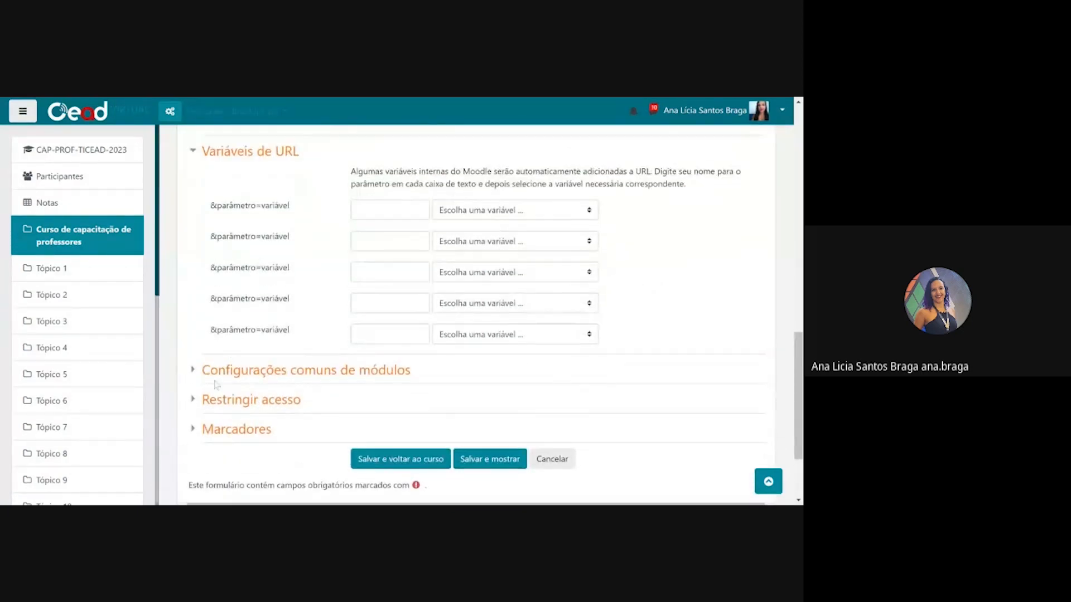
left_click(194, 372)
left_click(194, 373)
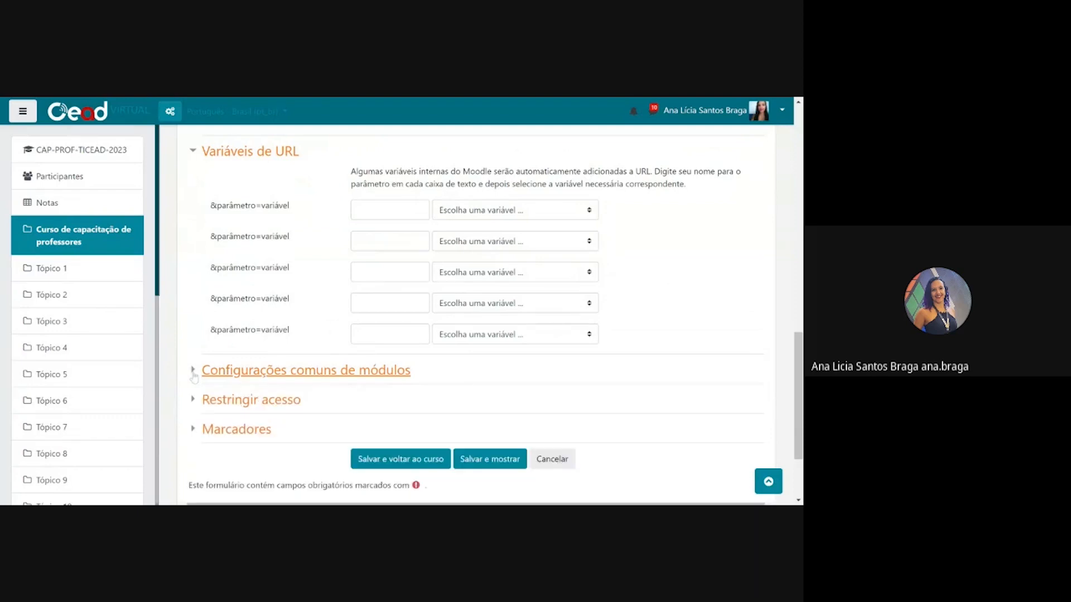
- Save and display the Videoaula URL resource, and return to the course page to locate it below the banner
left_click(490, 459)
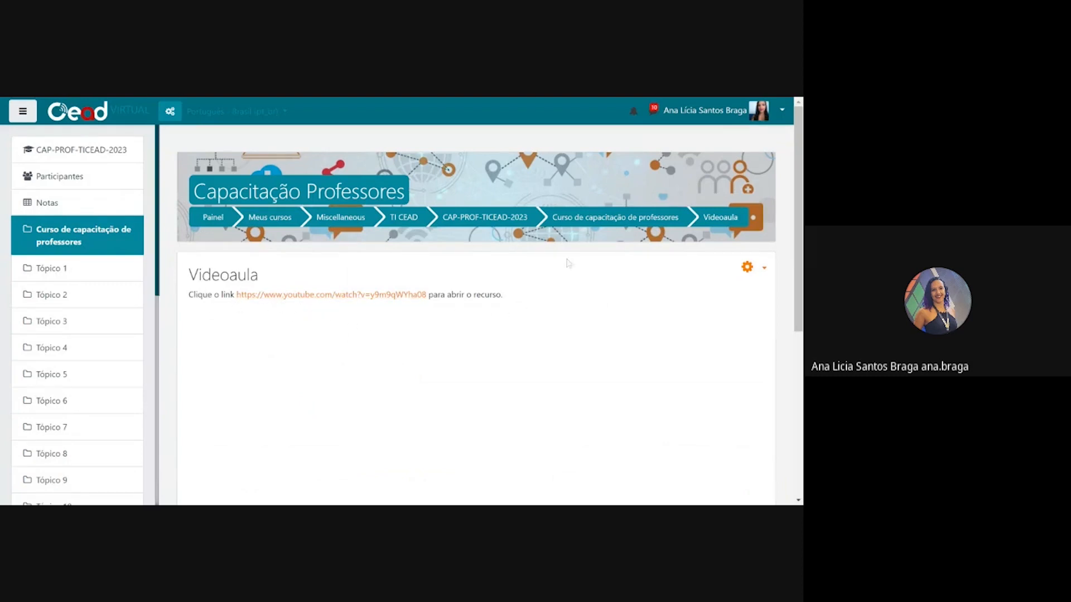
left_click(677, 222)
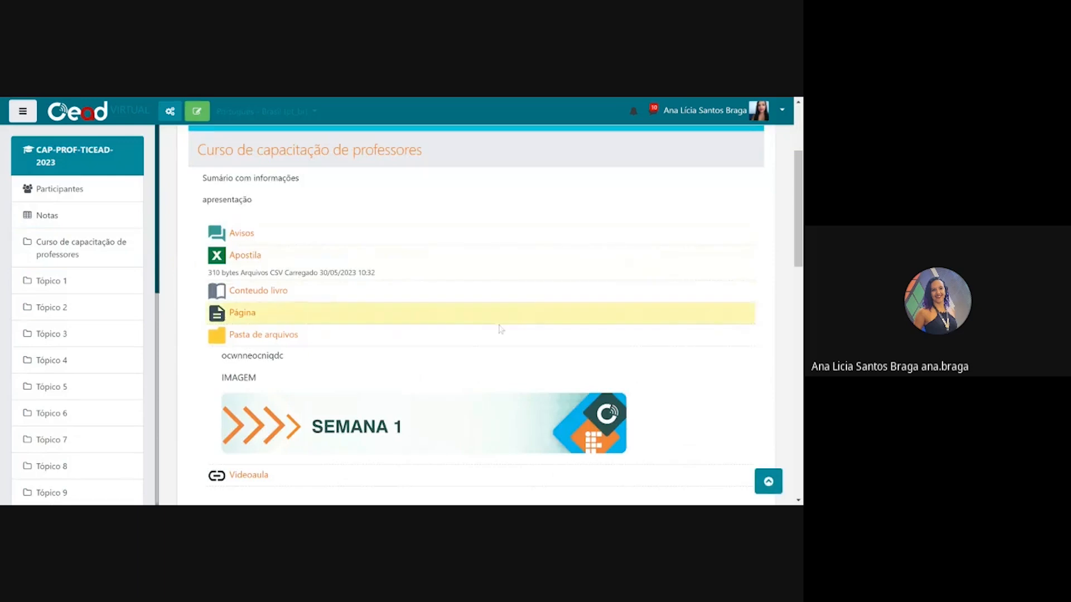
scroll(502, 327, "down", 5)
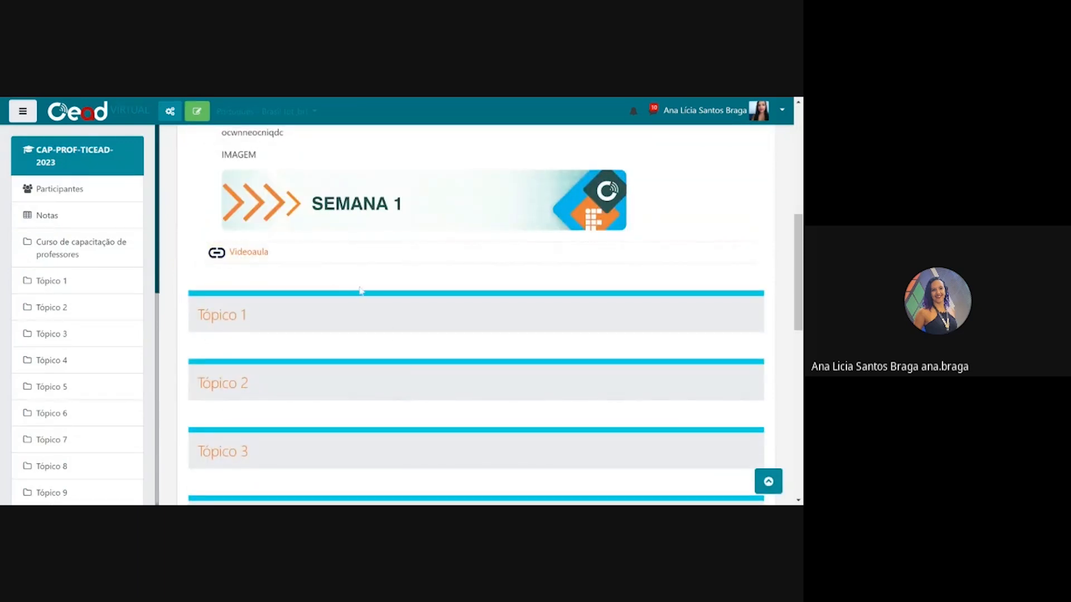
- Review the course page's resources, from Avisos and Apostila down to the SEMANA 1 banner and the Videoaula link
scroll(346, 277, "up", 6)
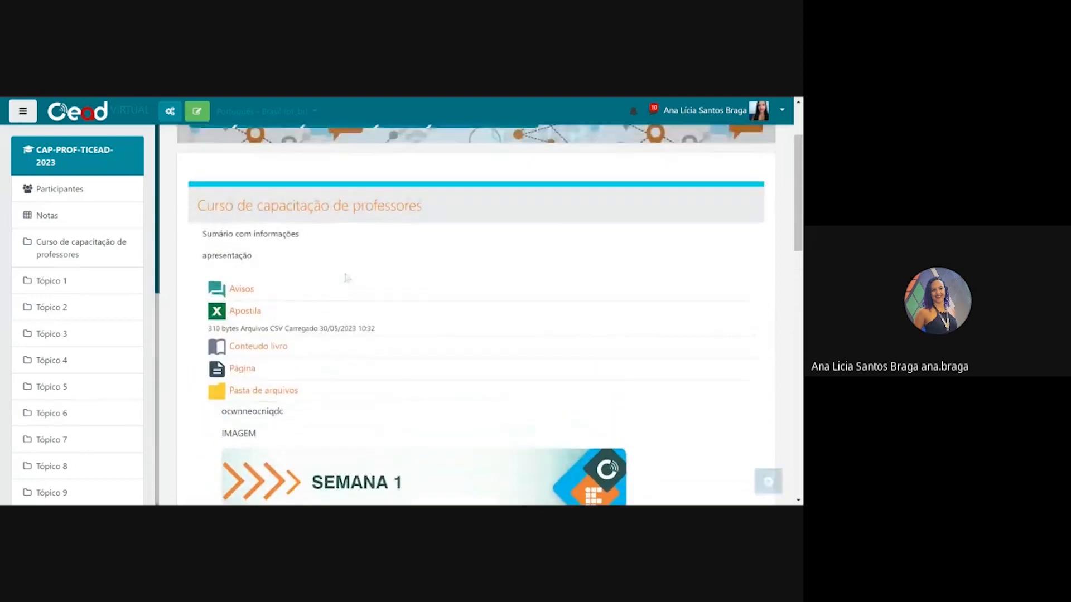
scroll(347, 277, "down", 3)
scroll(347, 277, "down", 2)
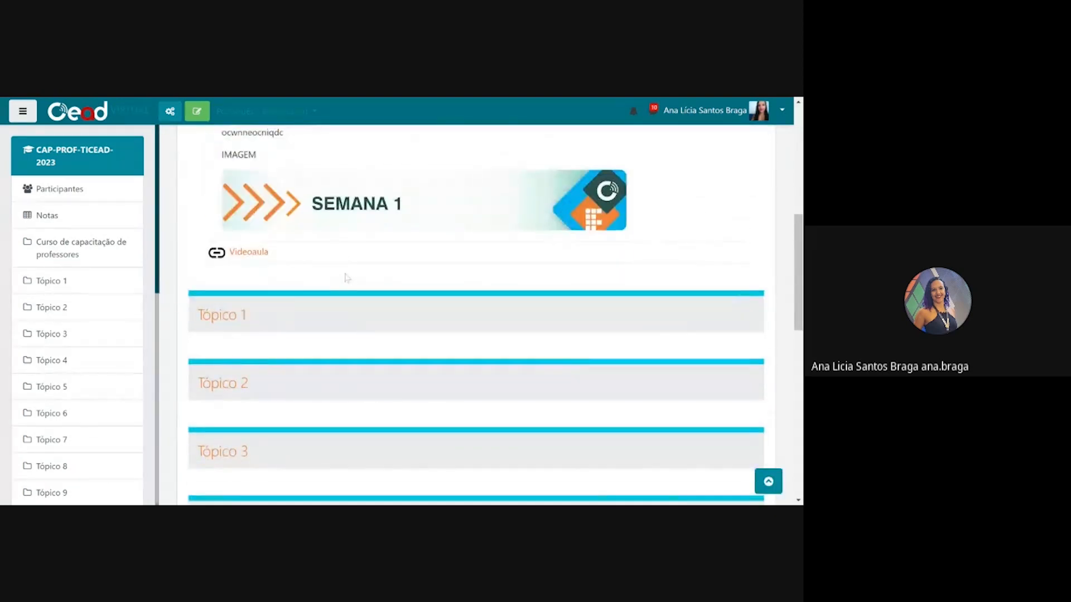
scroll(268, 304, "down", 1)
scroll(335, 320, "up", 2)
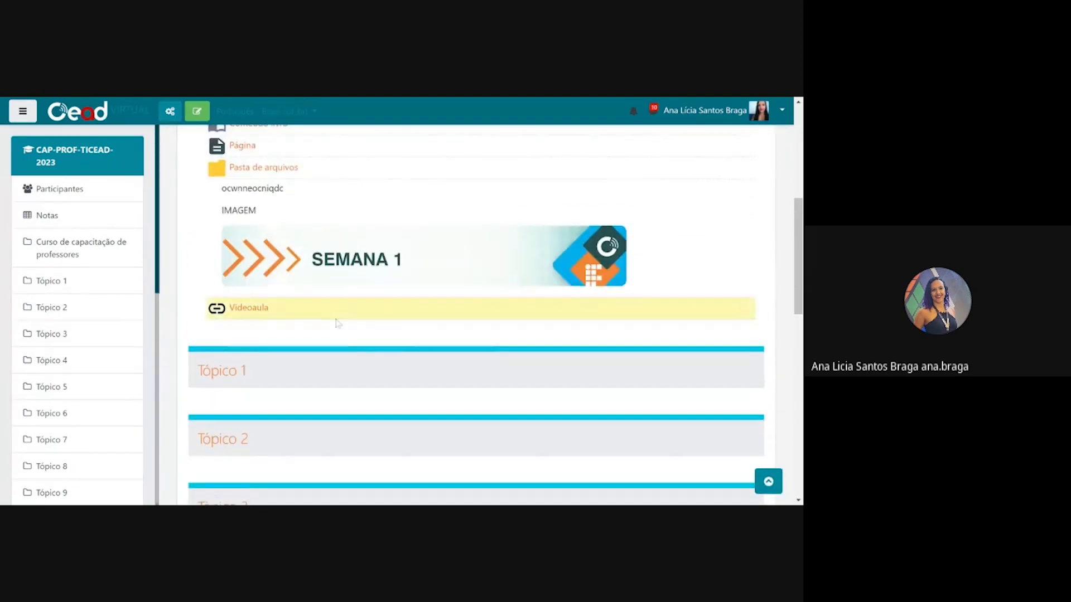
scroll(502, 332, "up", 5)
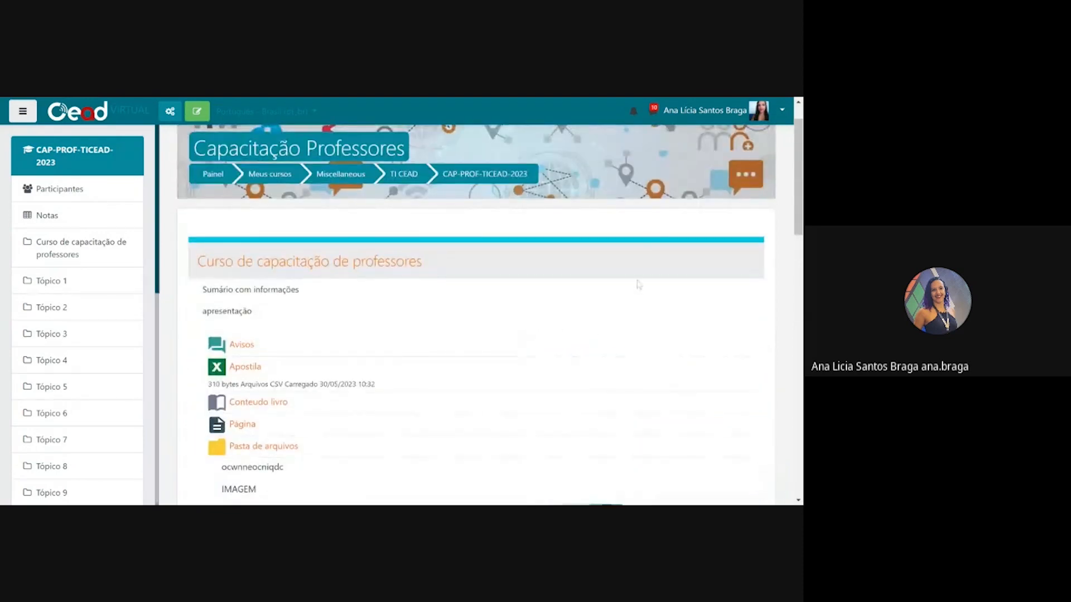
scroll(472, 249, "up", 1)
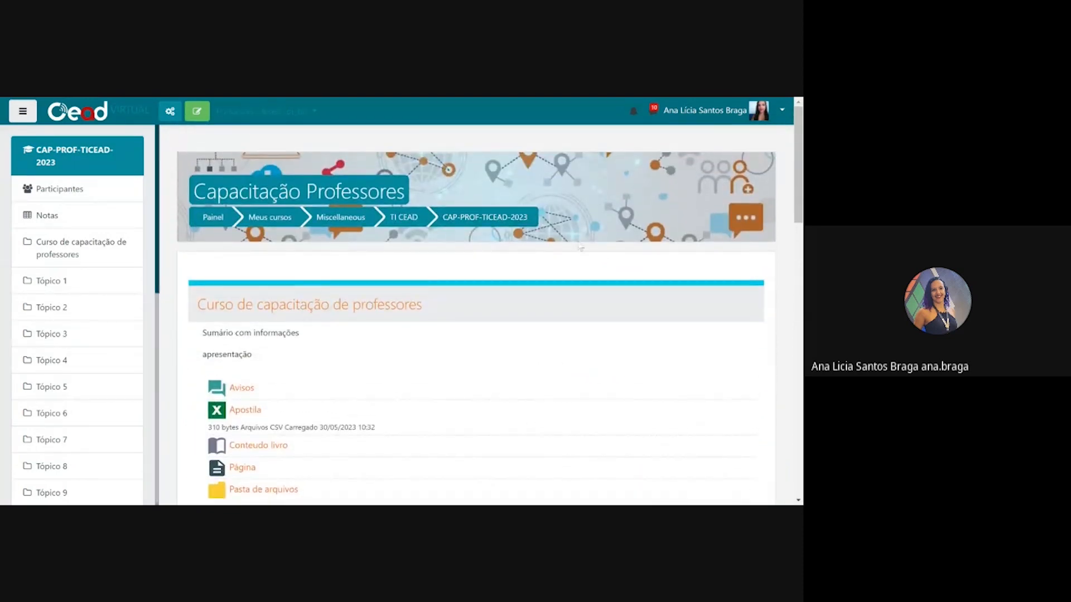
scroll(577, 249, "down", 3)
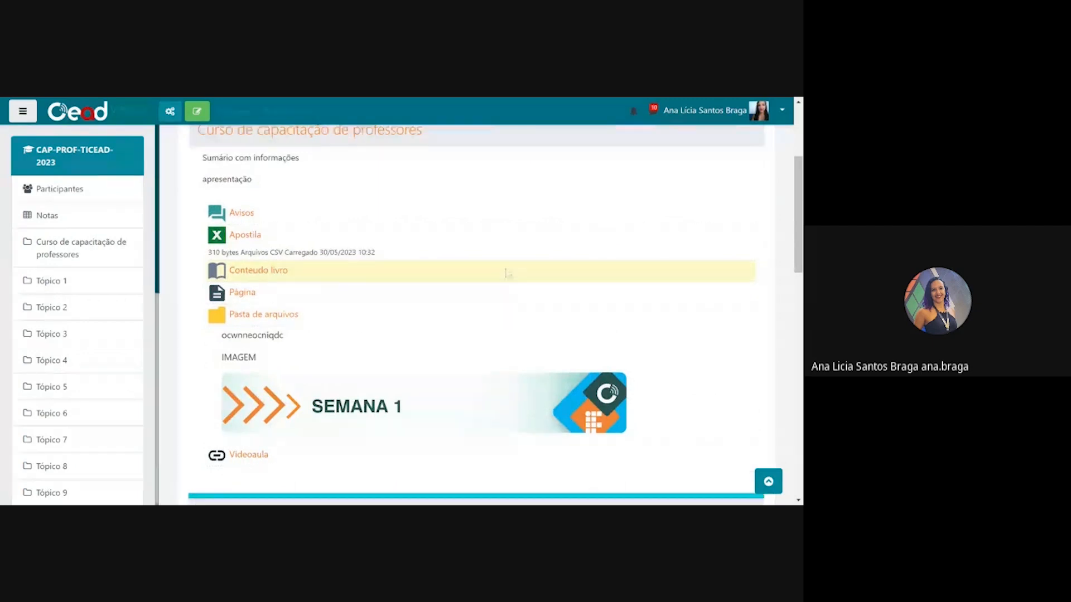
- Turn on course editing and start adding another Rótulo to the first course section
scroll(208, 129, "up", 2)
left_click(198, 114)
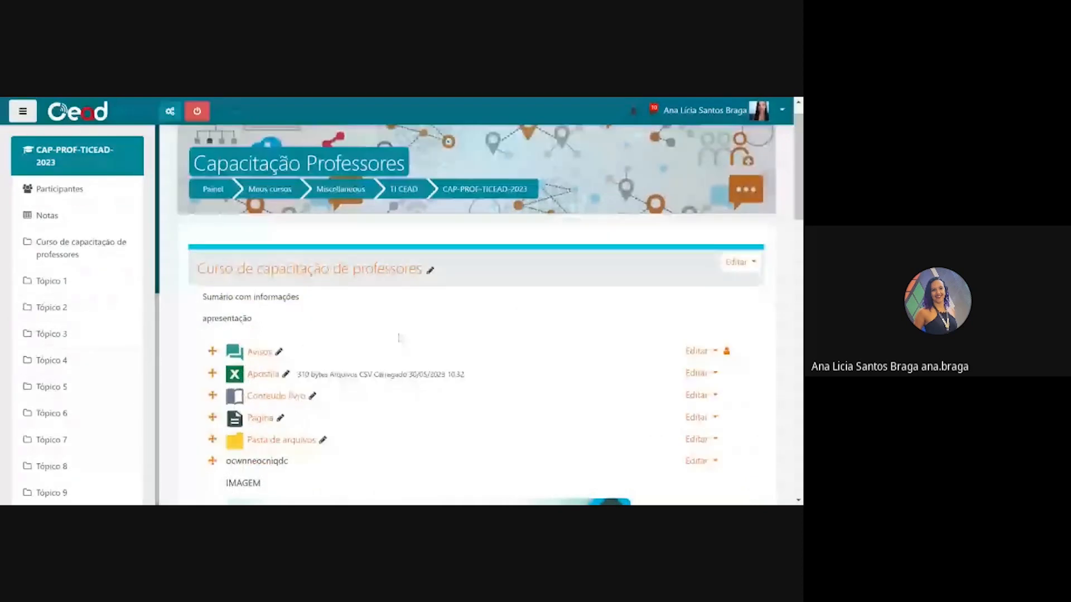
scroll(399, 337, "down", 5)
scroll(624, 307, "down", 1)
left_click(615, 223)
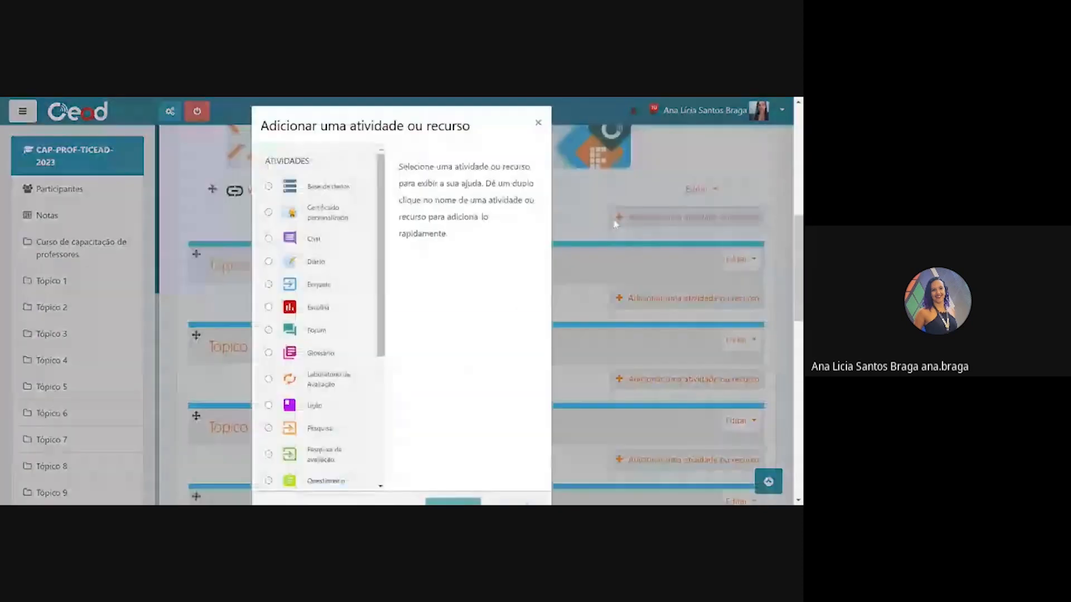
scroll(352, 301, "down", 5)
scroll(352, 302, "down", 1)
left_click(317, 289)
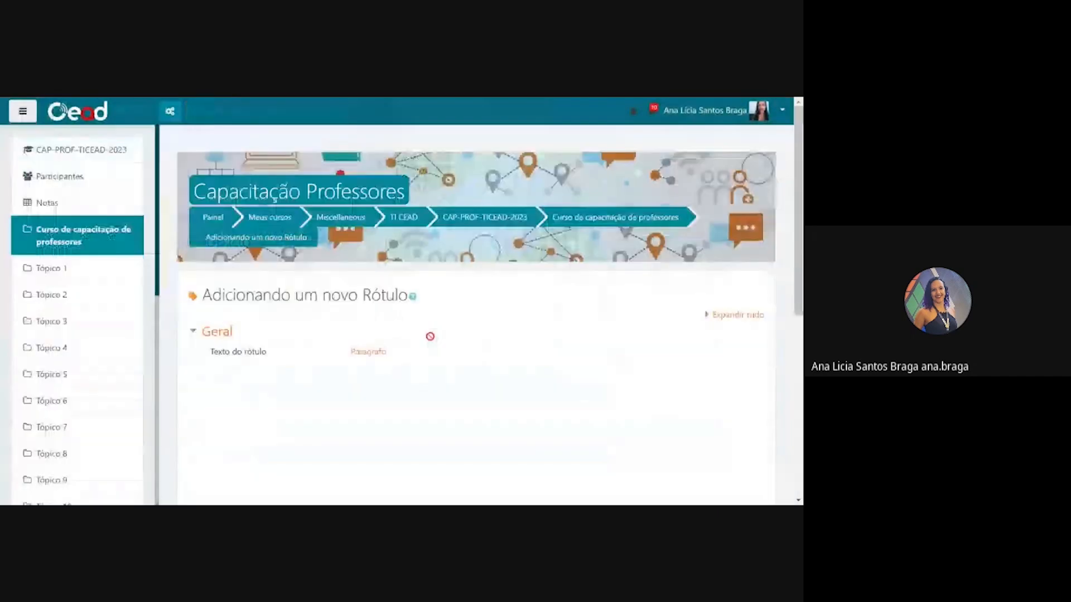
scroll(430, 336, "down", 1)
type("video")
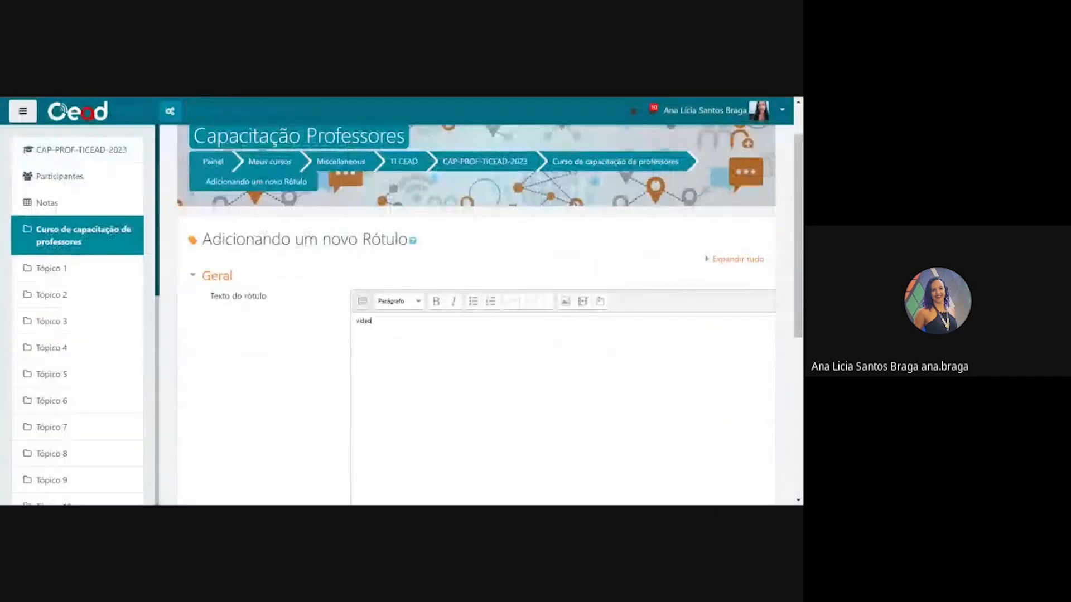
type("aula")
double_click(369, 320)
left_click(362, 301)
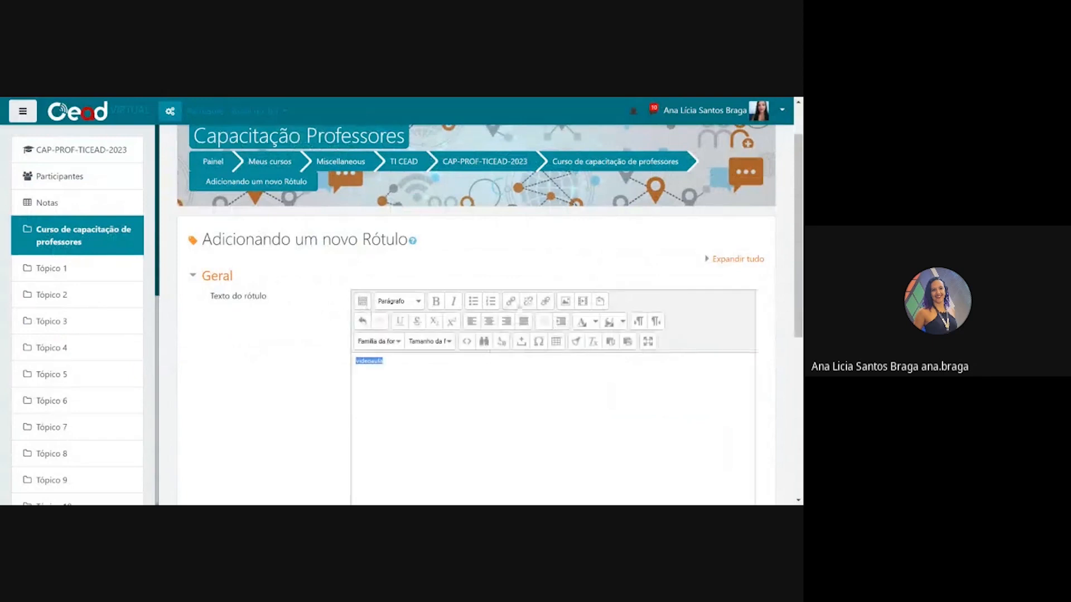
left_click(512, 302)
type("https://www.youtube.com/watch?v=y9m9qWYha08")
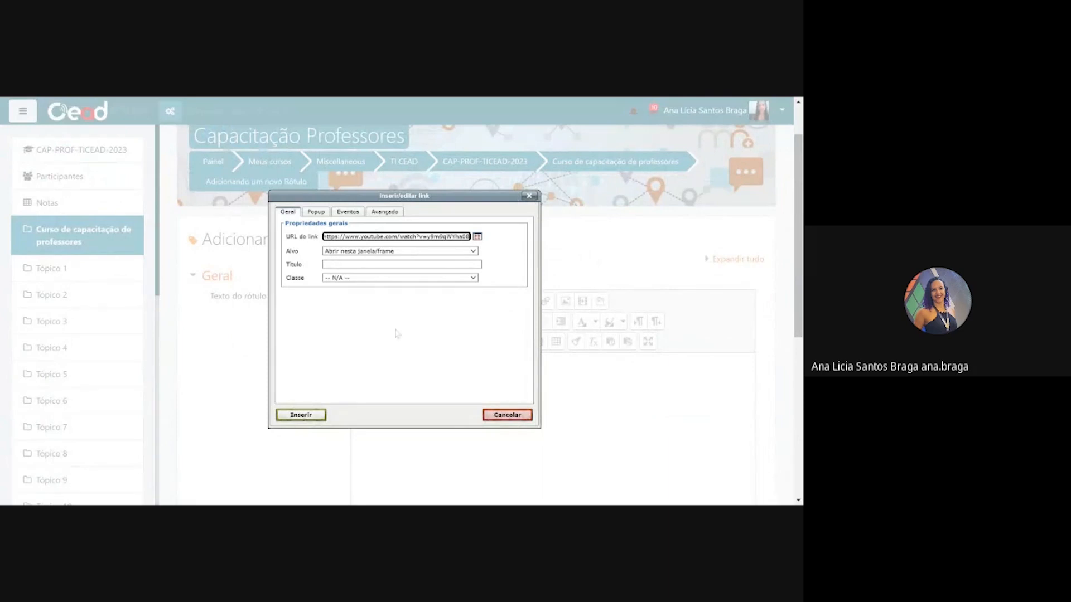
left_click(315, 415)
- Save the videoaula label, return to the course, and locate the embedded video below the Videoaula link
scroll(318, 417, "down", 5)
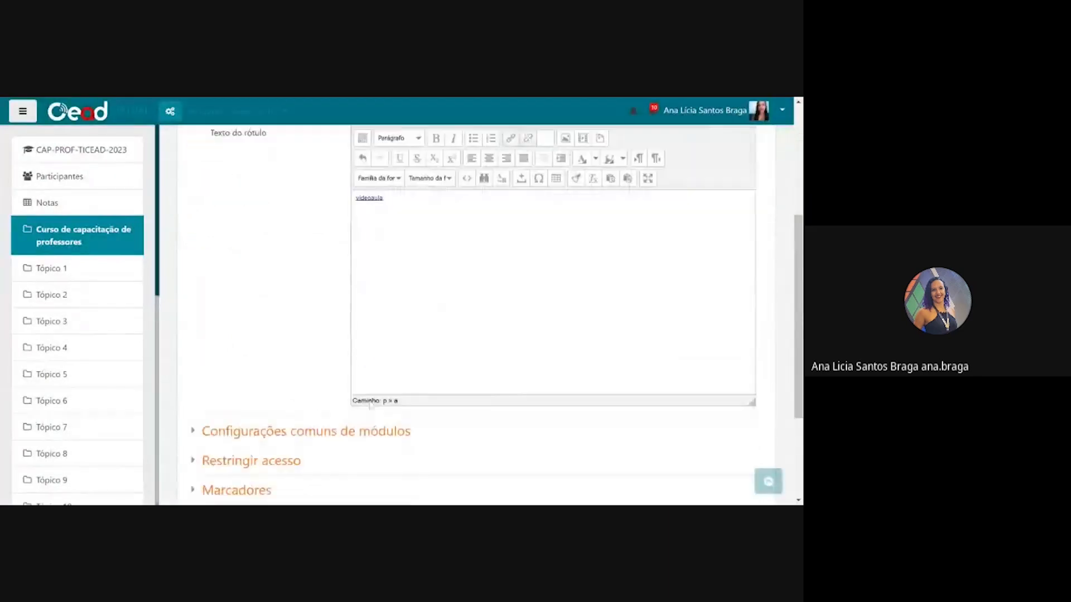
scroll(344, 410, "down", 1)
left_click(404, 370)
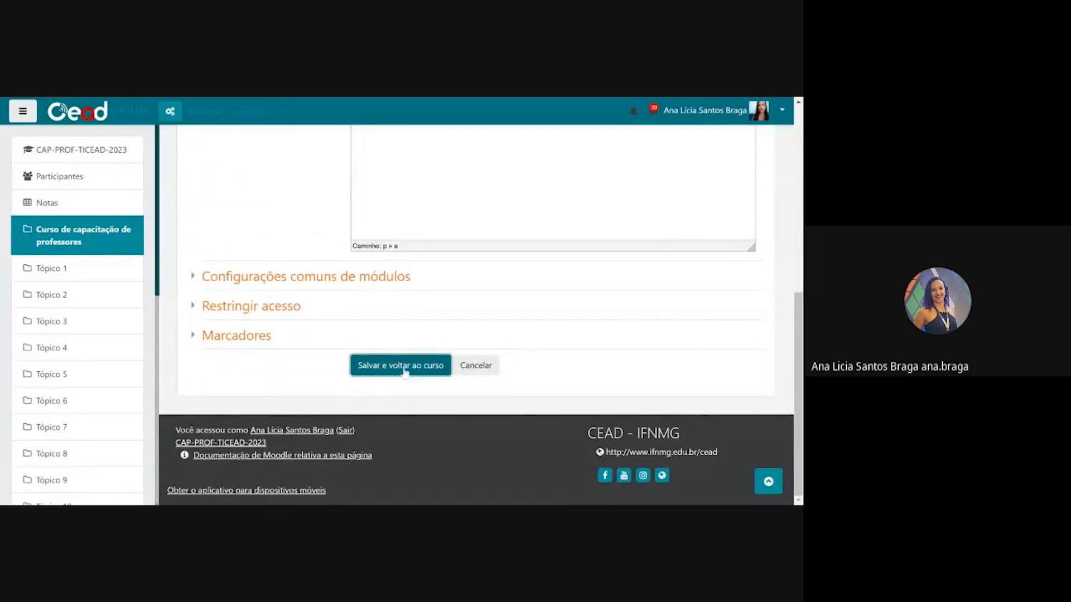
scroll(435, 365, "down", 4)
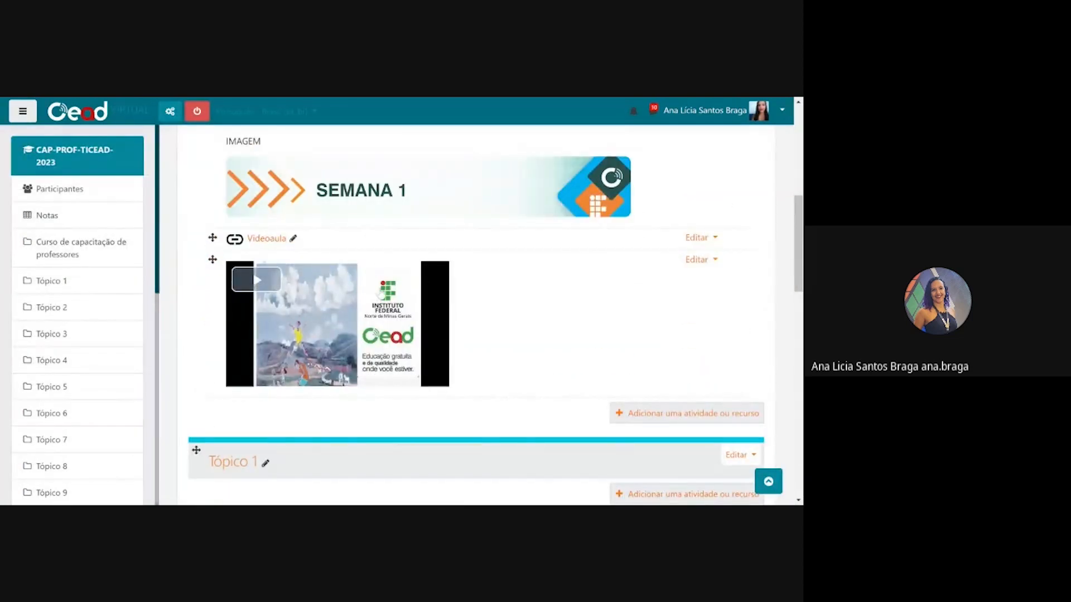
- Turn off course editing, play and pause the embedded video, and compare it with the Videoaula link above
left_click(195, 114)
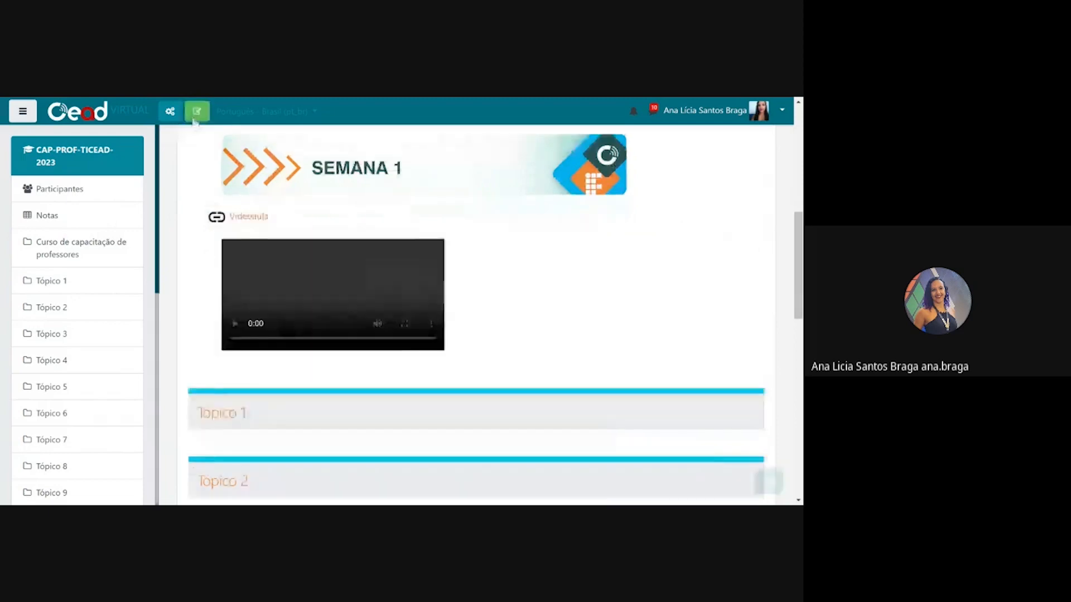
left_click(267, 268)
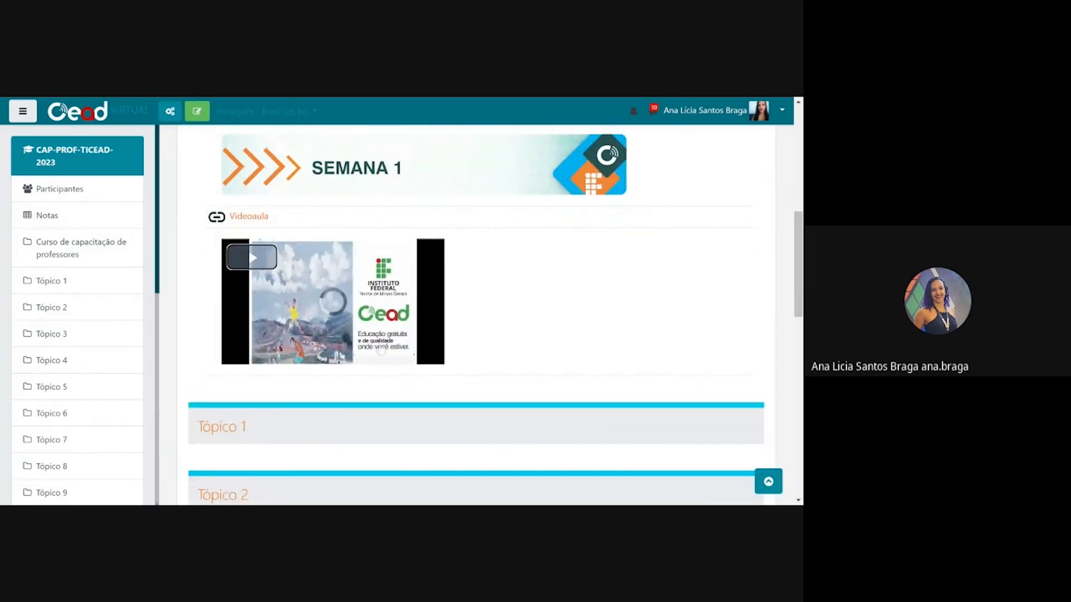
left_click(232, 357)
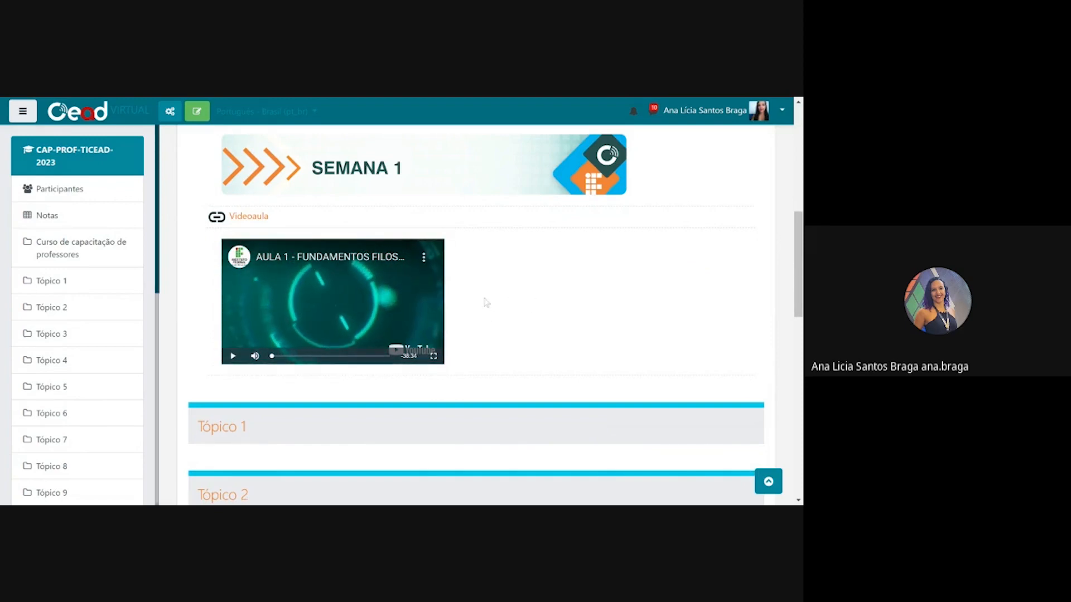
scroll(508, 292, "up", 1)
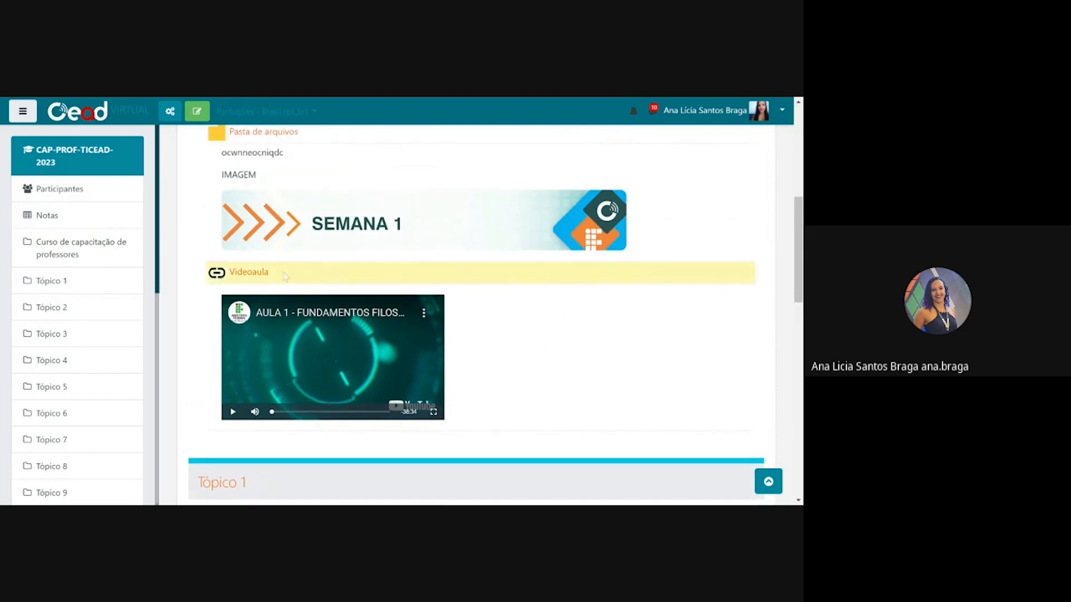
left_click_drag(284, 276, 205, 279)
left_click(204, 279)
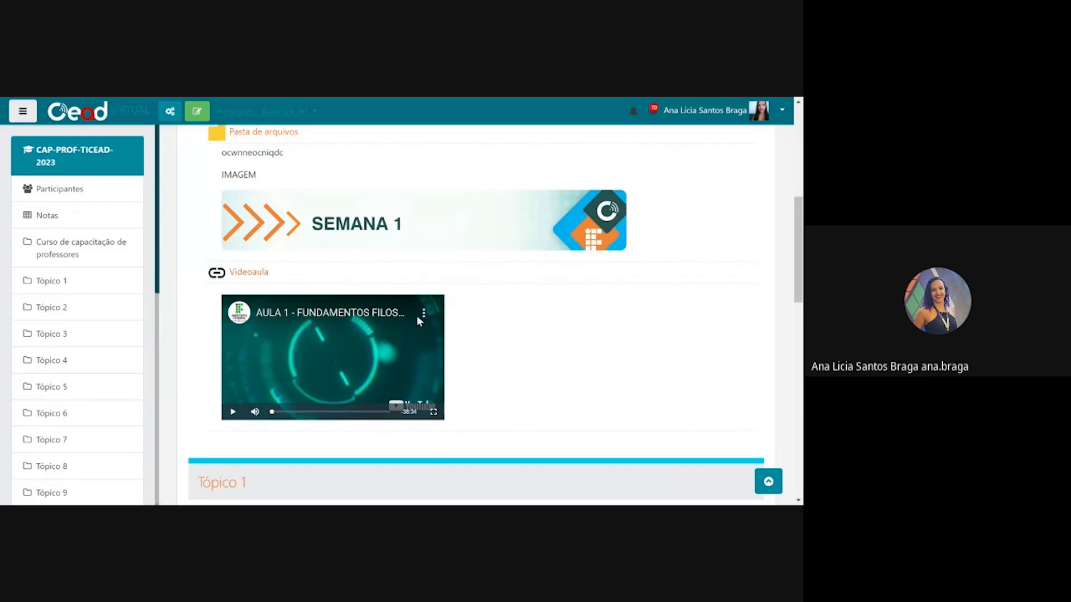
- Turn course editing back on and review the first section's resources down to the embedded video
left_click(197, 111)
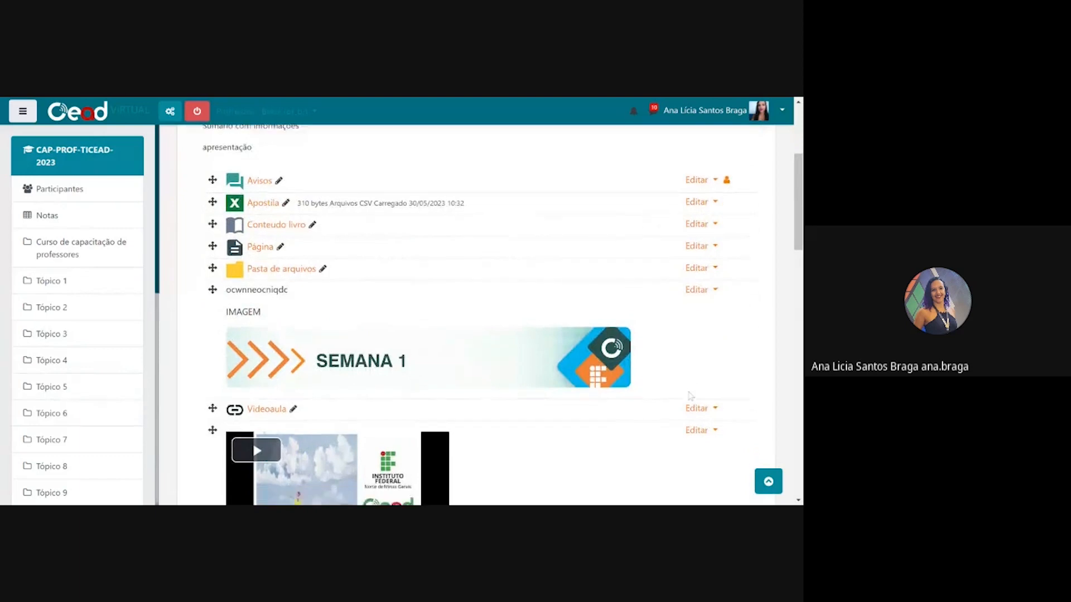
scroll(689, 397, "down", 3)
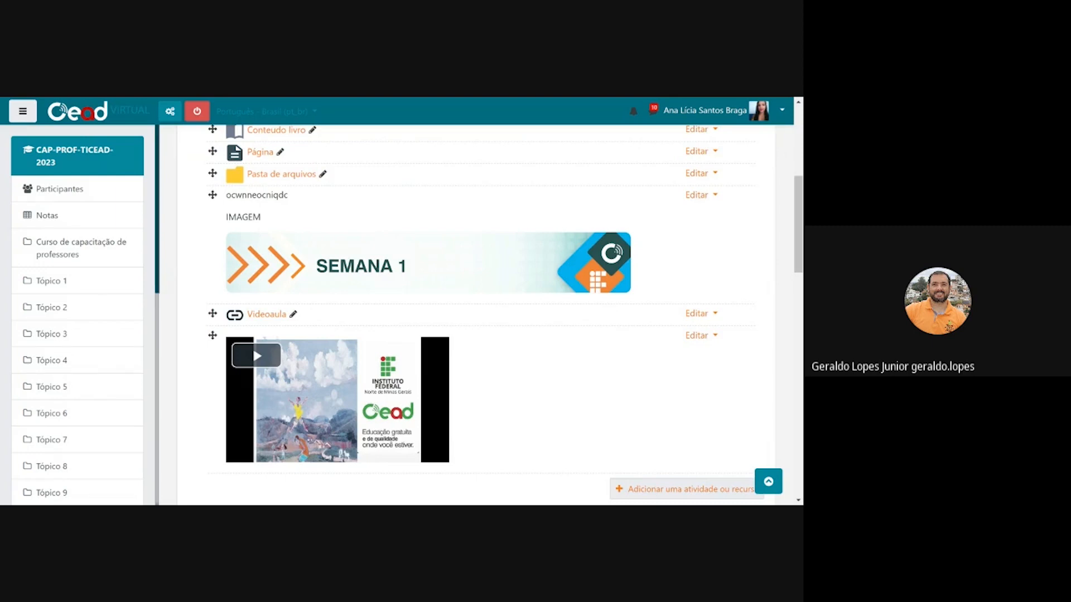
scroll(537, 382, "down", 1)
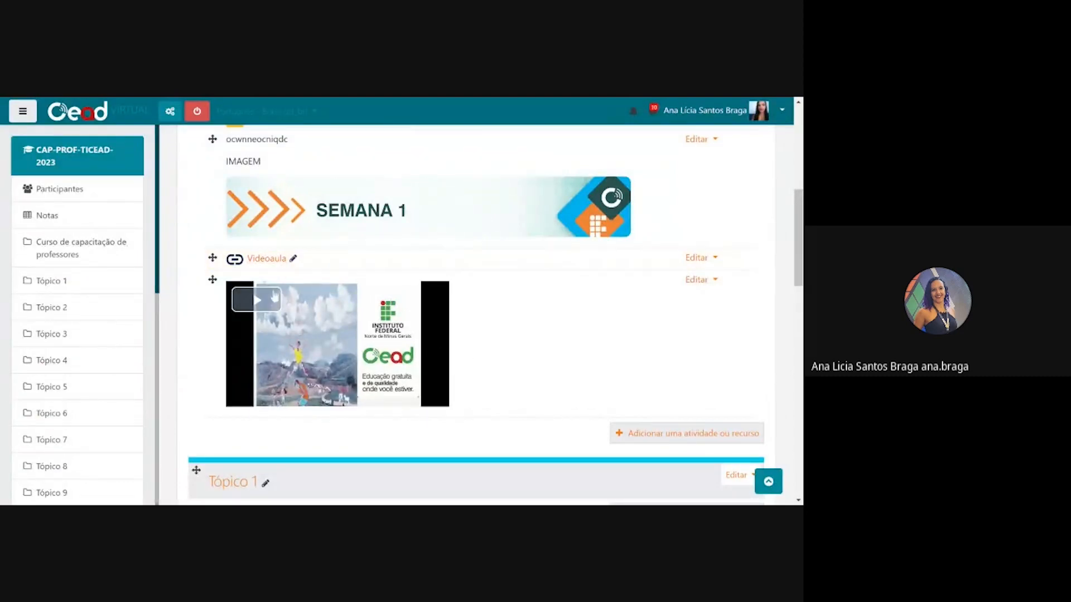
- Start adding another Rótulo resource to the first course section
left_click(651, 441)
scroll(313, 457, "down", 5)
left_click(310, 482)
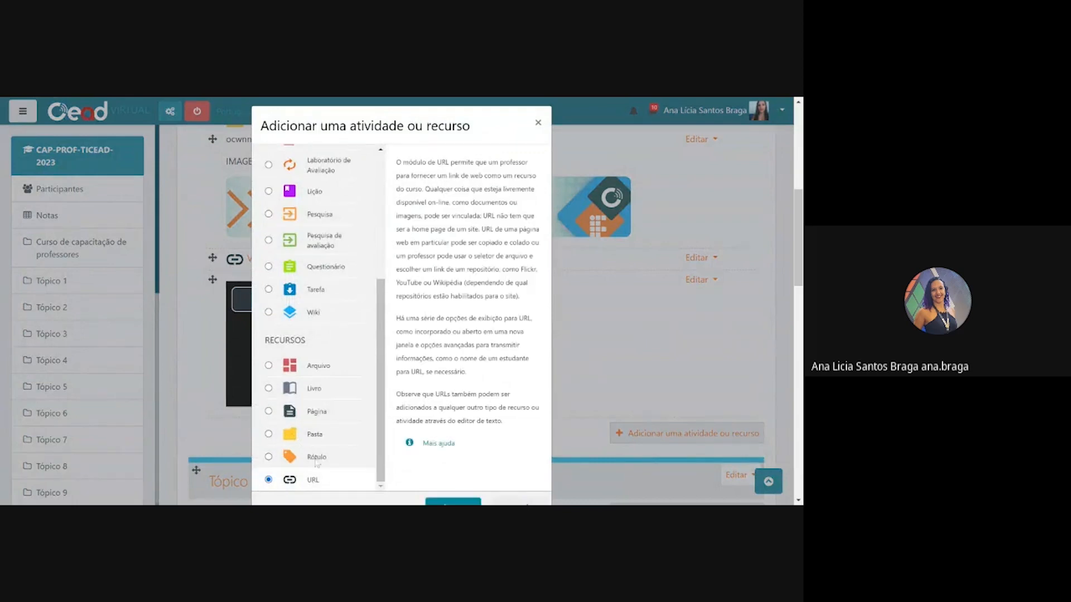
left_click(317, 460)
left_click(447, 500)
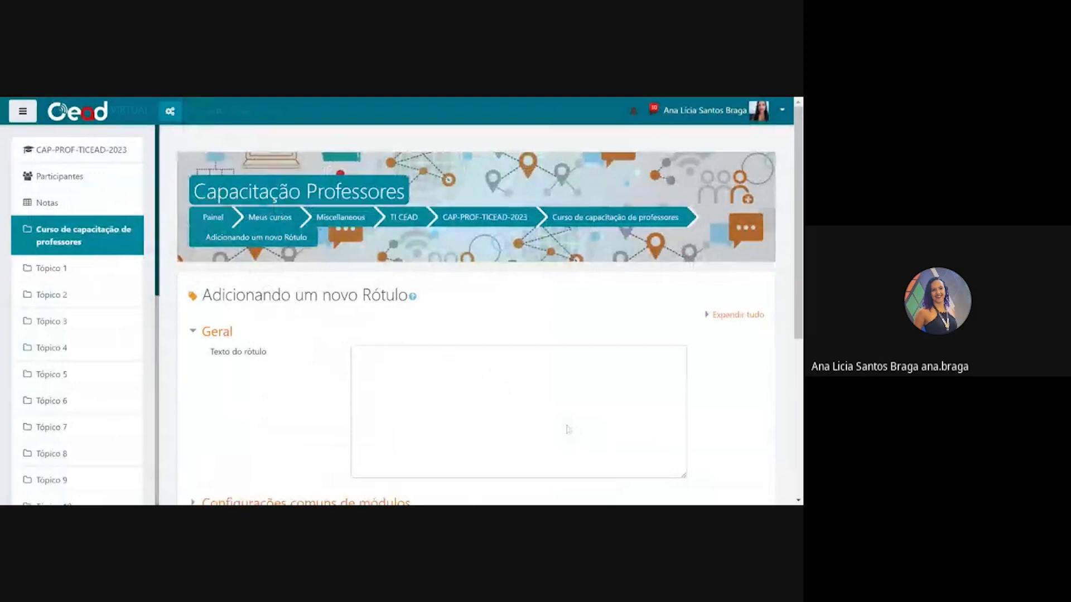
- Examine the label editor's Moodle media insertion dialog and close it without inserting anything
scroll(567, 427, "down", 4)
scroll(568, 226, "up", 1)
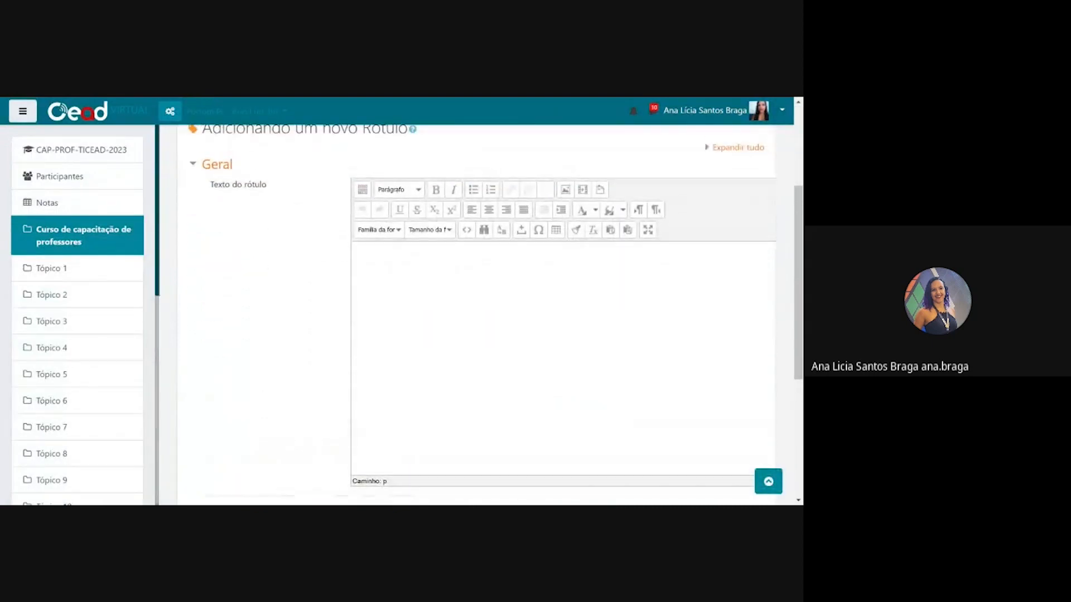
left_click(582, 193)
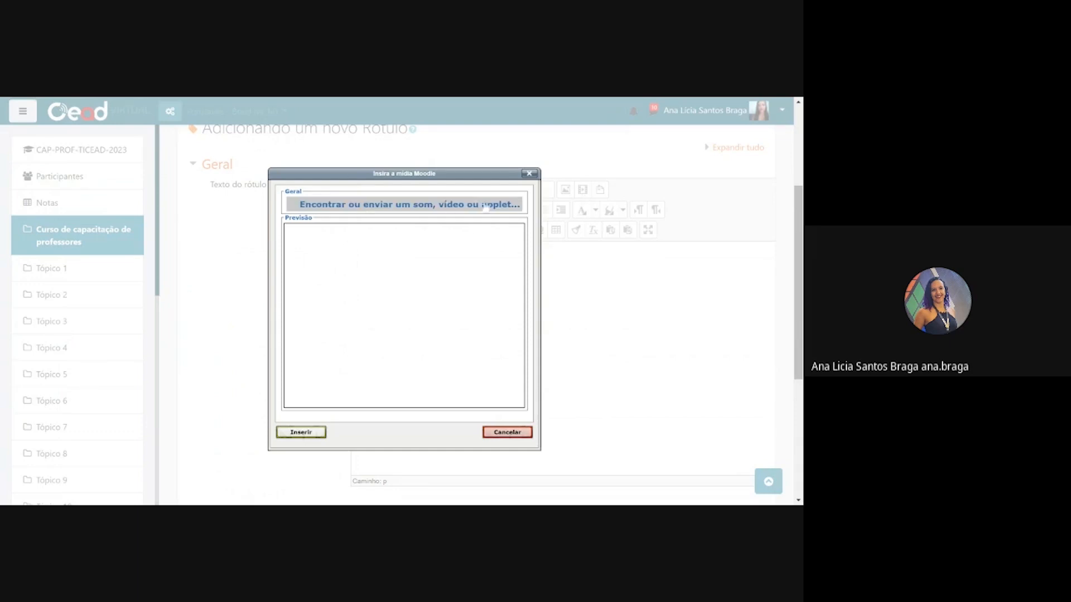
left_click(529, 174)
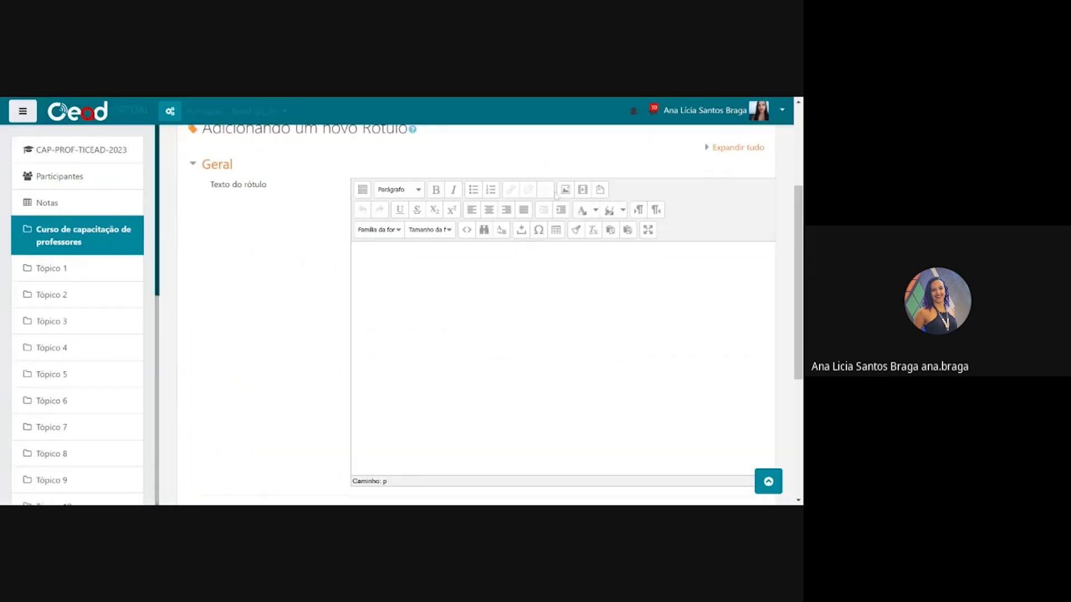
- Enter "video" as the label text and select the word to show the linking options
type("video")
key("shift+Left")
key("shift+Left")
key("shift+Left")
key("shift+Left")
scroll(477, 312, "up", 1)
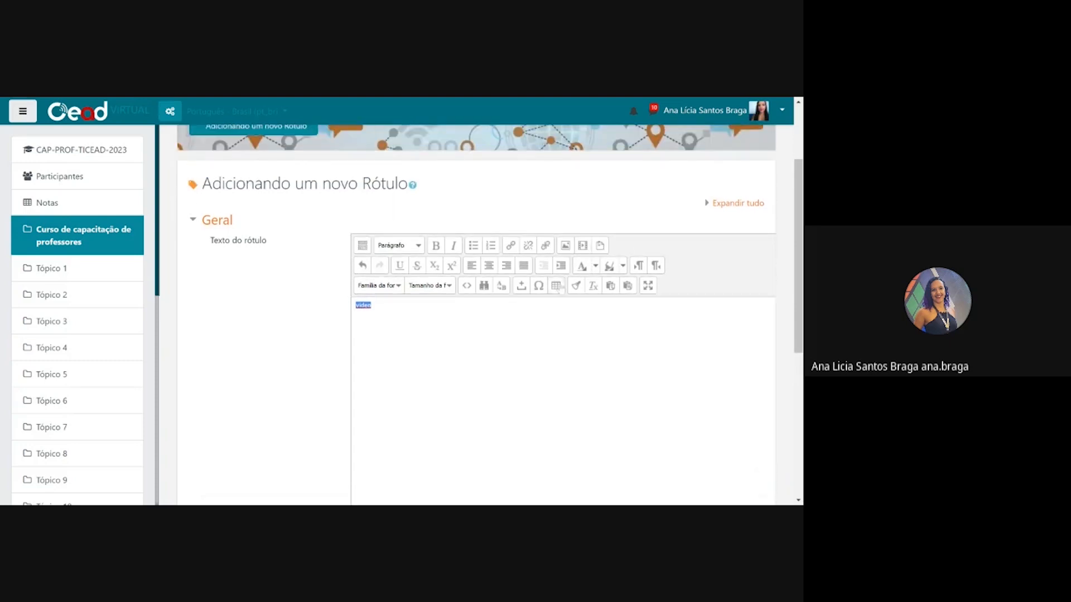
- Look through the rest of the label form, then abandon the unsaved label and go back to the course's embedded video
left_click(239, 322)
scroll(239, 322, "down", 5)
scroll(281, 338, "up", 6)
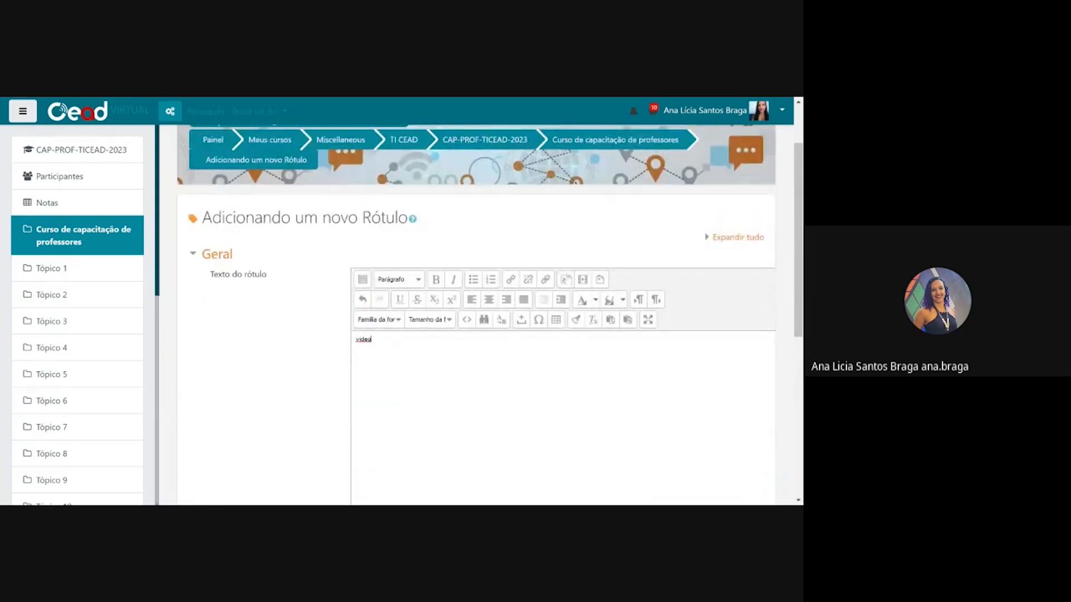
scroll(477, 313, "down", 1)
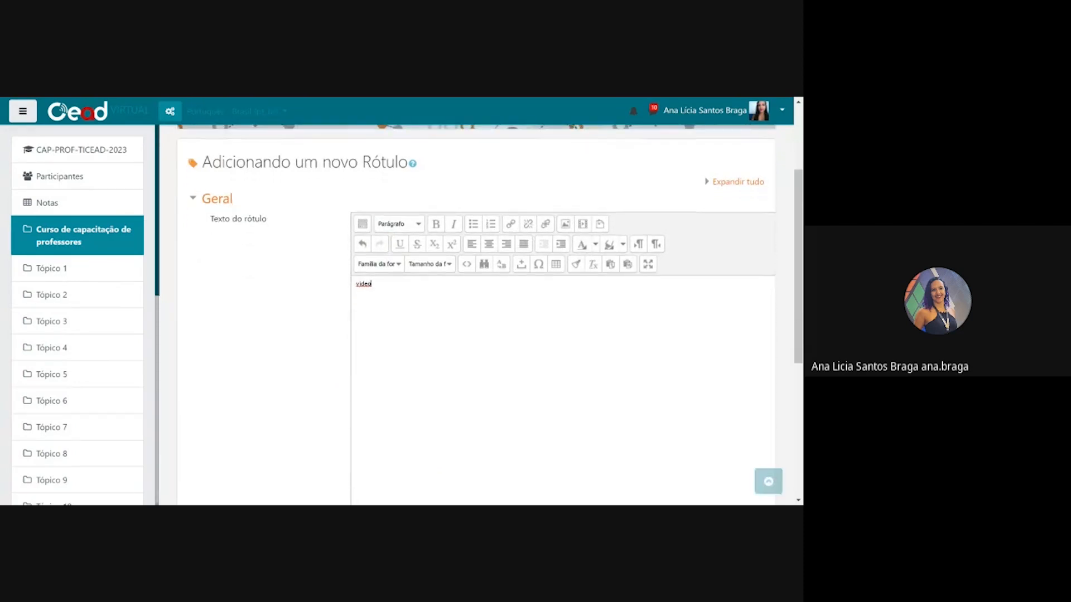
scroll(361, 368, "down", 4)
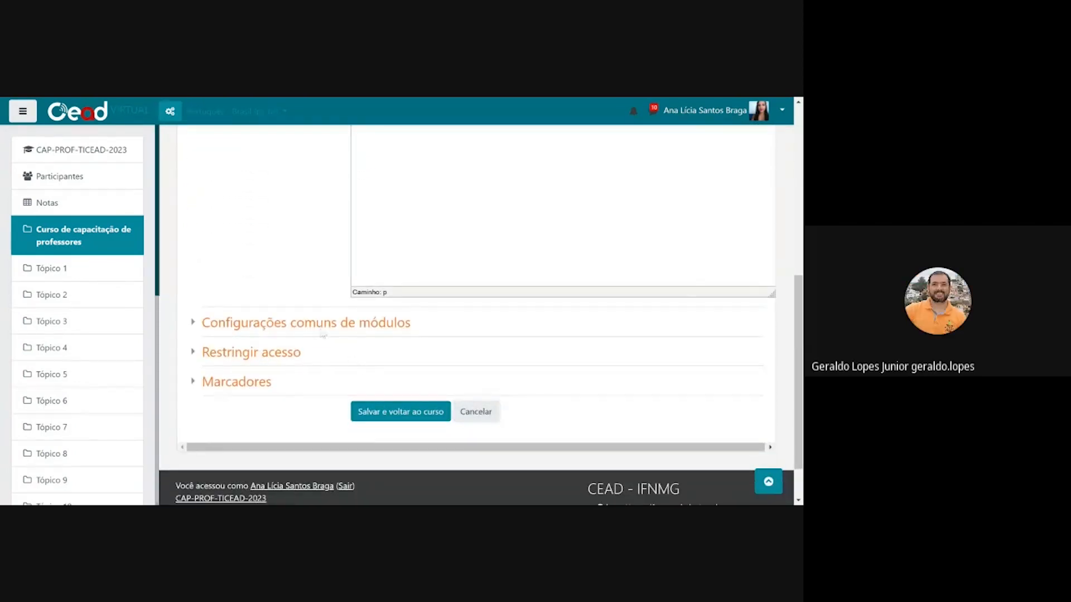
key("alt+Left")
scroll(453, 363, "down", 4)
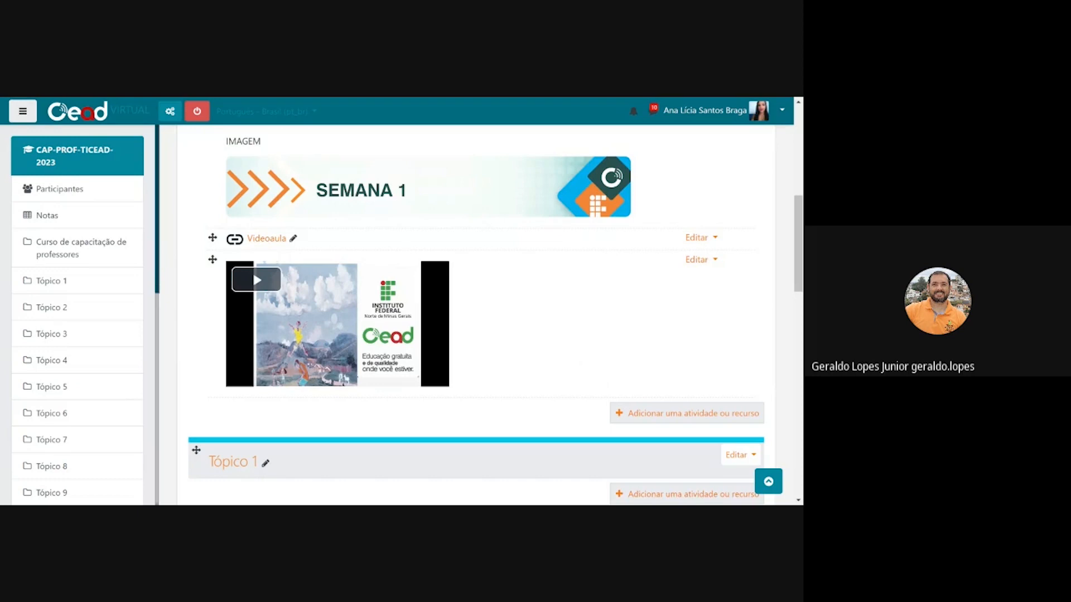
- Review the list of available activities and resources for the first section, and close it without adding anything
left_click(687, 414)
scroll(363, 384, "down", 3)
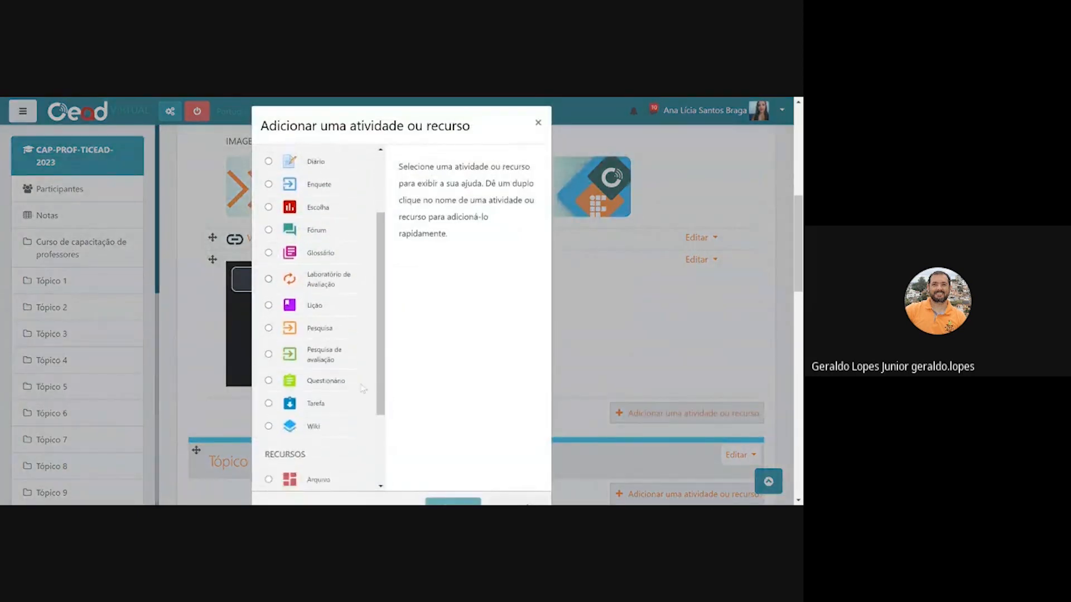
scroll(345, 382, "down", 1)
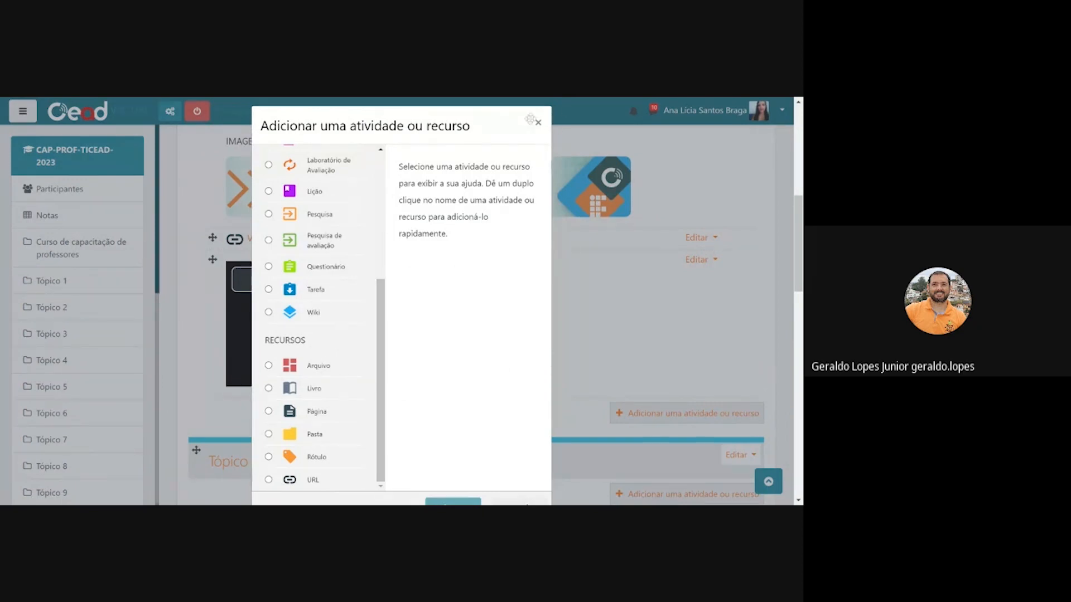
left_click(538, 122)
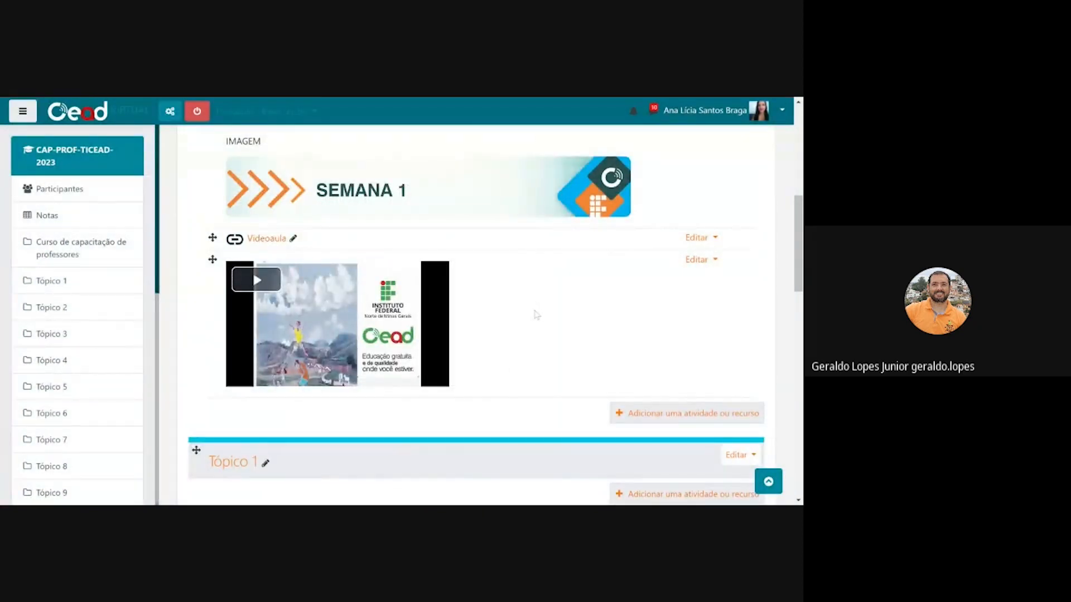